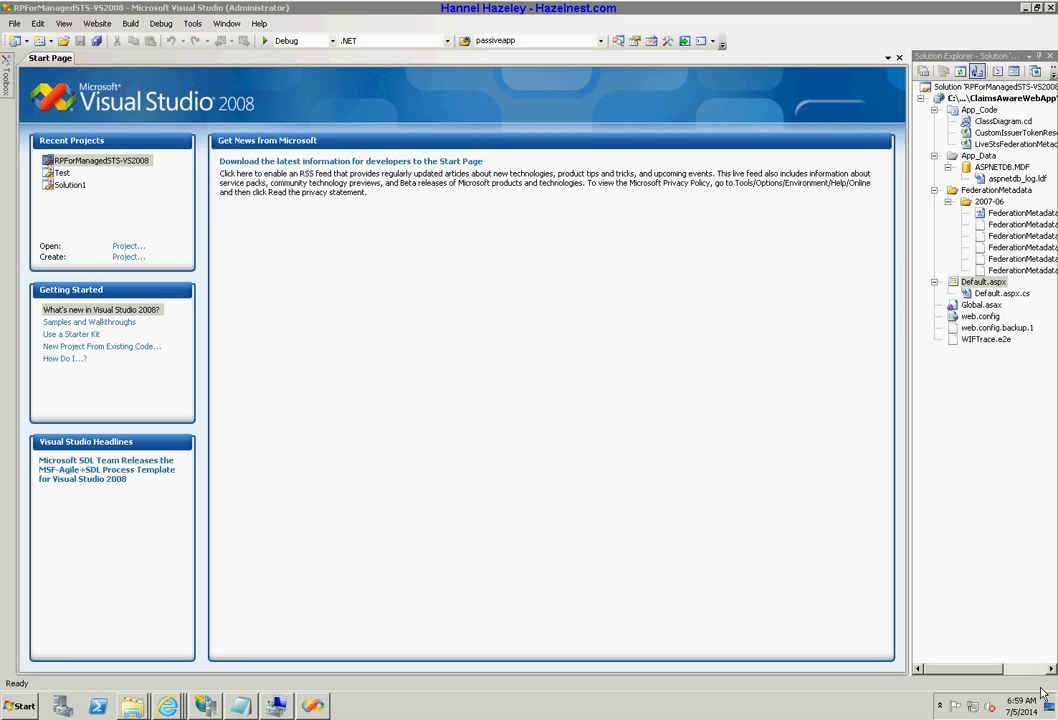
Close the old SISVS Claims Test InPrivate window from the desktop taskbar.
{"action": "left_click", "coordinate": [1049, 708]}
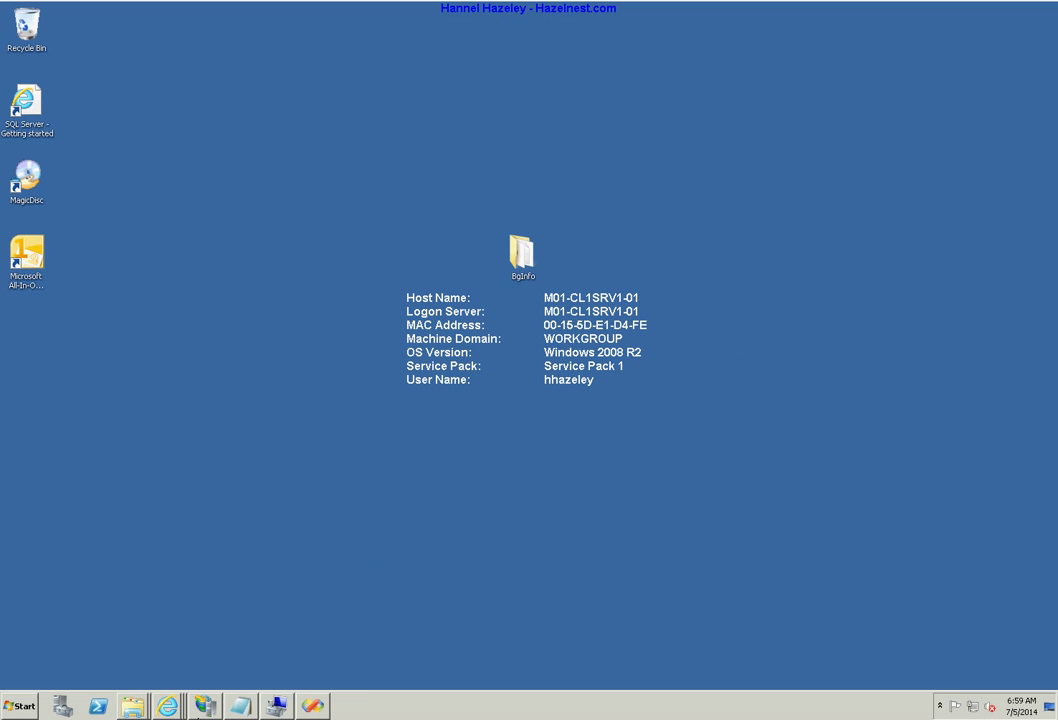
{"action": "mouse_move", "coordinate": [167, 705]}
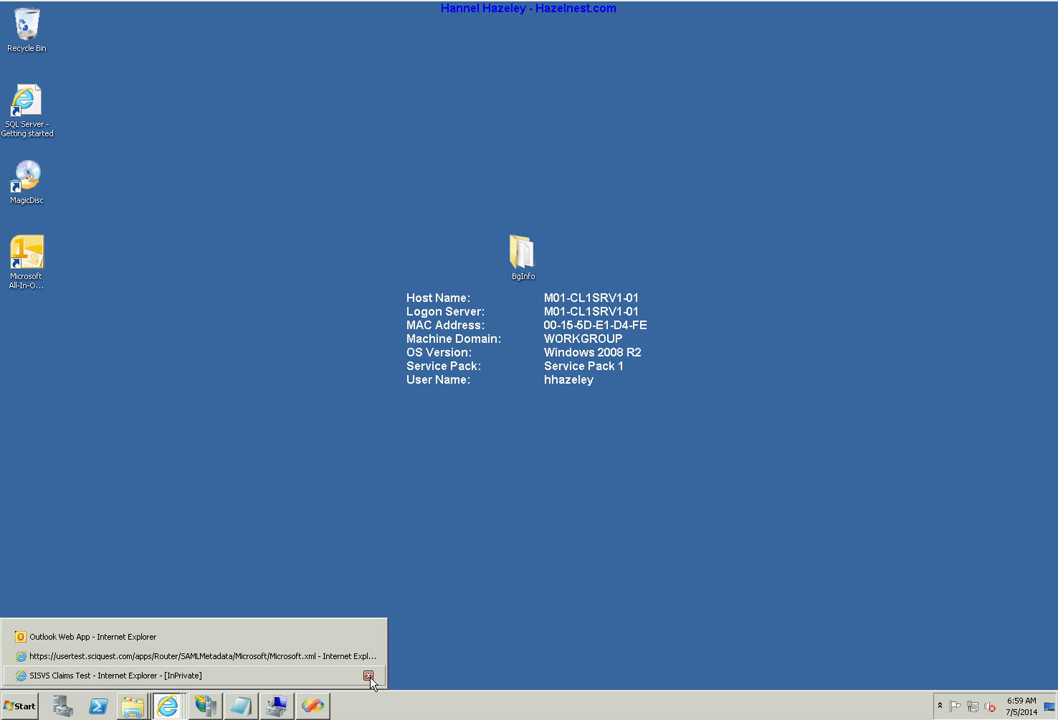
{"action": "left_click", "coordinate": [369, 677]}
Start a new InPrivate Browsing window in Internet Explorer and maximize it.
{"action": "right_click", "coordinate": [167, 705]}
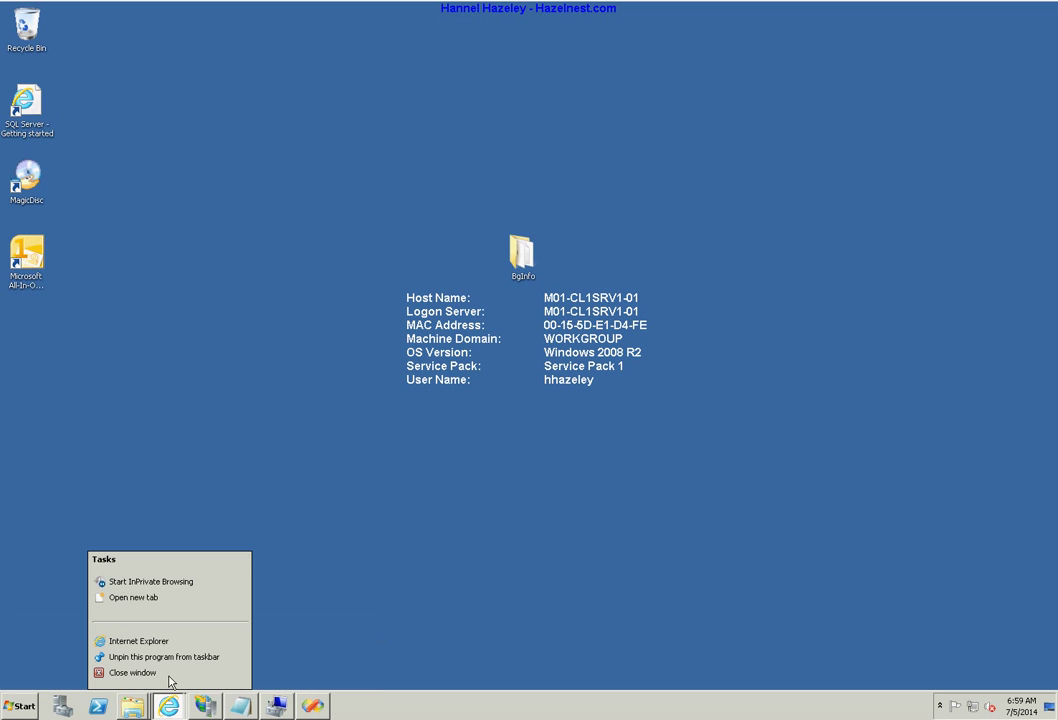
{"action": "left_click", "coordinate": [175, 589]}
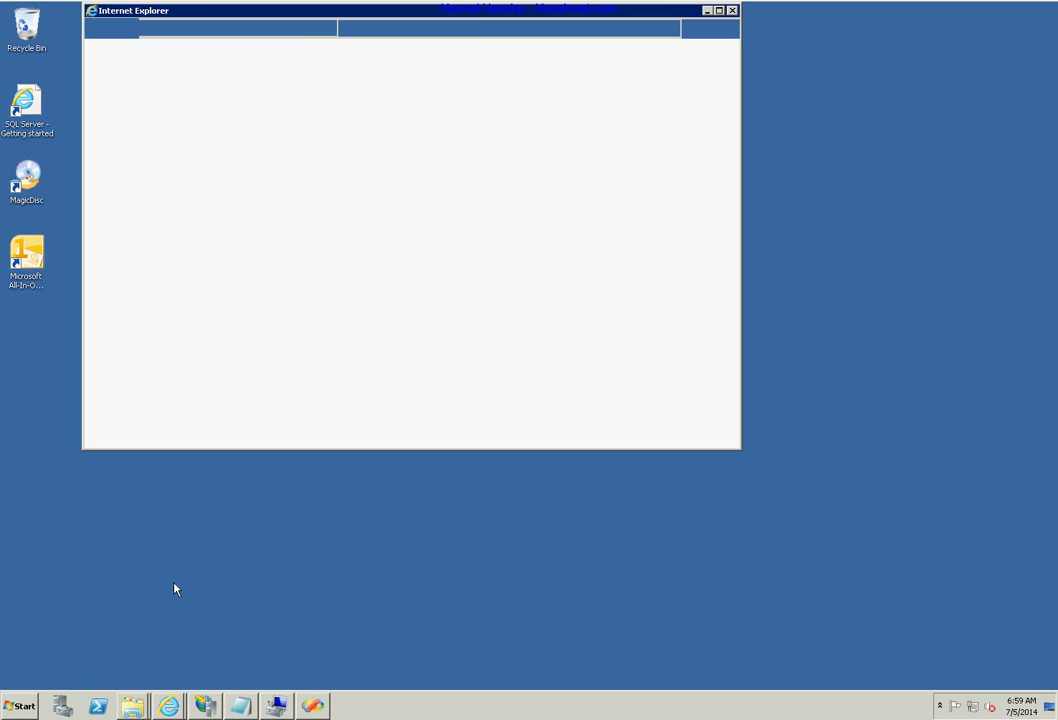
{"action": "left_click", "coordinate": [718, 11]}
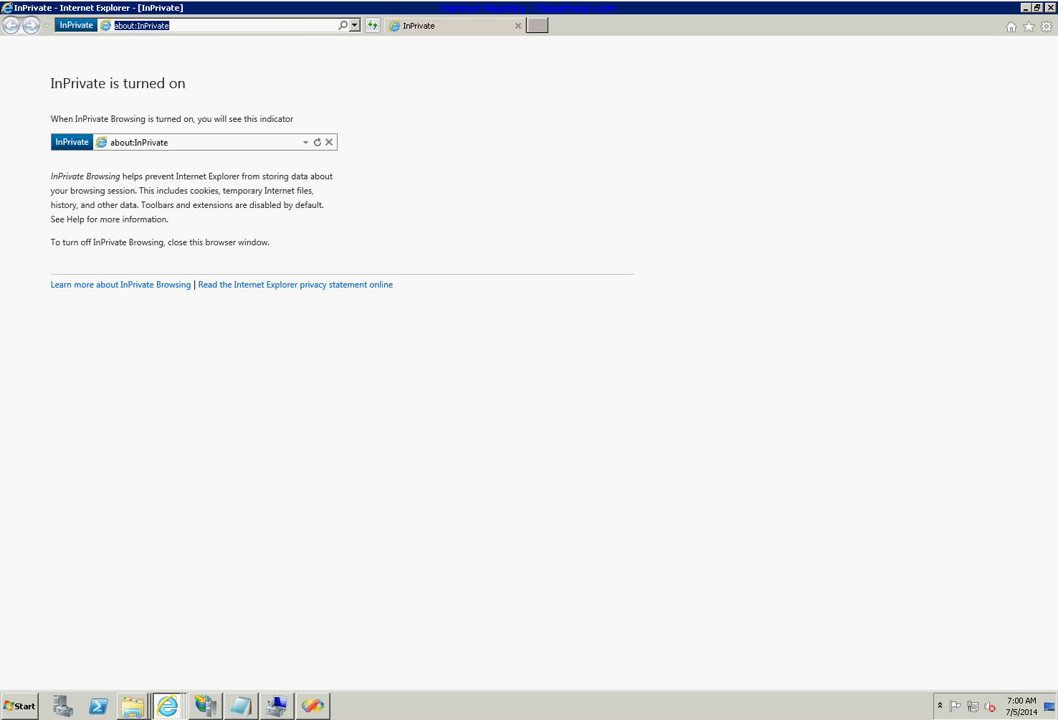
{"action": "left_click", "coordinate": [589, 455]}
{"action": "left_click", "coordinate": [243, 22]}
{"action": "left_click", "coordinate": [294, 26]}
{"action": "left_click", "coordinate": [294, 26]}
{"action": "type", "text": "https://sisvs.com:8081/test/"}
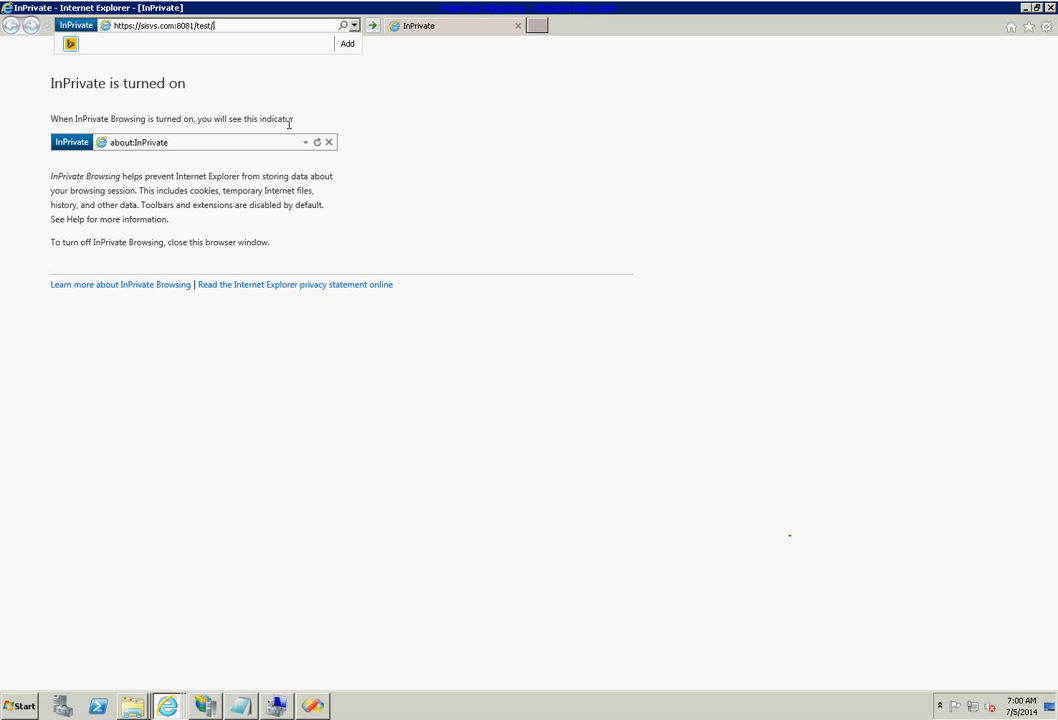
{"action": "key", "text": "Return"}
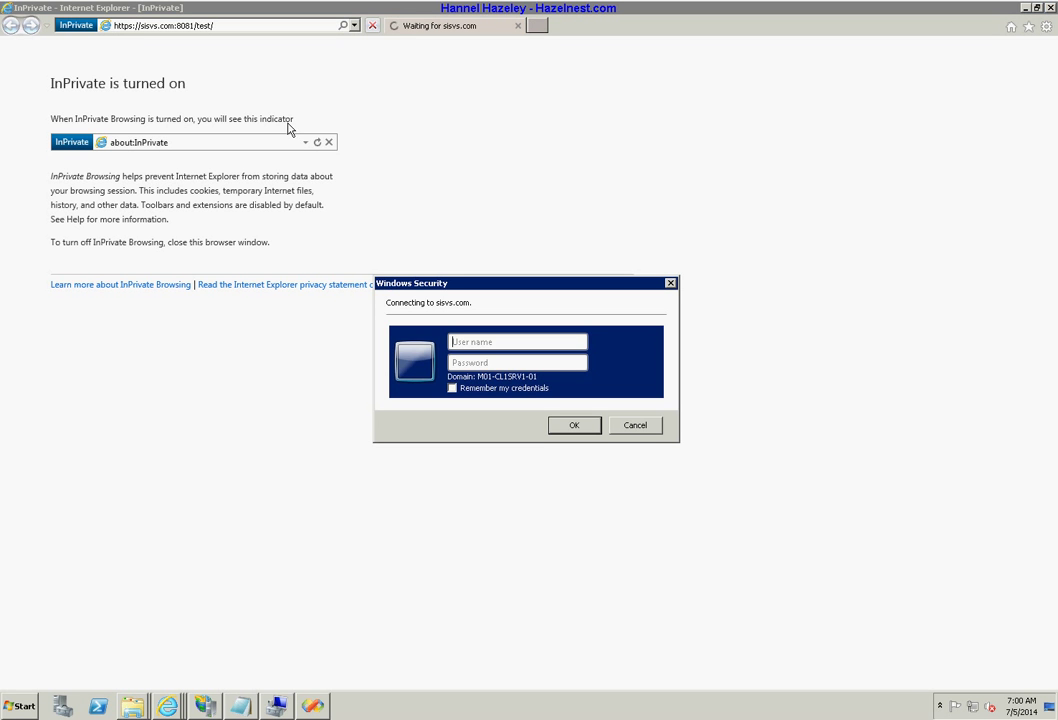
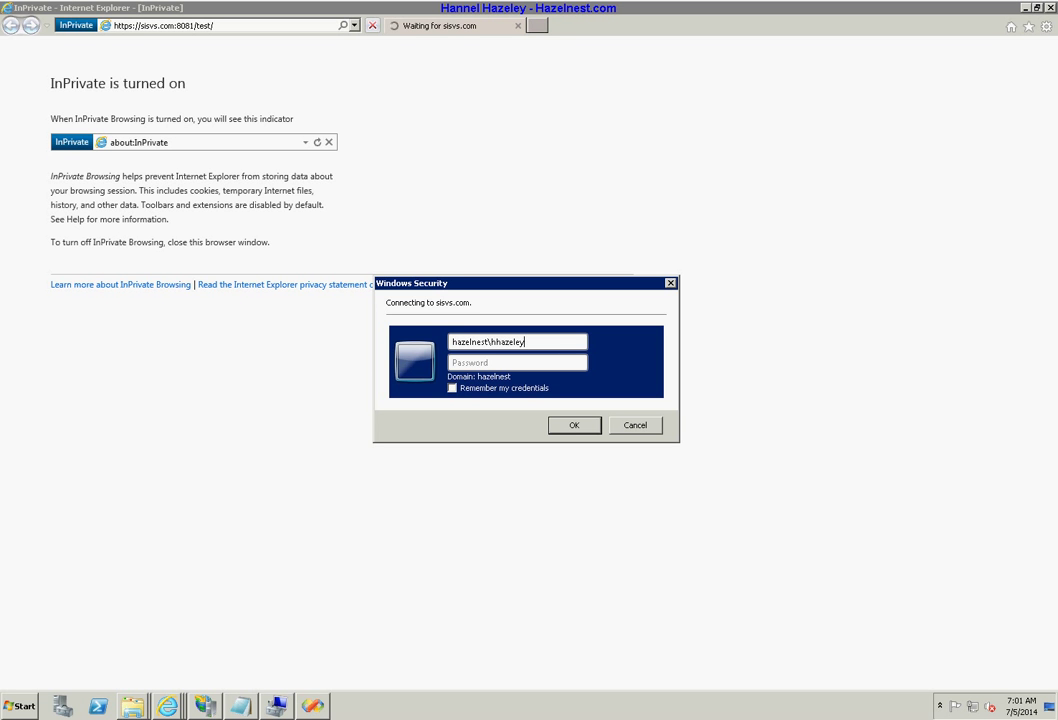
Enter the hazelnest domain user name and the account password in Windows Security and submit.
{"action": "key", "text": "Tab"}
{"action": "type", "text": "•••••••"}
{"action": "key", "text": "Return"}
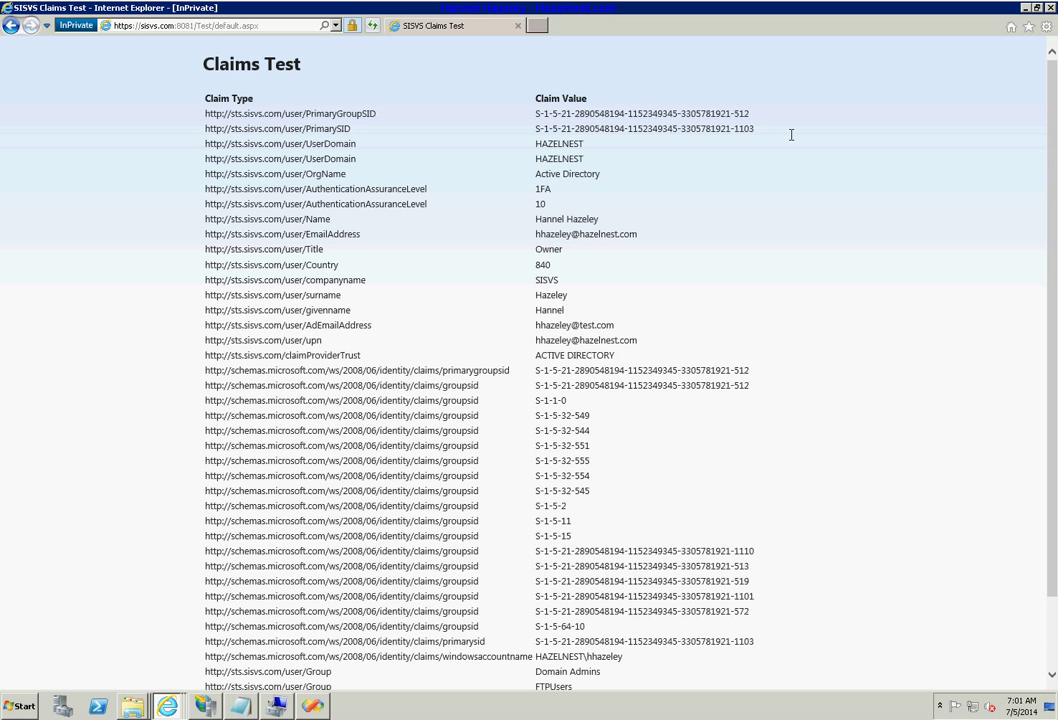
Scroll down the Claims Test page's claims list and back up.
{"action": "scroll", "coordinate": [676, 205], "scroll_direction": "down", "scroll_amount": 2}
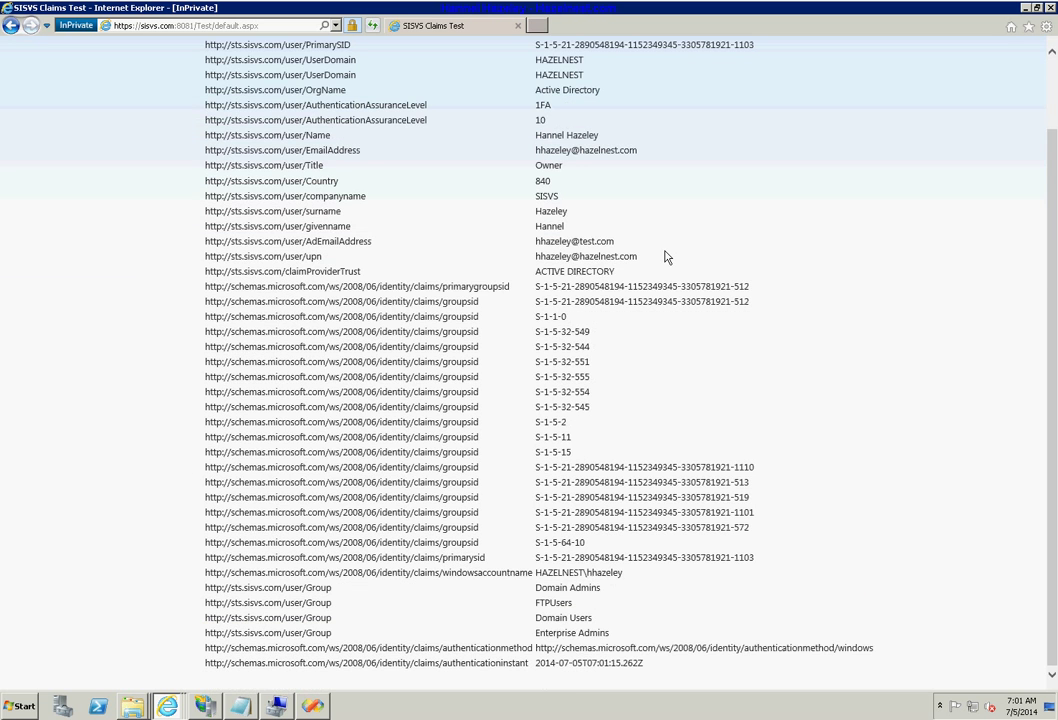
{"action": "scroll", "coordinate": [670, 258], "scroll_direction": "up", "scroll_amount": 2}
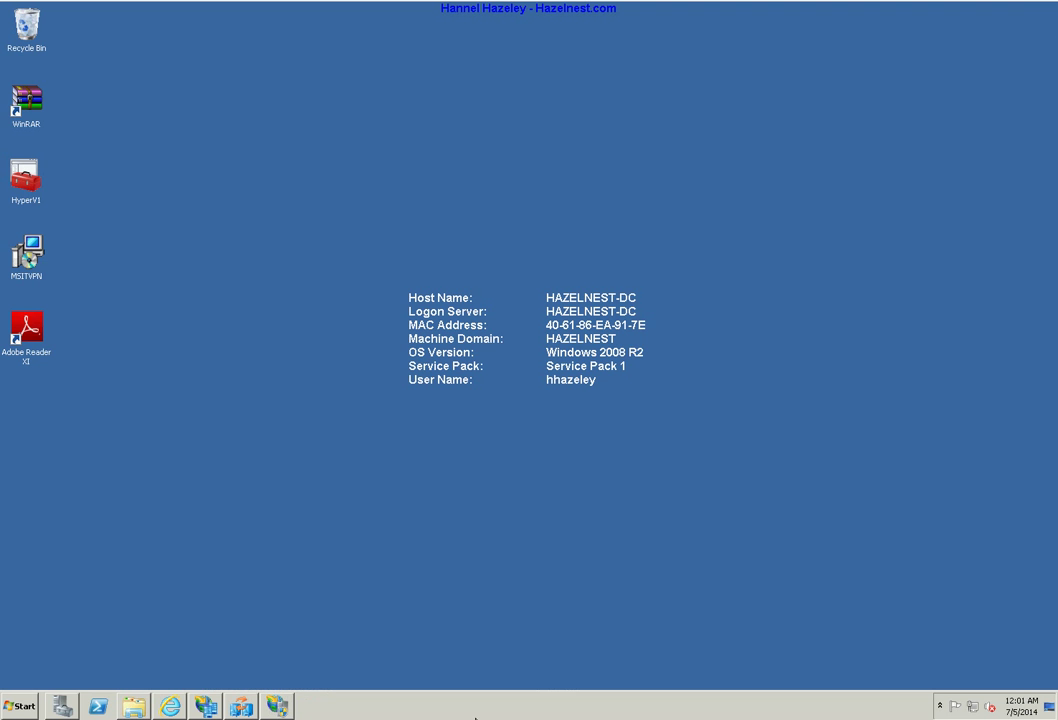
Restore the AD FS 2.0 guide window and highlight its title.
{"action": "left_click", "coordinate": [168, 706]}
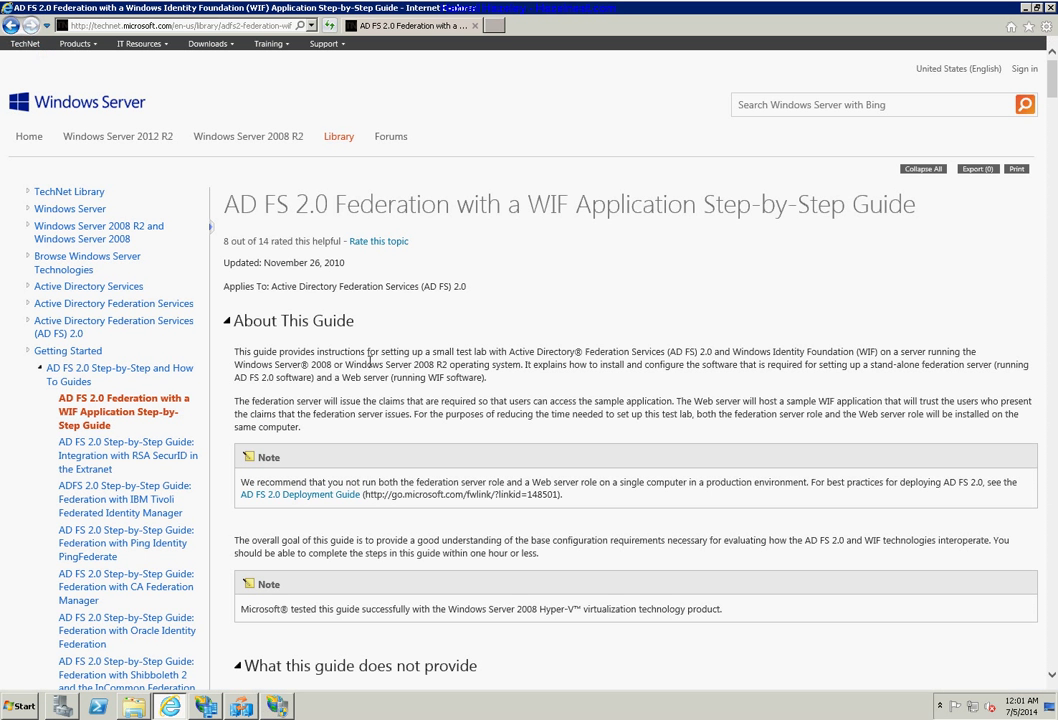
{"action": "triple_click", "coordinate": [522, 208]}
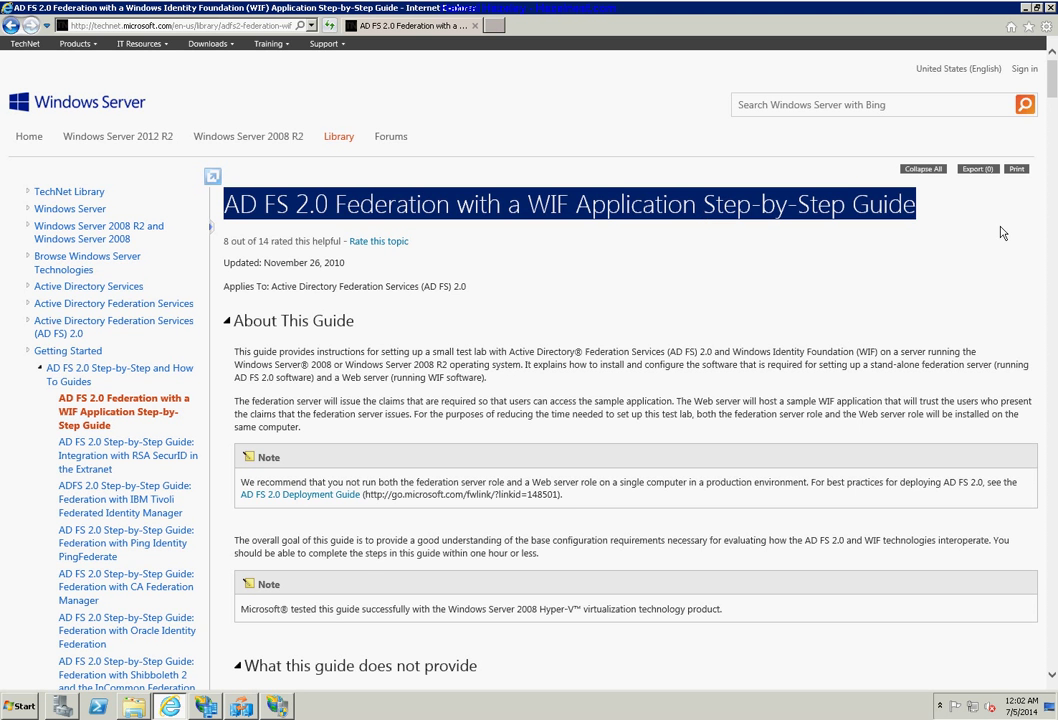
{"action": "double_click", "coordinate": [905, 205]}
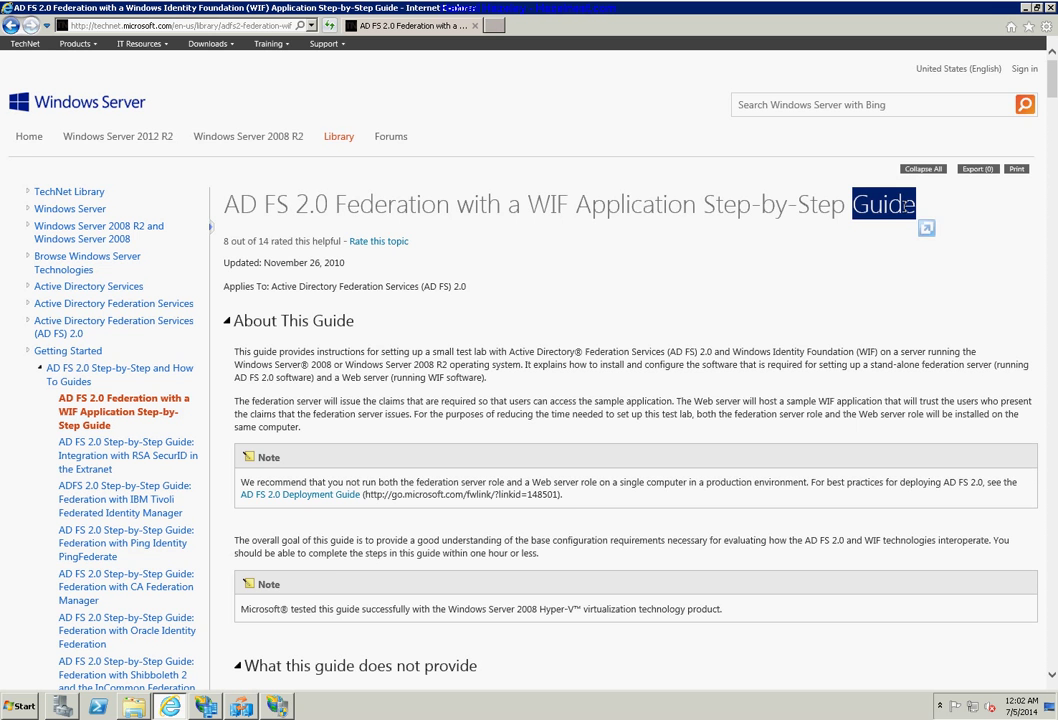
{"action": "left_click", "coordinate": [826, 347]}
Scroll down to Step 1 and highlight the Internet Information Services (IIS) prerequisite.
{"action": "scroll", "coordinate": [826, 347], "scroll_direction": "down", "scroll_amount": 3}
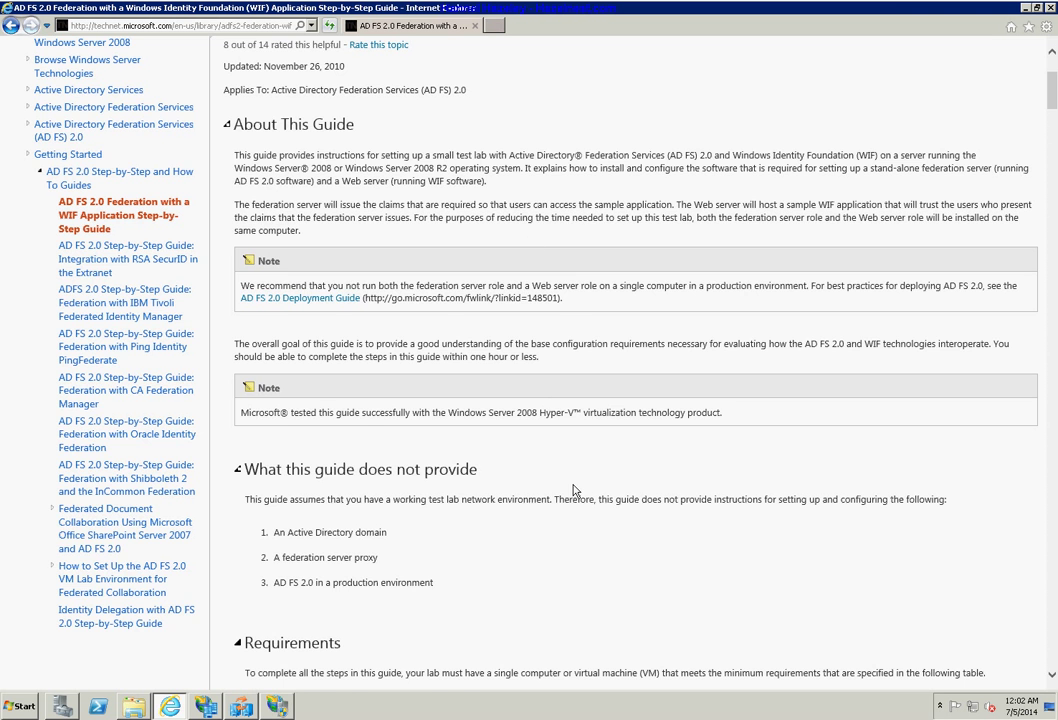
{"action": "scroll", "coordinate": [572, 485], "scroll_direction": "down", "scroll_amount": 3}
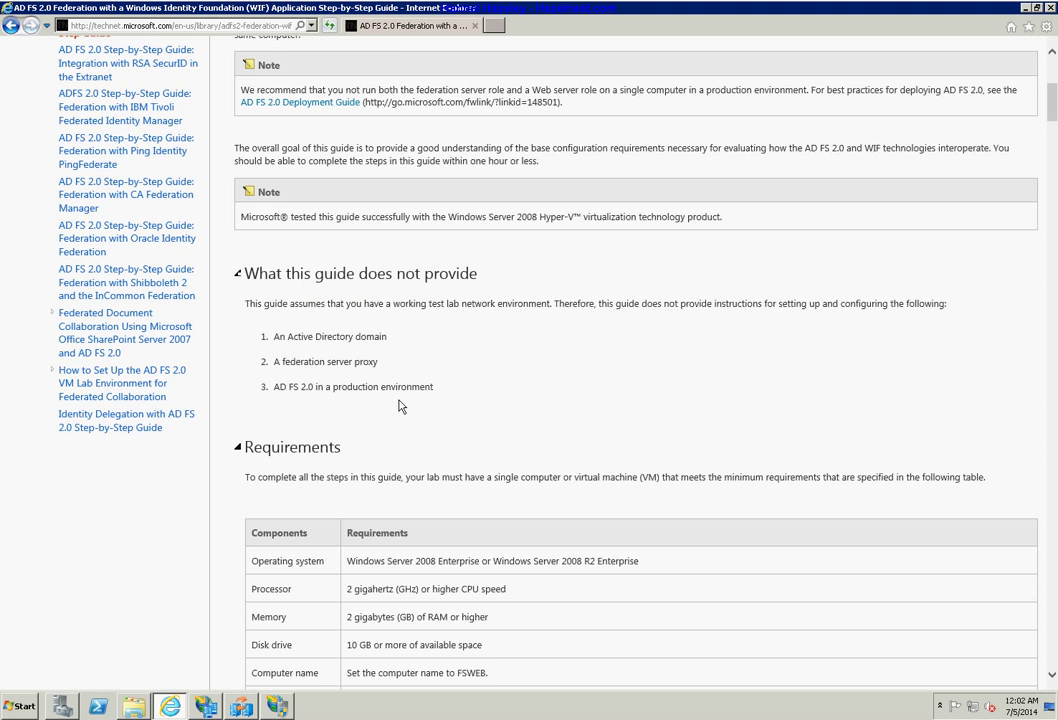
{"action": "scroll", "coordinate": [437, 469], "scroll_direction": "down", "scroll_amount": 4}
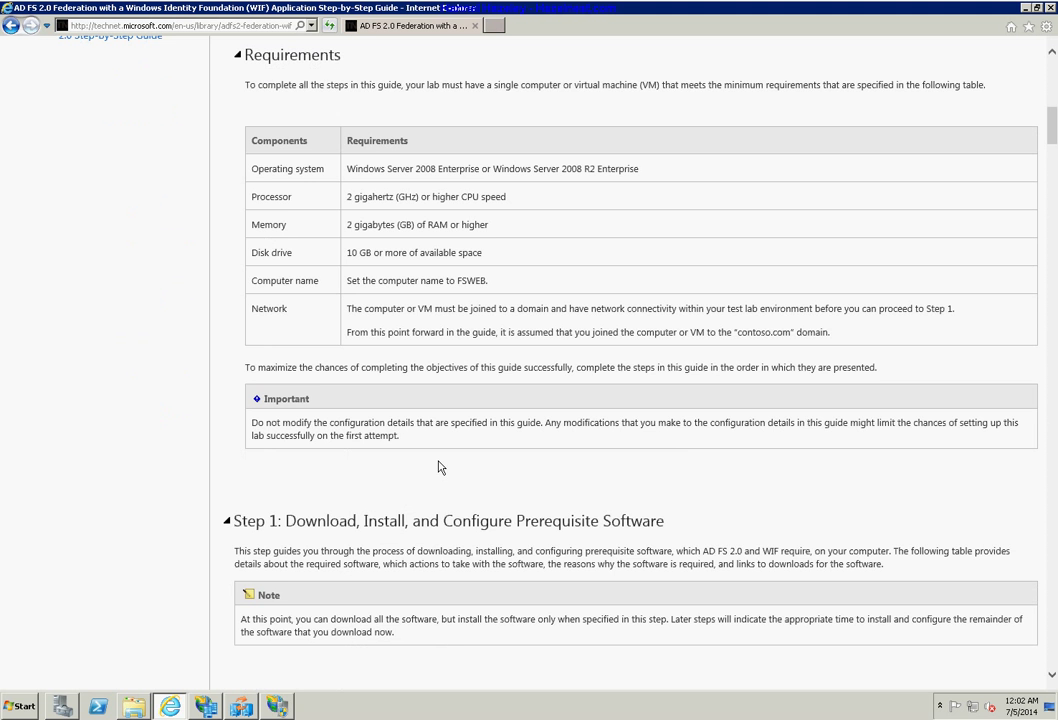
{"action": "scroll", "coordinate": [427, 481], "scroll_direction": "down", "scroll_amount": 1}
{"action": "scroll", "coordinate": [425, 484], "scroll_direction": "down", "scroll_amount": 3}
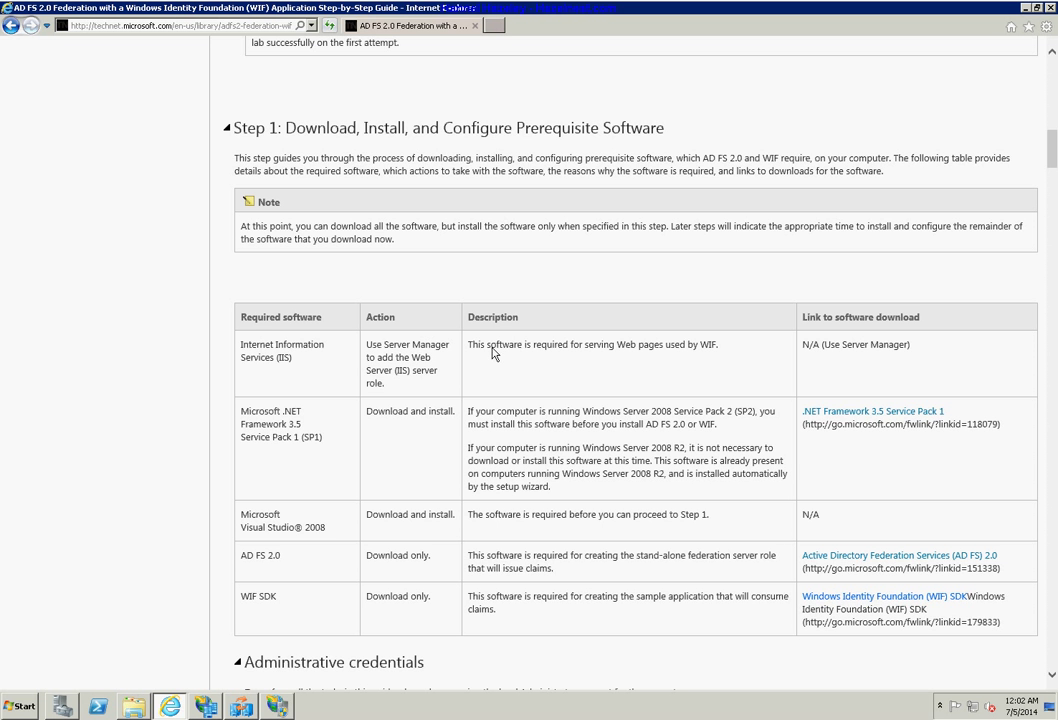
{"action": "triple_click", "coordinate": [283, 357]}
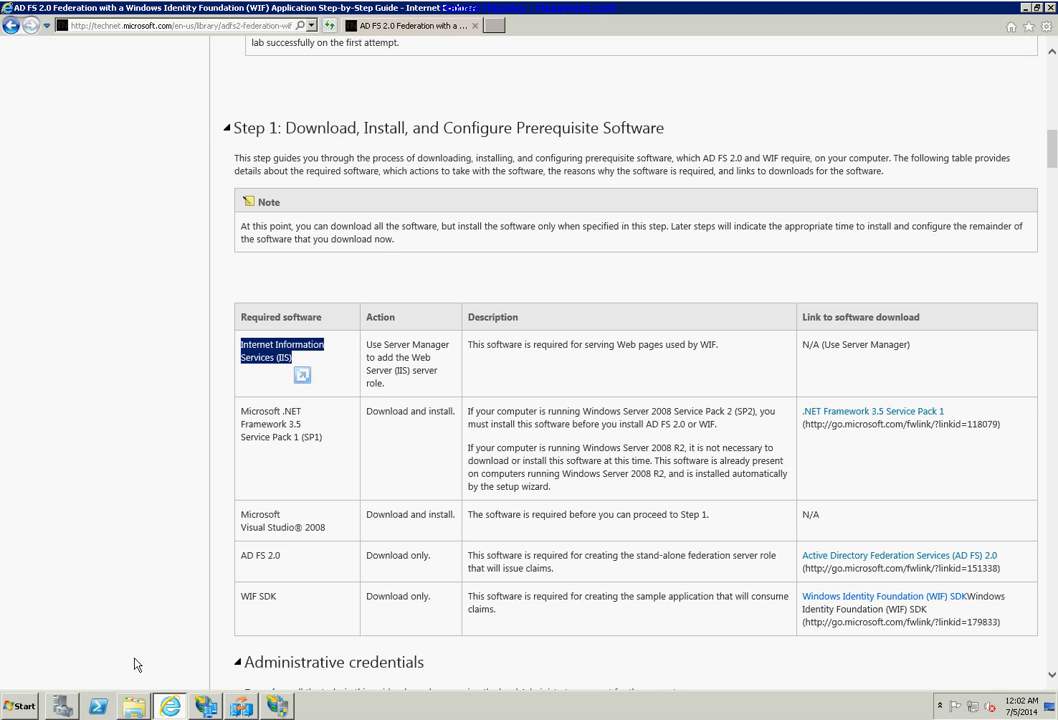
{"action": "mouse_move", "coordinate": [68, 708]}
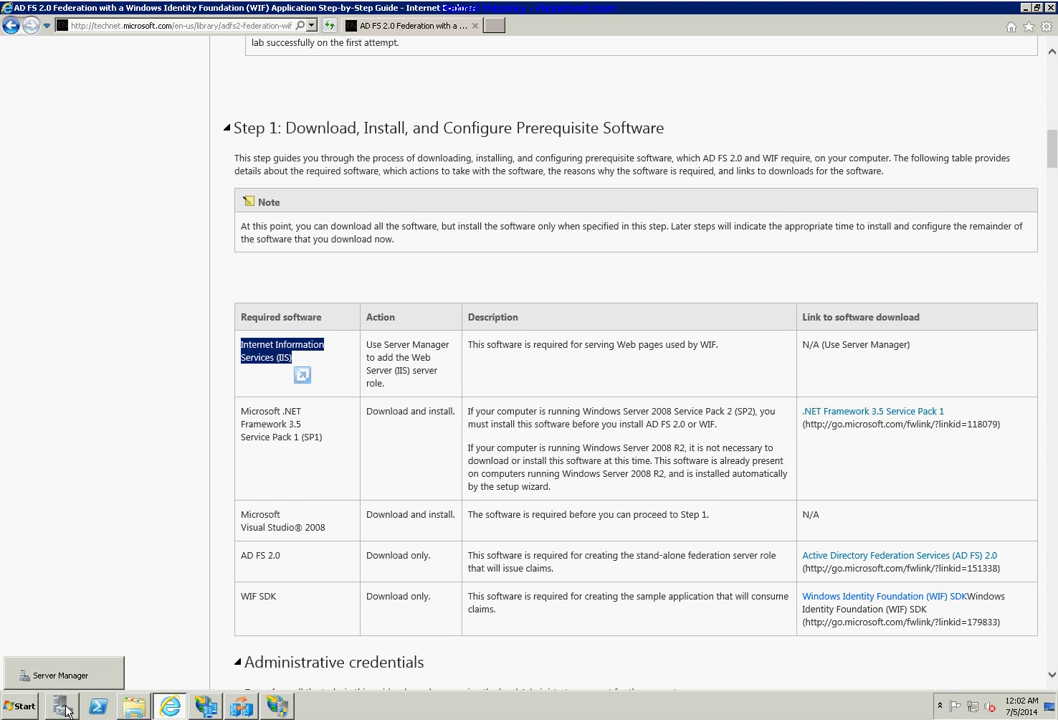
{"action": "left_click", "coordinate": [64, 708]}
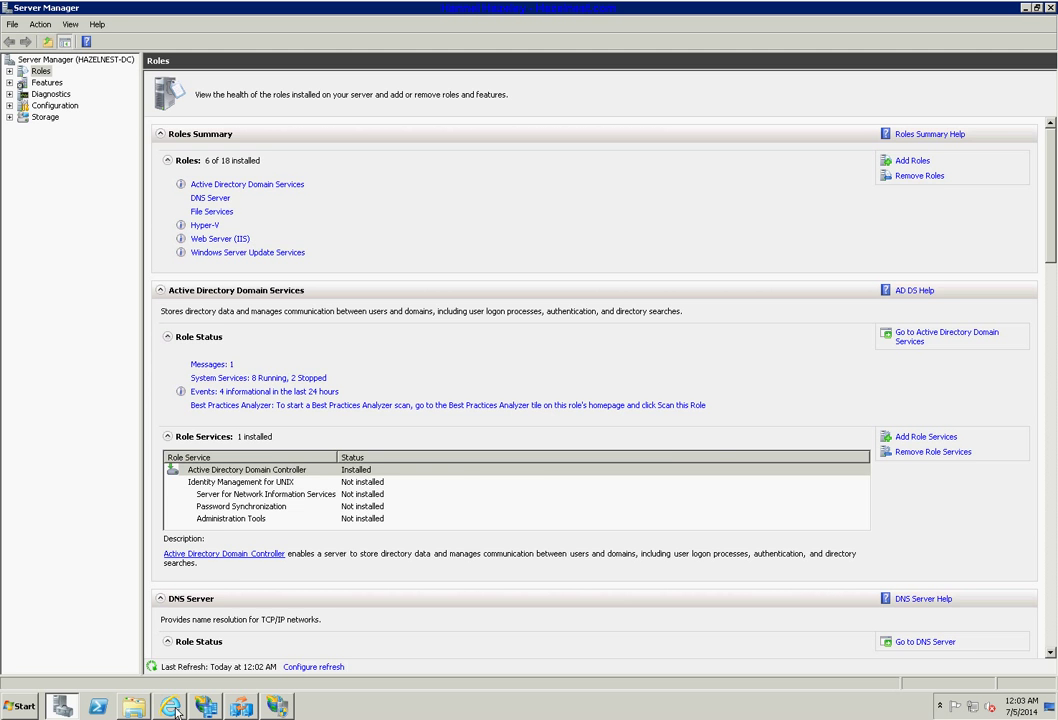
{"action": "key", "text": "alt+Tab"}
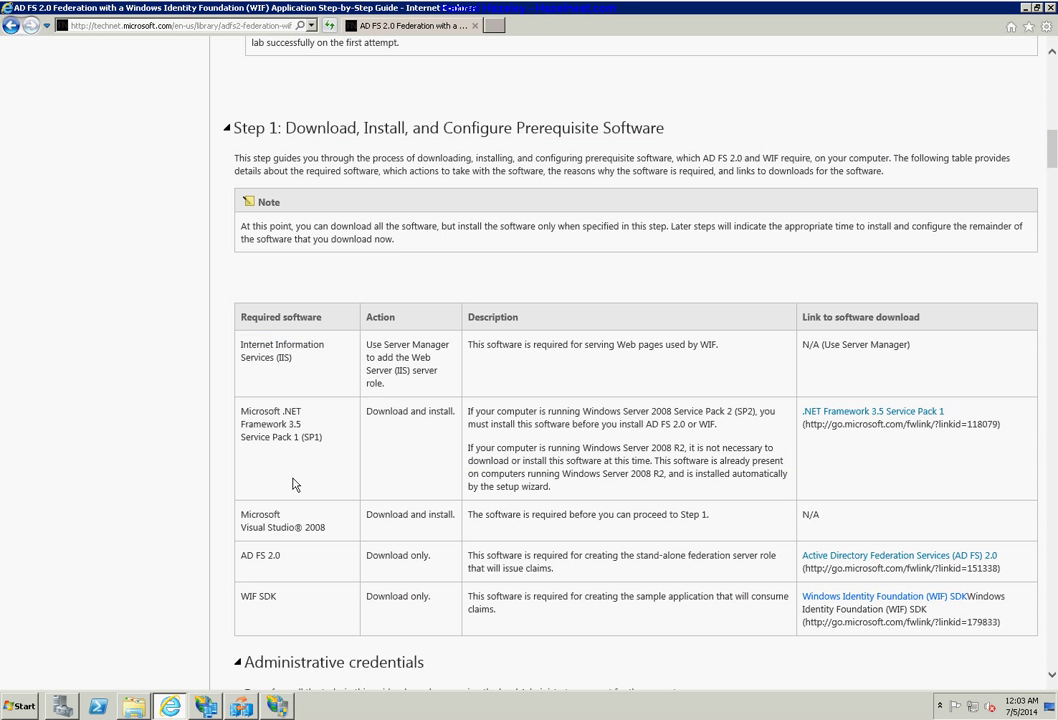
Highlight the .NET Framework 3.5 SP1 row and its note that Windows Server 2008 R2 includes it.
{"action": "triple_click", "coordinate": [323, 441]}
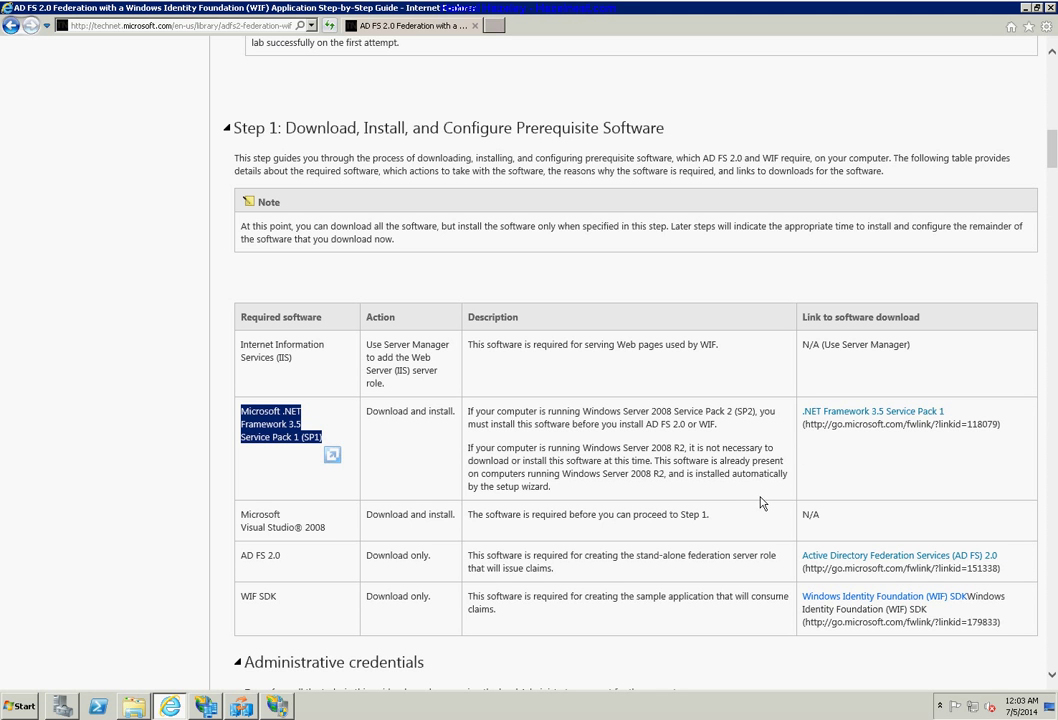
{"action": "triple_click", "coordinate": [680, 447]}
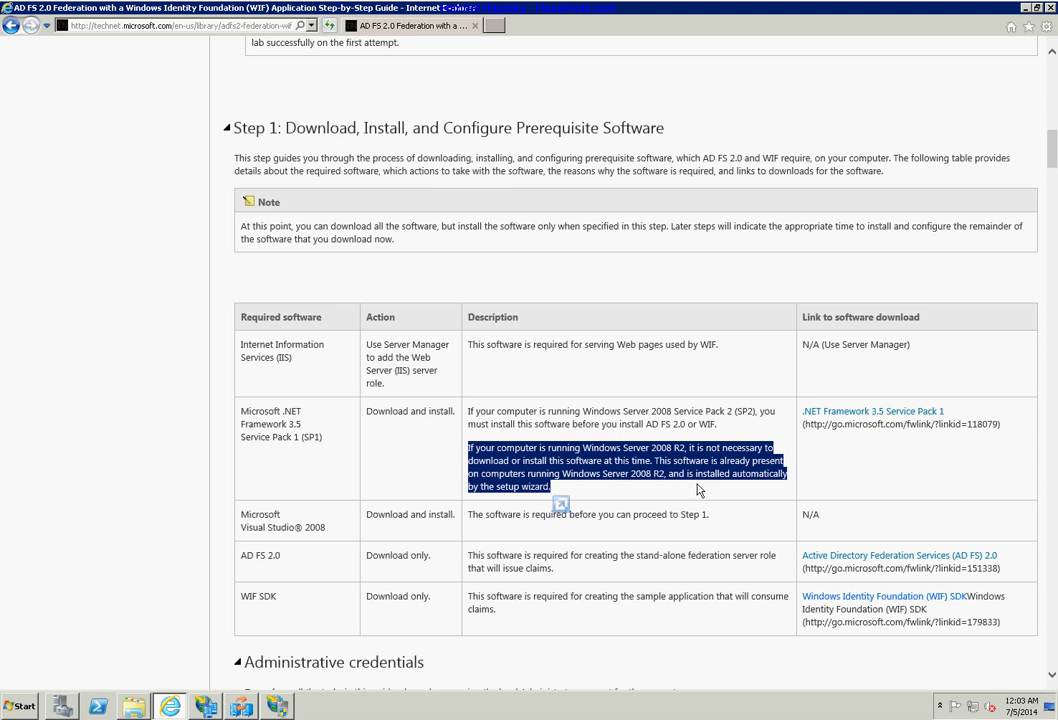
{"action": "triple_click", "coordinate": [684, 449]}
{"action": "left_click", "coordinate": [489, 538]}
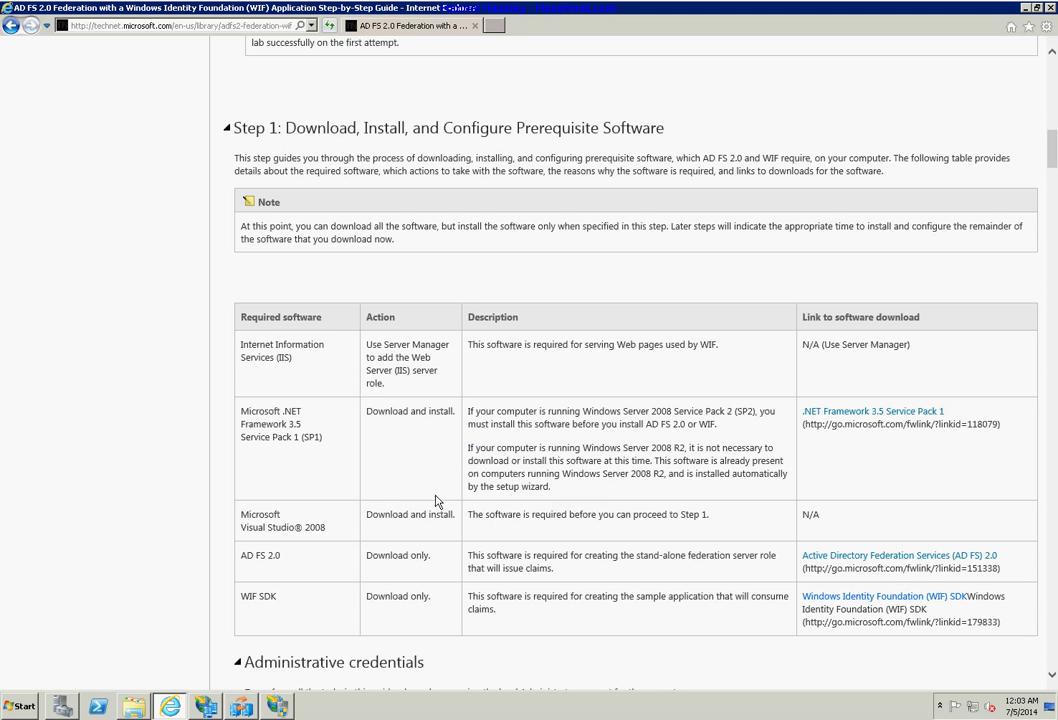
Open Programs and Features from Control Panel via the Start menu.
{"action": "left_click", "coordinate": [22, 705]}
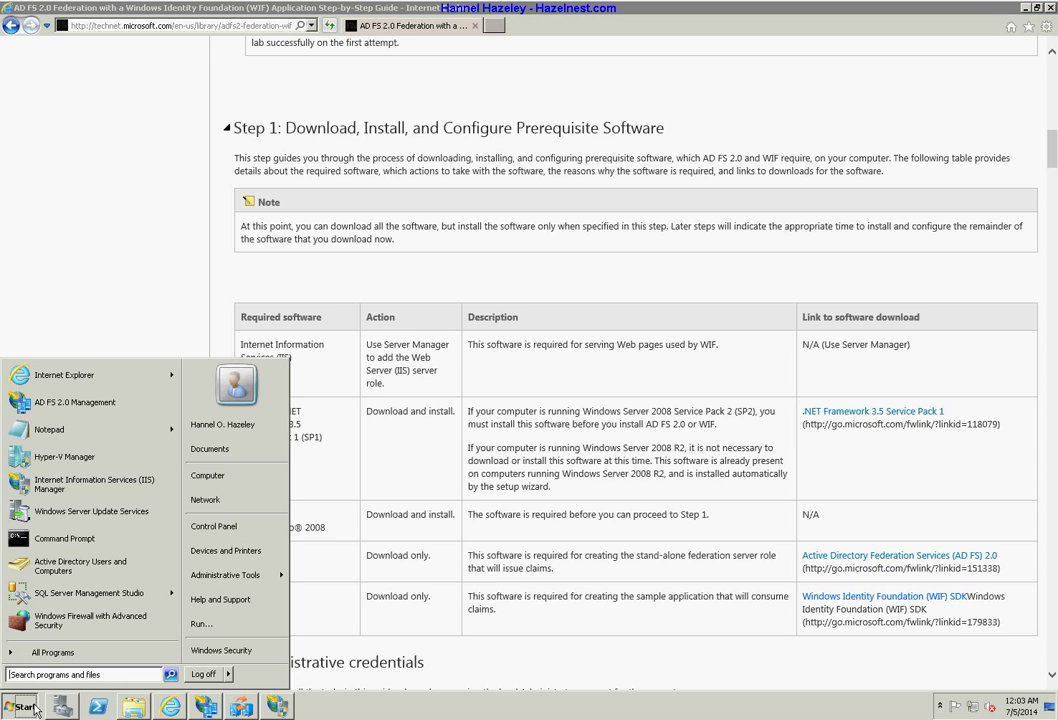
{"action": "left_click", "coordinate": [228, 522]}
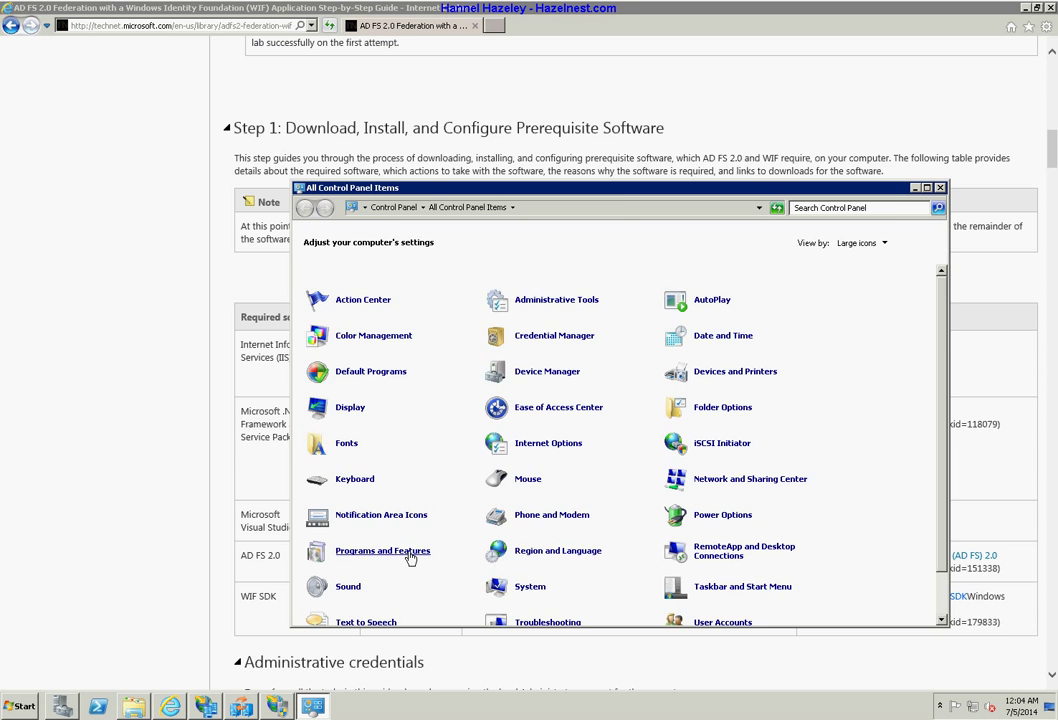
{"action": "left_click", "coordinate": [409, 556]}
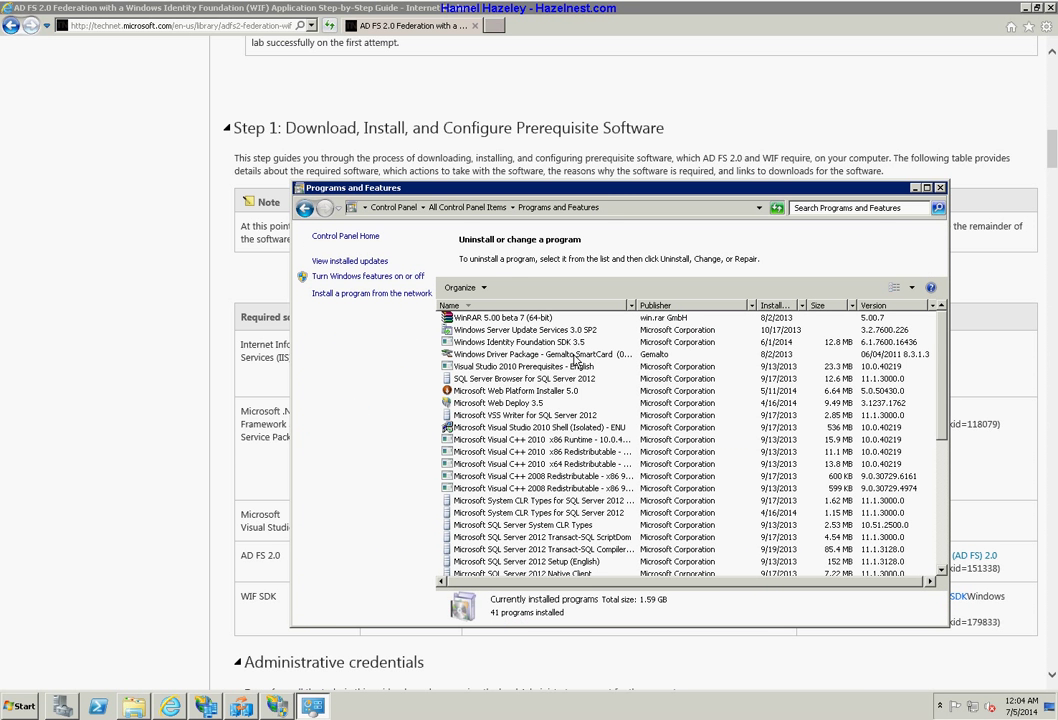
Inspect the SQL Server 2012 ScriptDom and .NET Framework 4/4.5.1 entries, then close the list.
{"action": "left_click", "coordinate": [527, 537]}
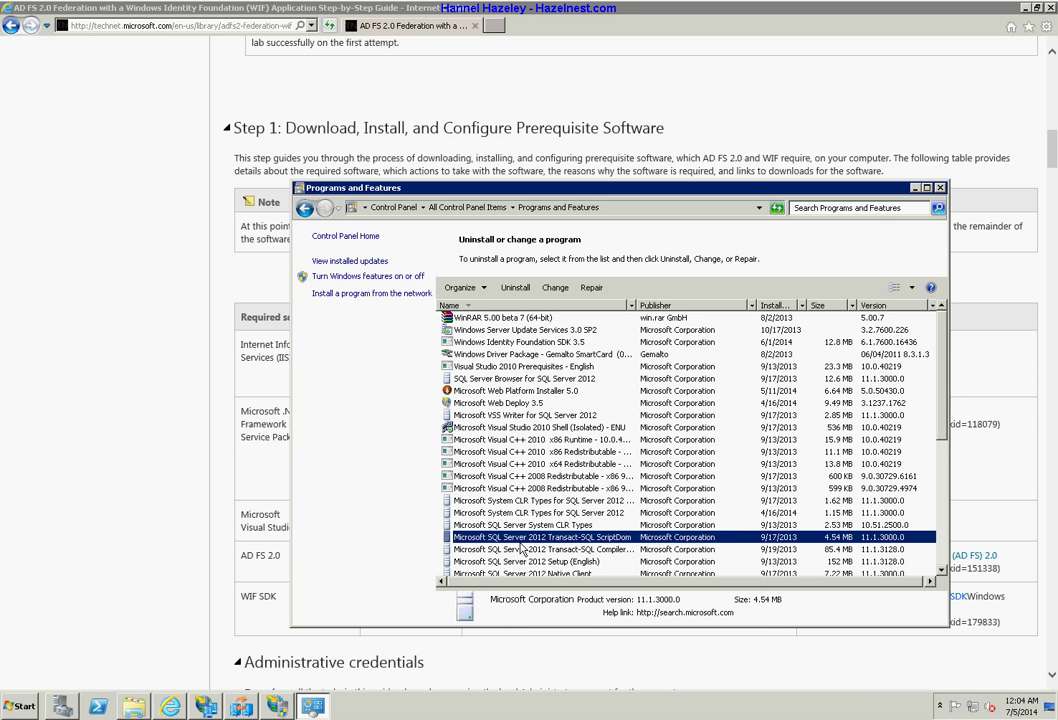
{"action": "scroll", "coordinate": [525, 545], "scroll_direction": "down", "scroll_amount": 5}
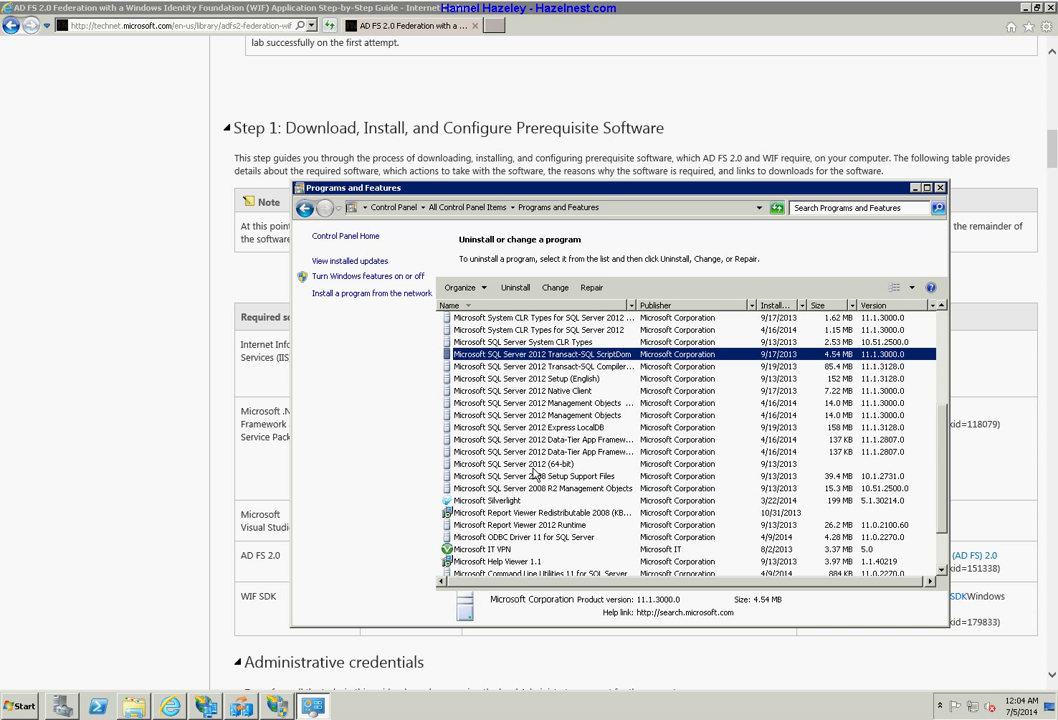
{"action": "scroll", "coordinate": [535, 476], "scroll_direction": "down", "scroll_amount": 2}
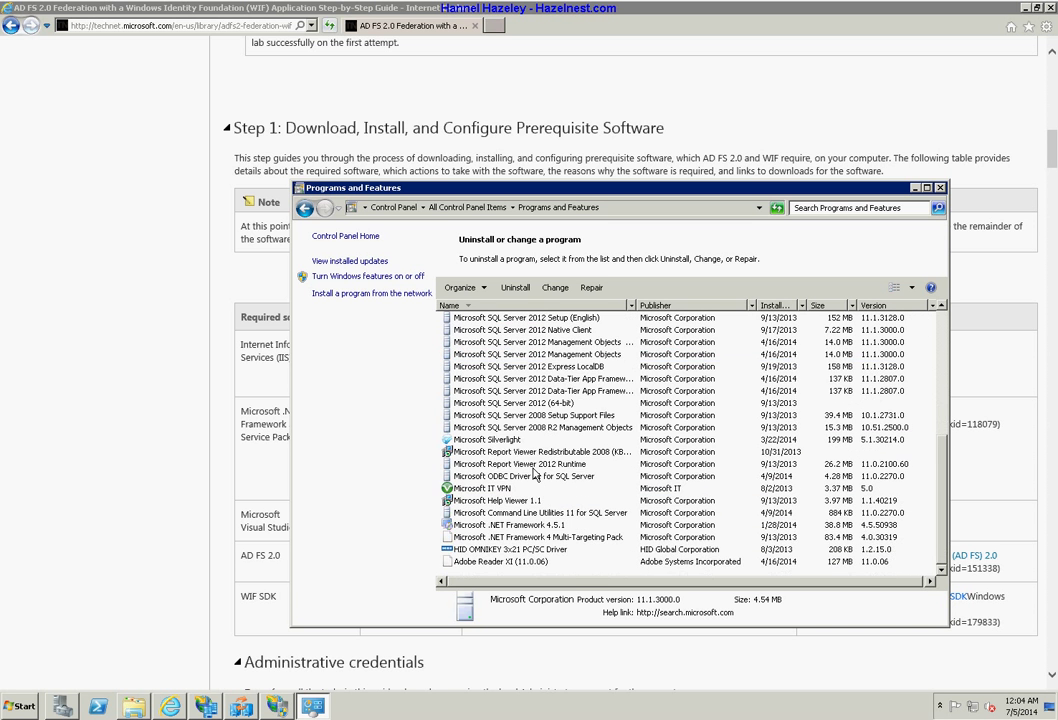
{"action": "left_click", "coordinate": [548, 538]}
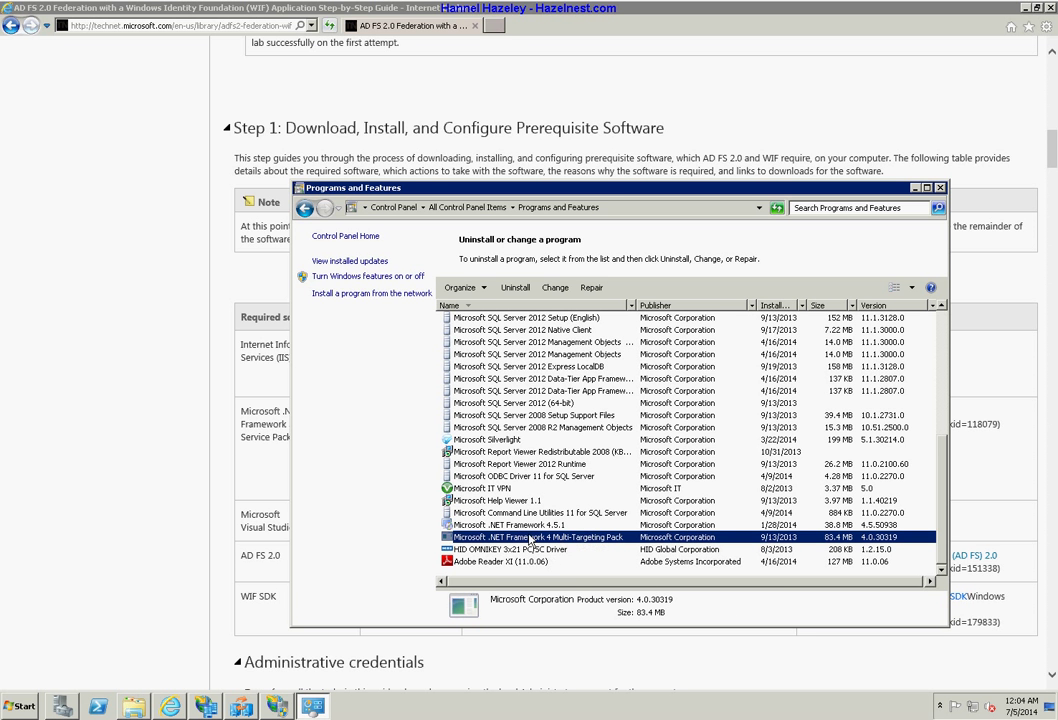
{"action": "key", "text": "Up"}
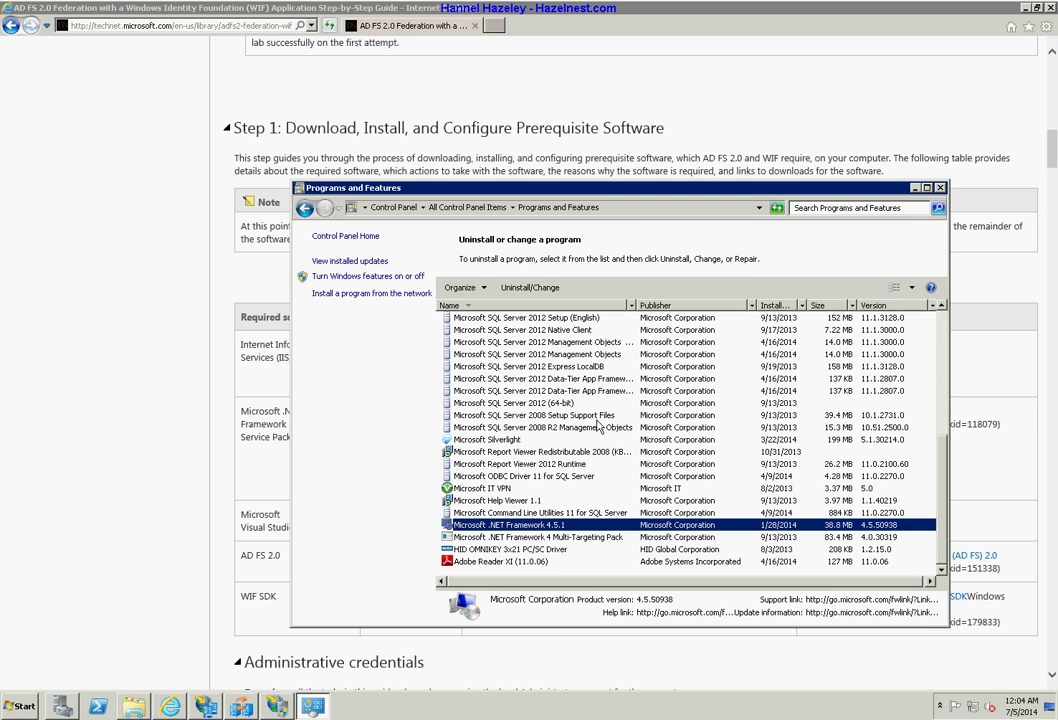
{"action": "left_click", "coordinate": [941, 188]}
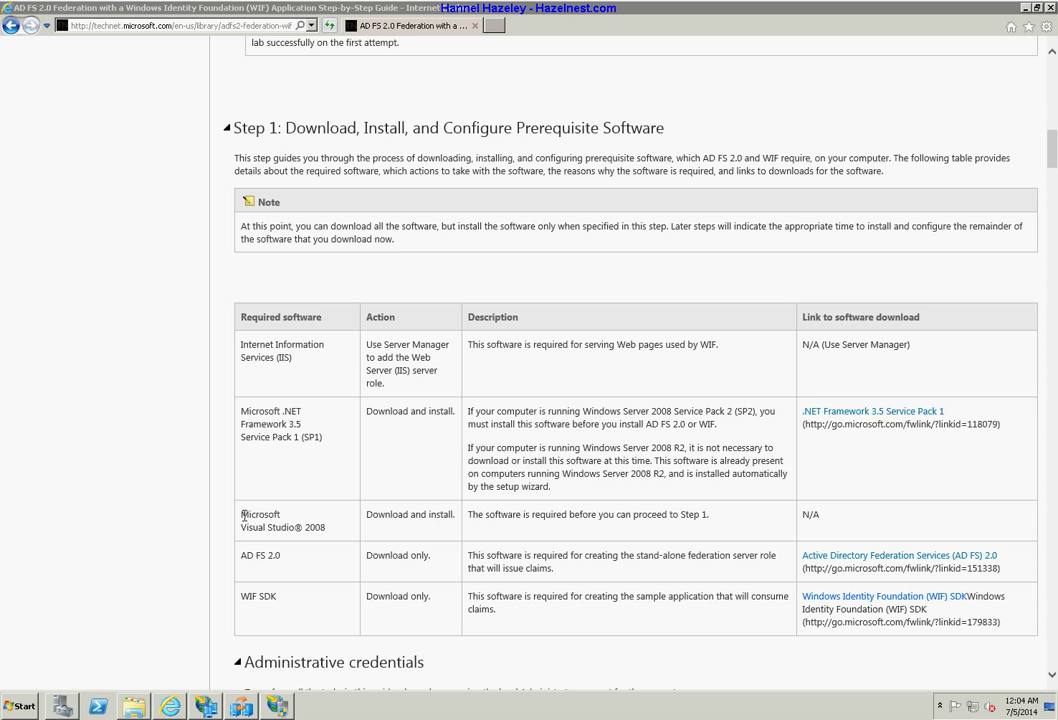
Highlight Microsoft Visual Studio® 2008 in the prerequisites table, then show the Start menu's All Programs list.
{"action": "left_click_drag", "start_coordinate": [243, 516], "coordinate": [302, 560]}
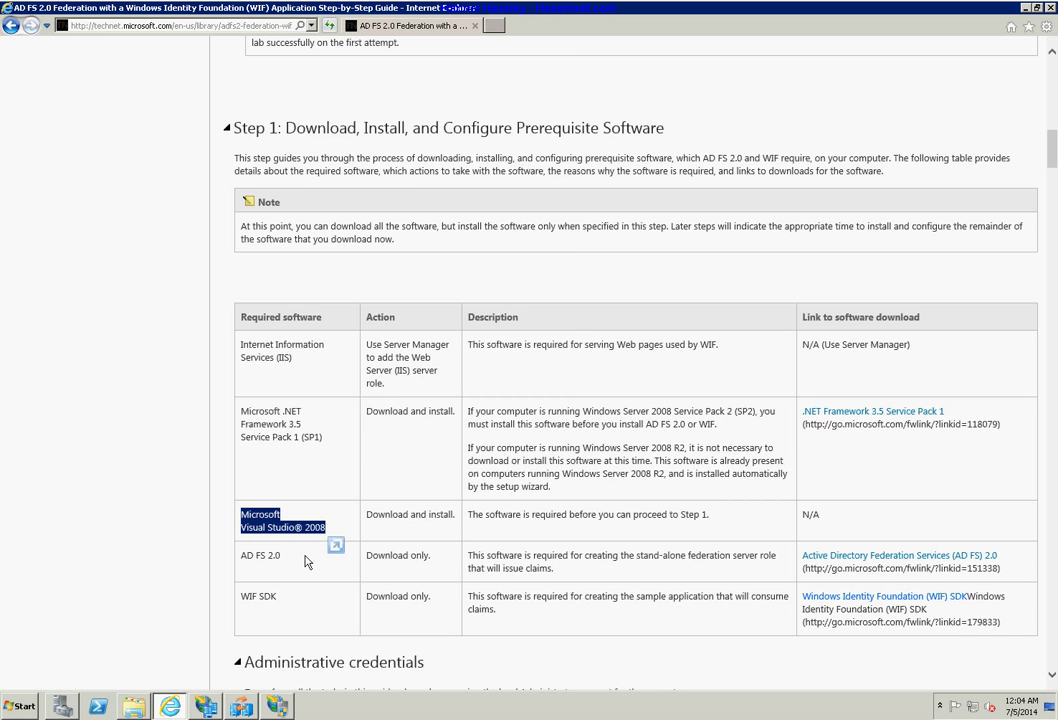
{"action": "left_click", "coordinate": [241, 706]}
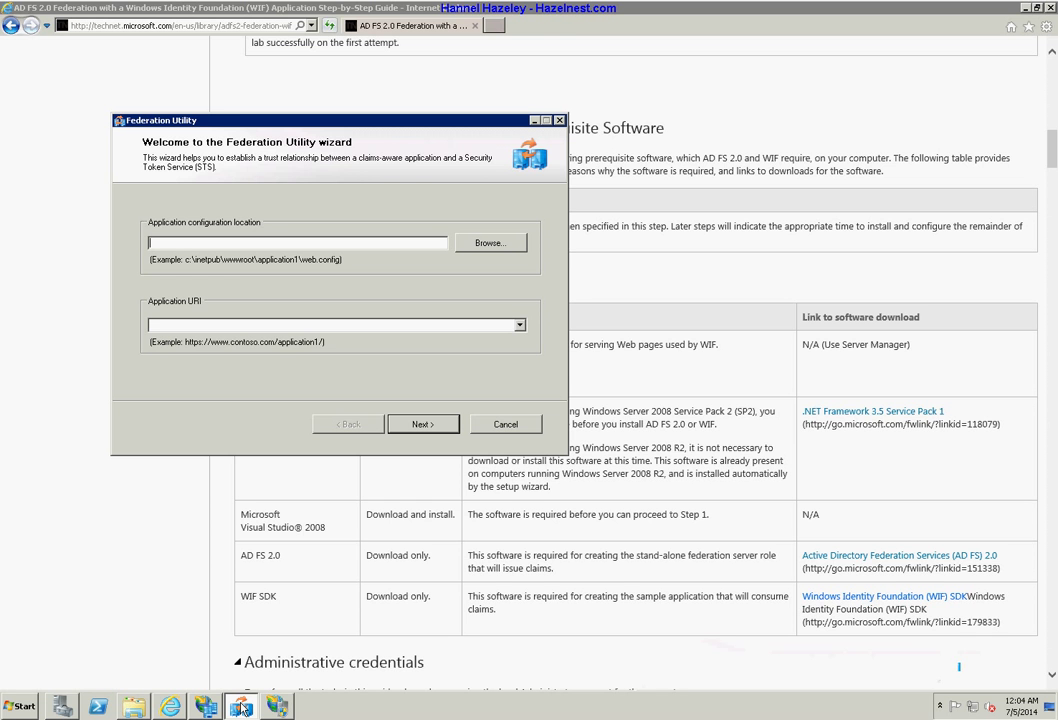
{"action": "left_click", "coordinate": [241, 706]}
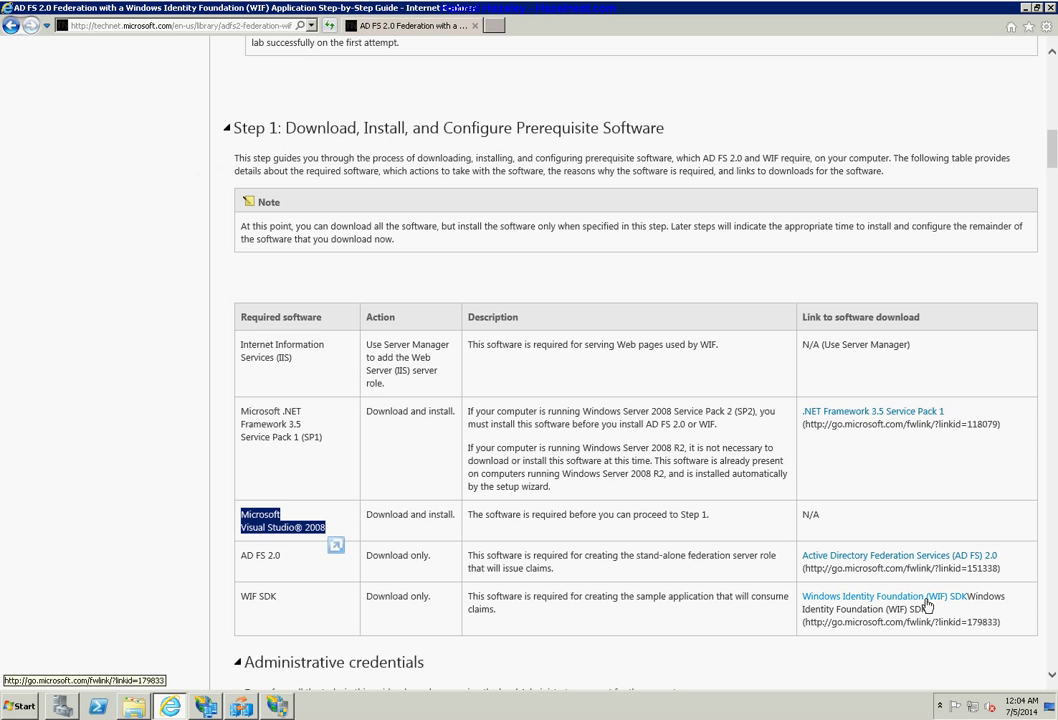
{"action": "left_click", "coordinate": [256, 524]}
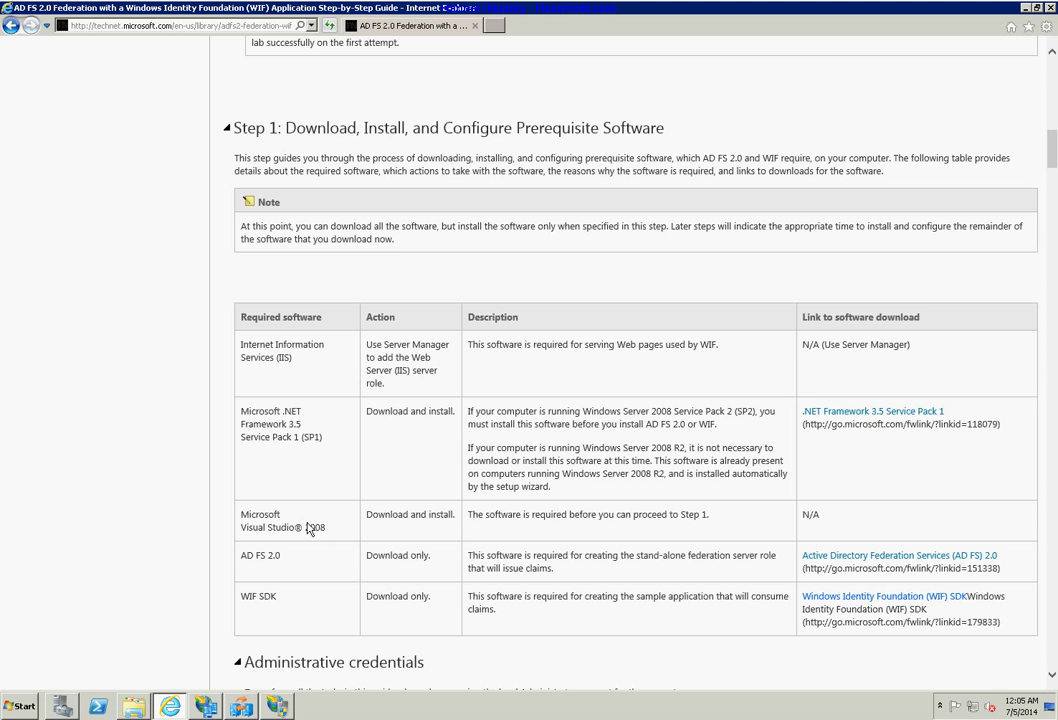
{"action": "left_click_drag", "start_coordinate": [324, 532], "coordinate": [241, 527]}
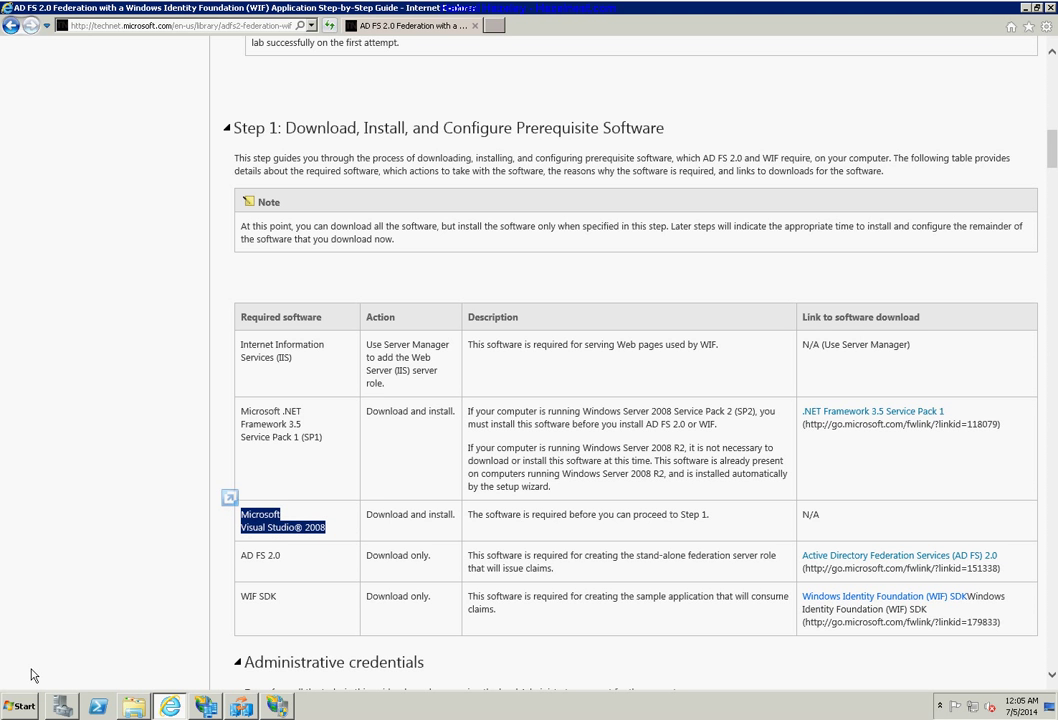
{"action": "left_click", "coordinate": [27, 700]}
{"action": "left_click", "coordinate": [48, 647]}
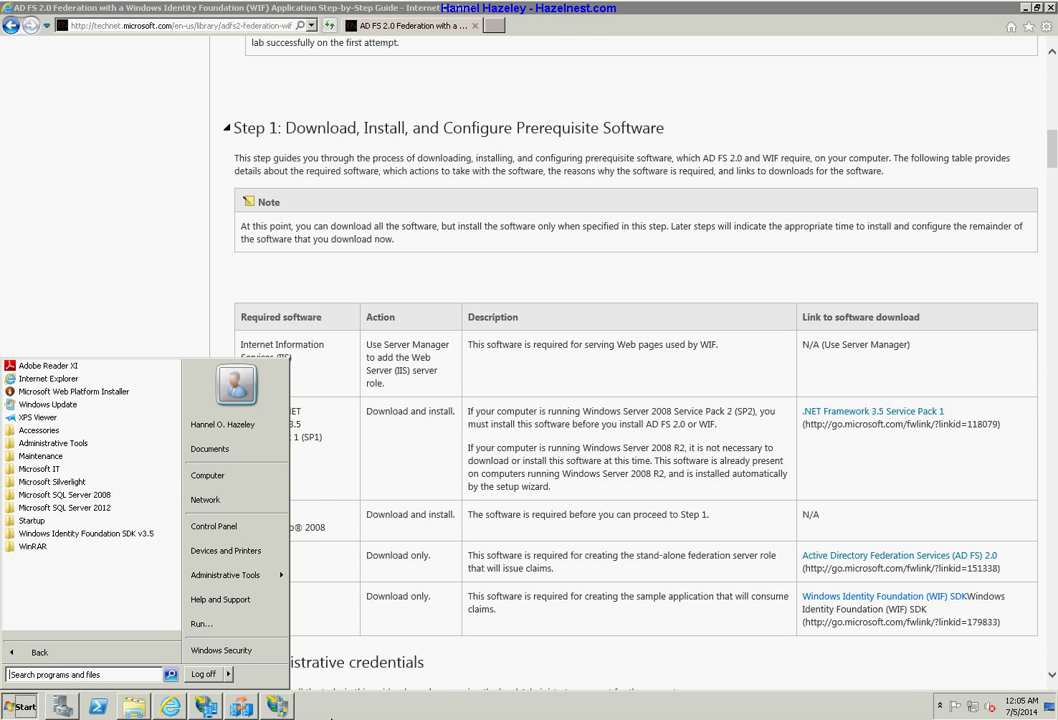
Close the Start menu, minimise the browser and briefly check Visual Studio 2008 with RPForManagedSTS-VS2008.
{"action": "left_click", "coordinate": [160, 371]}
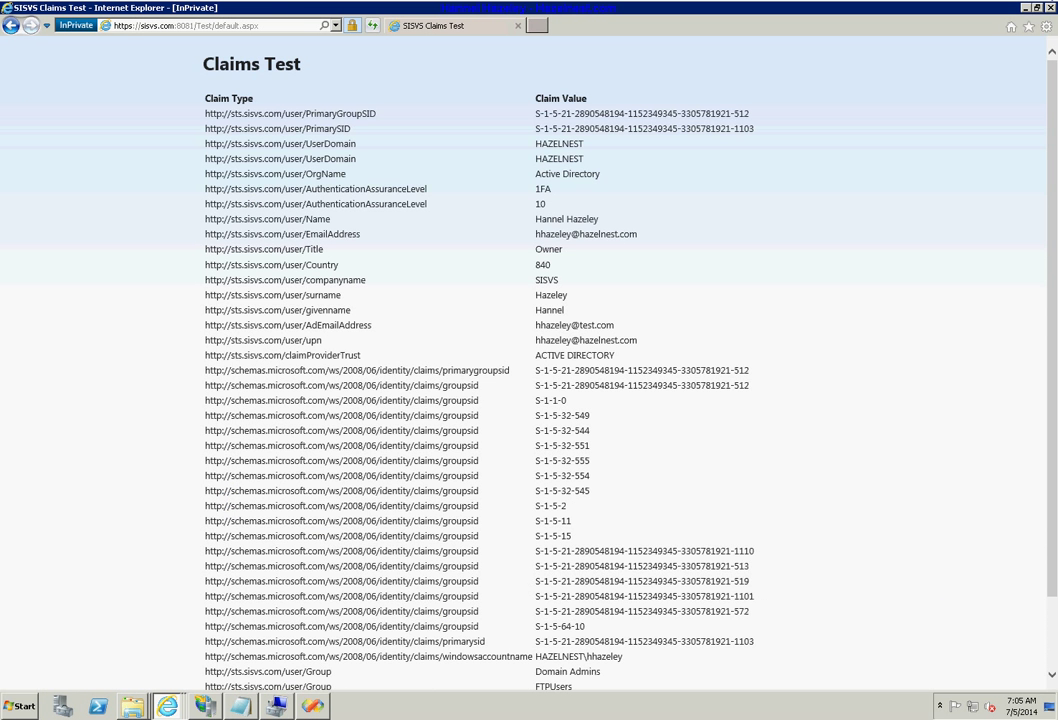
{"action": "left_click", "coordinate": [1024, 10]}
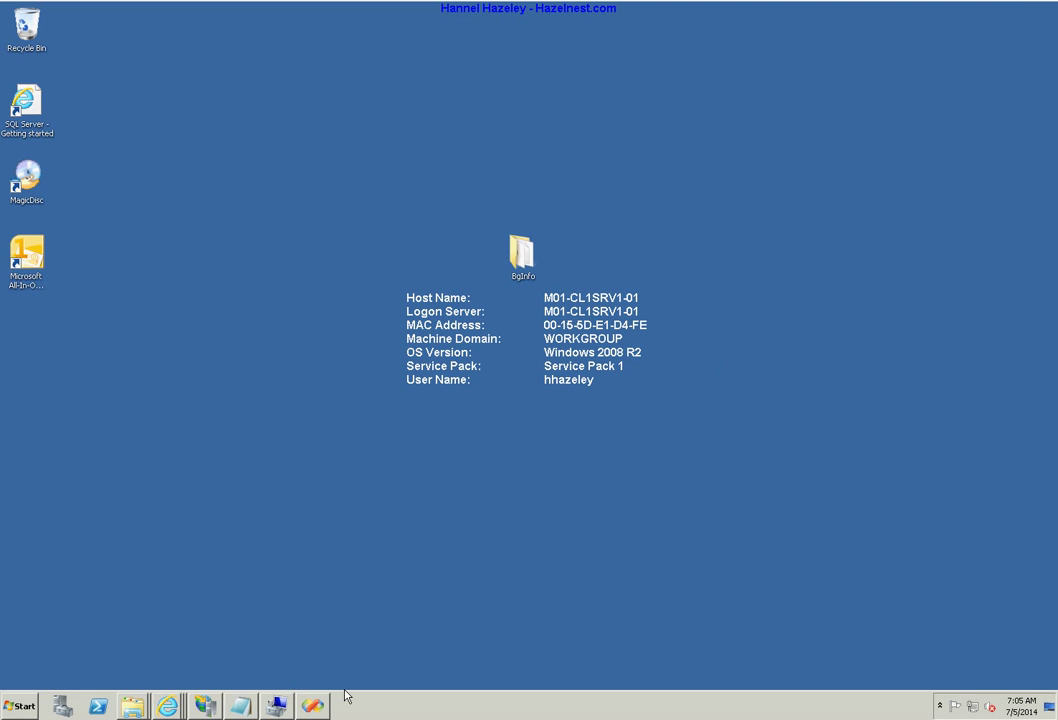
{"action": "left_click", "coordinate": [318, 706]}
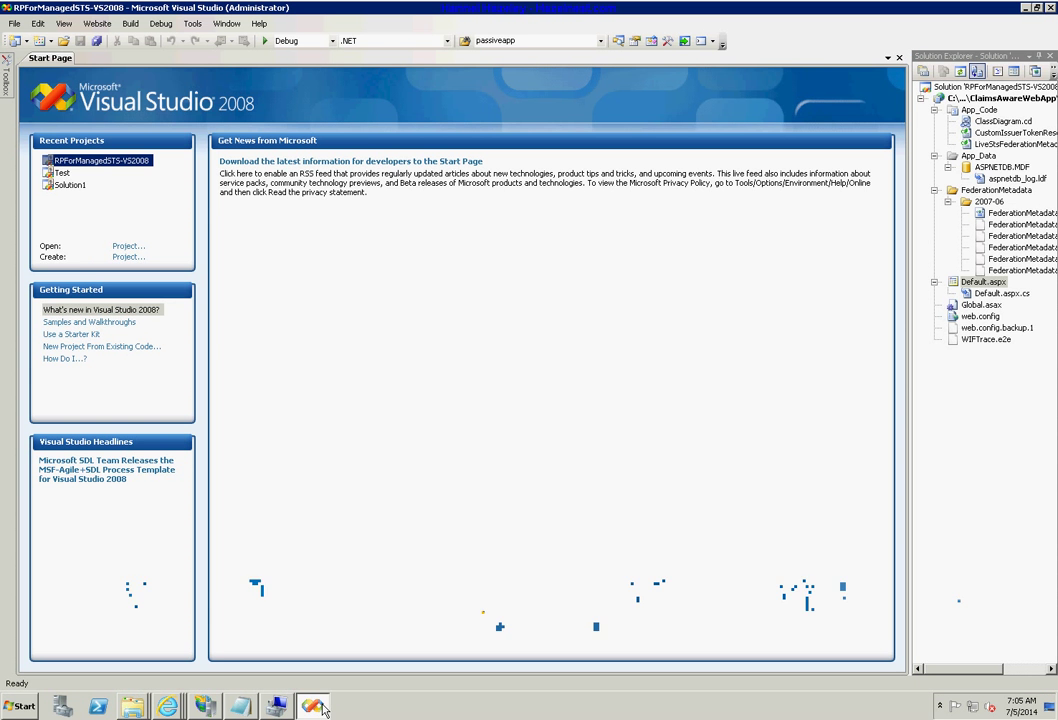
{"action": "left_click", "coordinate": [318, 706]}
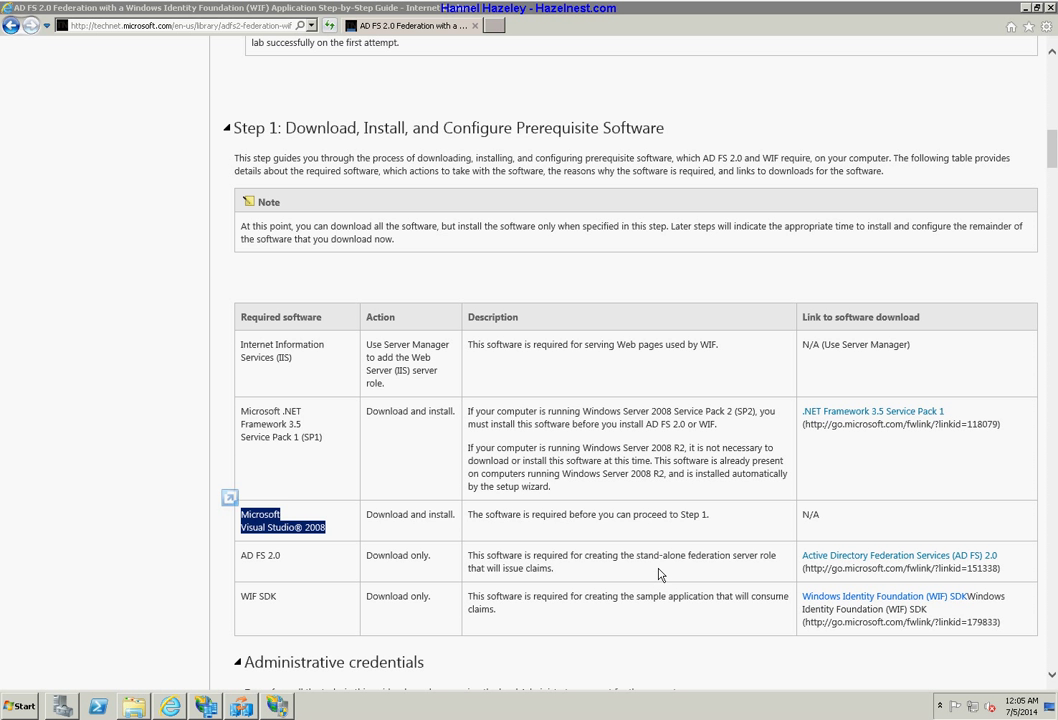
{"action": "triple_click", "coordinate": [276, 559]}
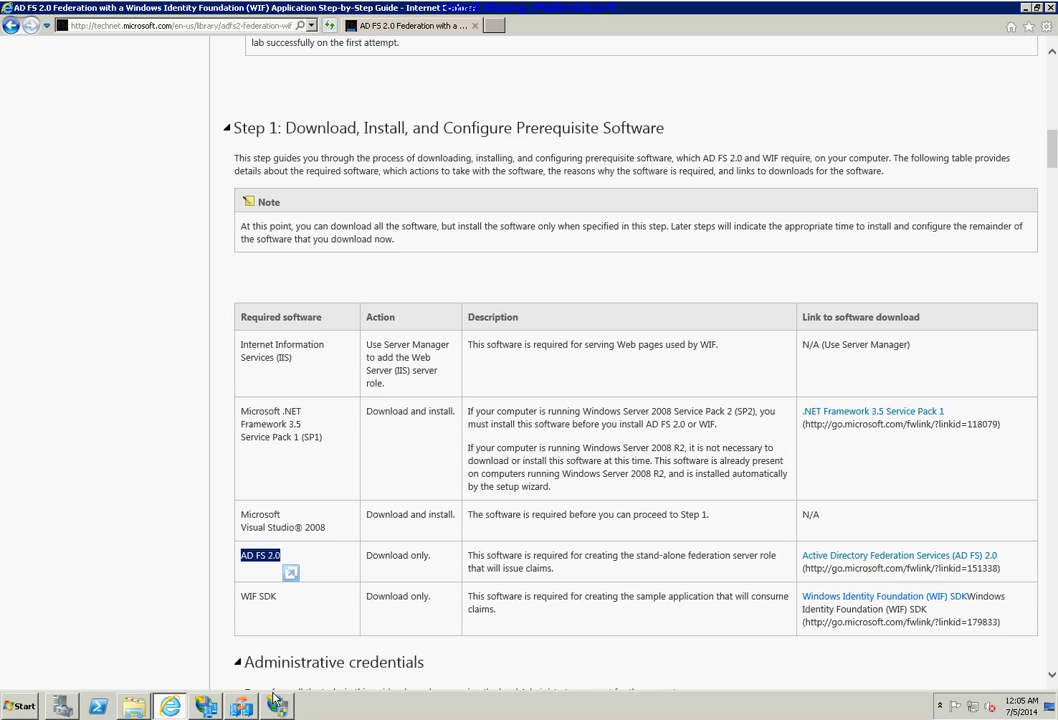
{"action": "left_click", "coordinate": [134, 706]}
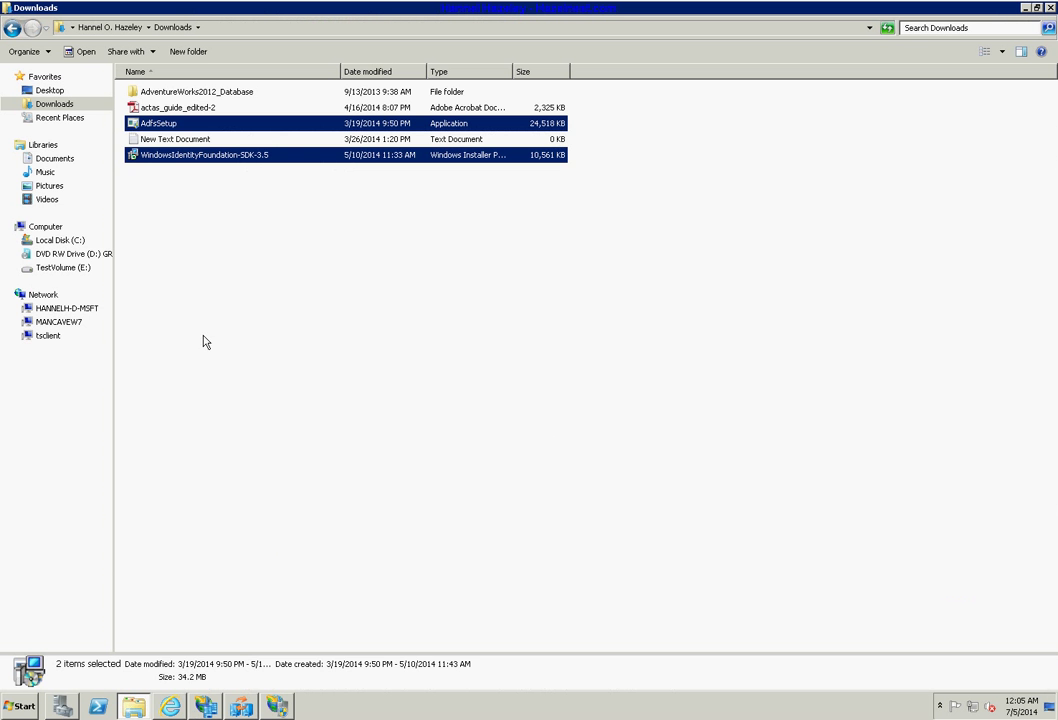
{"action": "left_click", "coordinate": [200, 235]}
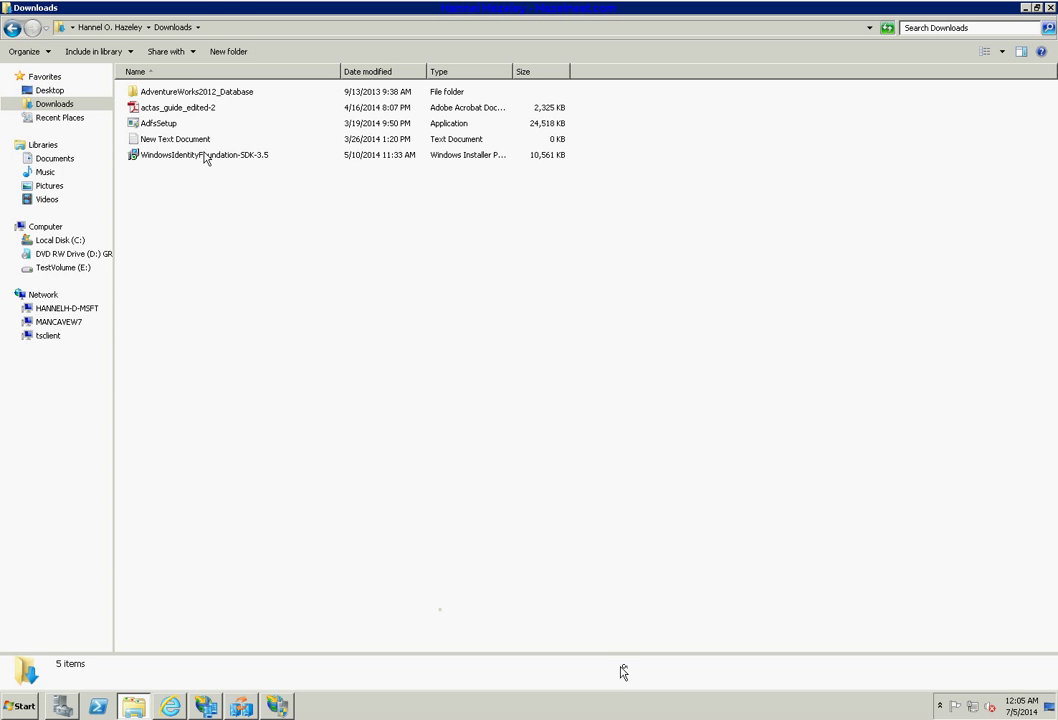
{"action": "left_click", "coordinate": [203, 160]}
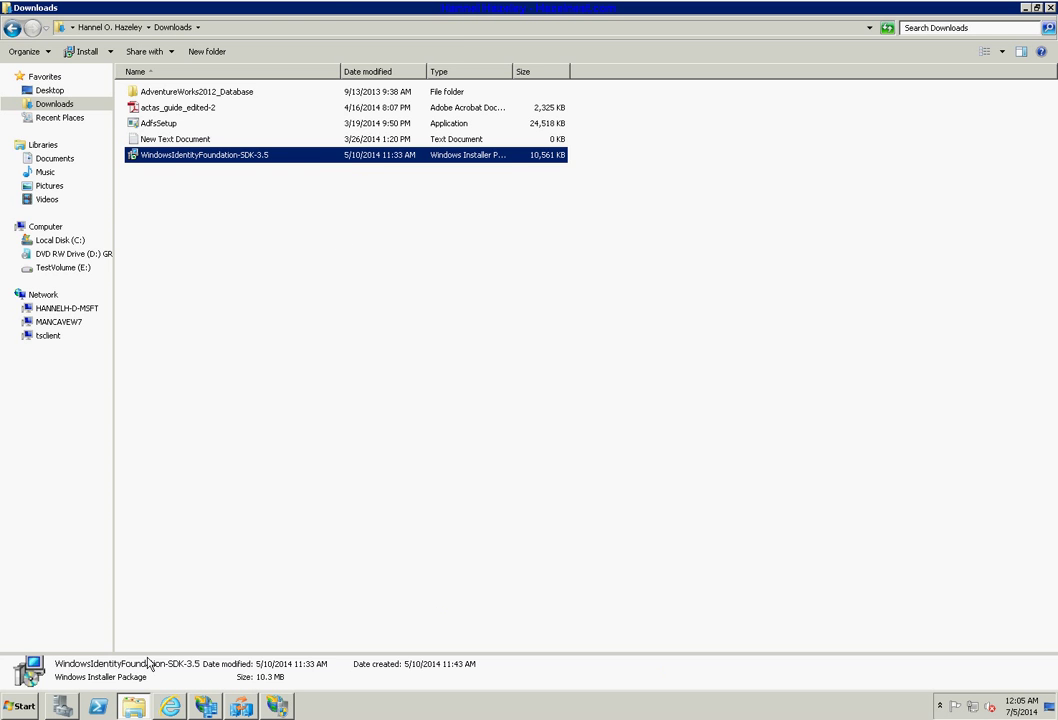
{"action": "left_click", "coordinate": [172, 706]}
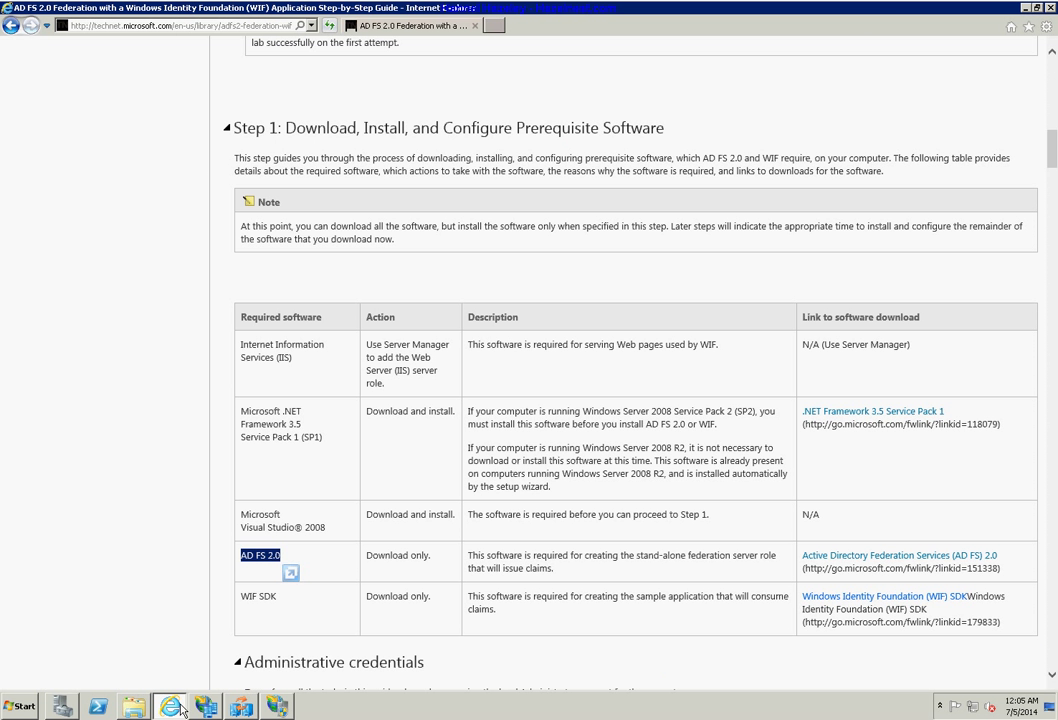
Highlight the WIF SDK prerequisite row and its download link, then scroll to Step 2.
{"action": "triple_click", "coordinate": [268, 596]}
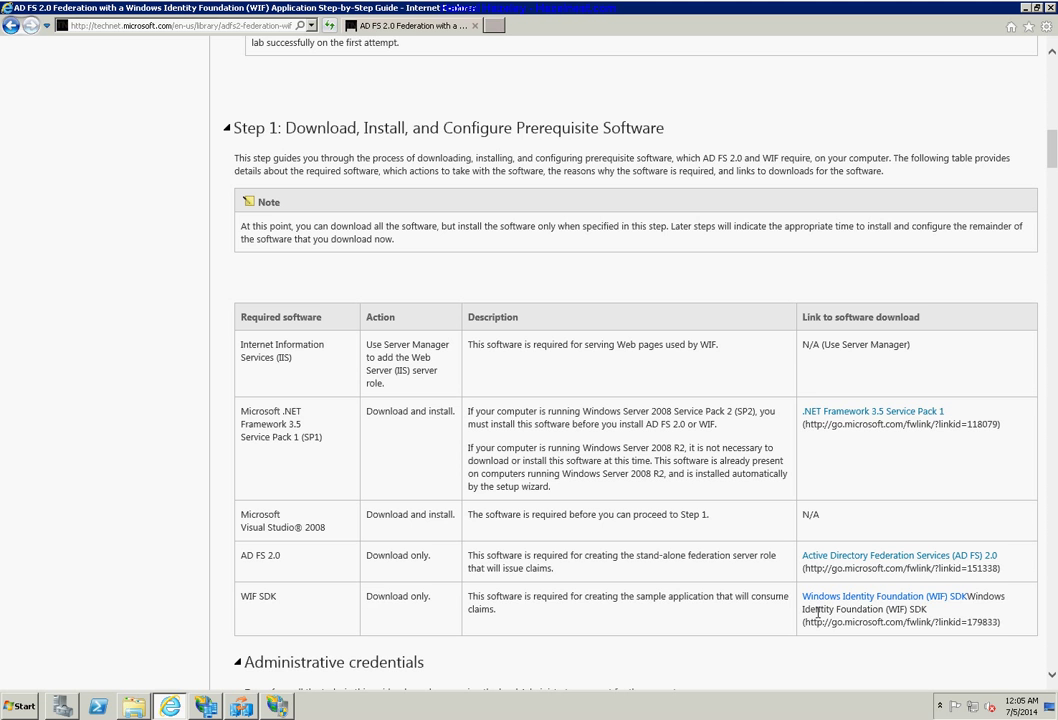
{"action": "left_click_drag", "start_coordinate": [1004, 628], "coordinate": [966, 623]}
{"action": "left_click_drag", "start_coordinate": [679, 617], "coordinate": [363, 613]}
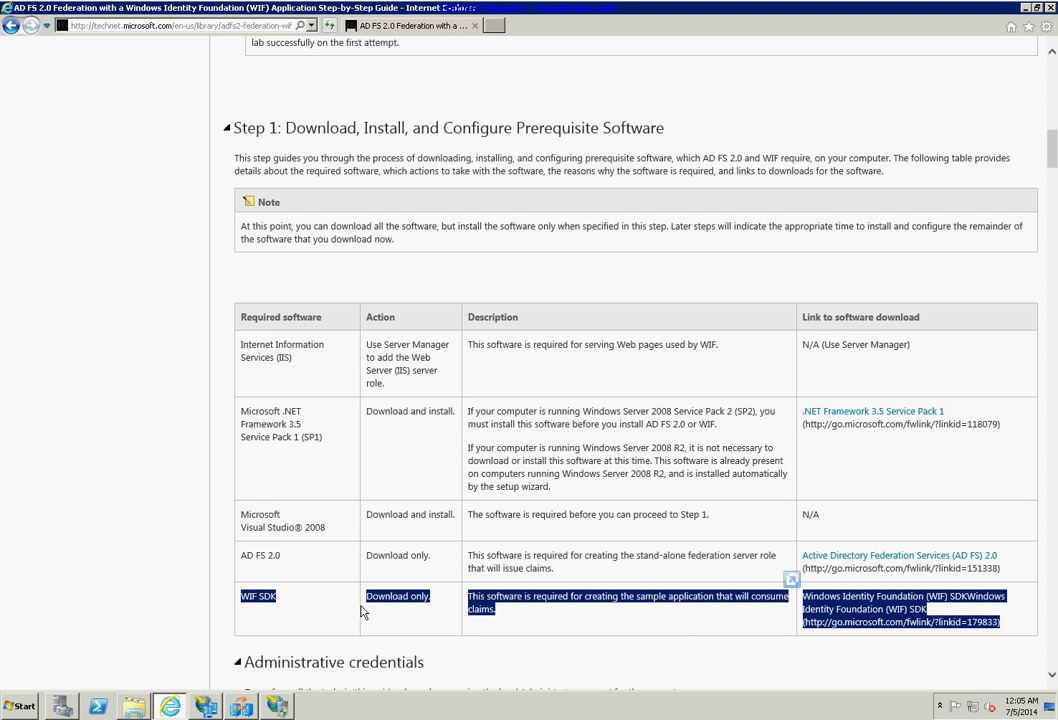
{"action": "scroll", "coordinate": [505, 659], "scroll_direction": "down", "scroll_amount": 4}
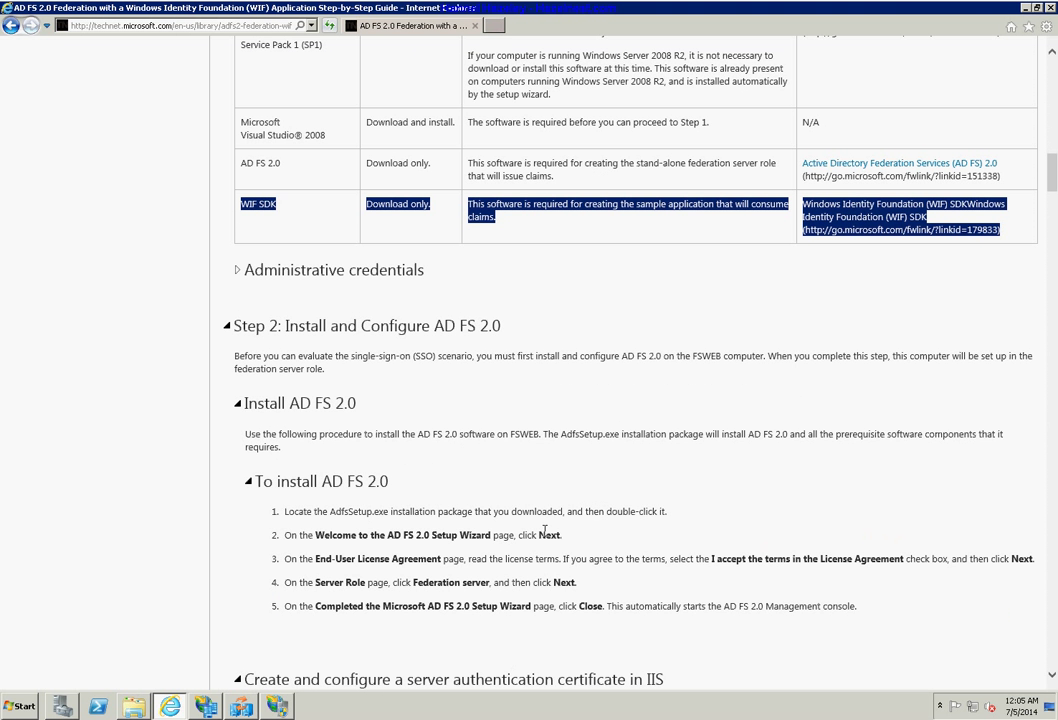
{"action": "scroll", "coordinate": [545, 533], "scroll_direction": "down", "scroll_amount": 1}
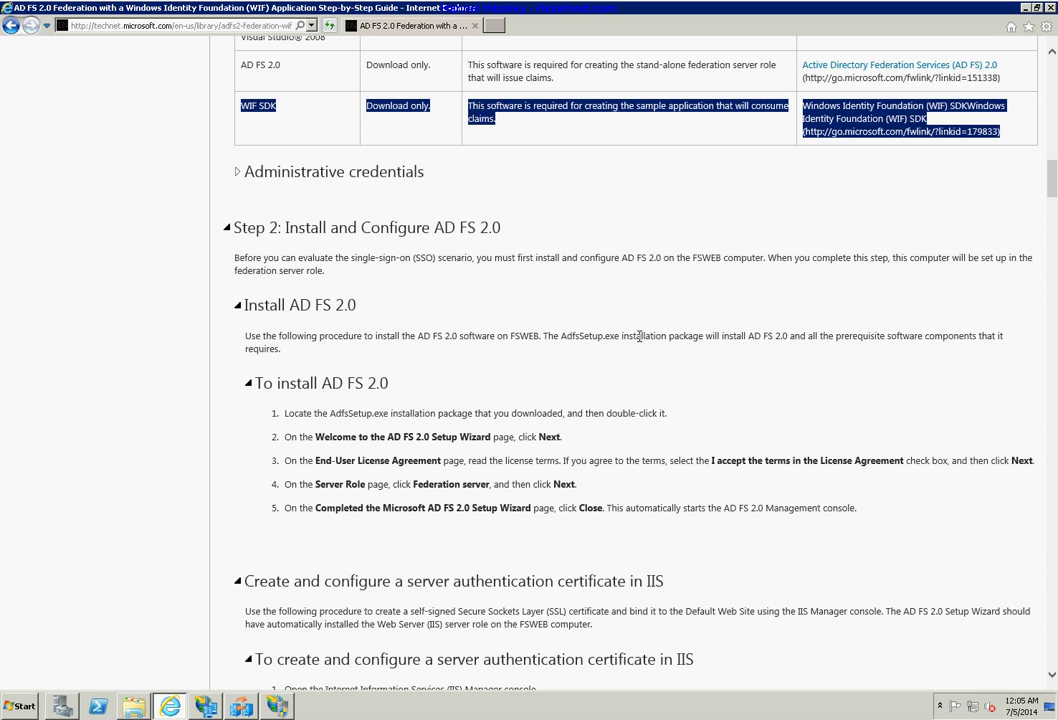
Highlight AdfsSetup.exe, 'accept' and 'Federation' in the install steps, then scroll to IIS certificates.
{"action": "left_click_drag", "start_coordinate": [566, 337], "coordinate": [623, 338]}
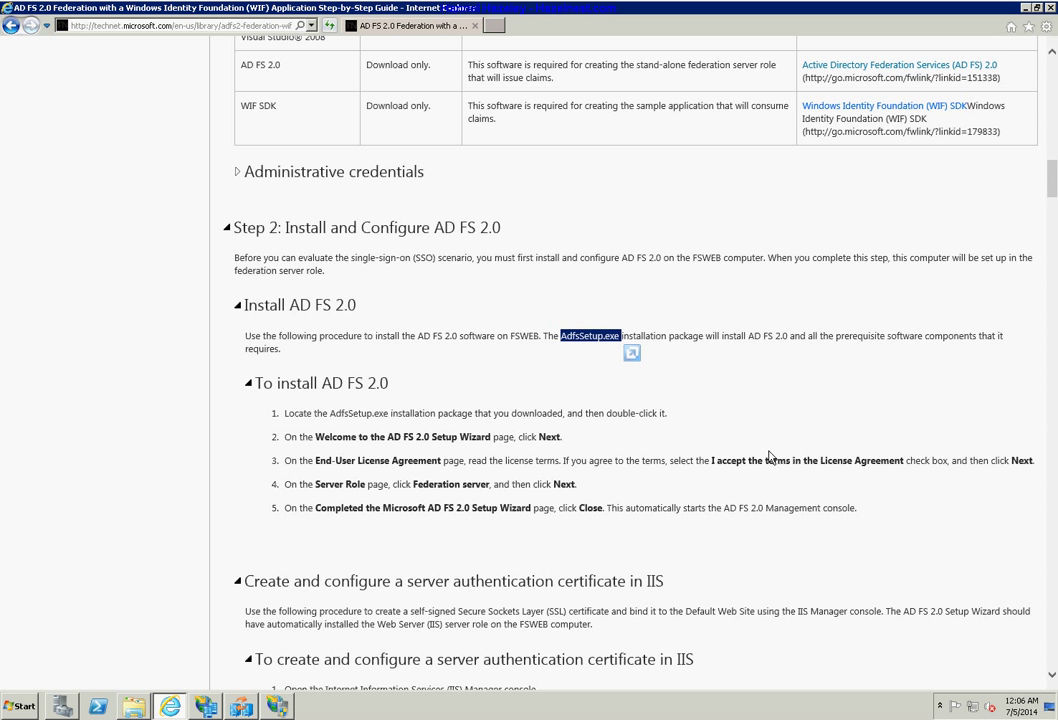
{"action": "double_click", "coordinate": [739, 462]}
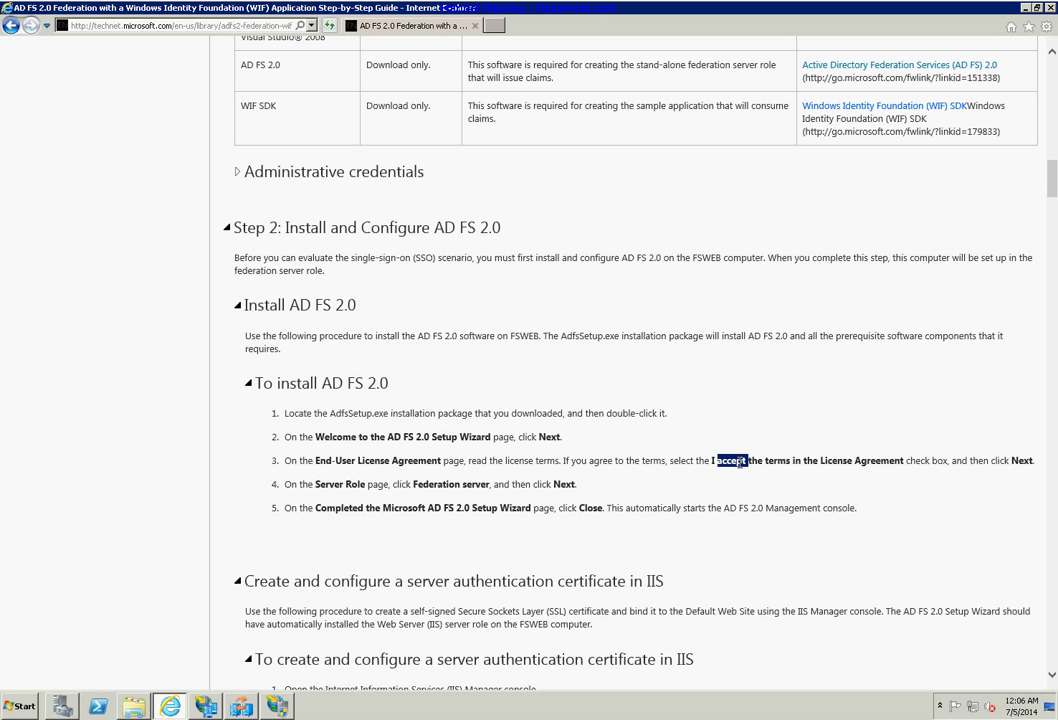
{"action": "double_click", "coordinate": [452, 485]}
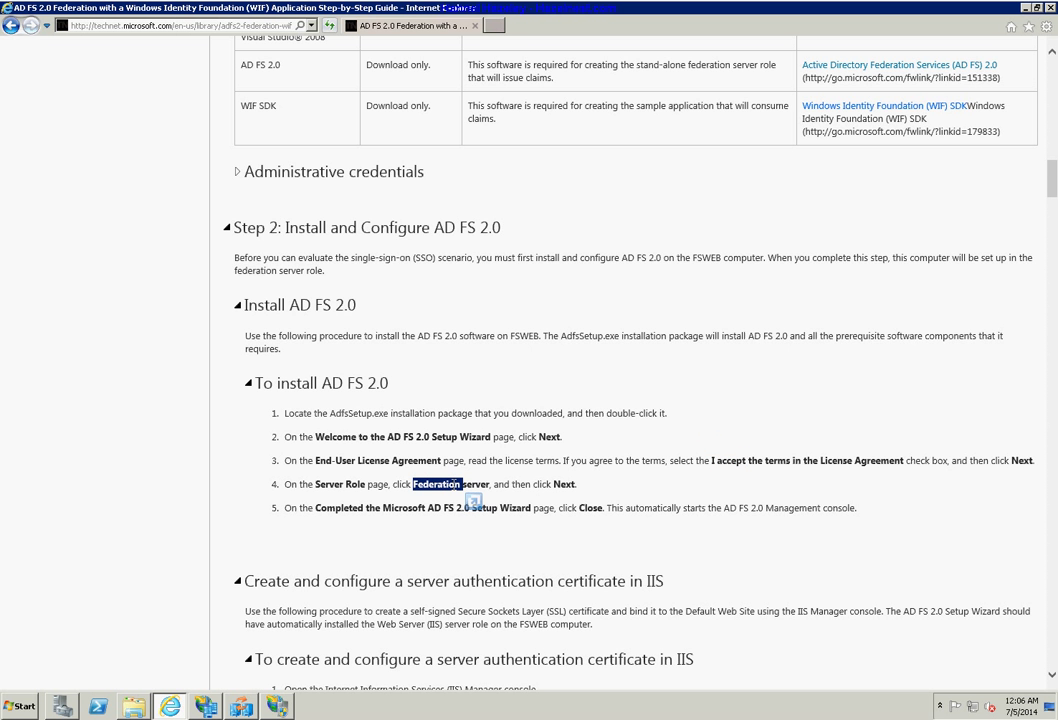
{"action": "left_click", "coordinate": [527, 549]}
{"action": "scroll", "coordinate": [527, 545], "scroll_direction": "down", "scroll_amount": 3}
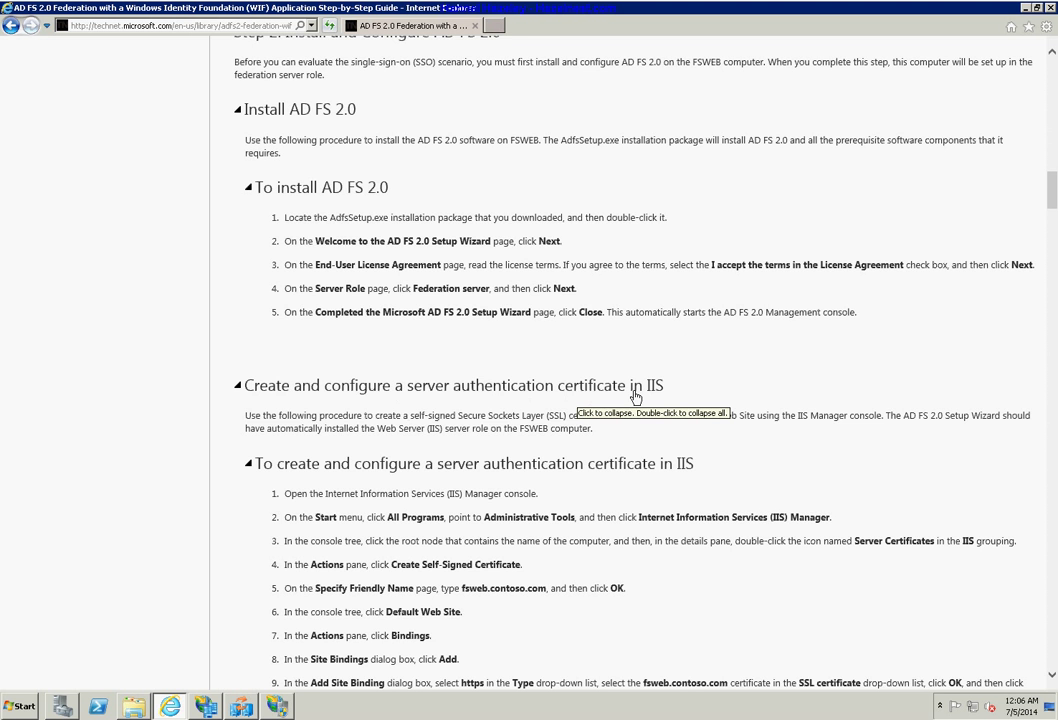
Select the guide's IIS server authentication certificate procedure, from its heading through step 10.
{"action": "scroll", "coordinate": [682, 453], "scroll_direction": "down", "scroll_amount": 4}
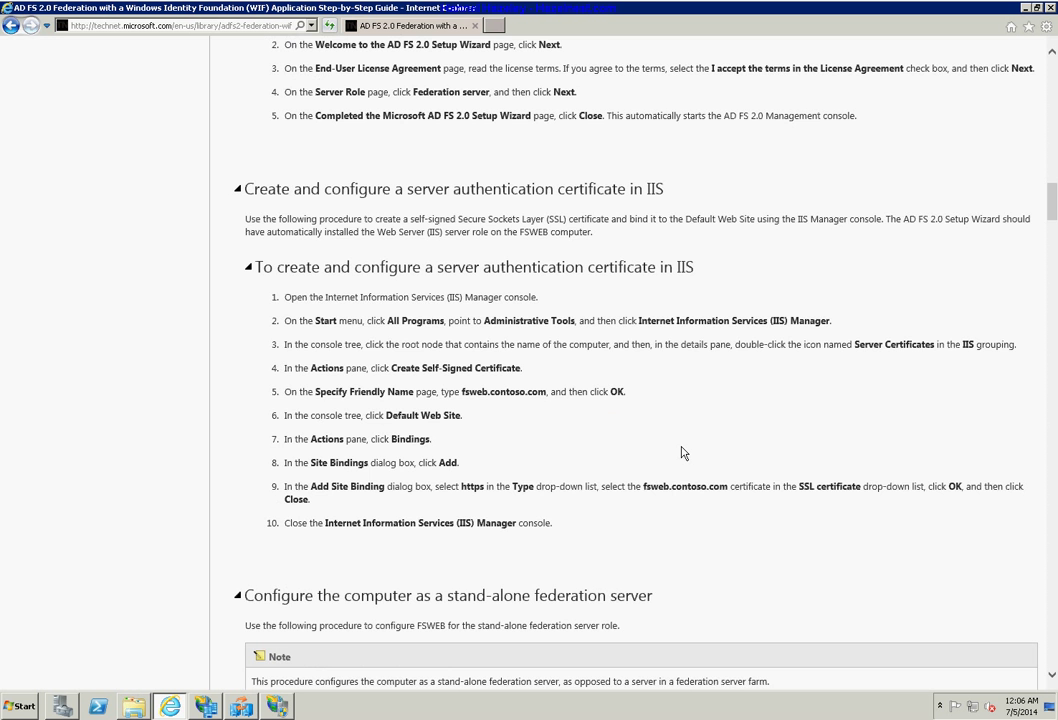
{"action": "scroll", "coordinate": [682, 453], "scroll_direction": "down", "scroll_amount": 2}
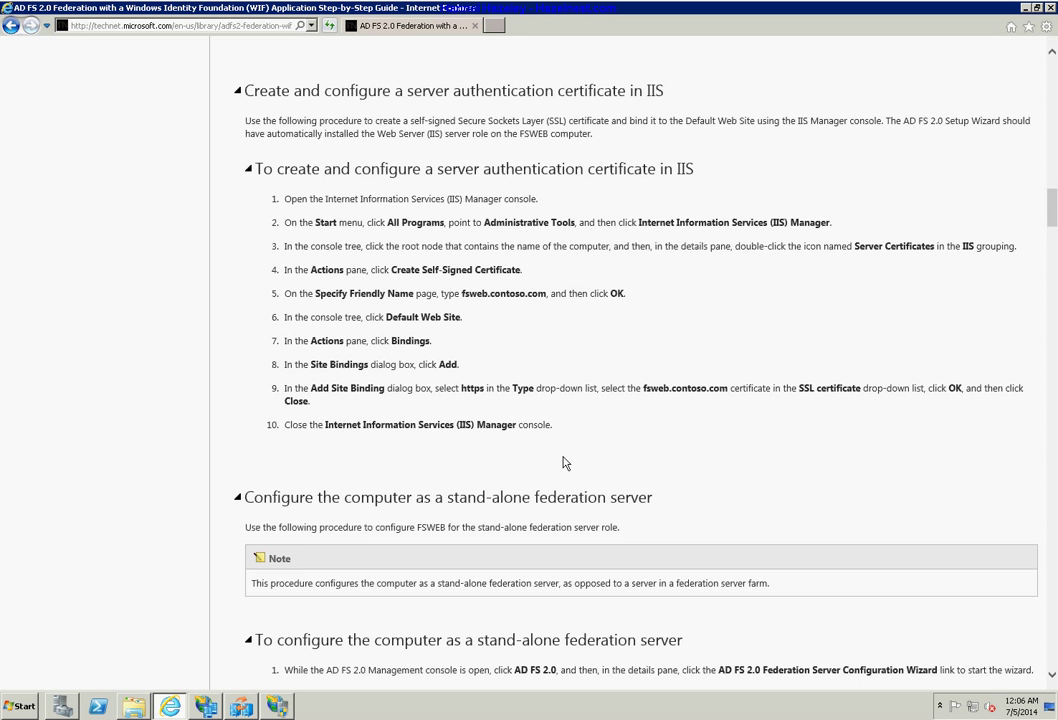
{"action": "left_click_drag", "start_coordinate": [556, 425], "coordinate": [272, 200]}
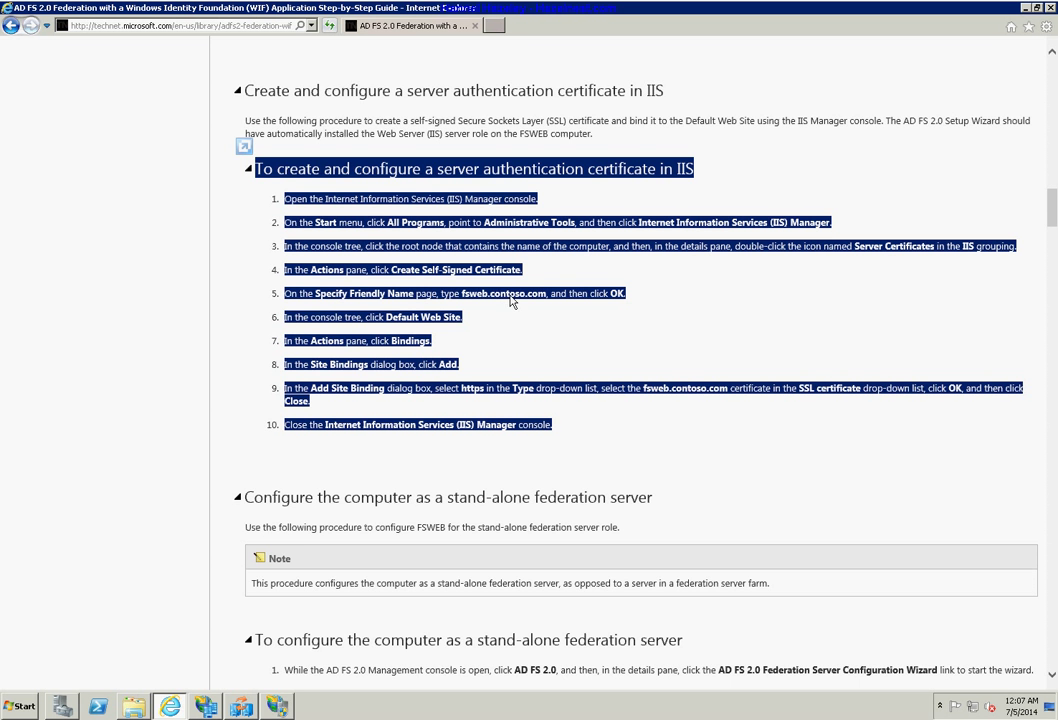
{"action": "left_click", "coordinate": [279, 707]}
{"action": "left_click", "coordinate": [279, 707]}
Show the HAZELNEST-DC server's Server Certificates list in IIS Manager.
{"action": "left_click", "coordinate": [279, 707]}
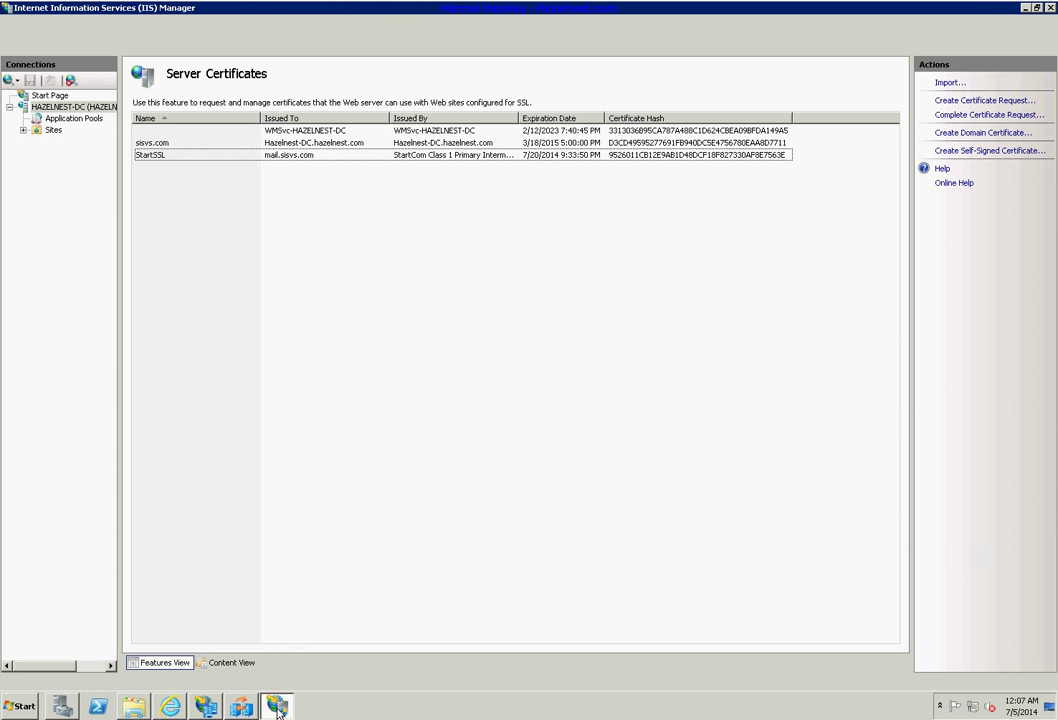
{"action": "left_click", "coordinate": [66, 108]}
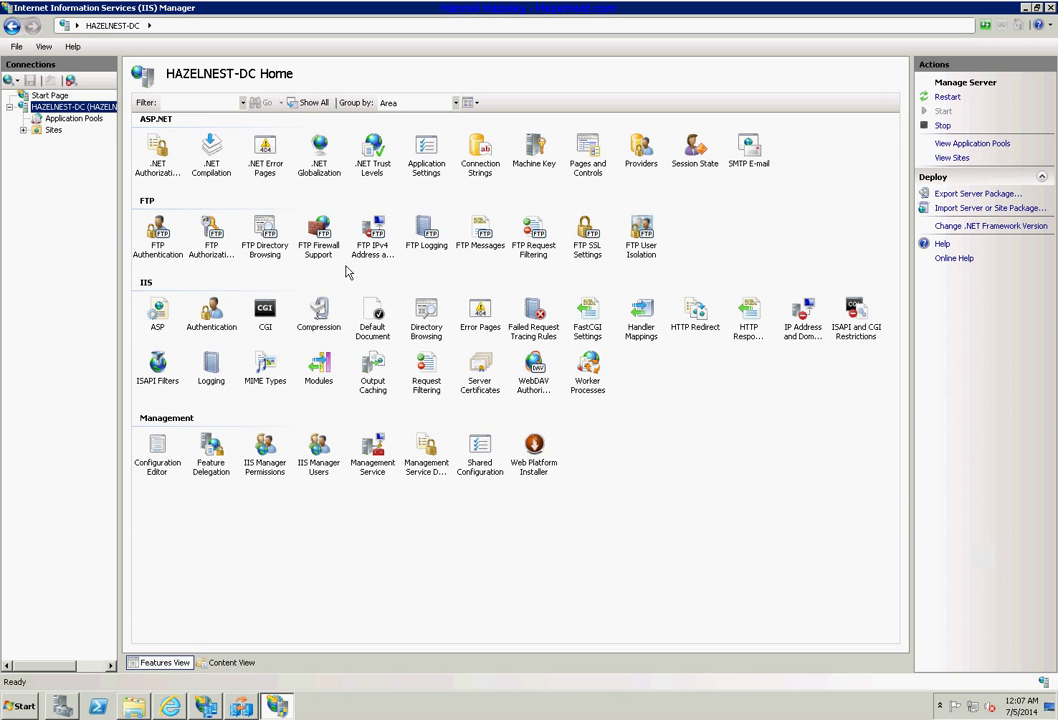
{"action": "double_click", "coordinate": [479, 380]}
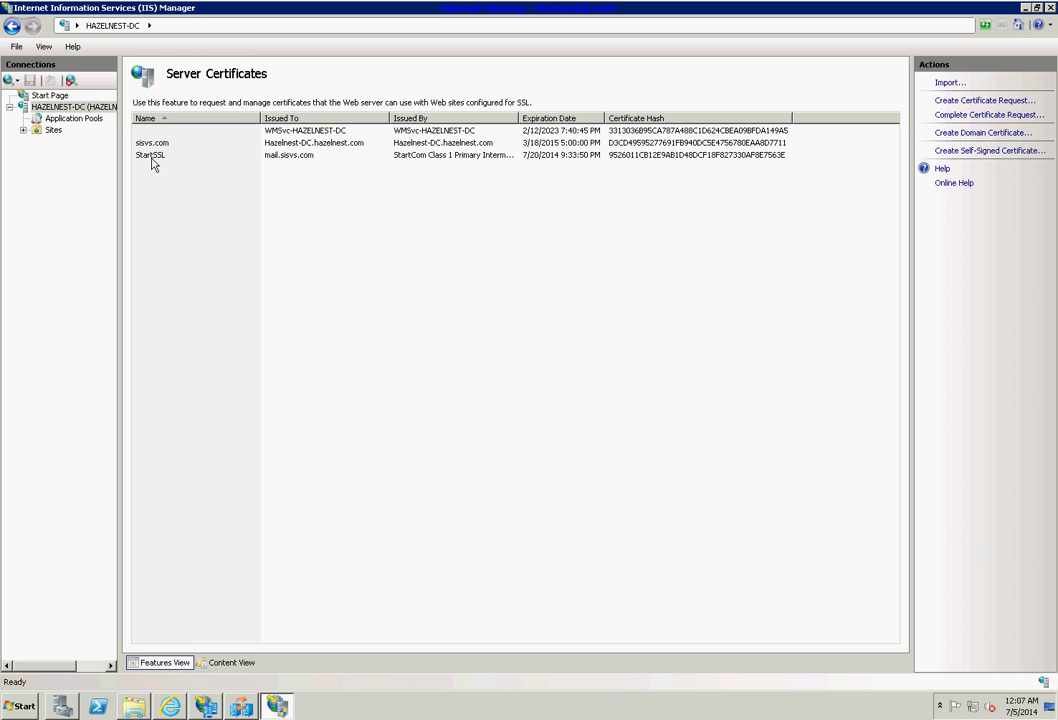
Check that the StartSSL certificate's Subject Alternative Name lists mail.sisvs.com and sisvs.com.
{"action": "left_click", "coordinate": [152, 157]}
{"action": "double_click", "coordinate": [152, 158]}
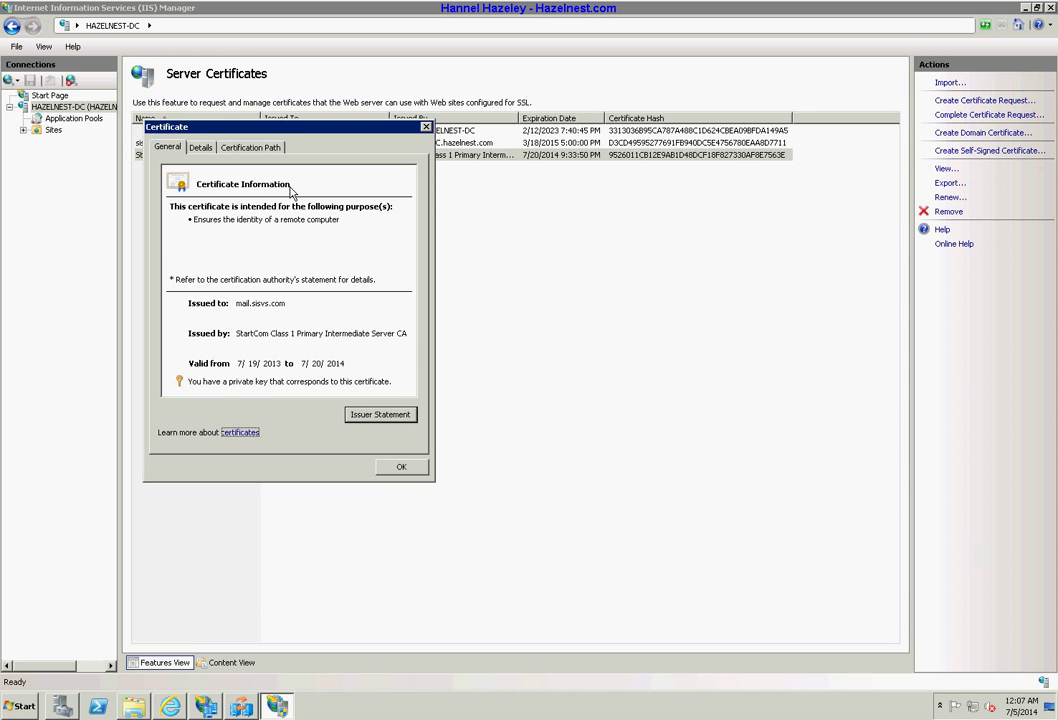
{"action": "left_click", "coordinate": [203, 147]}
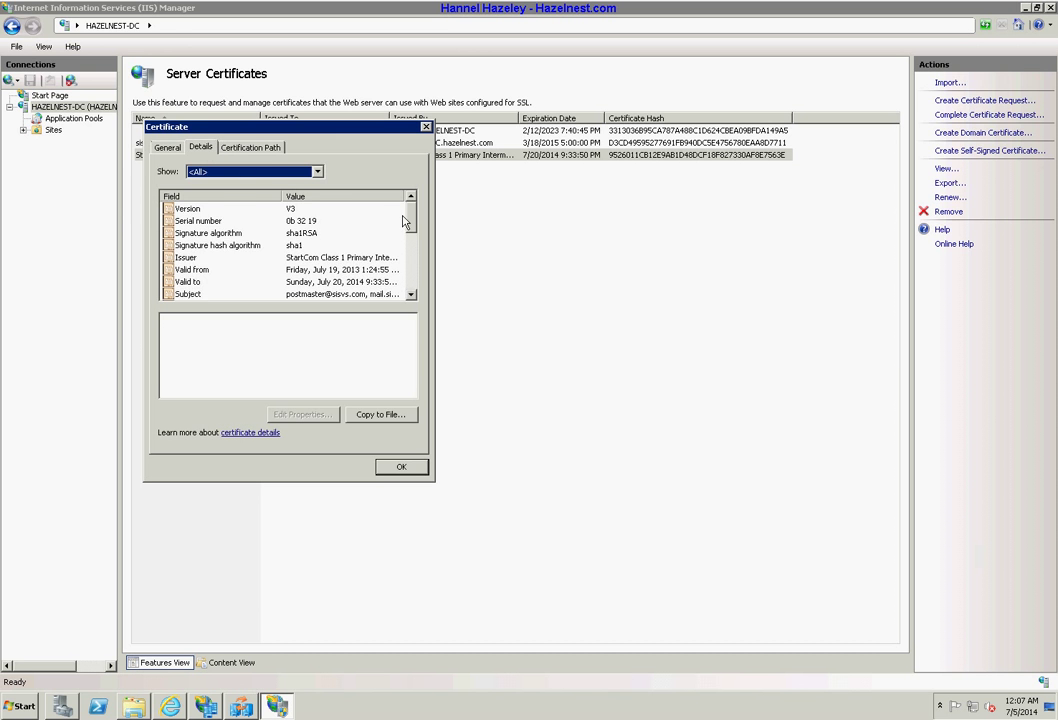
{"action": "left_click_drag", "start_coordinate": [413, 230], "coordinate": [413, 270]}
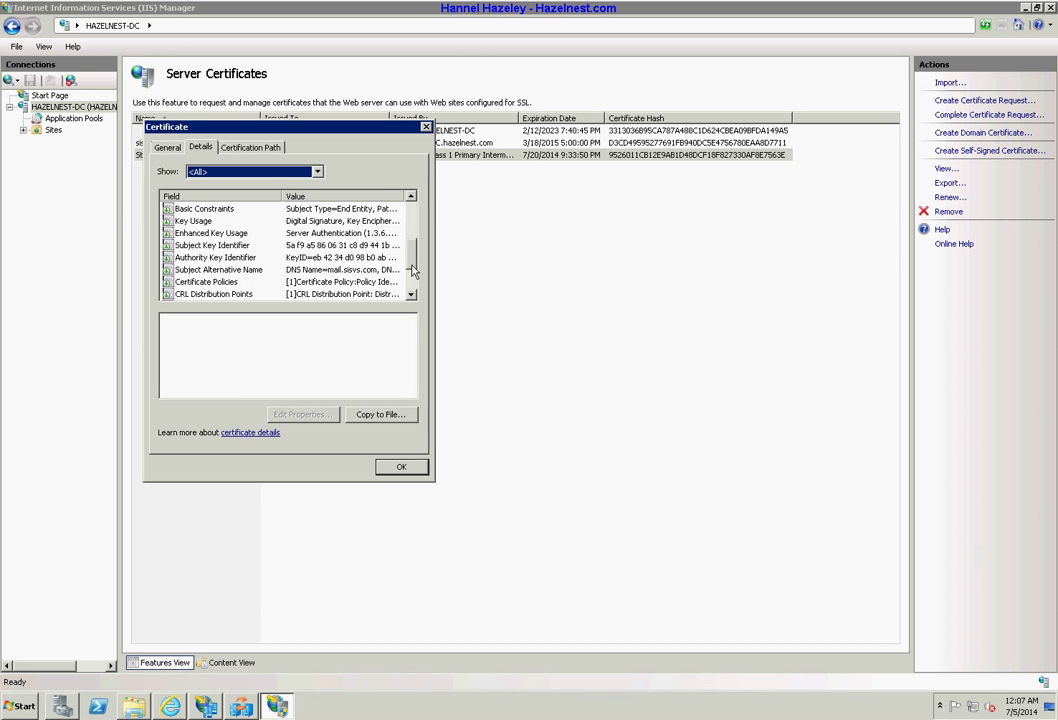
{"action": "left_click", "coordinate": [358, 268]}
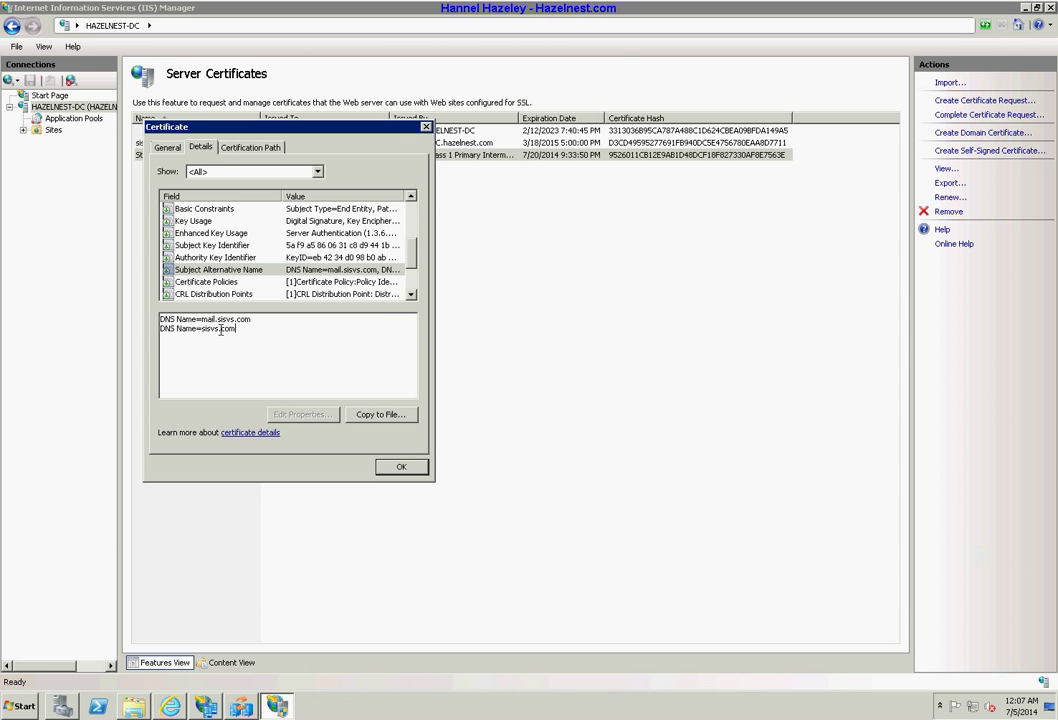
{"action": "left_click_drag", "start_coordinate": [235, 329], "coordinate": [202, 329]}
{"action": "left_click", "coordinate": [400, 469]}
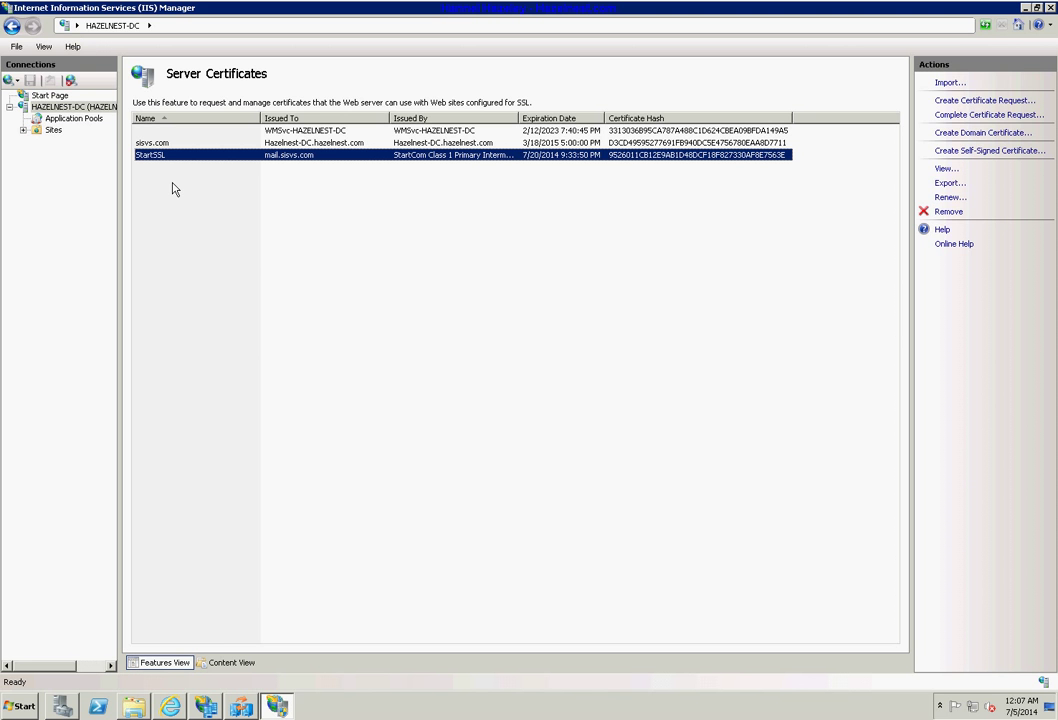
Back in the guide, deselect the text and scroll to the stand-alone federation server steps.
{"action": "left_click", "coordinate": [172, 707]}
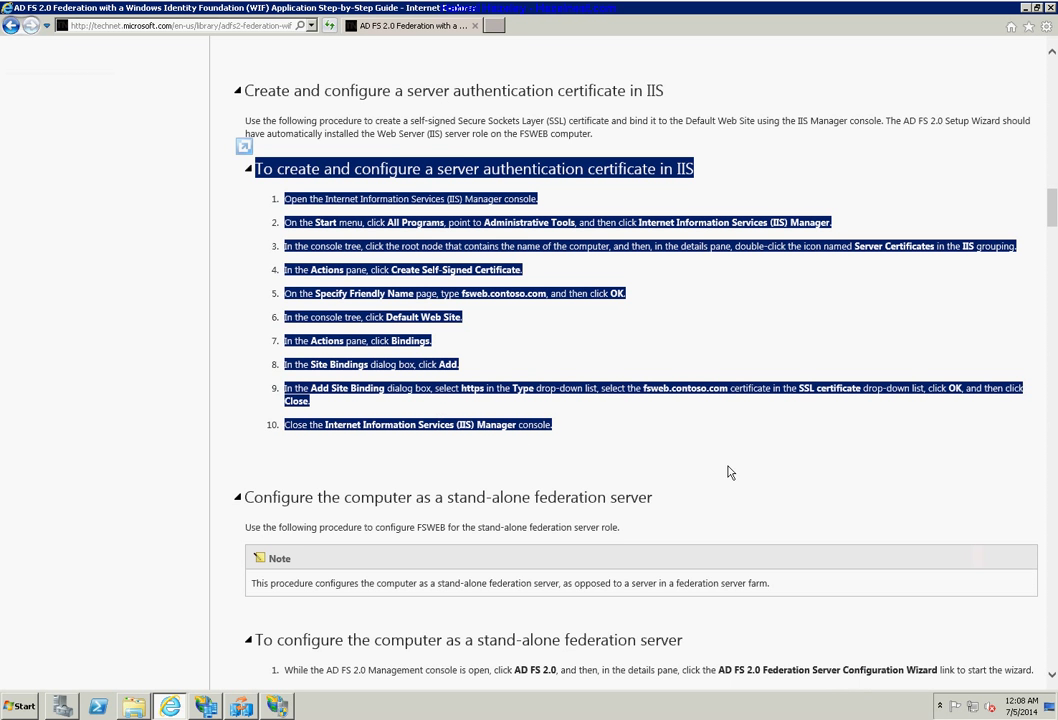
{"action": "left_click", "coordinate": [758, 489]}
{"action": "scroll", "coordinate": [548, 352], "scroll_direction": "down", "scroll_amount": 3}
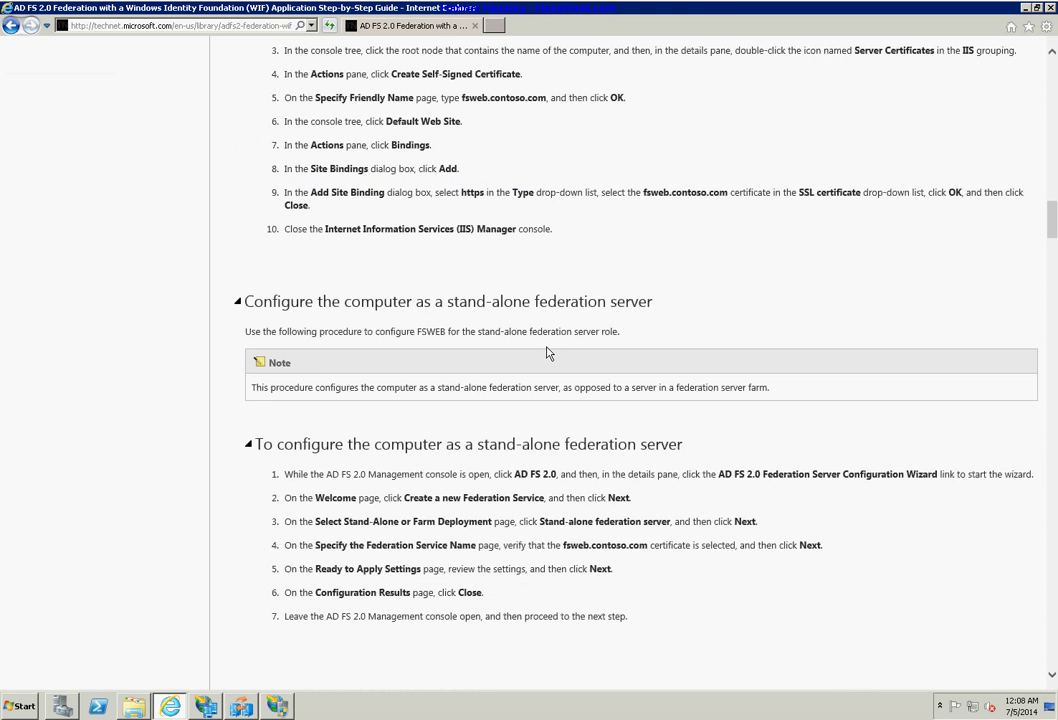
{"action": "scroll", "coordinate": [548, 352], "scroll_direction": "down", "scroll_amount": 2}
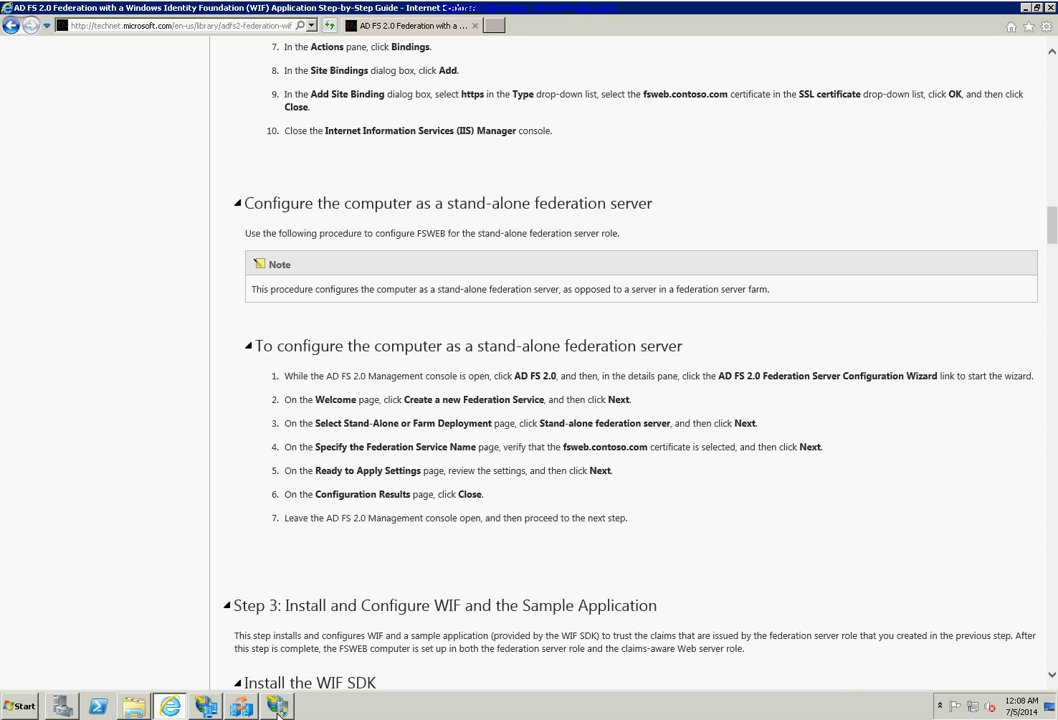
{"action": "left_click", "coordinate": [241, 706]}
{"action": "left_click", "coordinate": [241, 706]}
Restore the AD FS 2.0 Management console window.
{"action": "left_click", "coordinate": [205, 706]}
{"action": "right_click", "coordinate": [207, 706]}
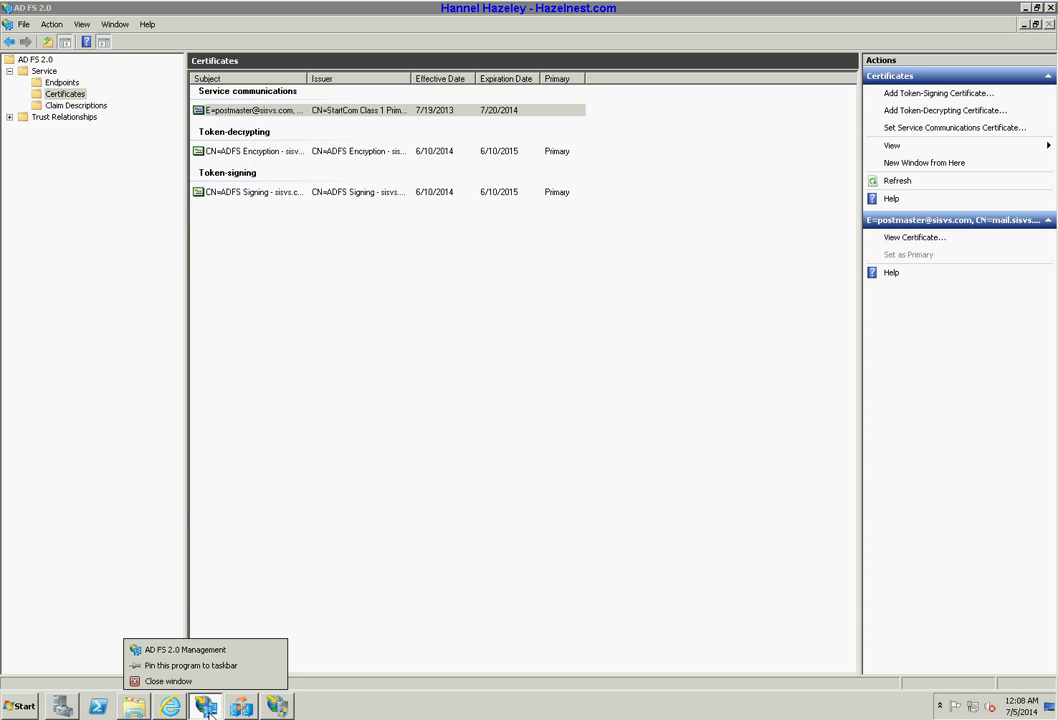
{"action": "key", "text": "Escape"}
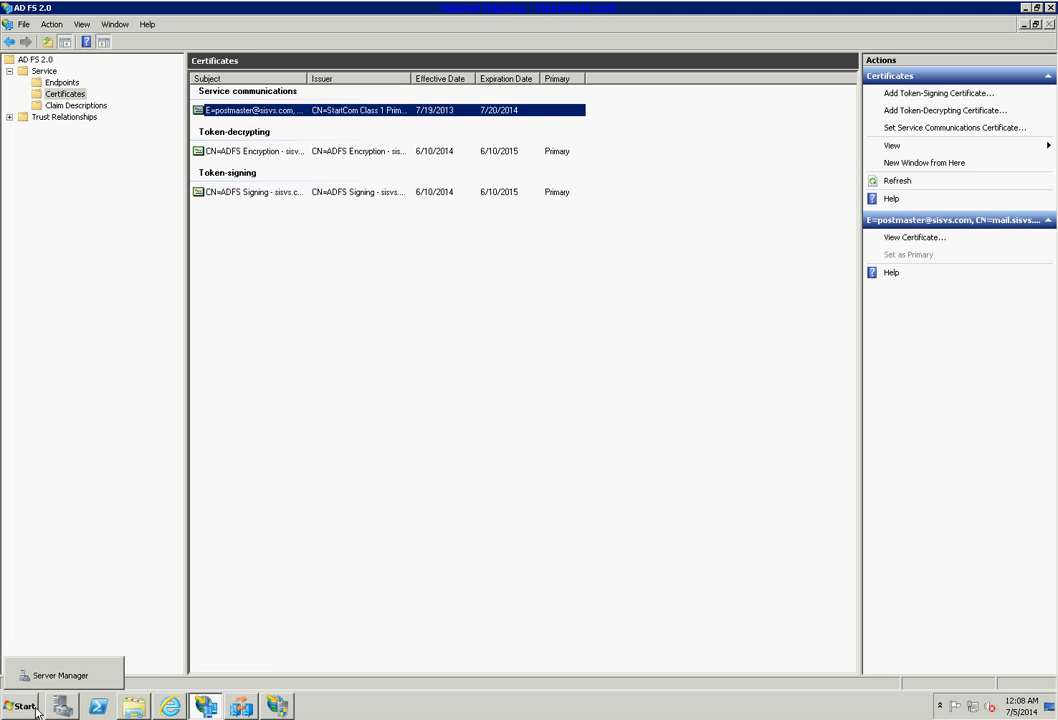
{"action": "left_click", "coordinate": [20, 706]}
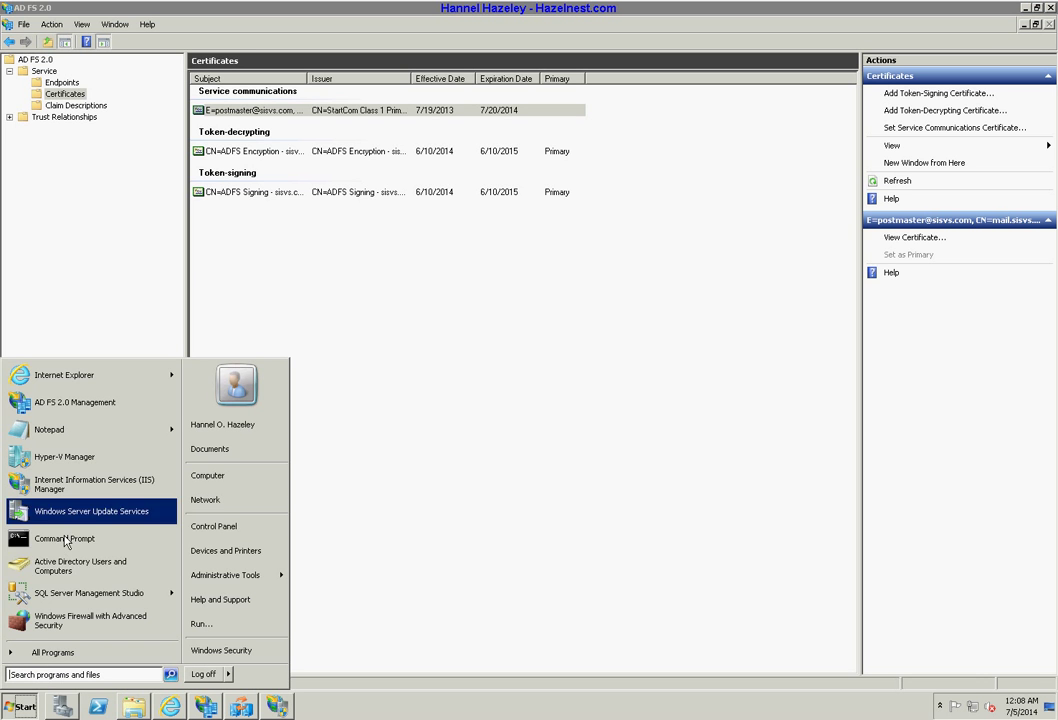
{"action": "left_click", "coordinate": [465, 460]}
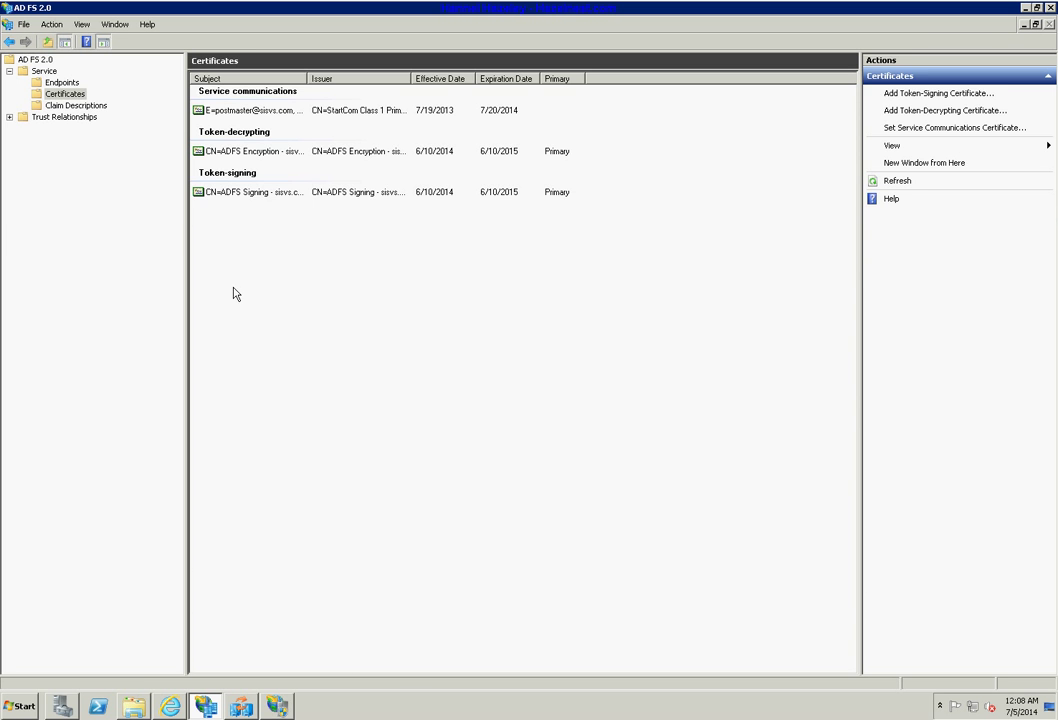
Open the Federation Service properties and confirm the service name is sisvs.com.
{"action": "left_click", "coordinate": [42, 72]}
{"action": "right_click", "coordinate": [40, 73]}
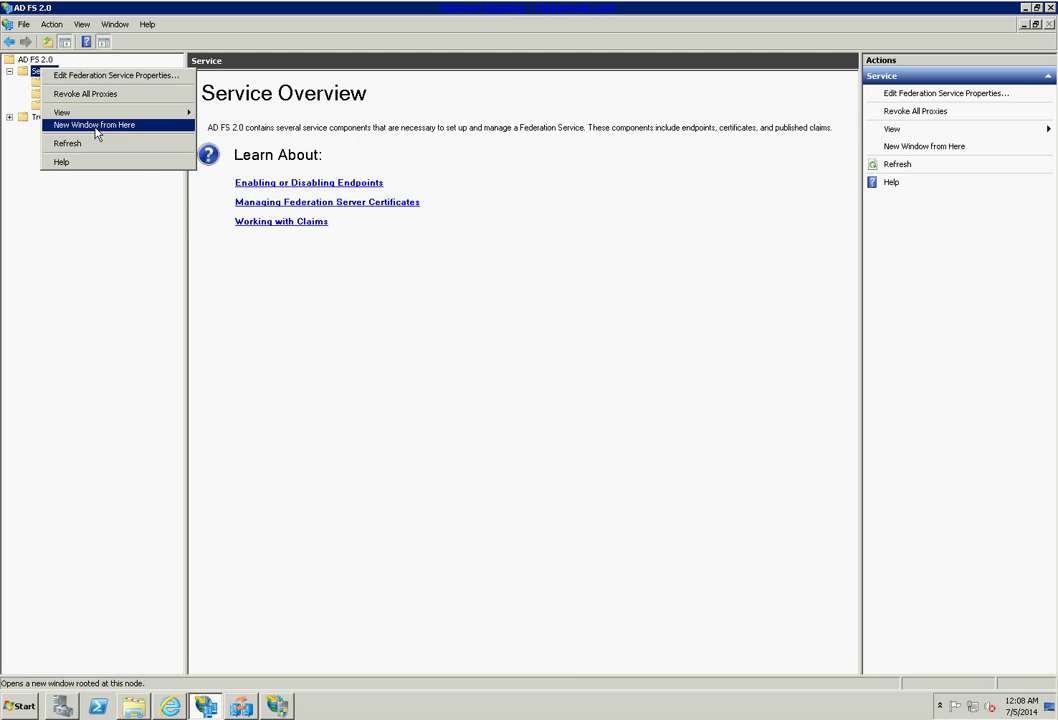
{"action": "left_click", "coordinate": [106, 75]}
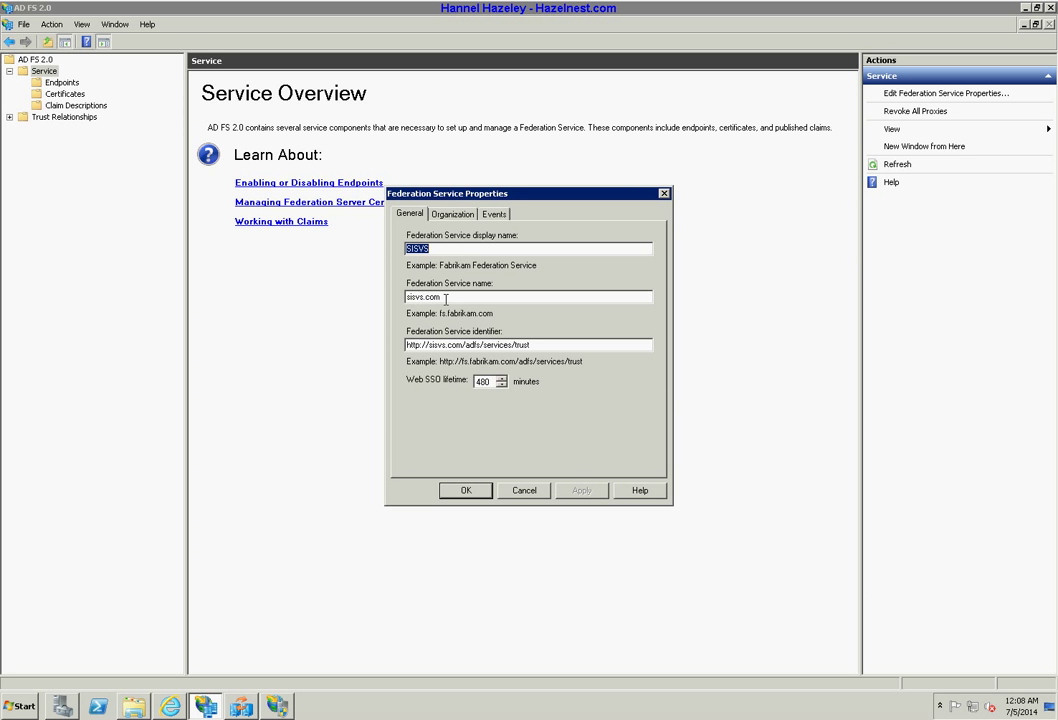
{"action": "left_click_drag", "start_coordinate": [441, 297], "coordinate": [378, 295]}
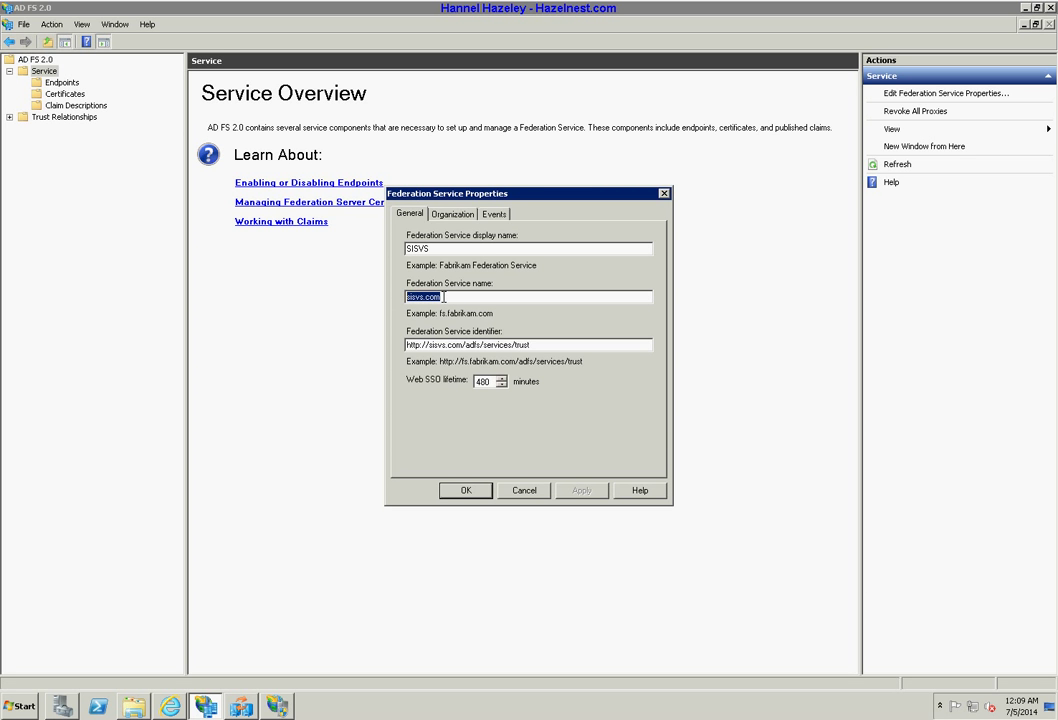
Cancel the properties, view the service-communications, ADFS Encryption and ADFS Signing certificates, then minimise the console.
{"action": "left_click", "coordinate": [524, 490]}
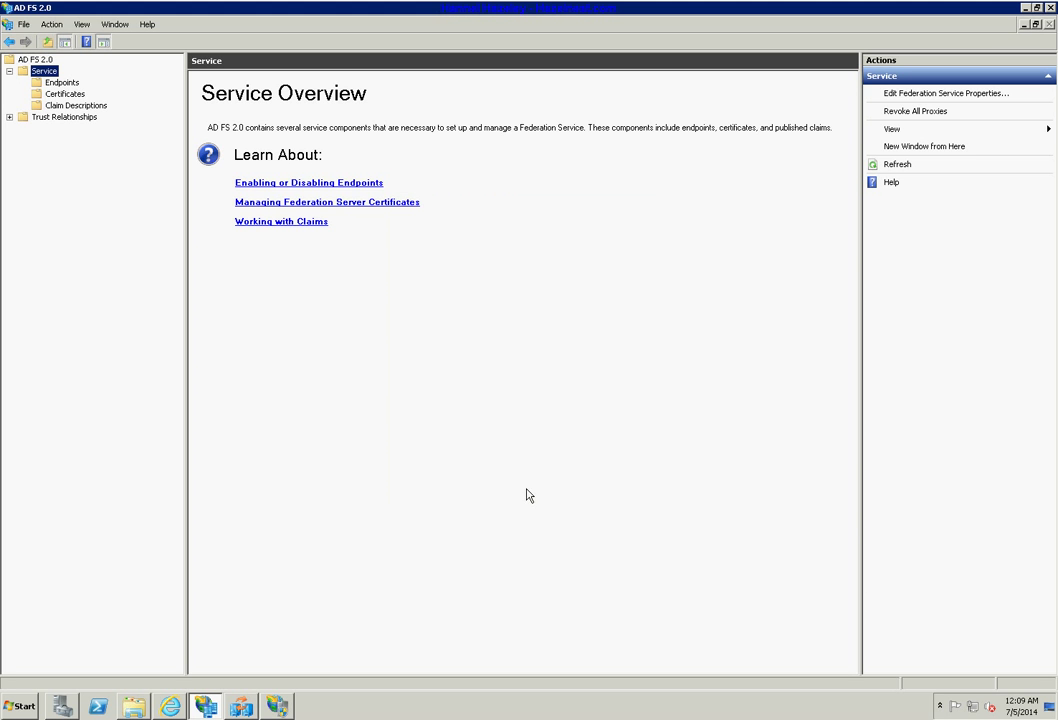
{"action": "left_click", "coordinate": [64, 93]}
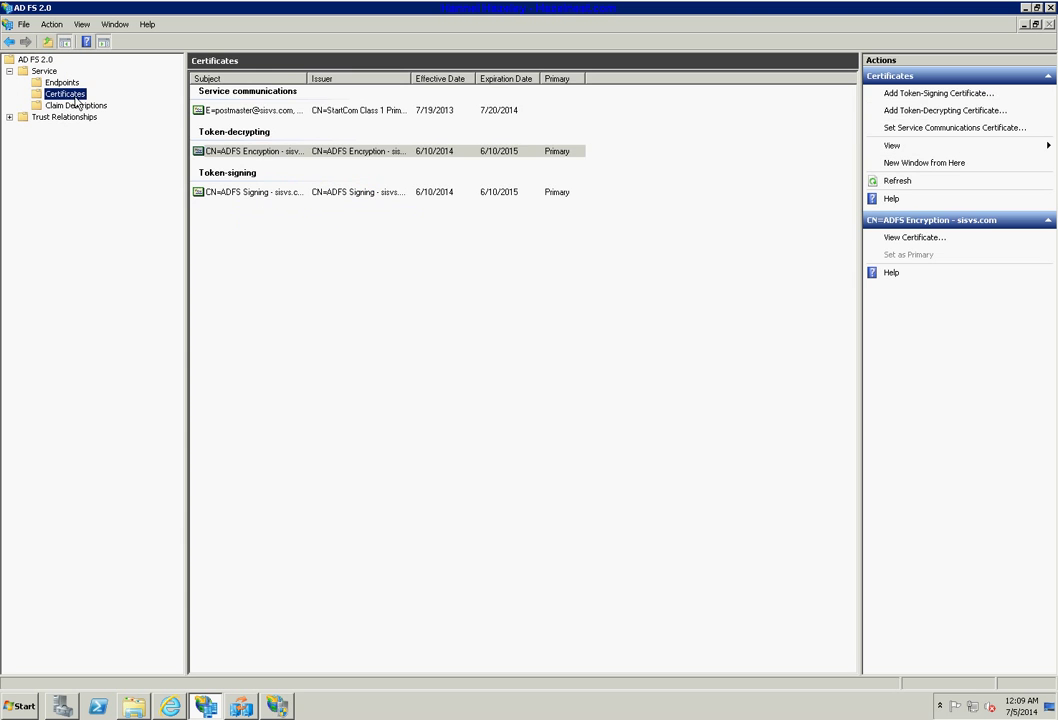
{"action": "left_click", "coordinate": [407, 111]}
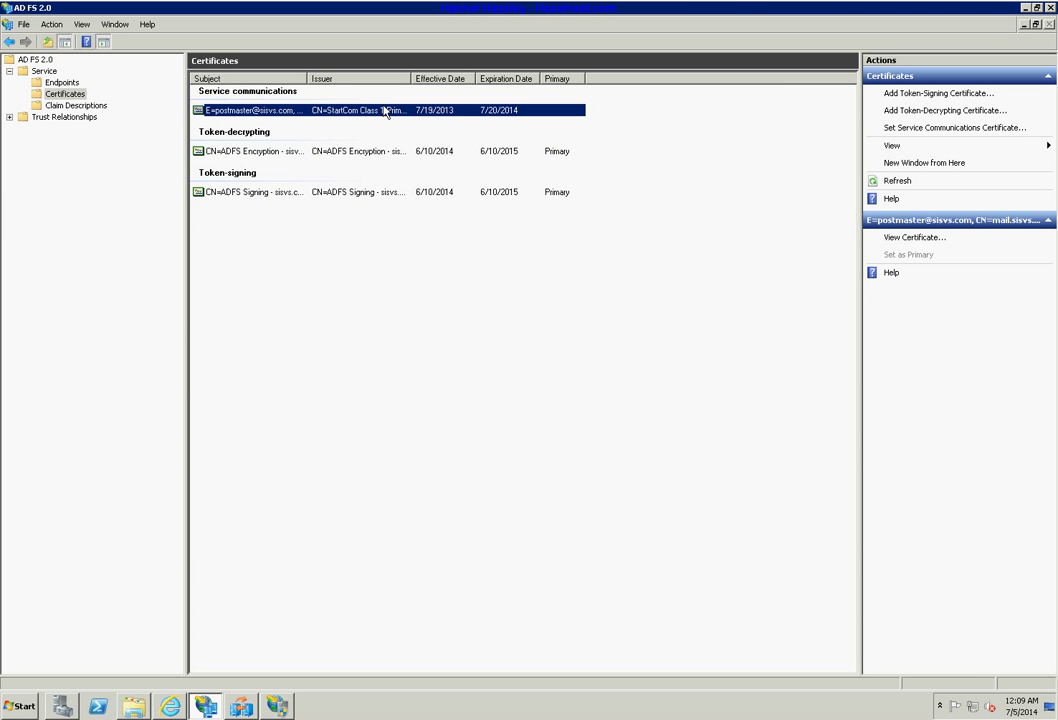
{"action": "double_click", "coordinate": [385, 111]}
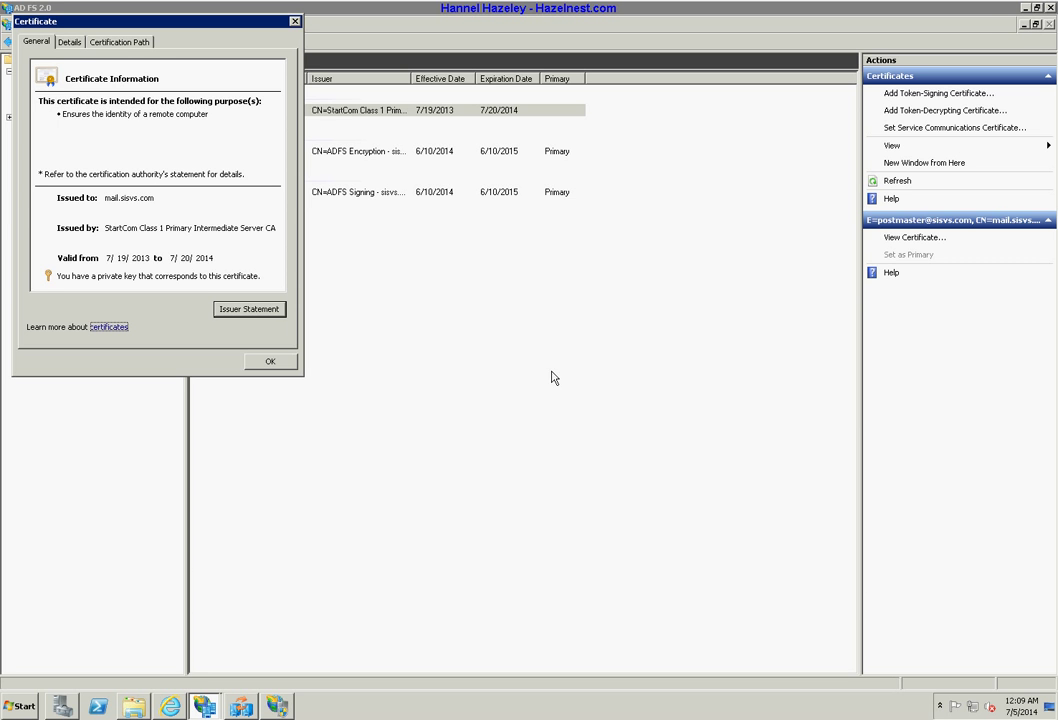
{"action": "left_click", "coordinate": [269, 361]}
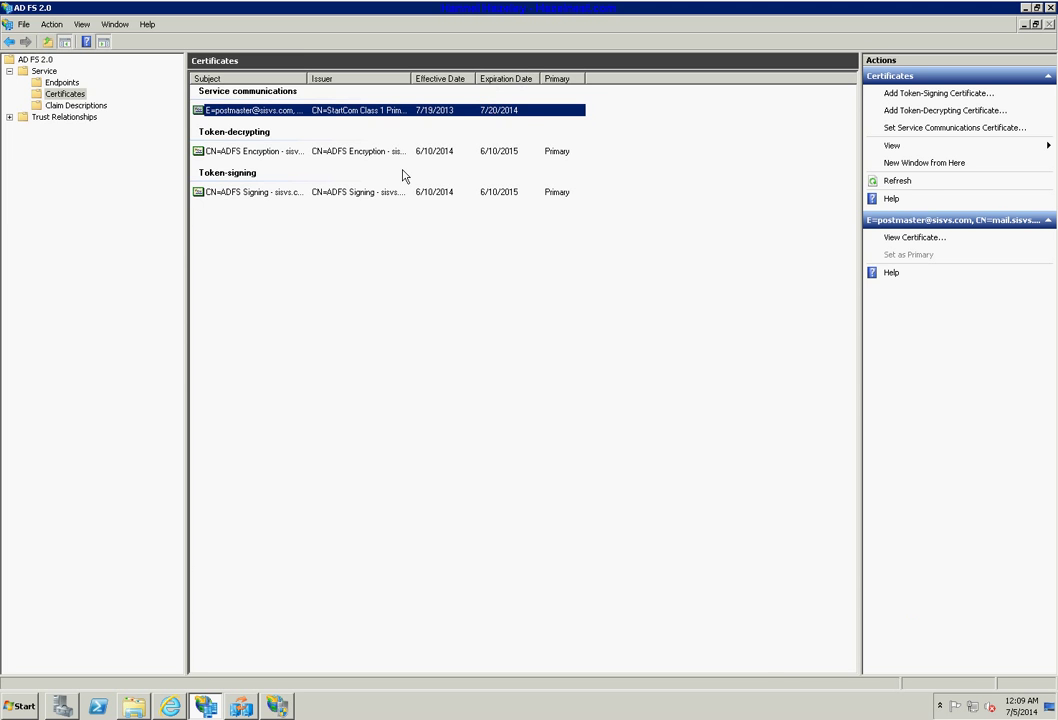
{"action": "double_click", "coordinate": [370, 152]}
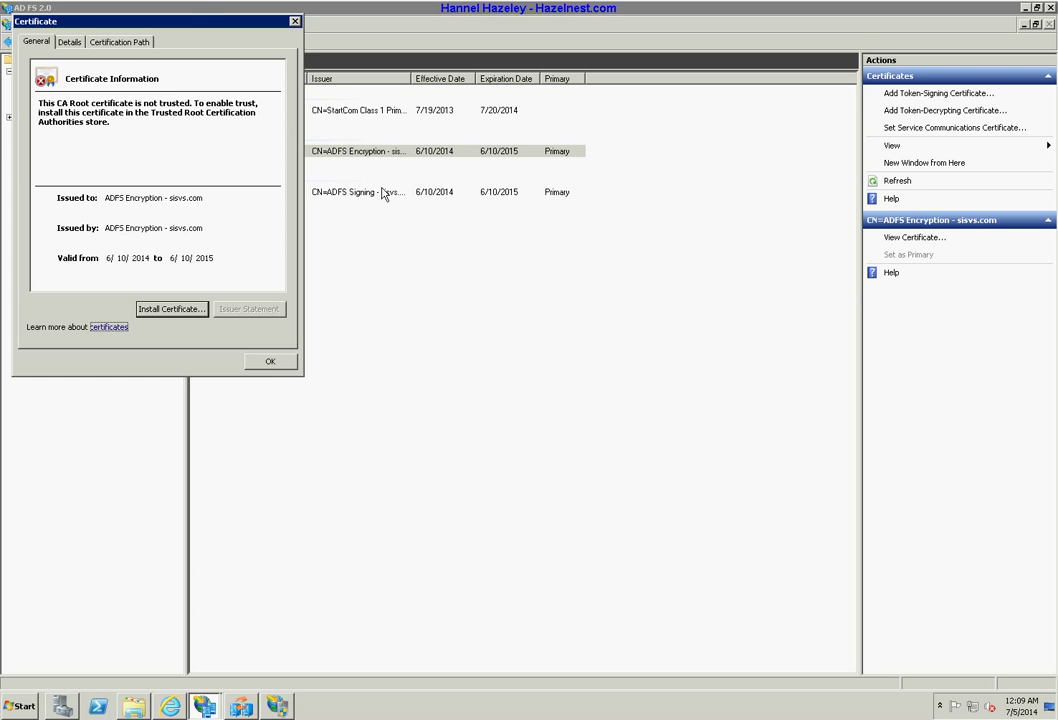
{"action": "left_click", "coordinate": [272, 363]}
{"action": "double_click", "coordinate": [276, 192]}
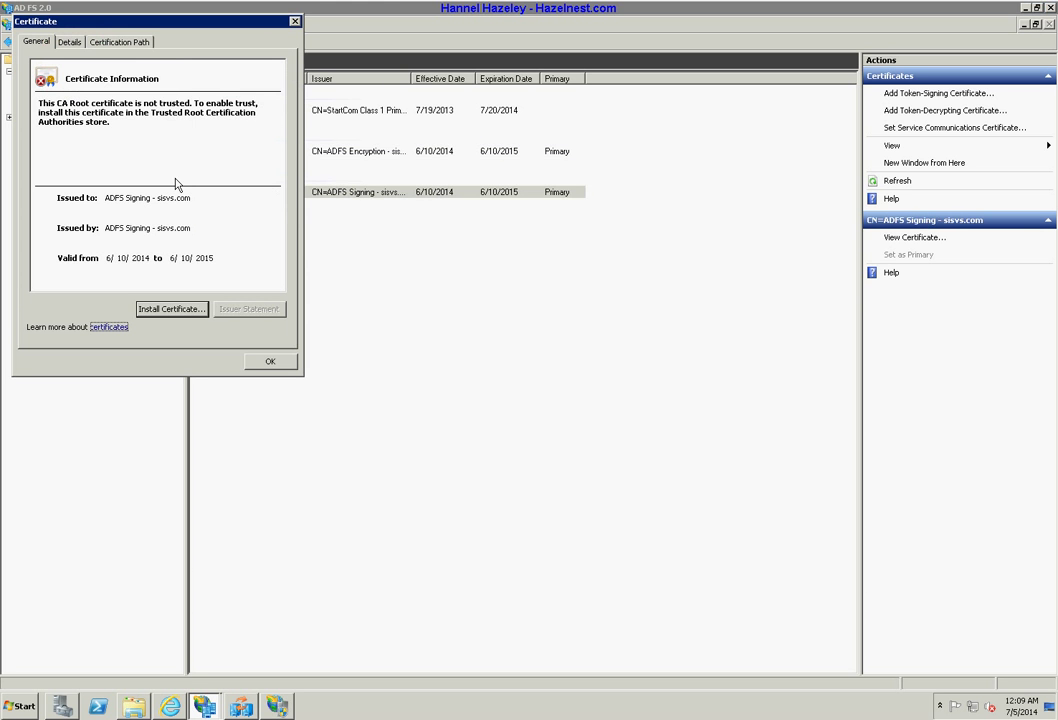
{"action": "left_click", "coordinate": [271, 362]}
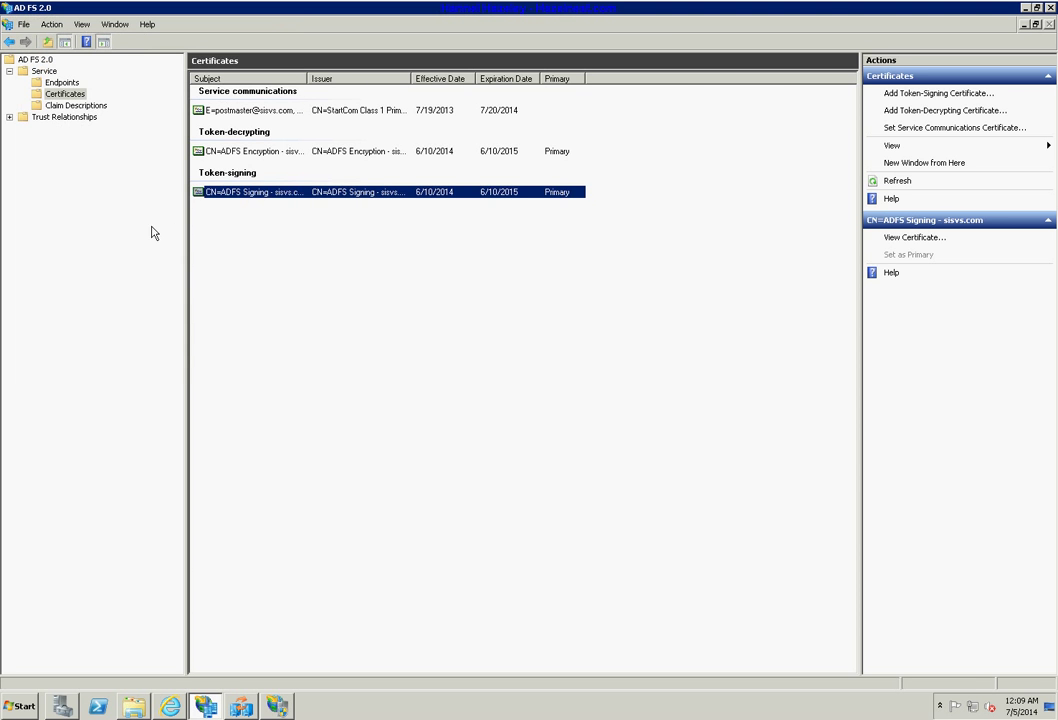
{"action": "left_click", "coordinate": [1024, 8]}
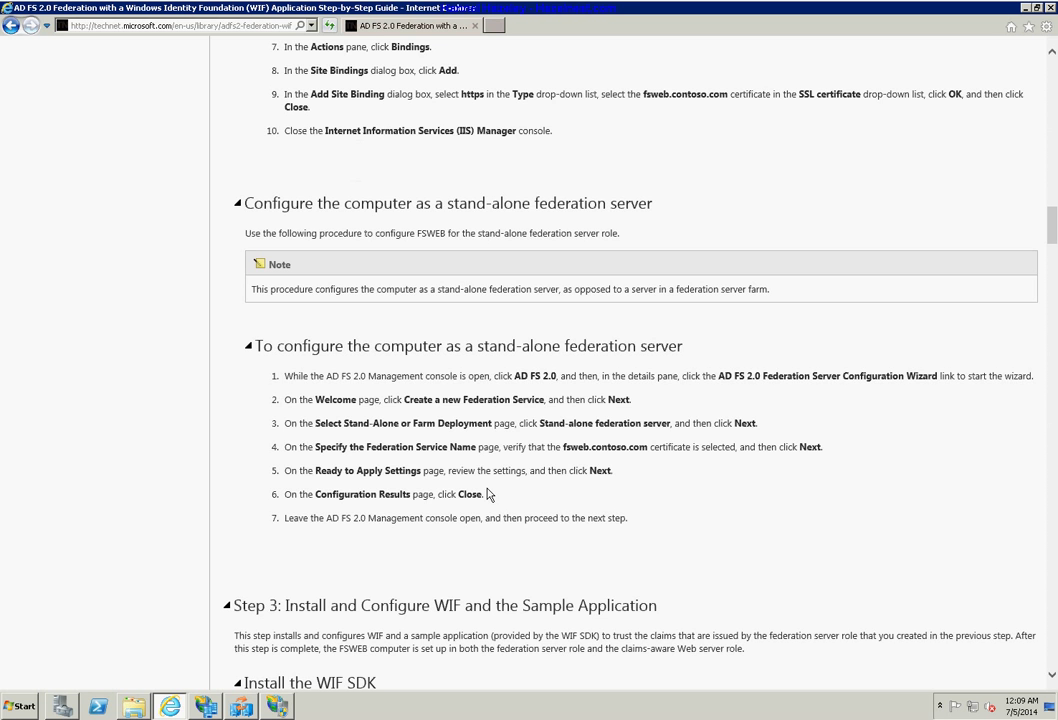
Highlight the stand-alone federation server steps, then scroll to Step 3, installing the WIF SDK.
{"action": "left_click_drag", "start_coordinate": [628, 518], "coordinate": [290, 370]}
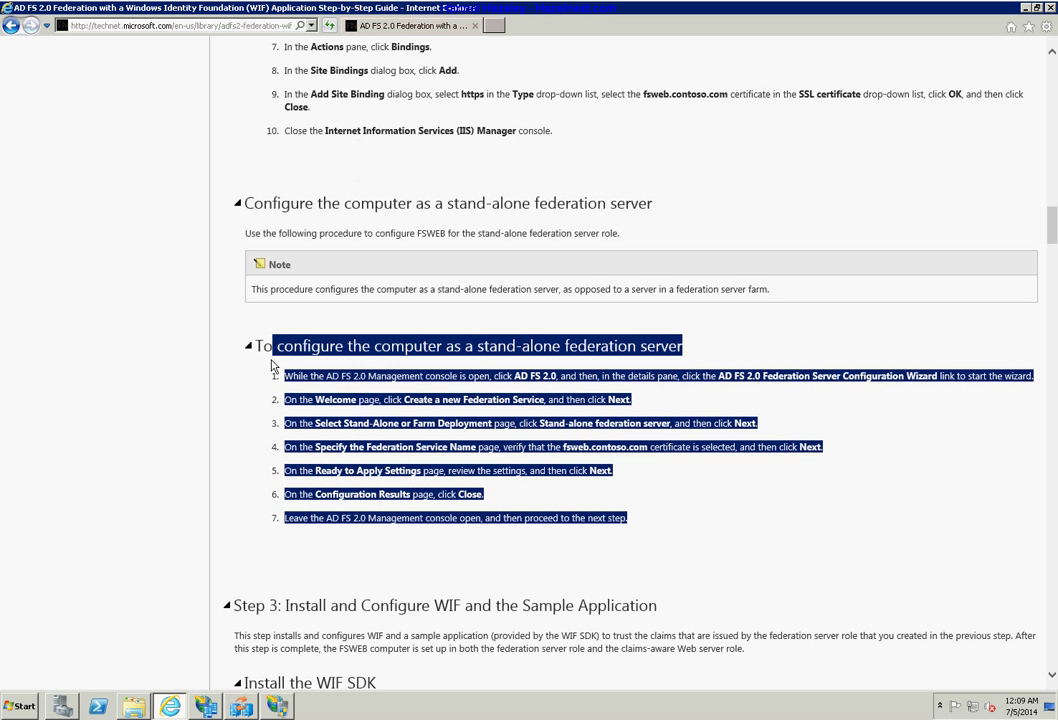
{"action": "left_click", "coordinate": [783, 528]}
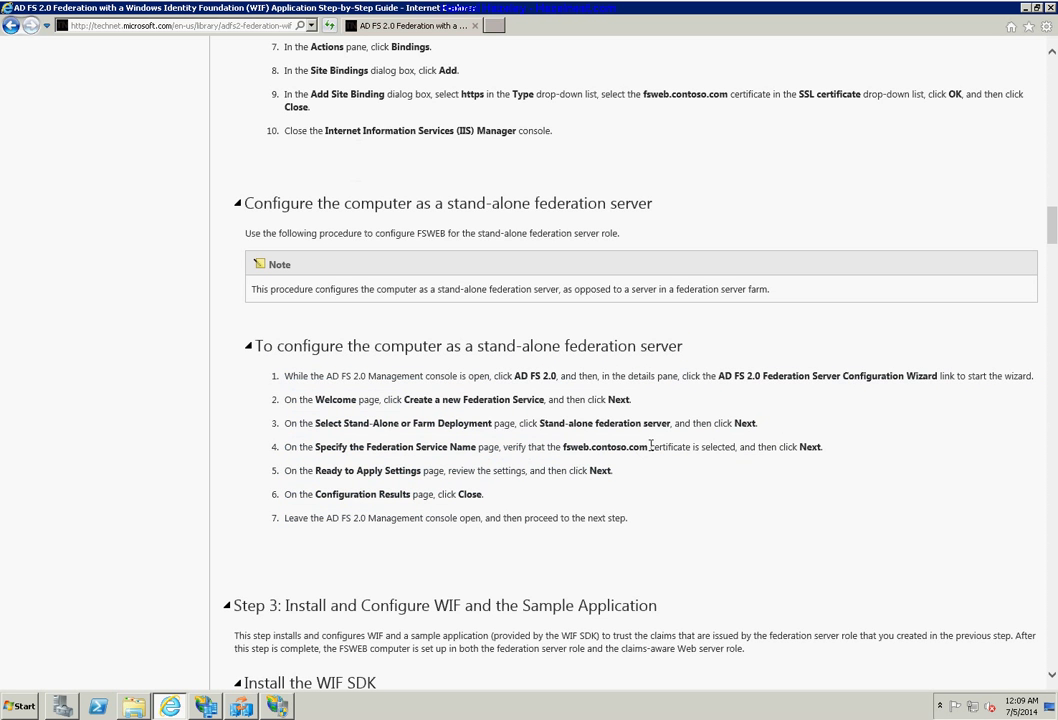
{"action": "left_click_drag", "start_coordinate": [651, 446], "coordinate": [824, 460]}
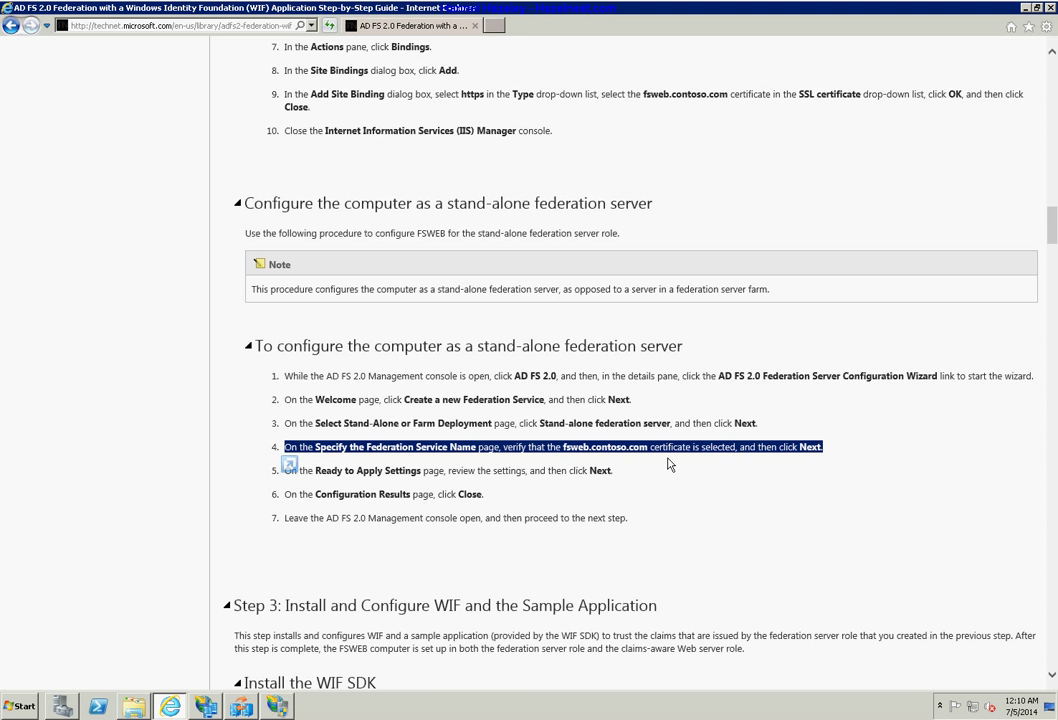
{"action": "scroll", "coordinate": [672, 518], "scroll_direction": "up", "scroll_amount": 4}
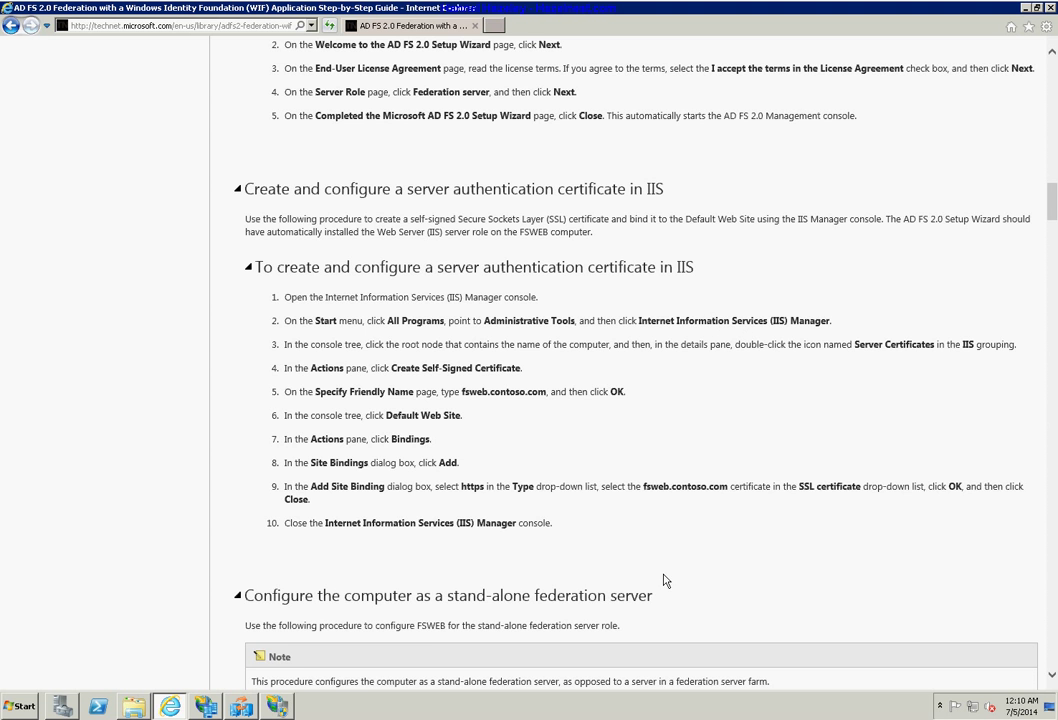
{"action": "scroll", "coordinate": [626, 450], "scroll_direction": "down", "scroll_amount": 4}
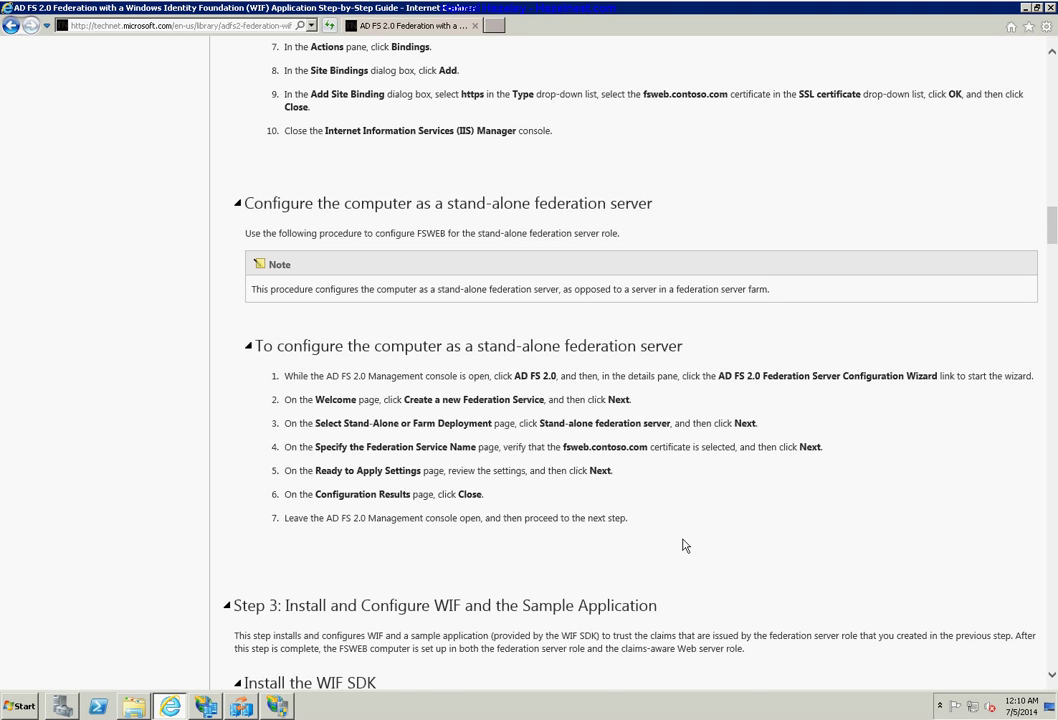
{"action": "scroll", "coordinate": [685, 545], "scroll_direction": "down", "scroll_amount": 3}
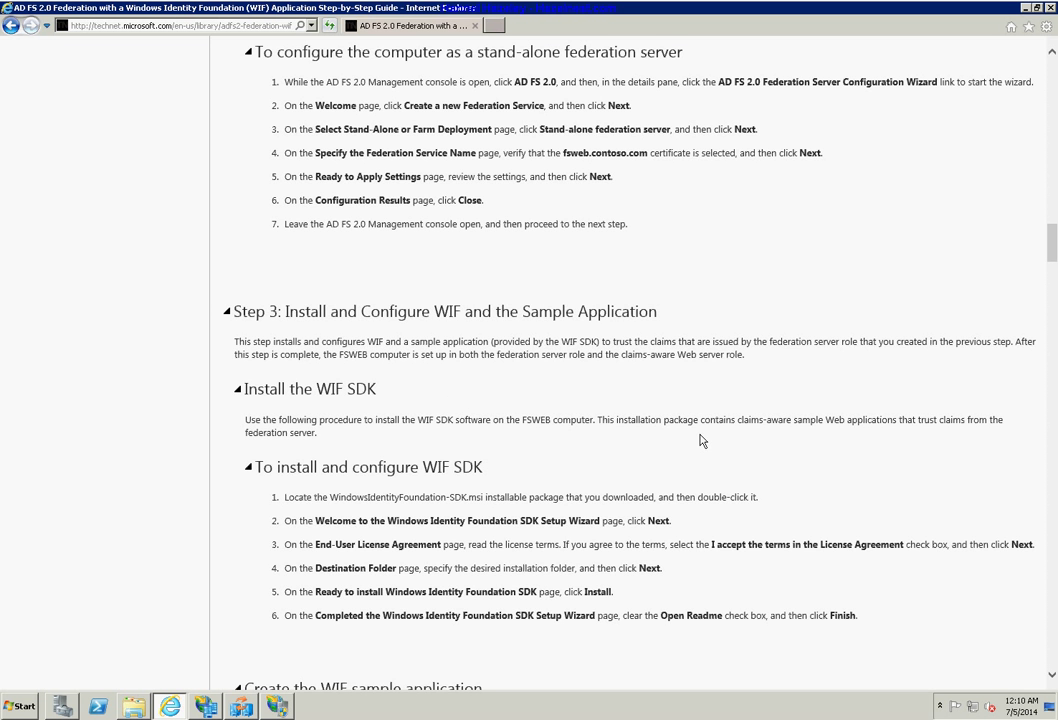
Highlight the three WIF sample creation steps, then scroll to the WifSamples application pool procedure.
{"action": "scroll", "coordinate": [701, 439], "scroll_direction": "down", "scroll_amount": 3}
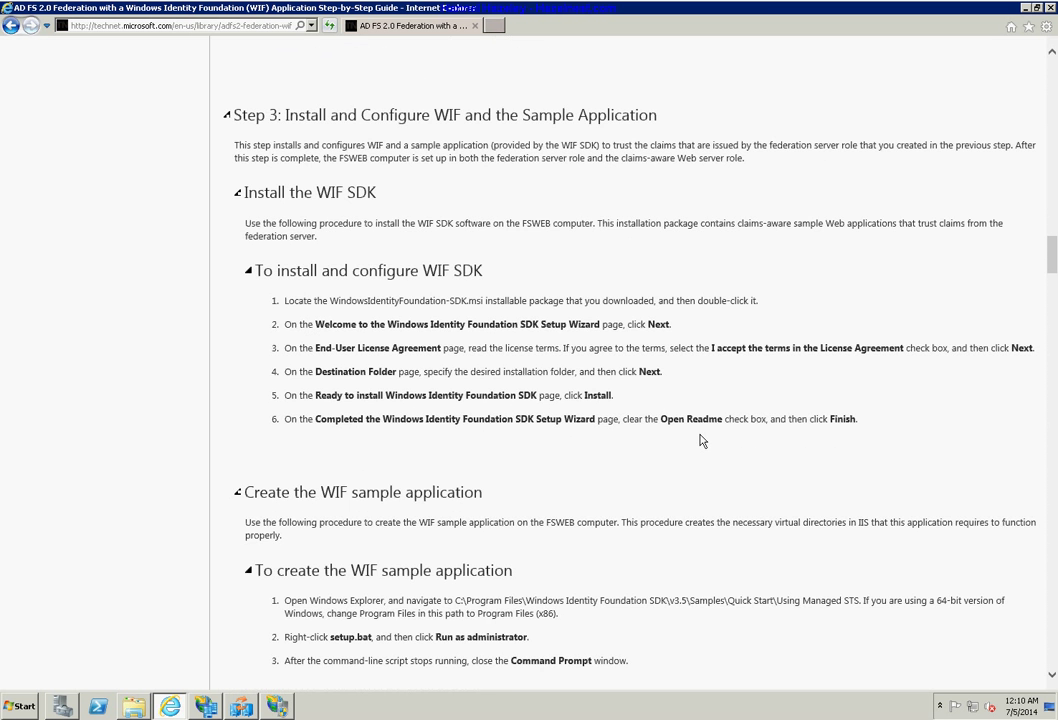
{"action": "scroll", "coordinate": [701, 439], "scroll_direction": "down", "scroll_amount": 3}
{"action": "scroll", "coordinate": [524, 491], "scroll_direction": "up", "scroll_amount": 3}
{"action": "scroll", "coordinate": [932, 479], "scroll_direction": "down", "scroll_amount": 1}
{"action": "scroll", "coordinate": [857, 465], "scroll_direction": "down", "scroll_amount": 2}
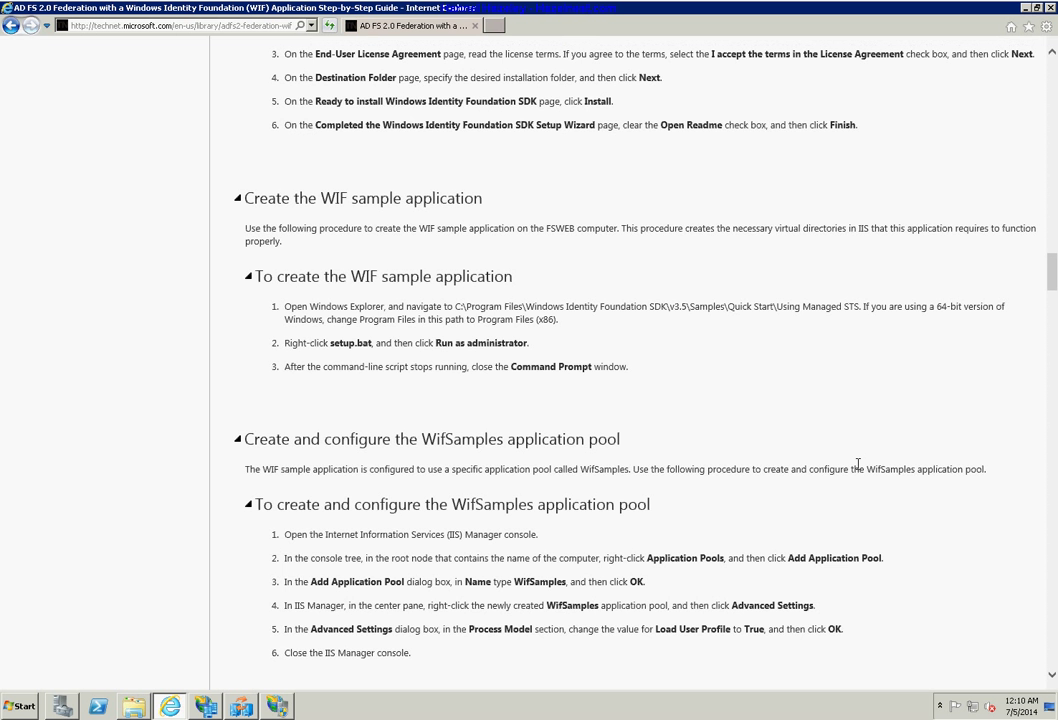
{"action": "left_click_drag", "start_coordinate": [628, 367], "coordinate": [281, 307]}
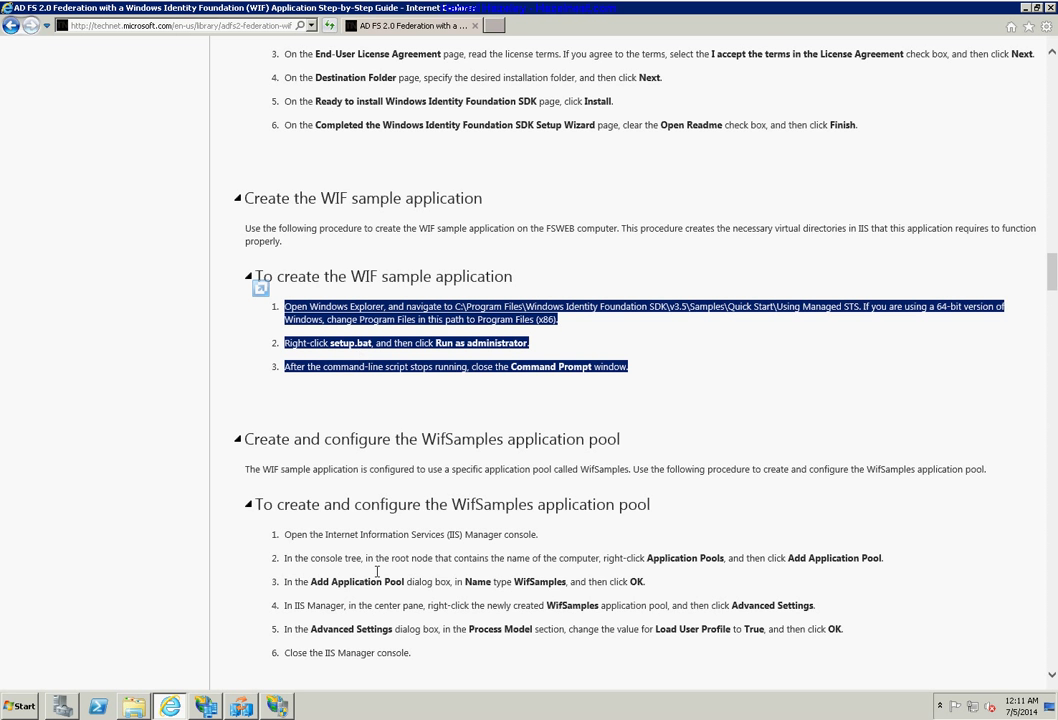
{"action": "left_click", "coordinate": [678, 467]}
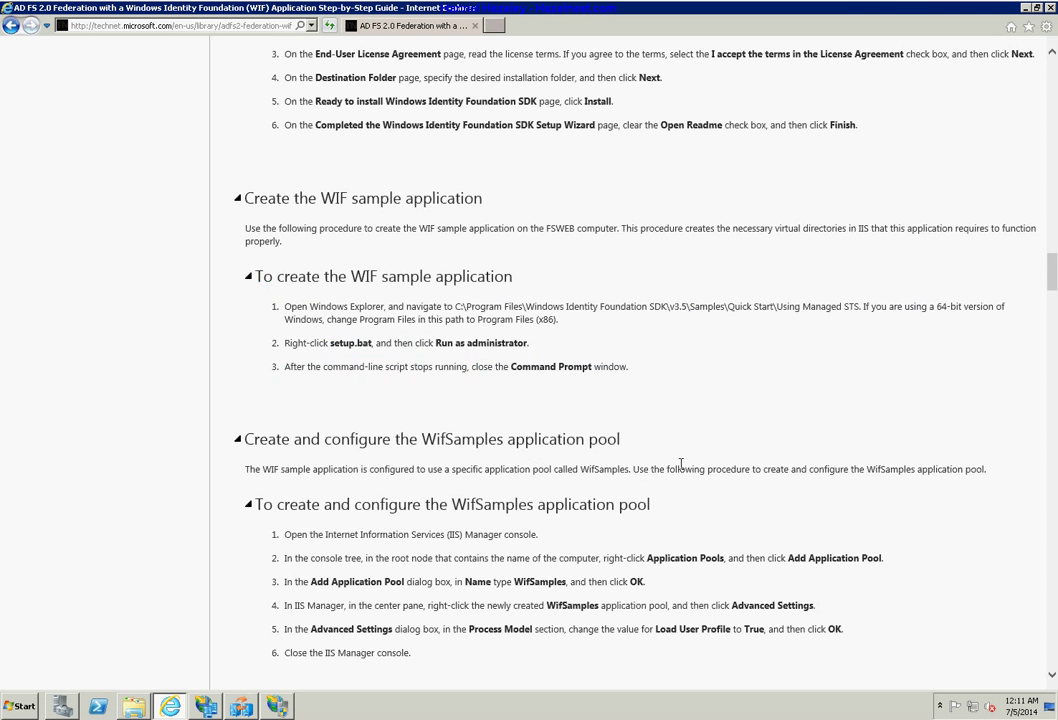
{"action": "scroll", "coordinate": [680, 468], "scroll_direction": "down", "scroll_amount": 3}
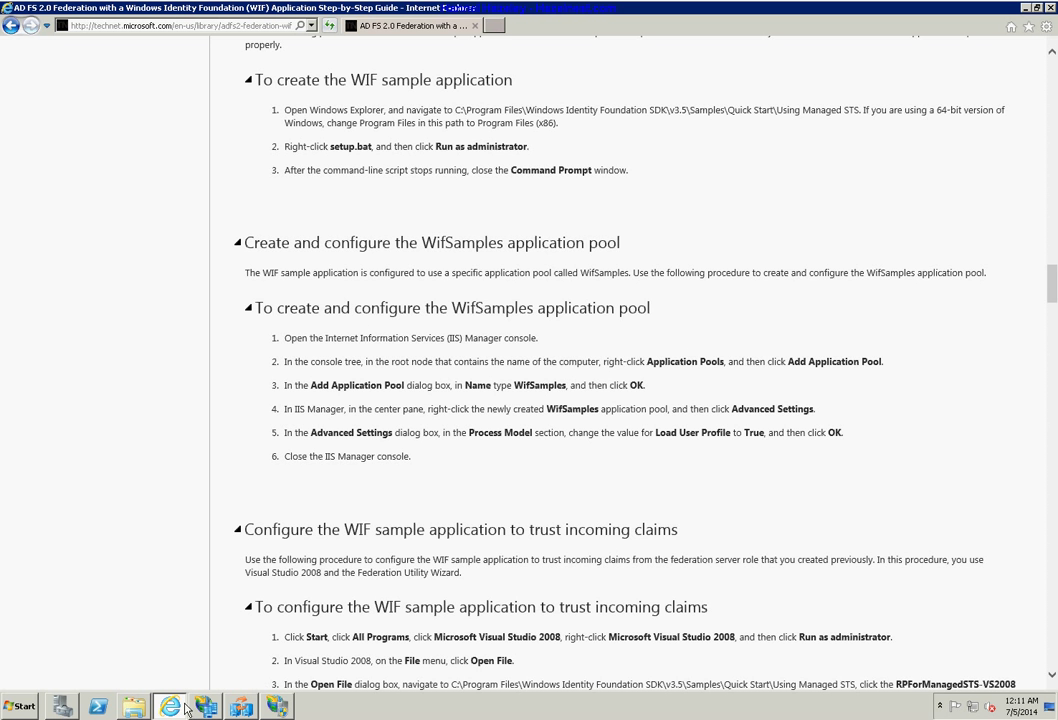
Show HAZELNEST-DC's Application Pools in IIS Manager and snap the window to the left half.
{"action": "key", "text": "alt+Tab"}
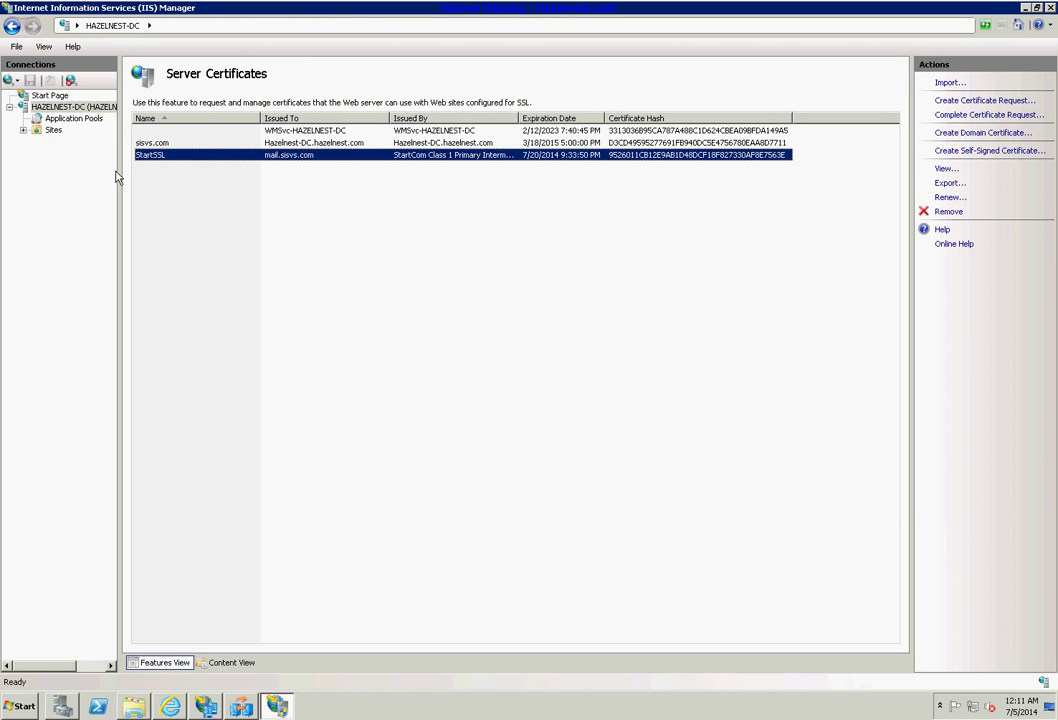
{"action": "left_click", "coordinate": [50, 95]}
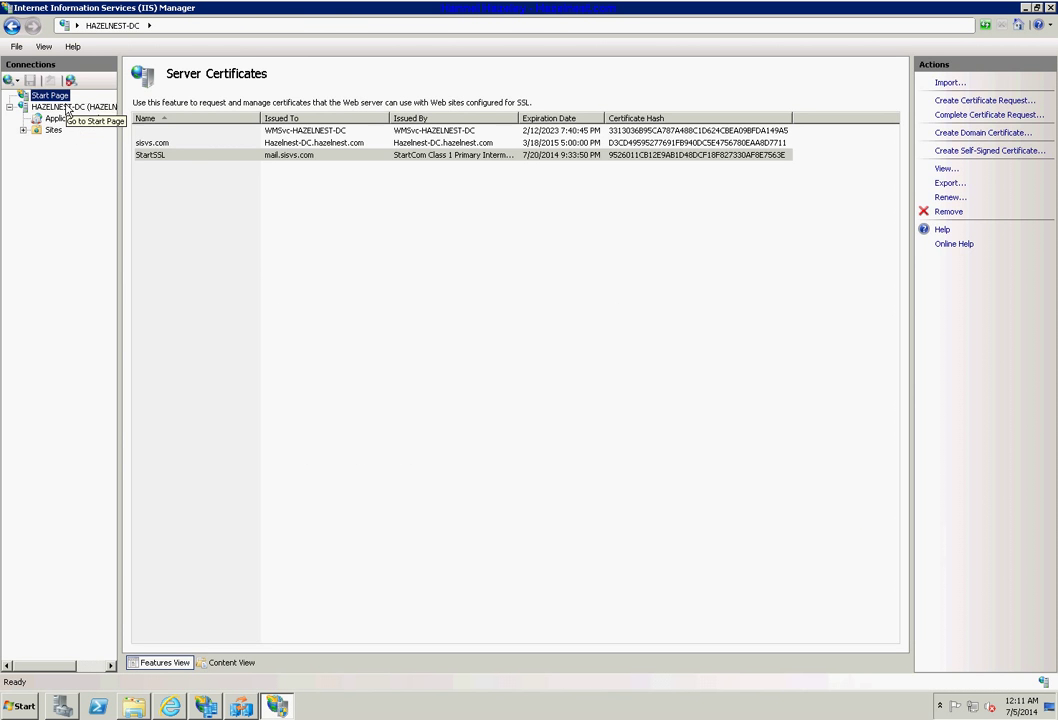
{"action": "left_click", "coordinate": [70, 106]}
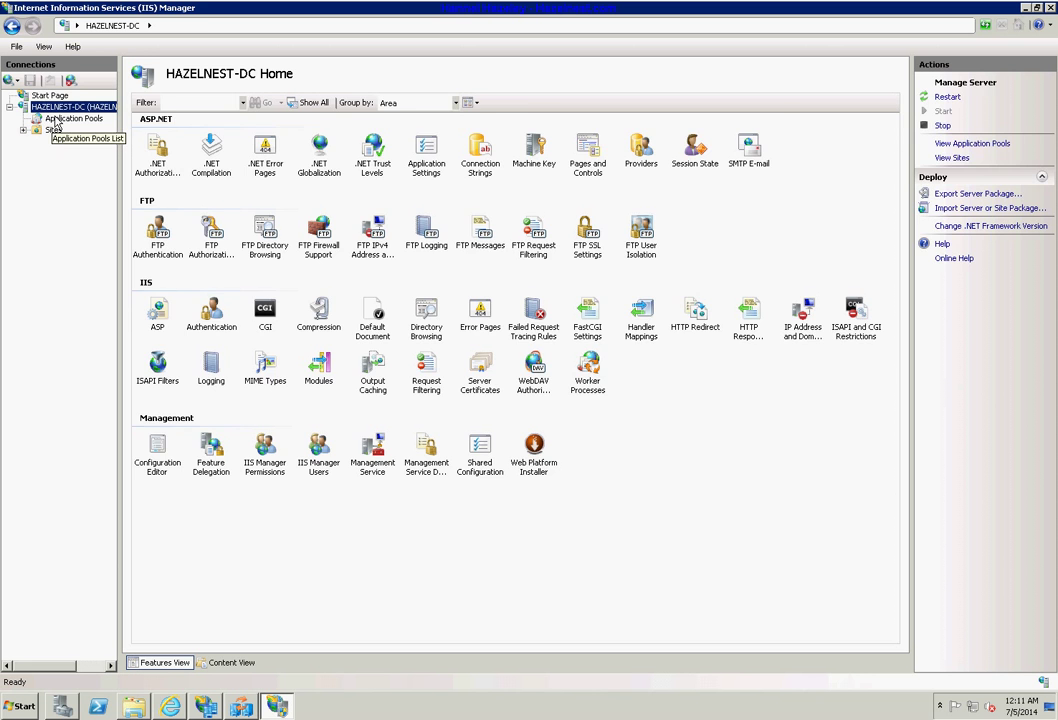
{"action": "left_click", "coordinate": [58, 119]}
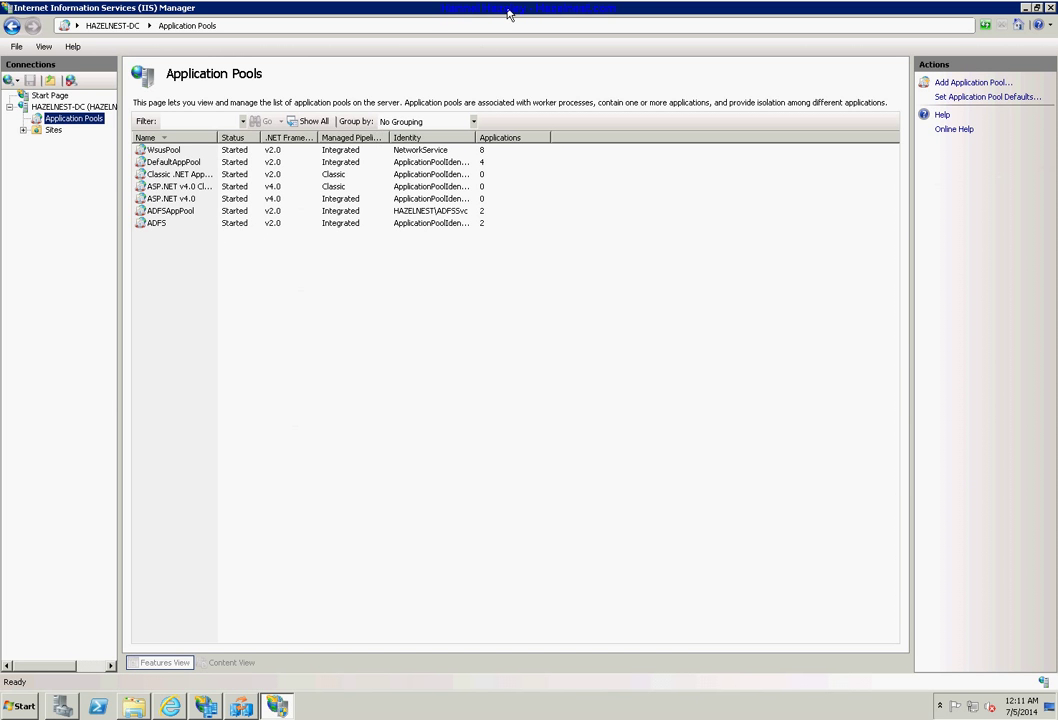
{"action": "left_click_drag", "start_coordinate": [508, 17], "coordinate": [195, 113]}
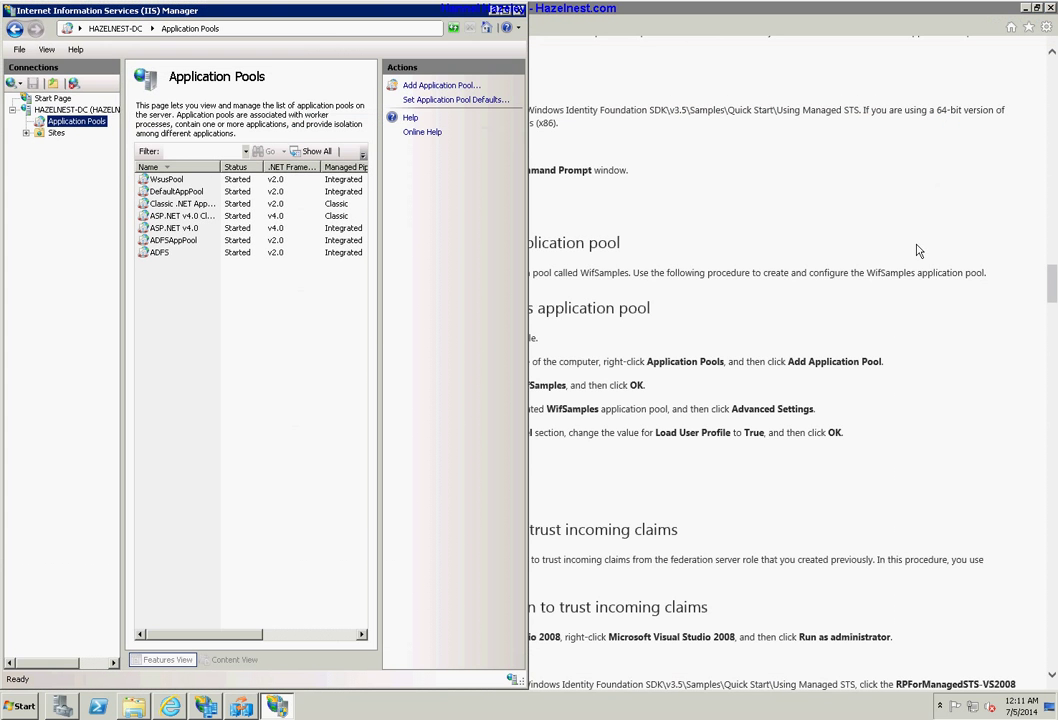
Snap the guide to the right half, scroll to the WifSamples pool steps and highlight 'Process Model'.
{"action": "left_click", "coordinate": [877, 285]}
{"action": "left_click_drag", "start_coordinate": [503, 14], "coordinate": [1056, 120]}
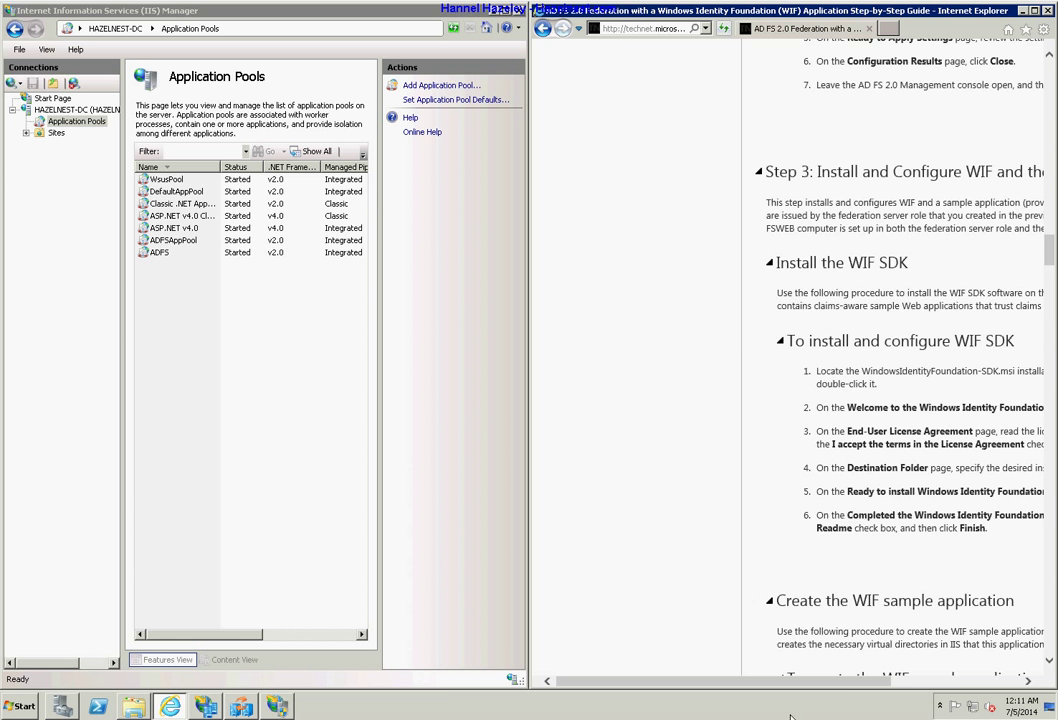
{"action": "left_click_drag", "start_coordinate": [786, 686], "coordinate": [916, 684]}
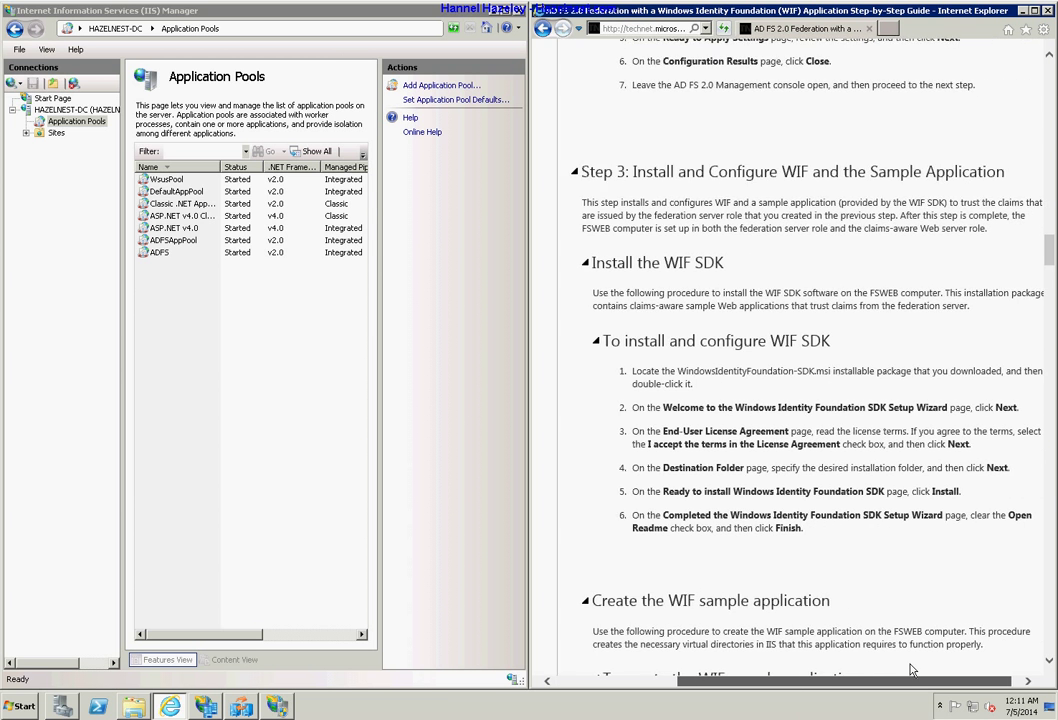
{"action": "scroll", "coordinate": [919, 574], "scroll_direction": "down", "scroll_amount": 4}
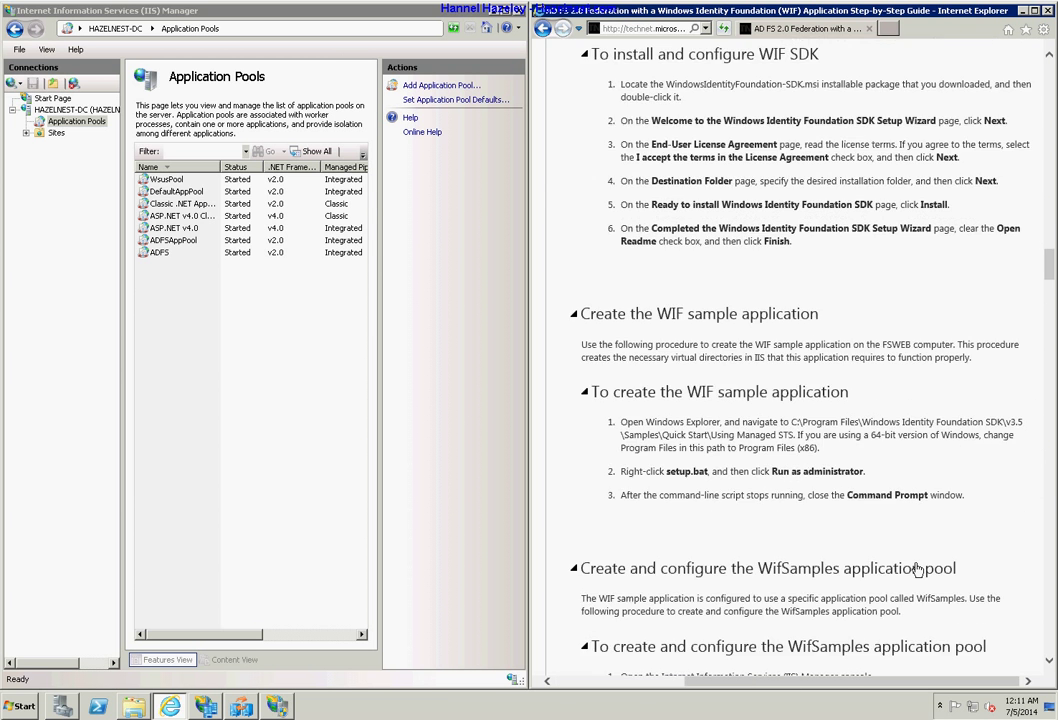
{"action": "scroll", "coordinate": [919, 565], "scroll_direction": "down", "scroll_amount": 2}
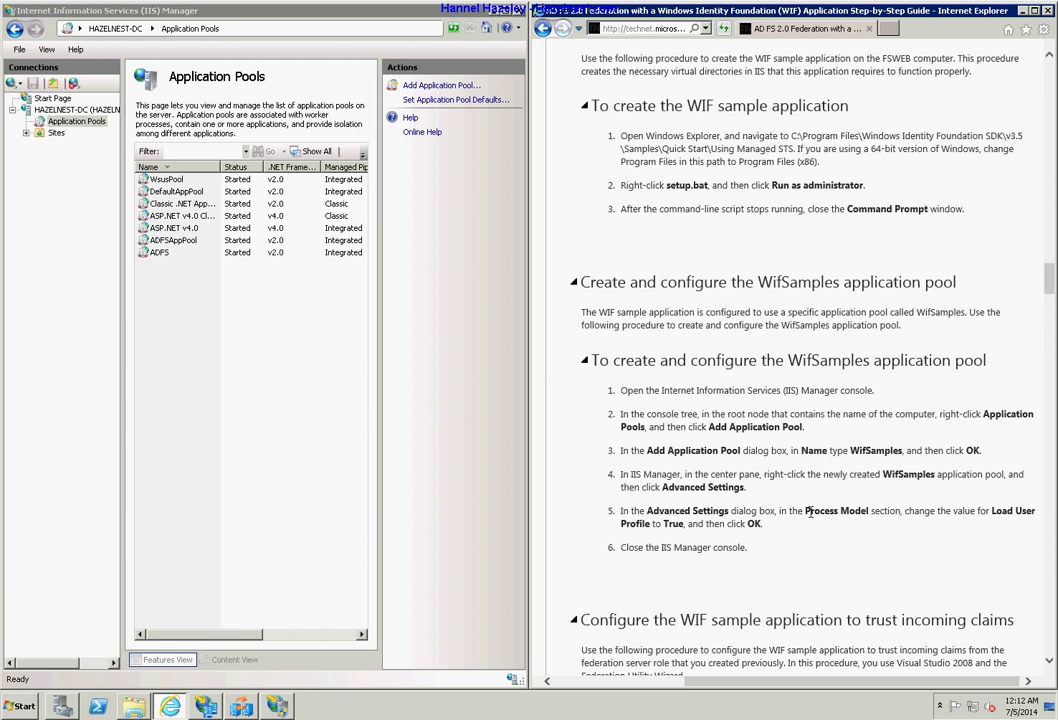
{"action": "left_click_drag", "start_coordinate": [810, 511], "coordinate": [868, 512]}
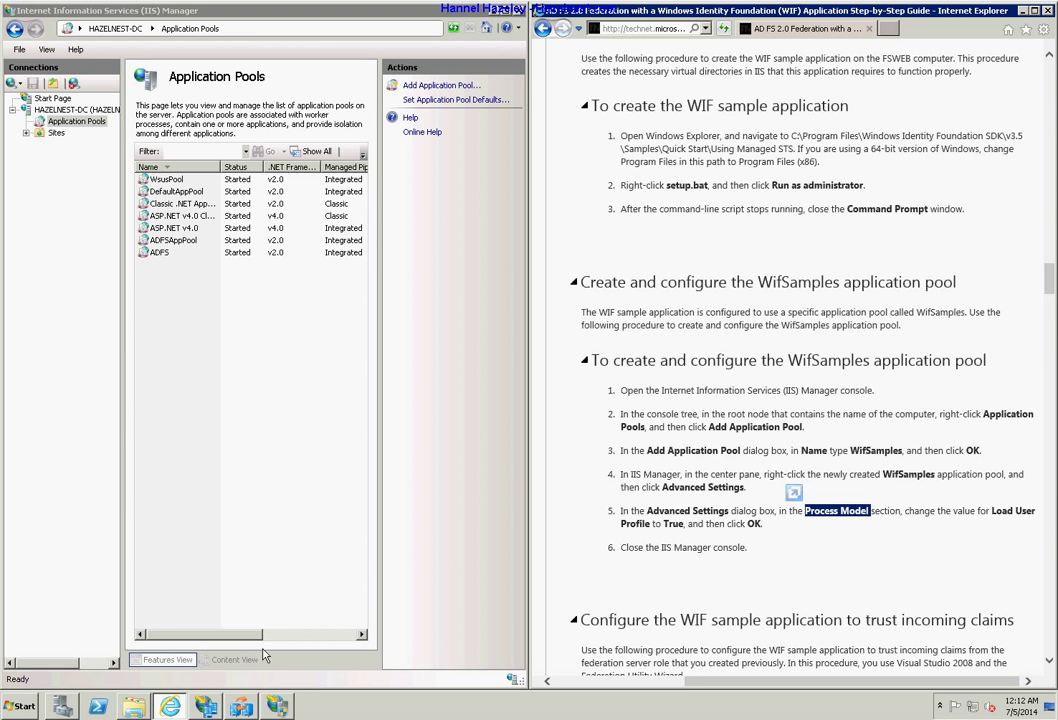
{"action": "left_click_drag", "start_coordinate": [241, 636], "coordinate": [195, 636]}
Add a new application pool named WifSamples, pasting the name copied from the guide.
{"action": "right_click", "coordinate": [160, 367]}
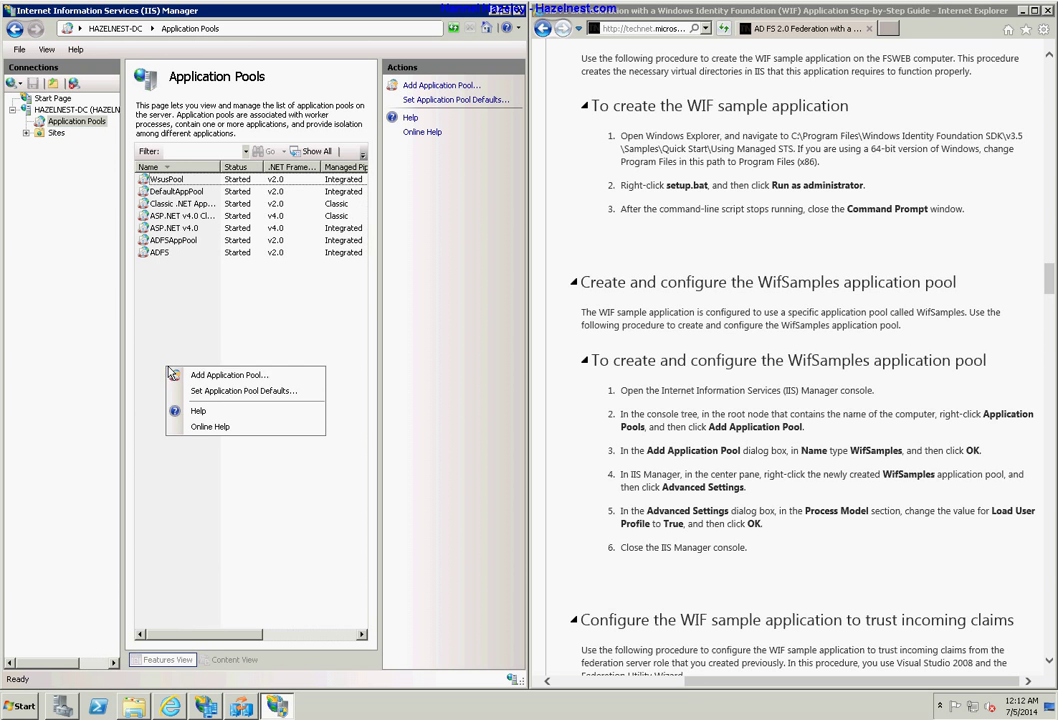
{"action": "left_click", "coordinate": [226, 374]}
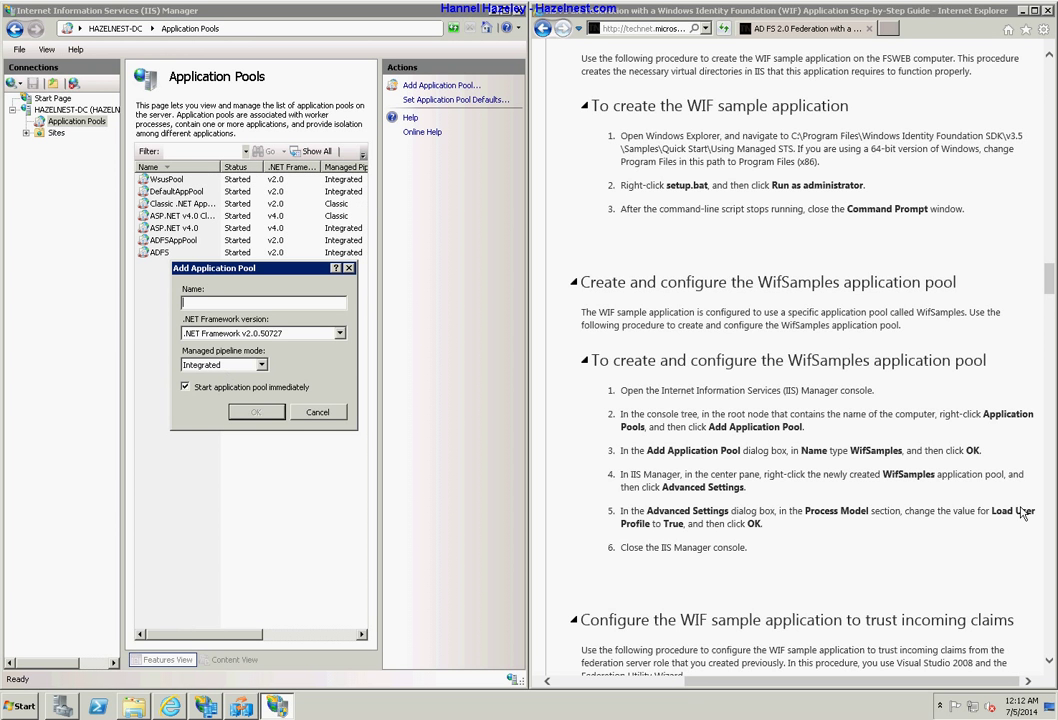
{"action": "left_click_drag", "start_coordinate": [936, 477], "coordinate": [883, 477]}
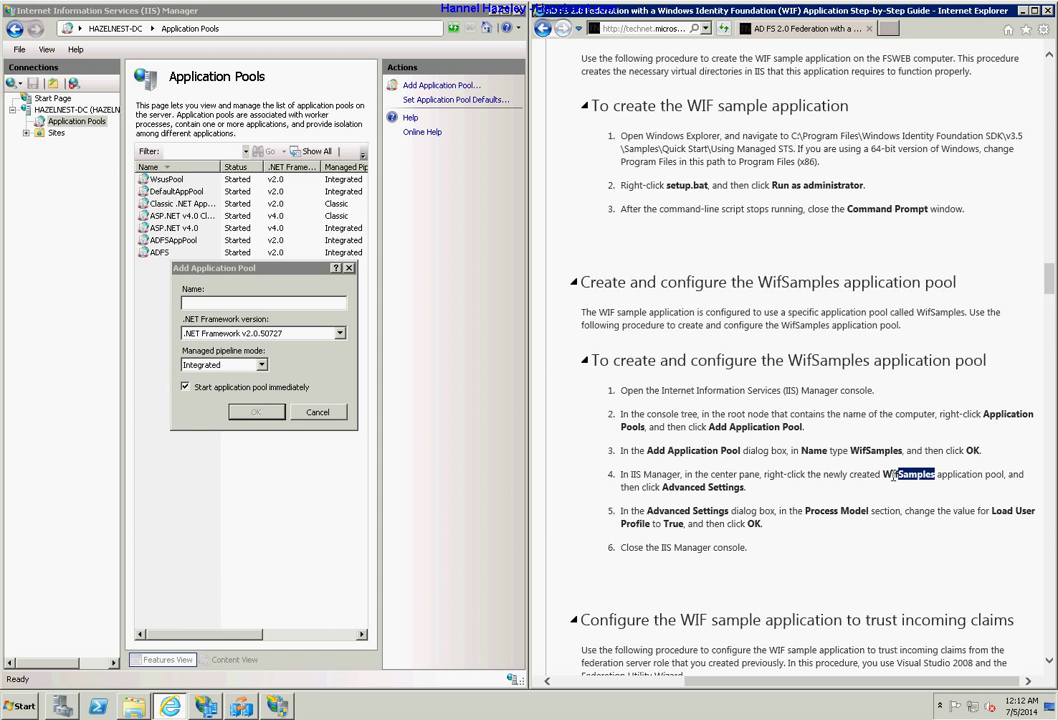
{"action": "right_click", "coordinate": [899, 477]}
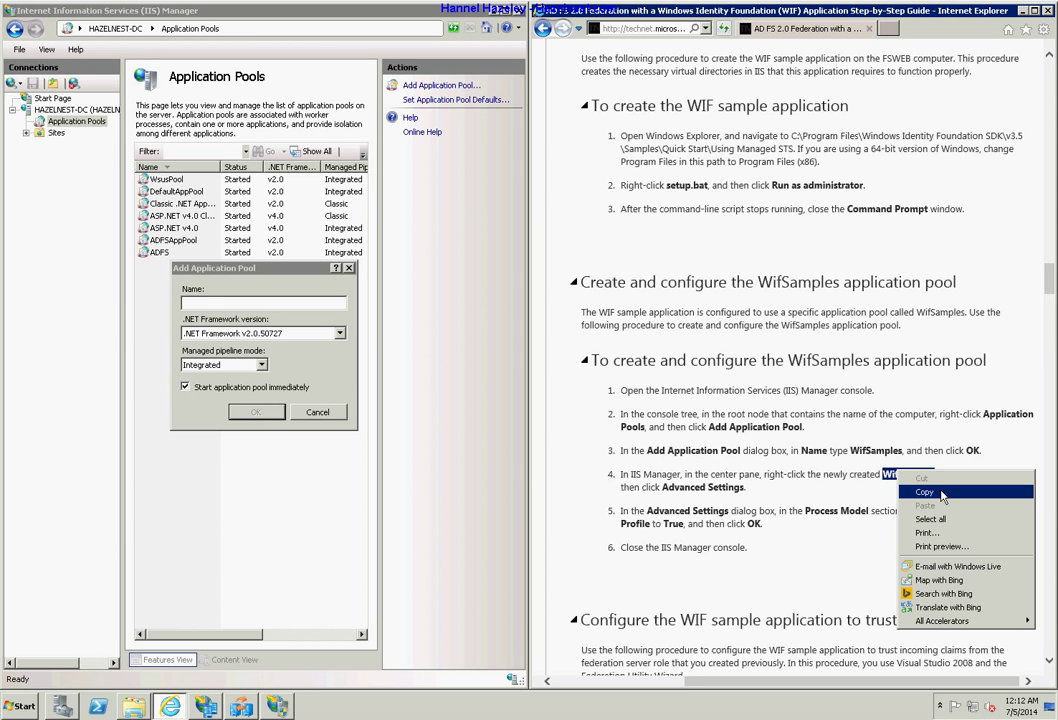
{"action": "left_click", "coordinate": [925, 489]}
{"action": "left_click", "coordinate": [207, 302]}
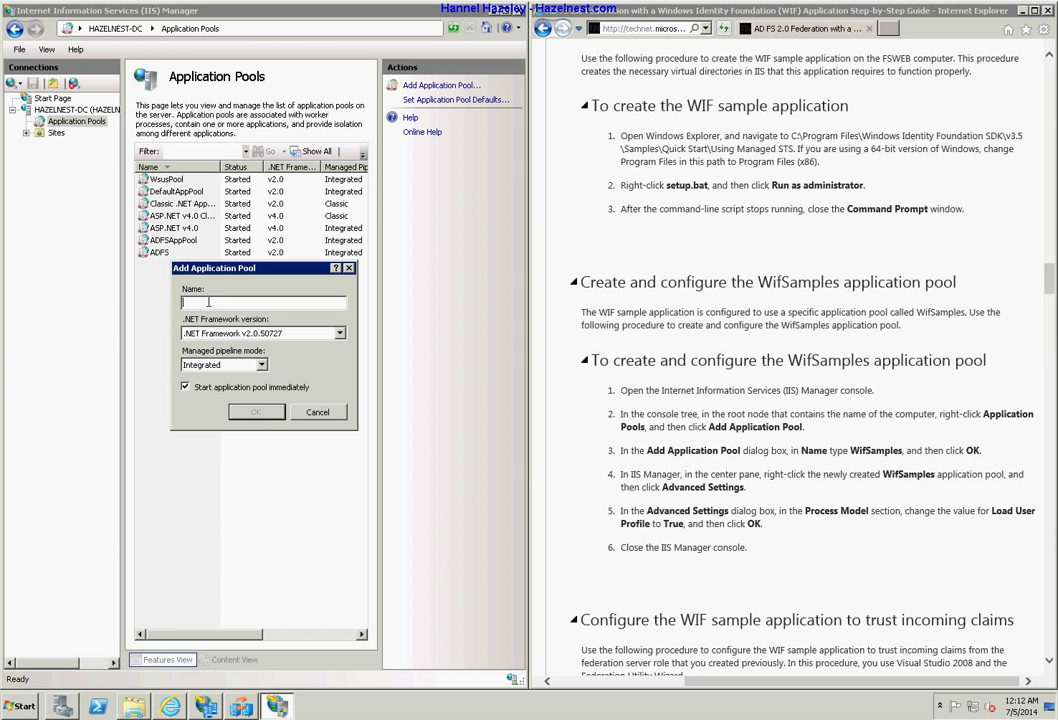
{"action": "right_click", "coordinate": [207, 302]}
{"action": "left_click", "coordinate": [234, 349]}
{"action": "left_click", "coordinate": [266, 414]}
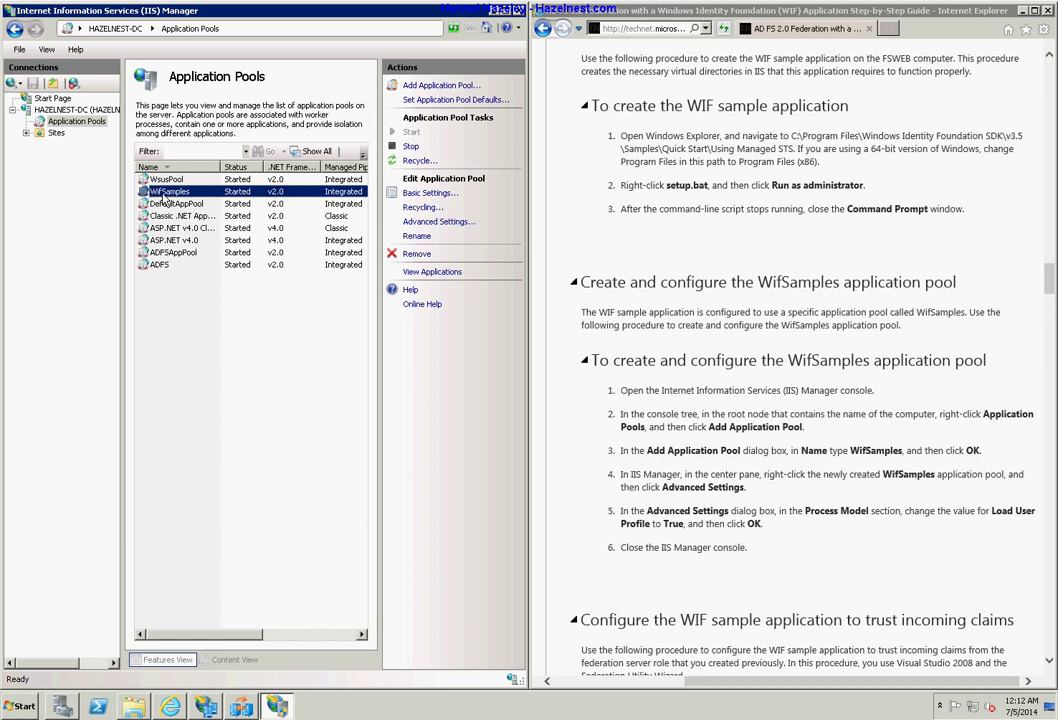
Set the WifSamples pool's Process Model > Load User Profile to True.
{"action": "left_click", "coordinate": [436, 221]}
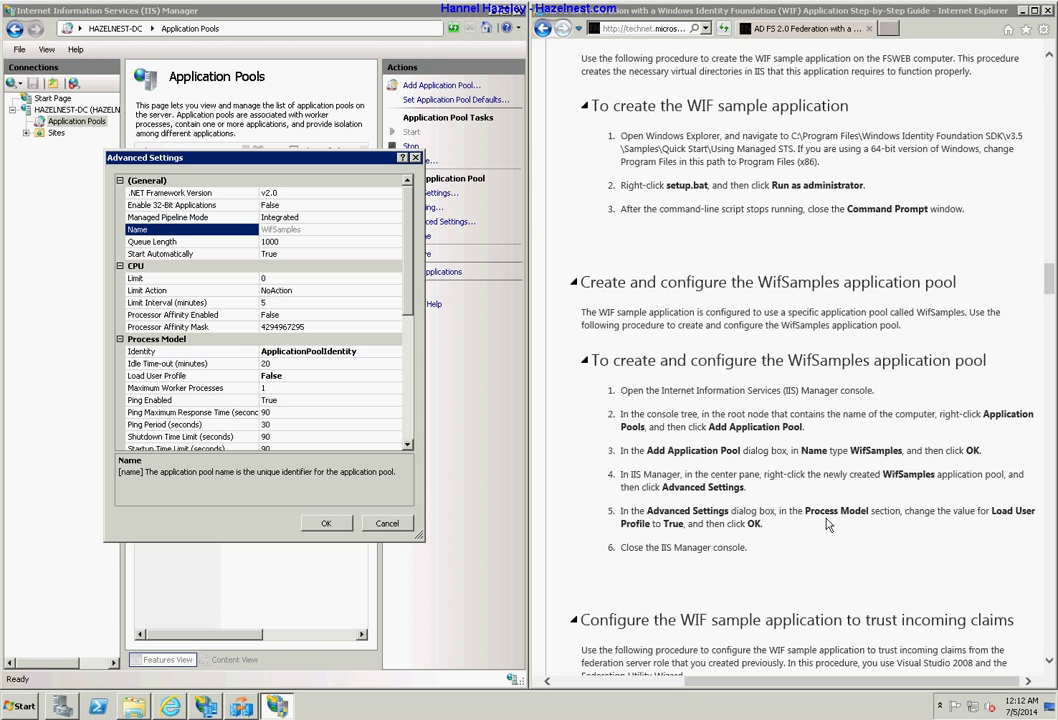
{"action": "left_click", "coordinate": [159, 341]}
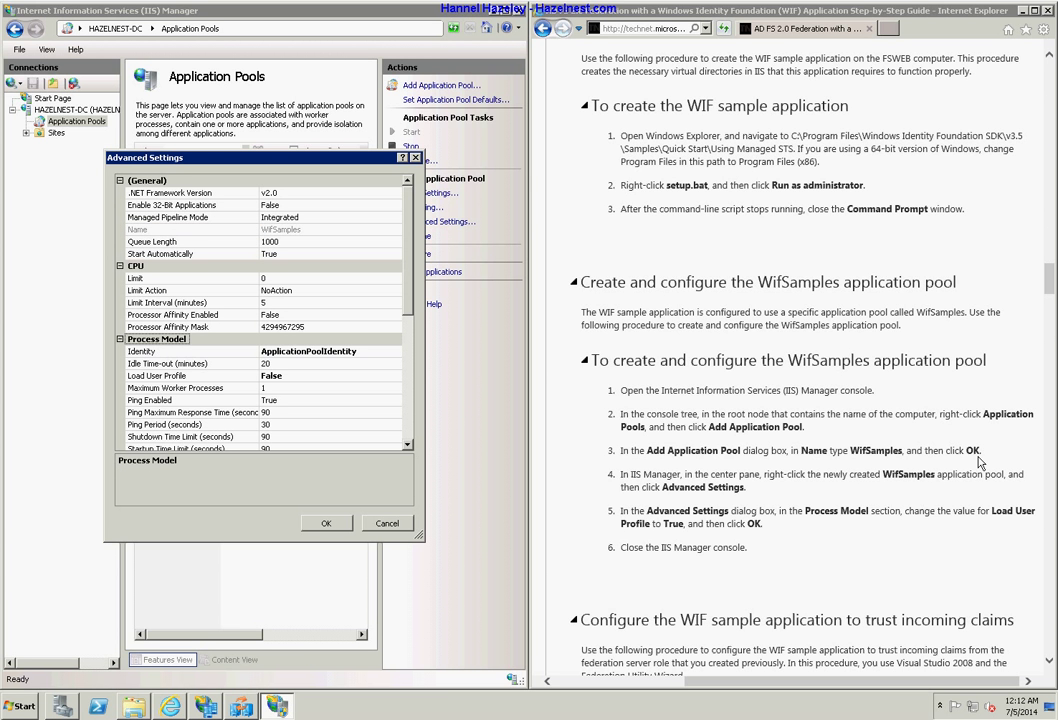
{"action": "left_click", "coordinate": [184, 377]}
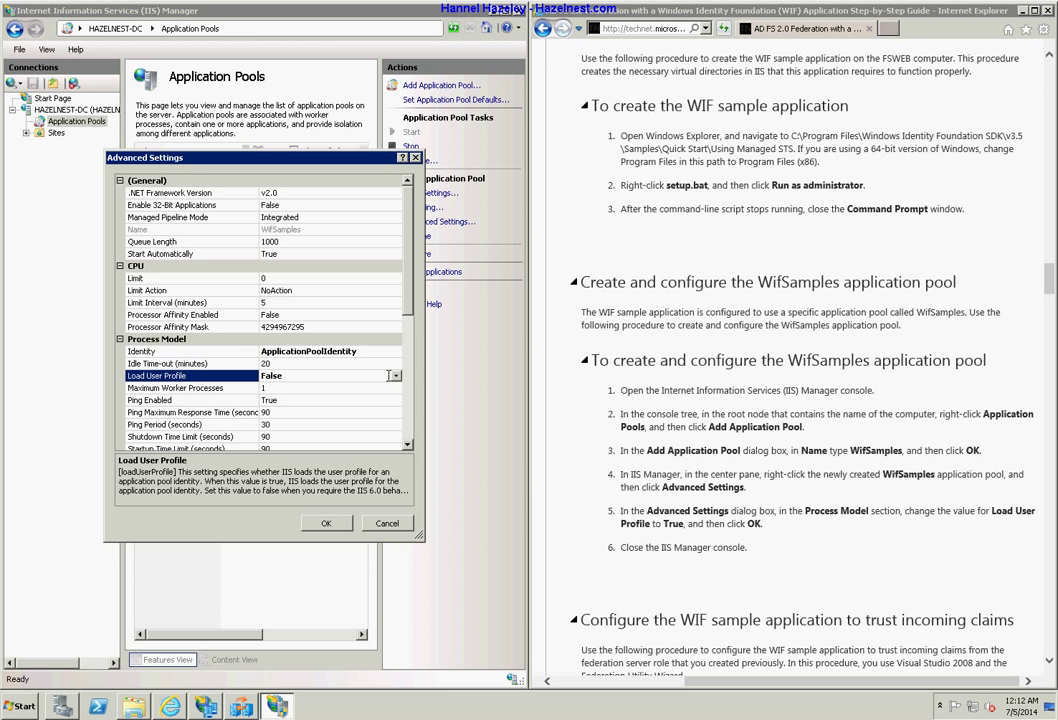
{"action": "left_click", "coordinate": [395, 376]}
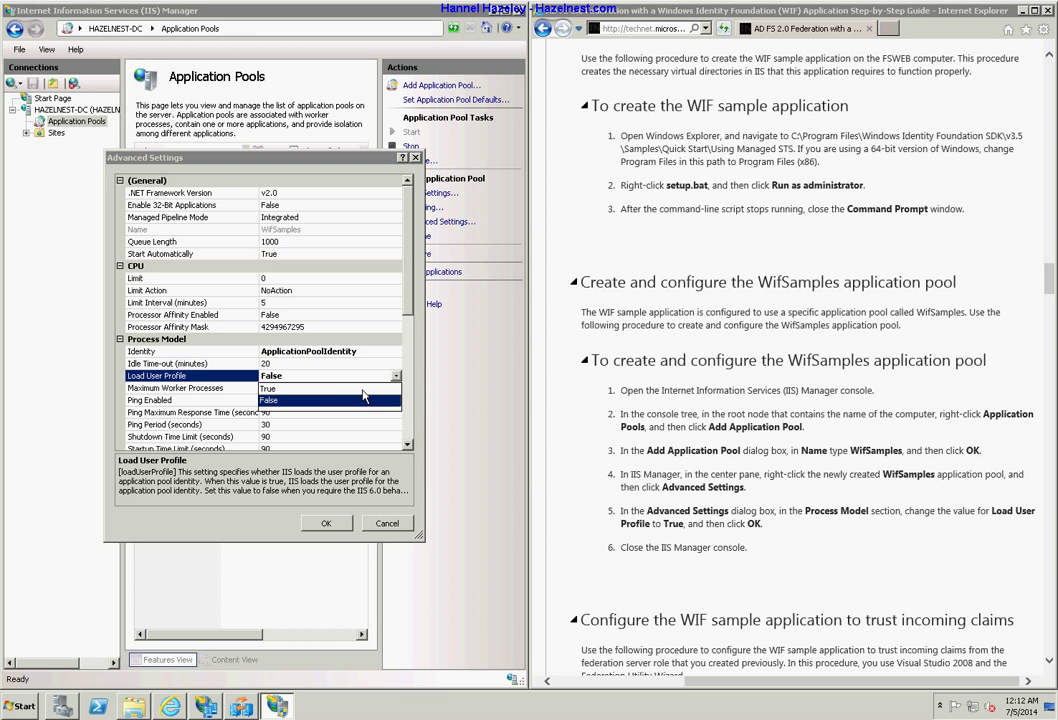
{"action": "left_click", "coordinate": [360, 388]}
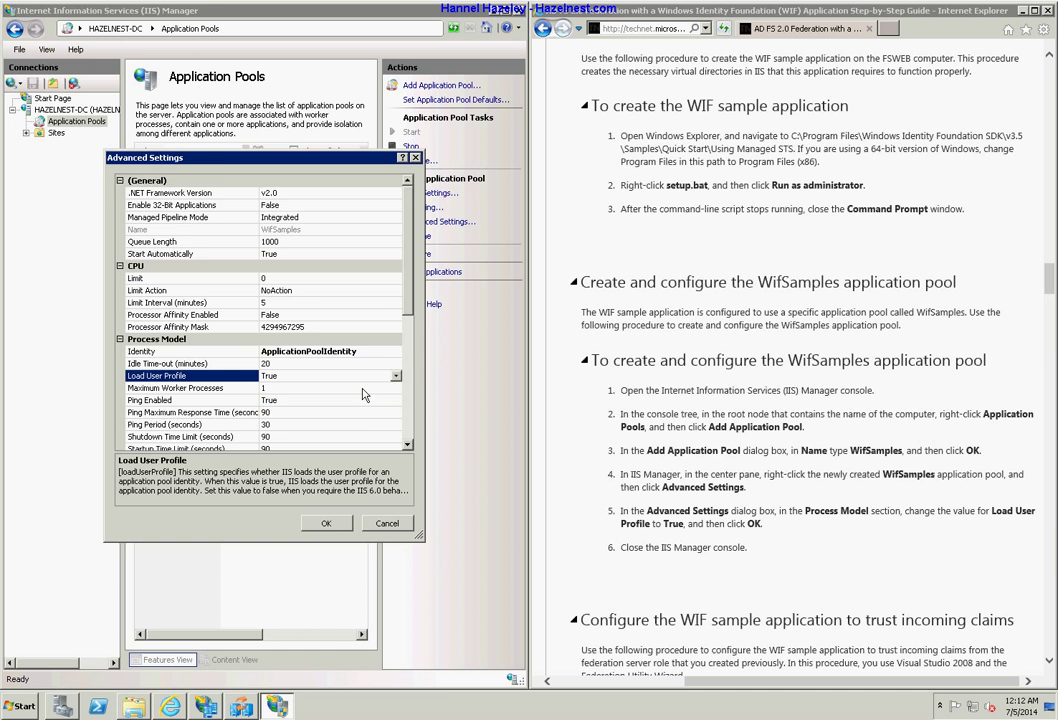
{"action": "left_click", "coordinate": [333, 523]}
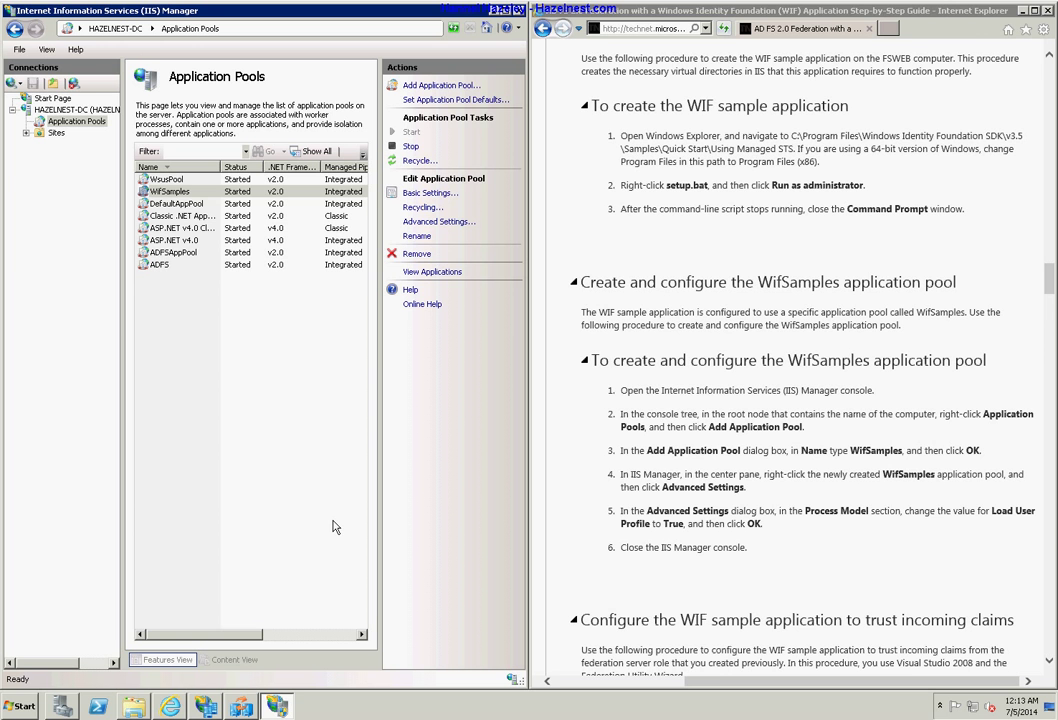
Scroll the guide to the Visual Studio configuration steps and select the RPForManagedSTS-VS2008 file name.
{"action": "left_click", "coordinate": [808, 538]}
{"action": "scroll", "coordinate": [824, 540], "scroll_direction": "down", "scroll_amount": 4}
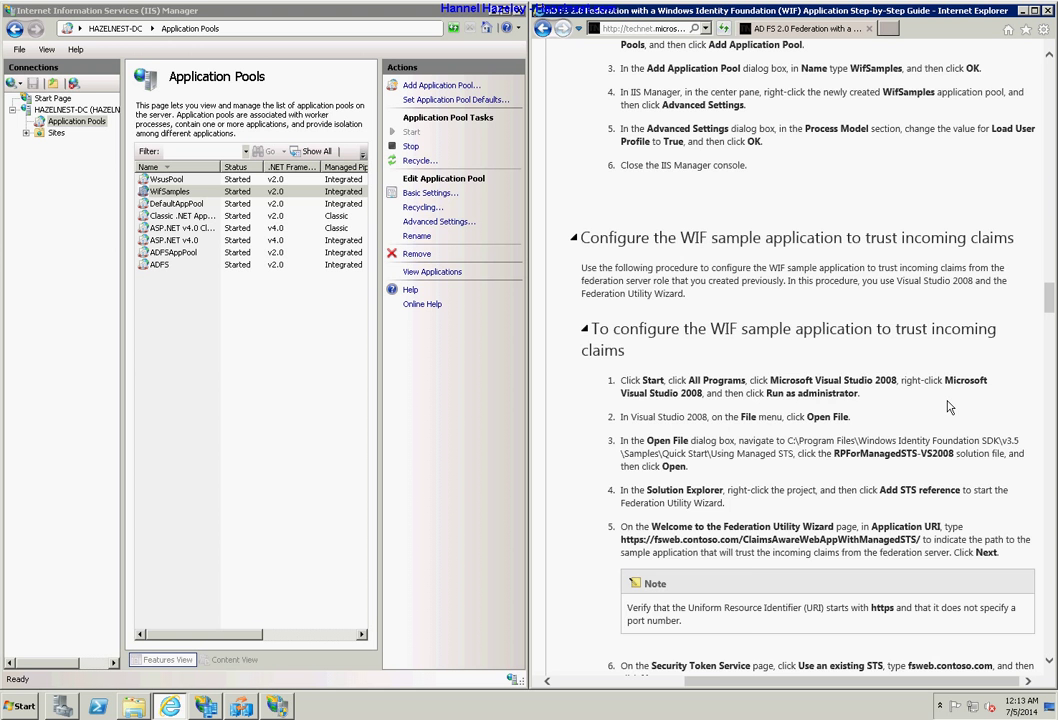
{"action": "scroll", "coordinate": [949, 407], "scroll_direction": "down", "scroll_amount": 1}
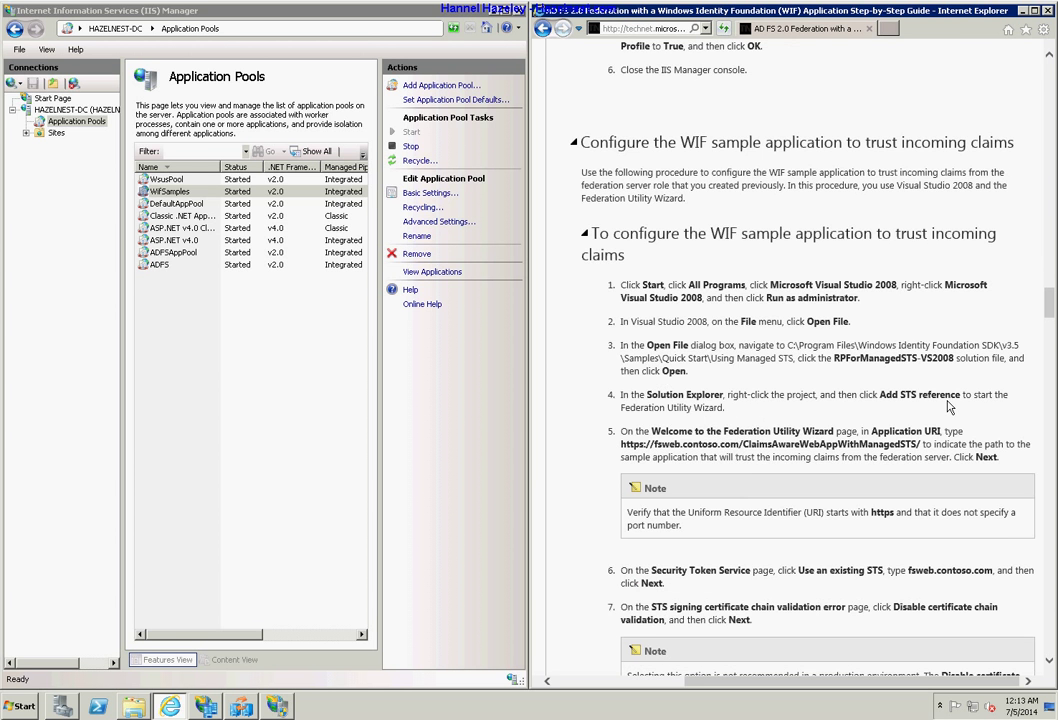
{"action": "scroll", "coordinate": [949, 407], "scroll_direction": "down", "scroll_amount": 1}
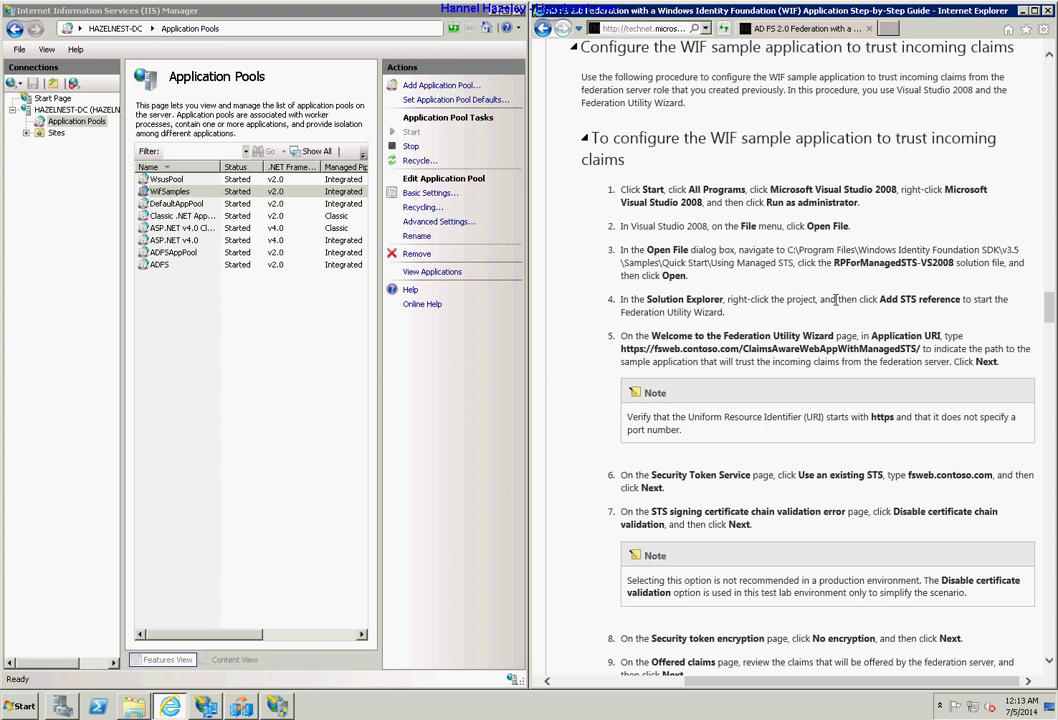
{"action": "scroll", "coordinate": [836, 300], "scroll_direction": "down", "scroll_amount": 3}
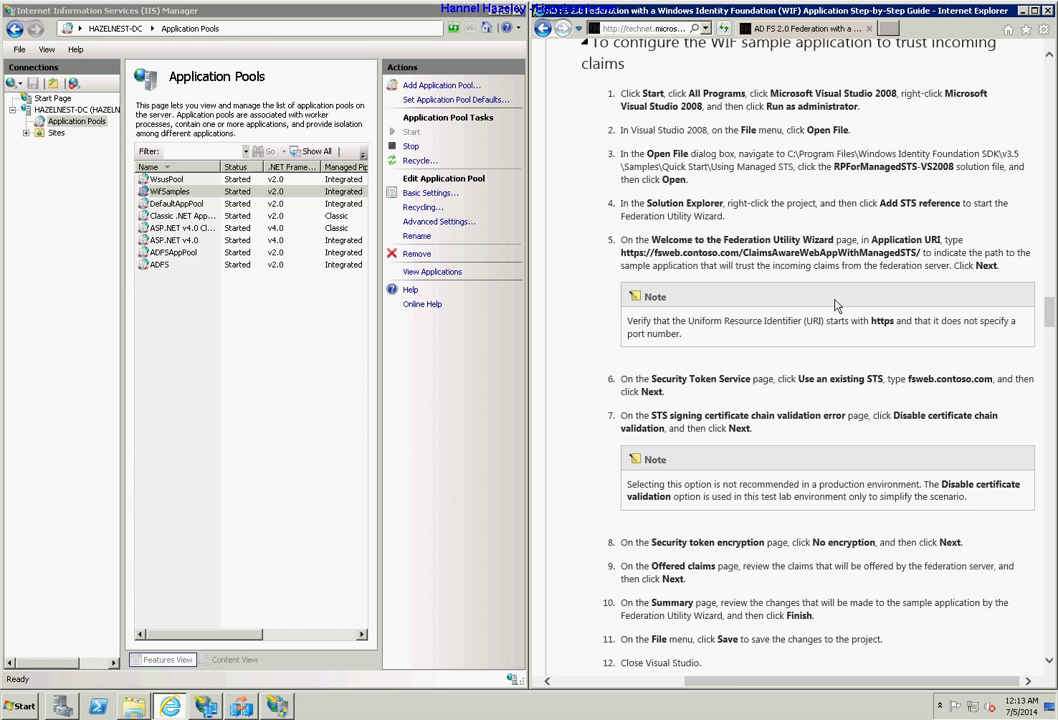
{"action": "scroll", "coordinate": [836, 300], "scroll_direction": "up", "scroll_amount": 5}
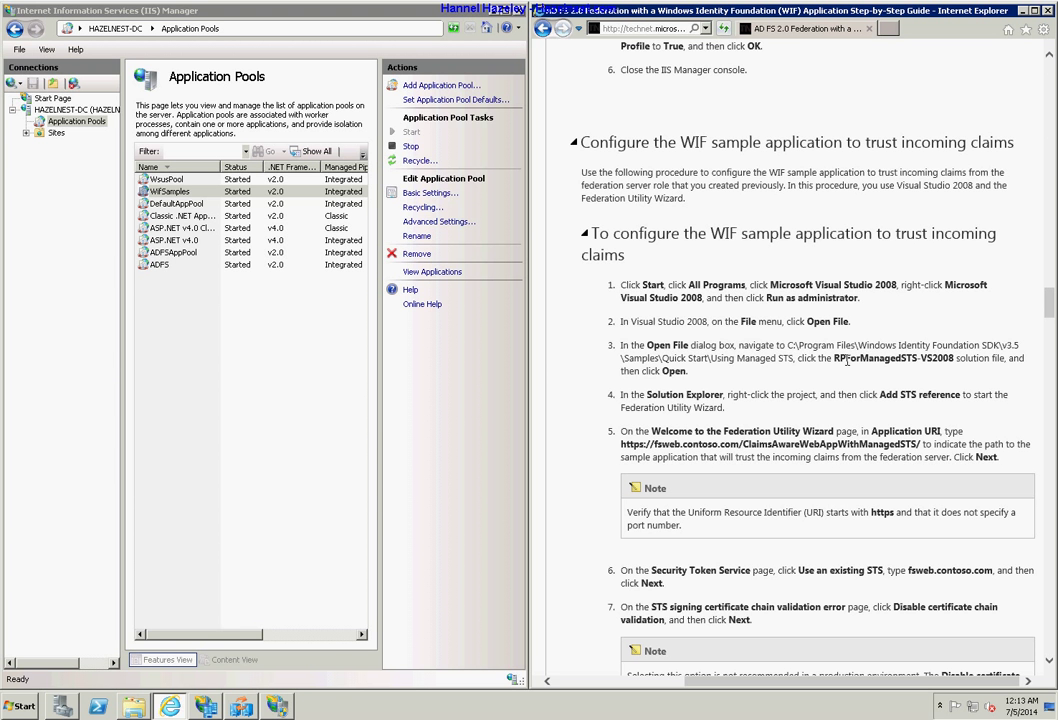
{"action": "left_click_drag", "start_coordinate": [835, 358], "coordinate": [956, 359]}
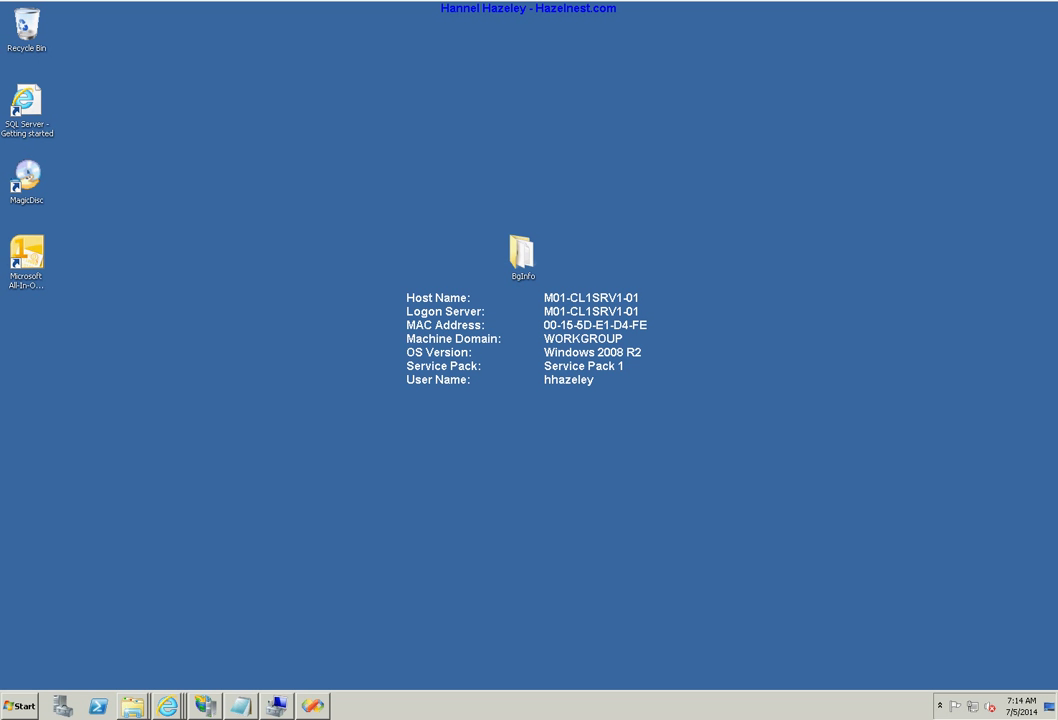
Restore Visual Studio and open the context menu of the ClaimsAwareWebAppWithManagedSTS project.
{"action": "left_click", "coordinate": [325, 706]}
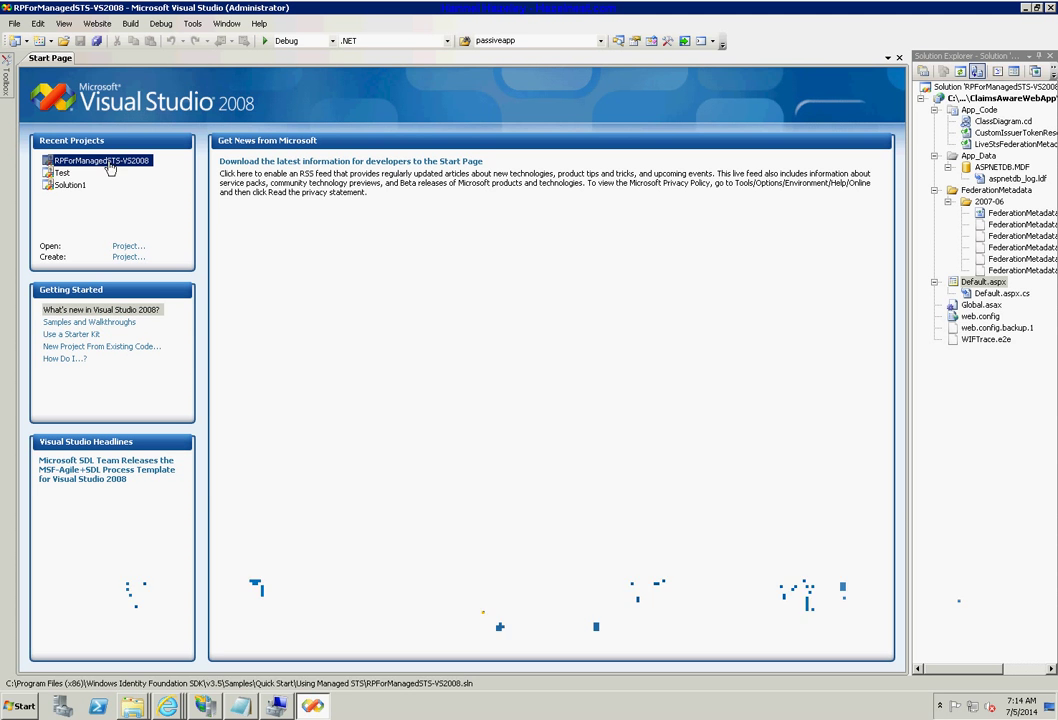
{"action": "right_click", "coordinate": [997, 108]}
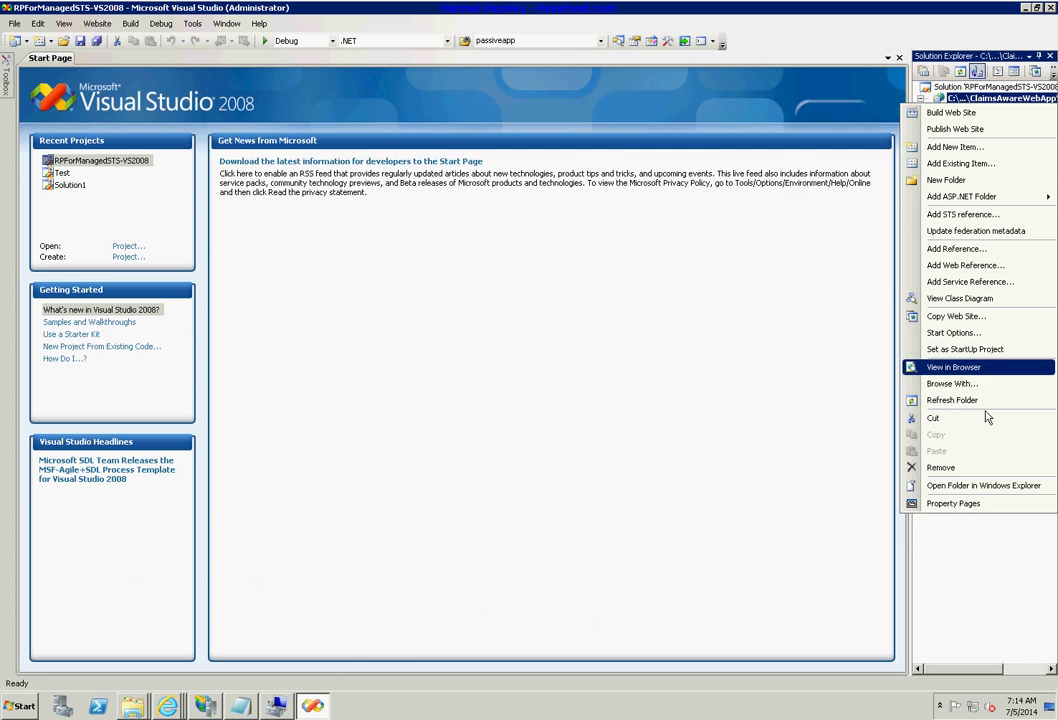
Open the project folder, go back to Using Managed STS, copy ClaimsAwareWebAppWithManagedSTS, and close the window.
{"action": "left_click", "coordinate": [985, 486]}
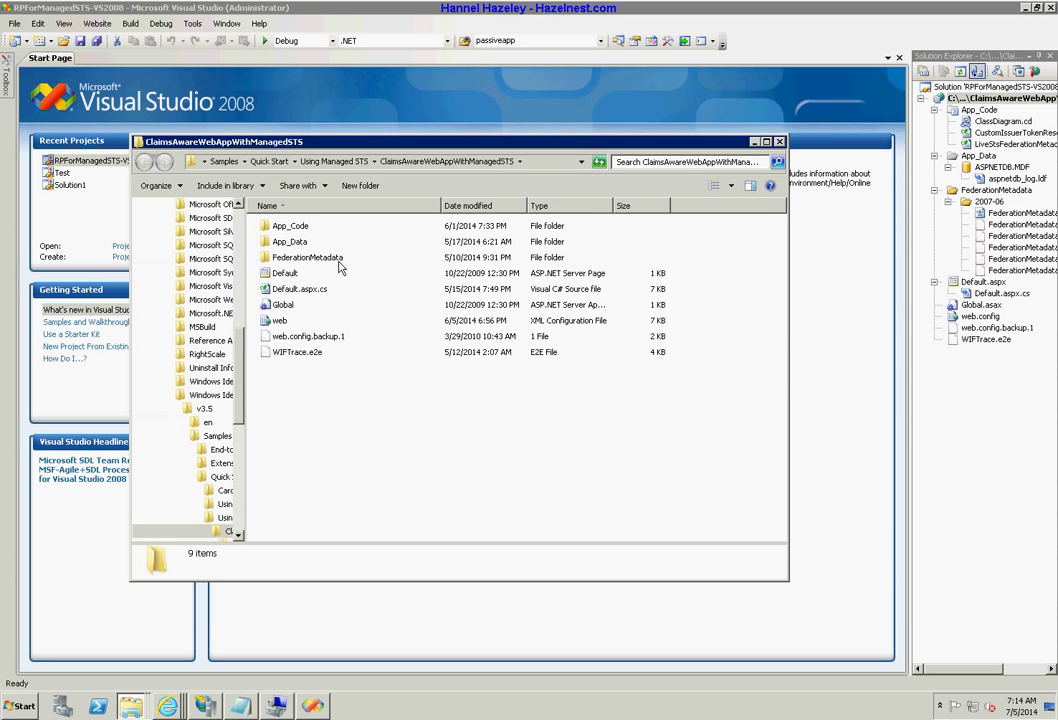
{"action": "left_click", "coordinate": [312, 161]}
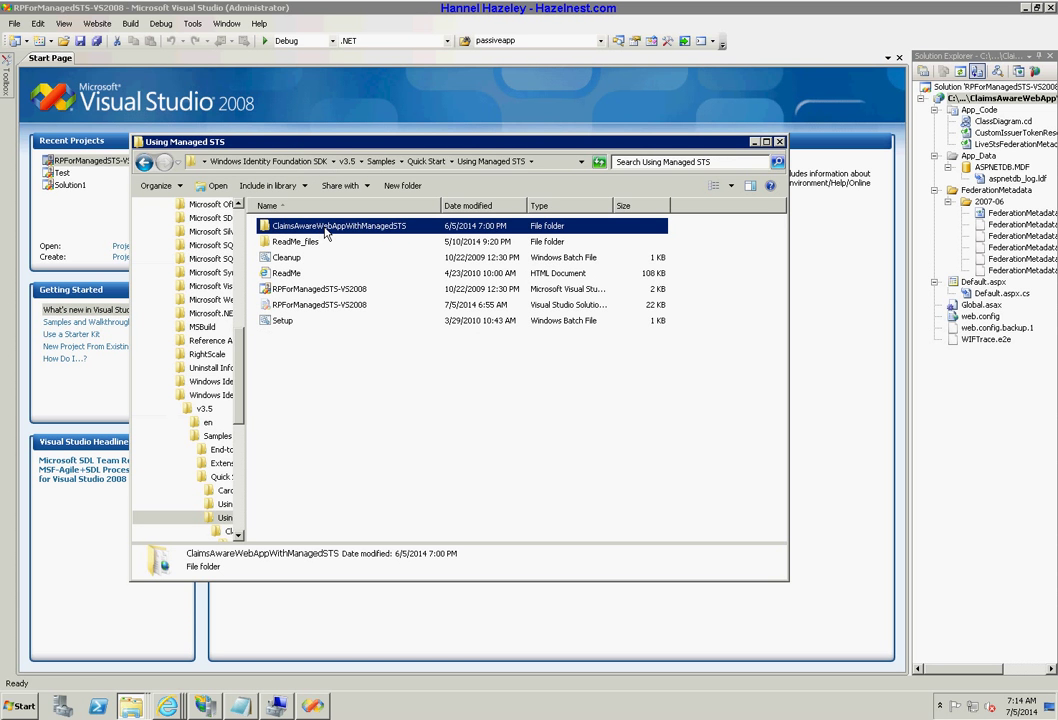
{"action": "right_click", "coordinate": [325, 232]}
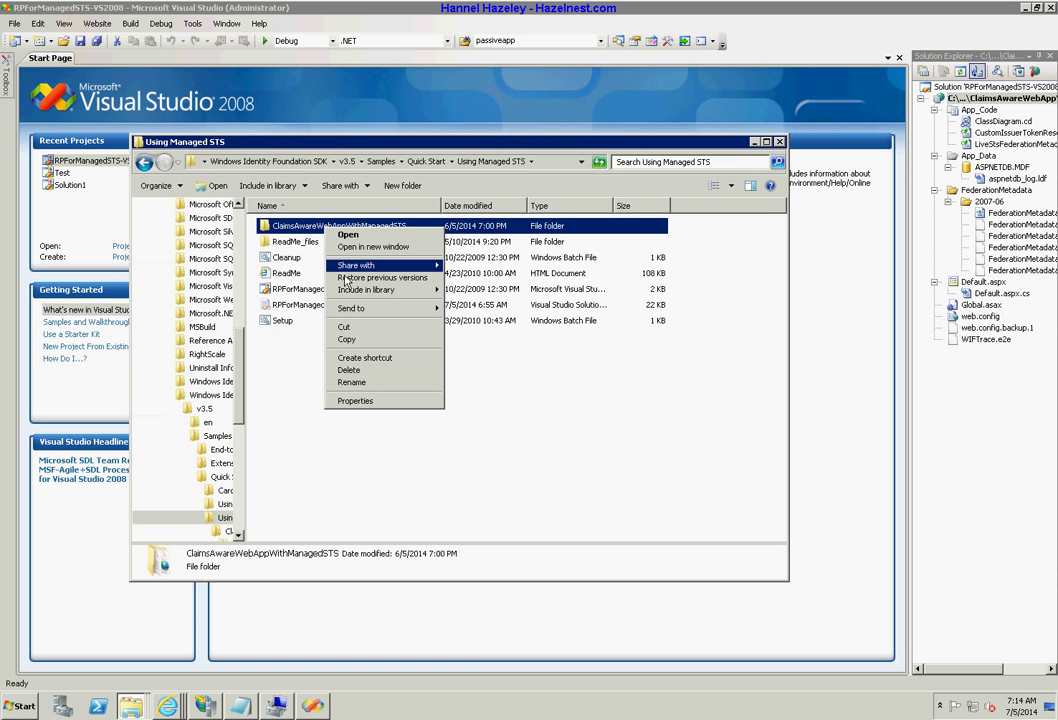
{"action": "left_click", "coordinate": [362, 341]}
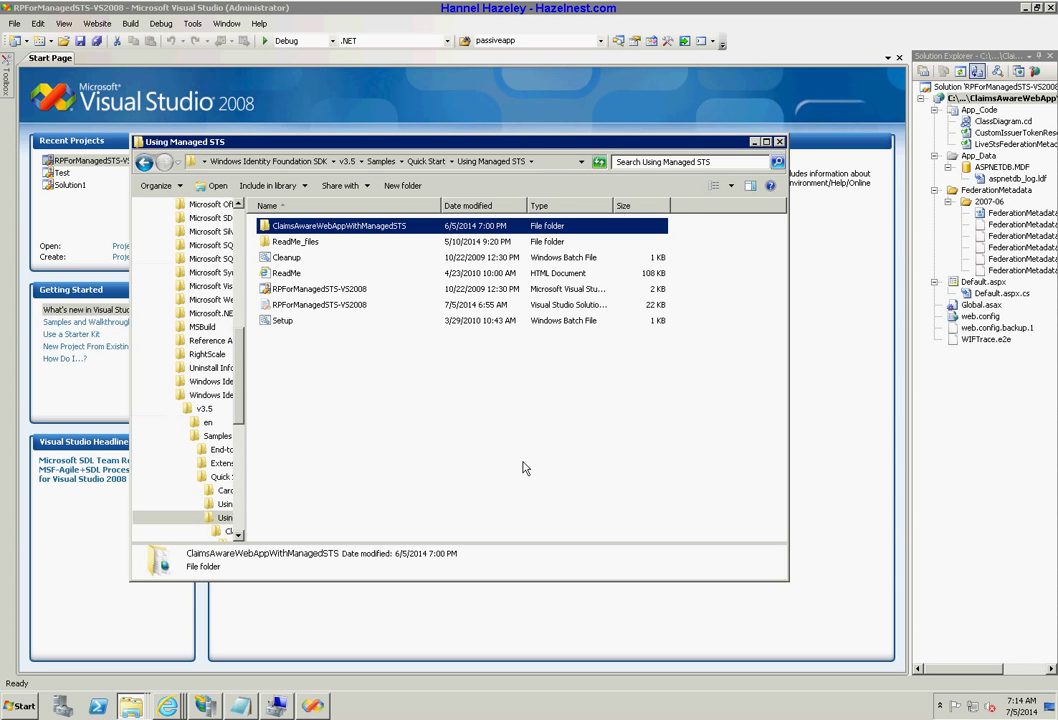
{"action": "left_click", "coordinate": [779, 141]}
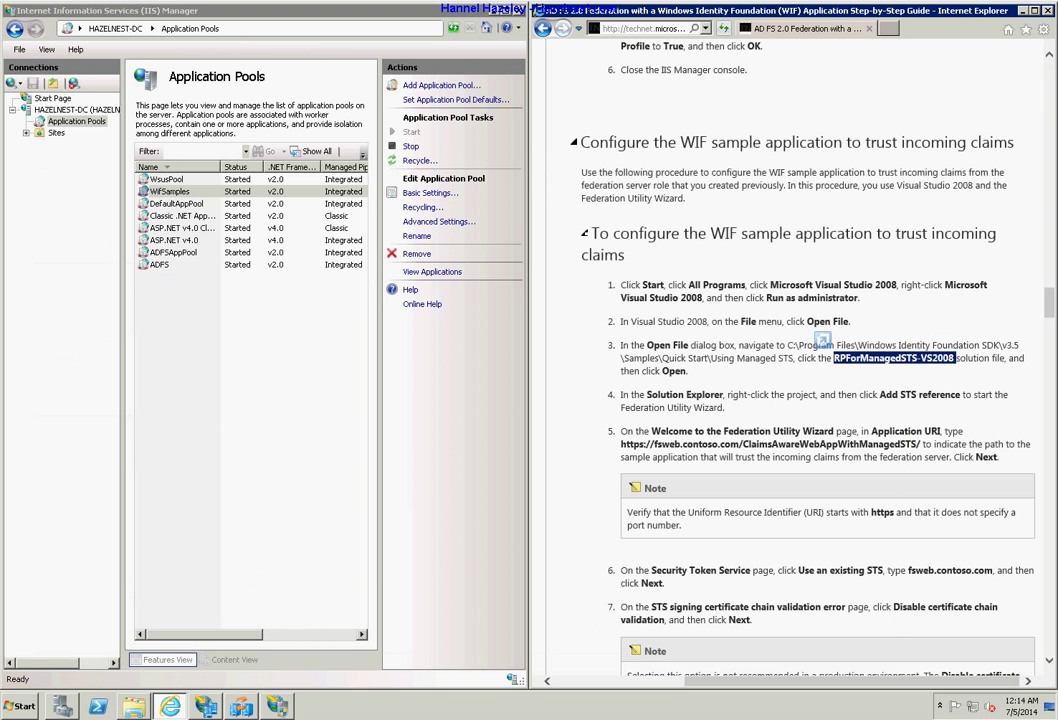
Launch a new Windows Explorer window from the taskbar and browse to TestVolume (E:).
{"action": "right_click", "coordinate": [136, 712]}
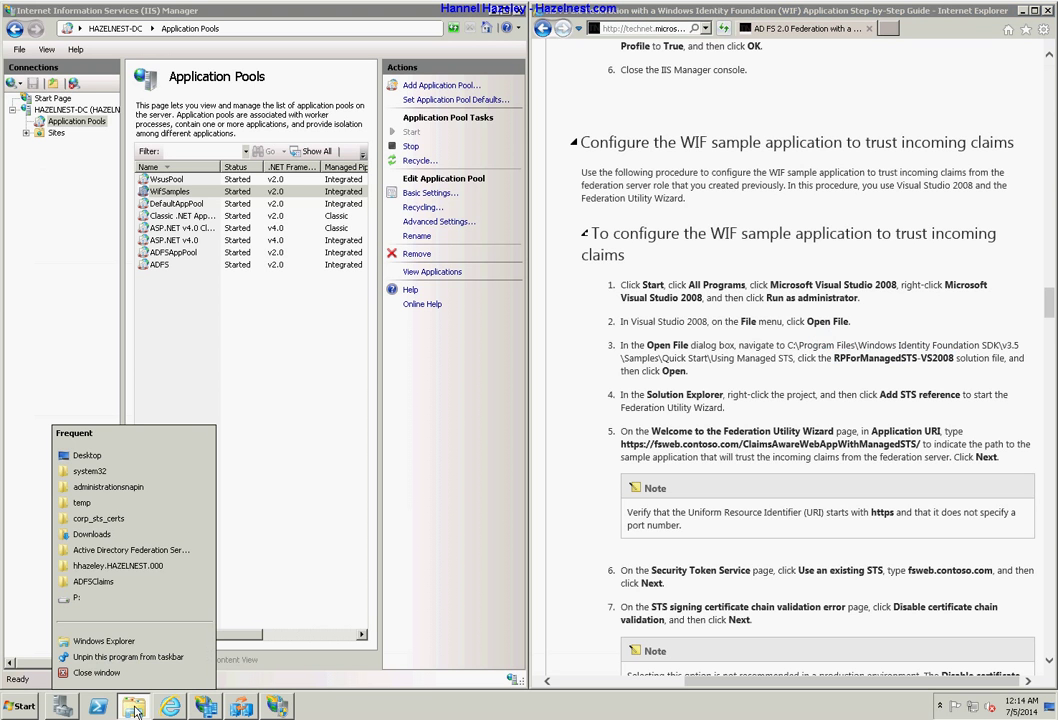
{"action": "left_click", "coordinate": [95, 642]}
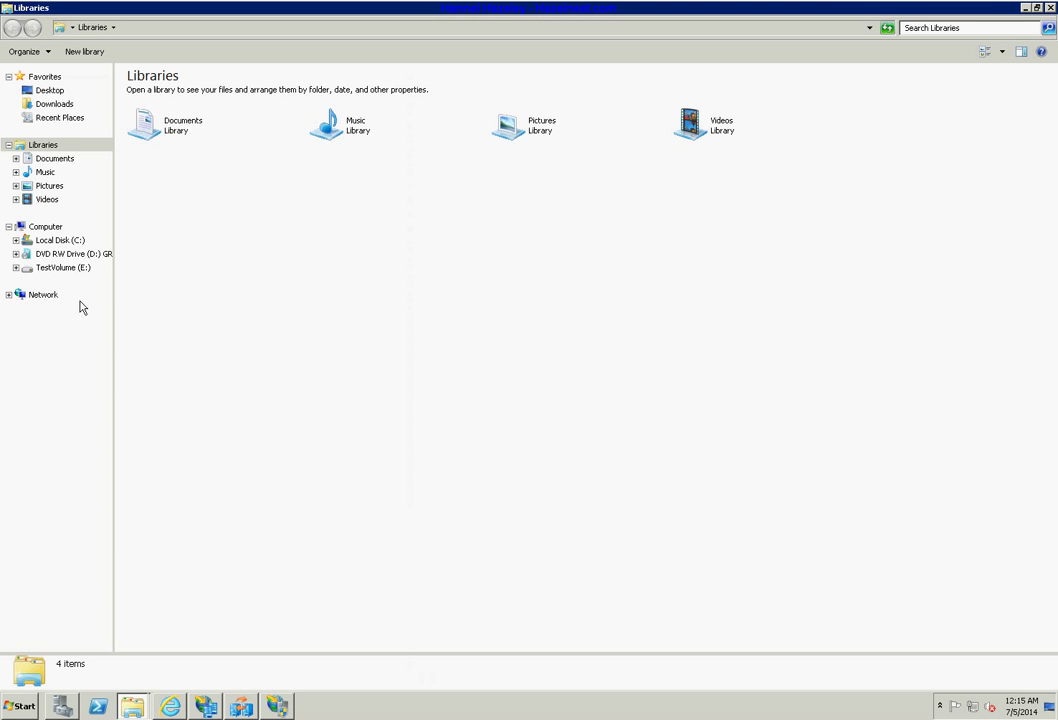
{"action": "left_click", "coordinate": [75, 268]}
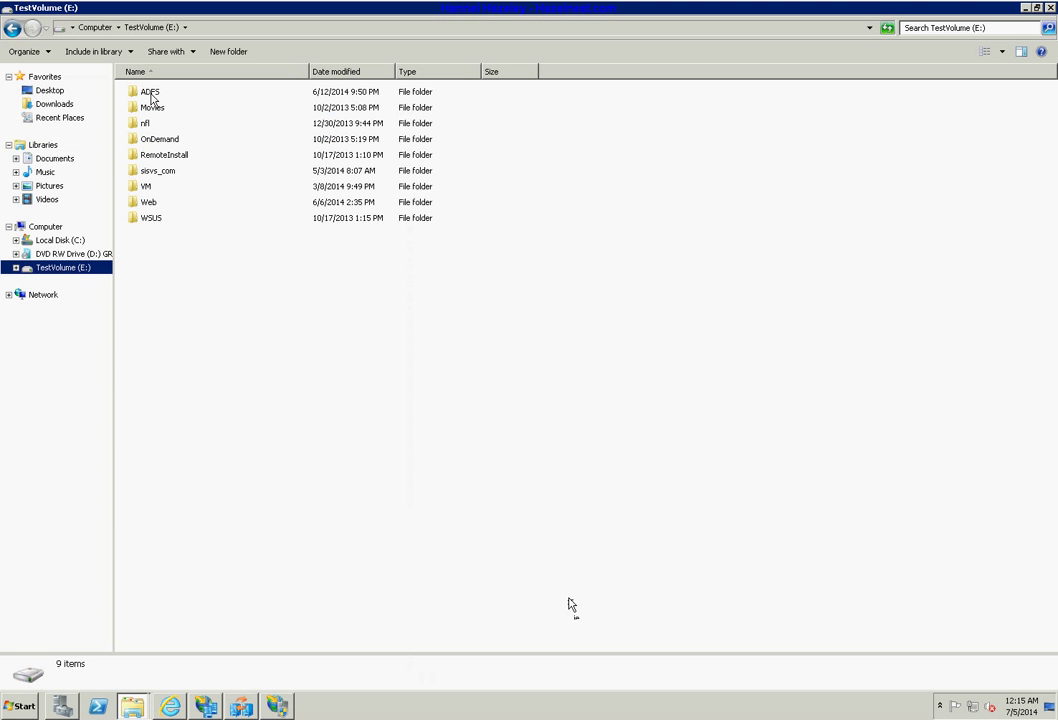
Open E:\ADFS and paste the ClaimsAwareWebAppWithManagedSTS folder into it.
{"action": "left_click", "coordinate": [150, 92]}
{"action": "double_click", "coordinate": [150, 92]}
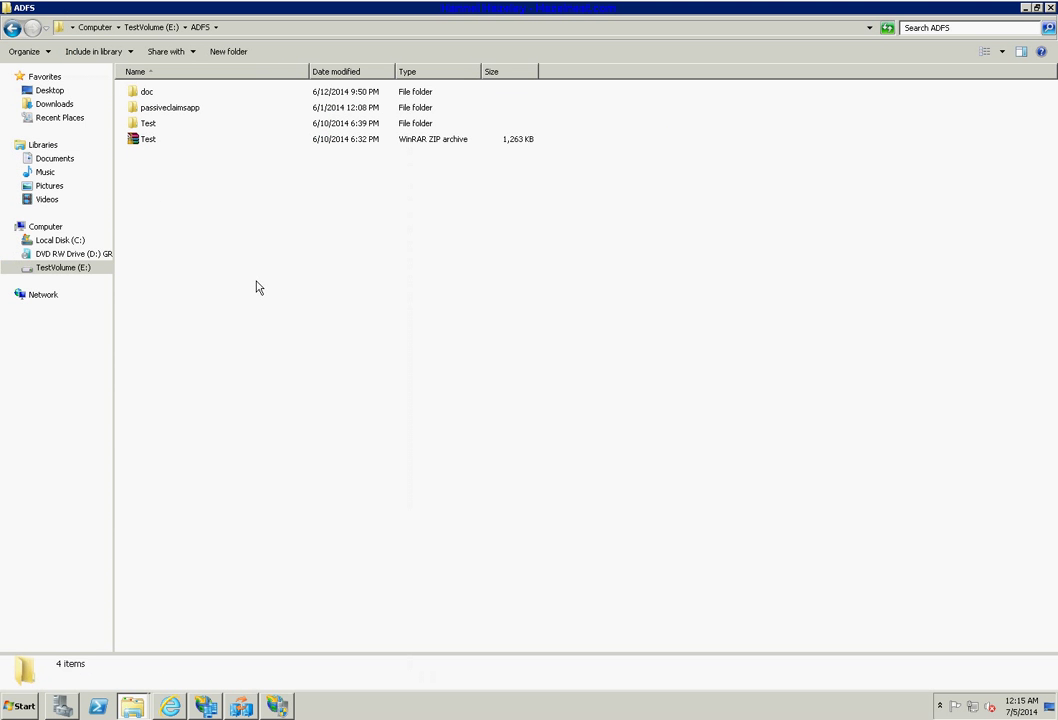
{"action": "right_click", "coordinate": [210, 312]}
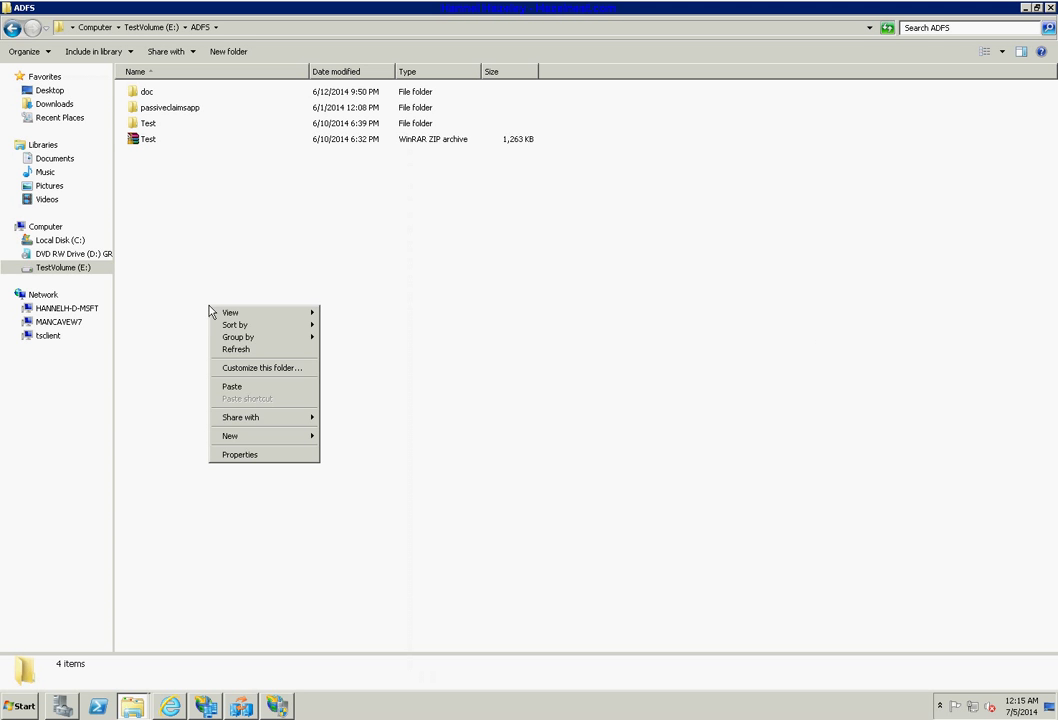
{"action": "left_click", "coordinate": [242, 387]}
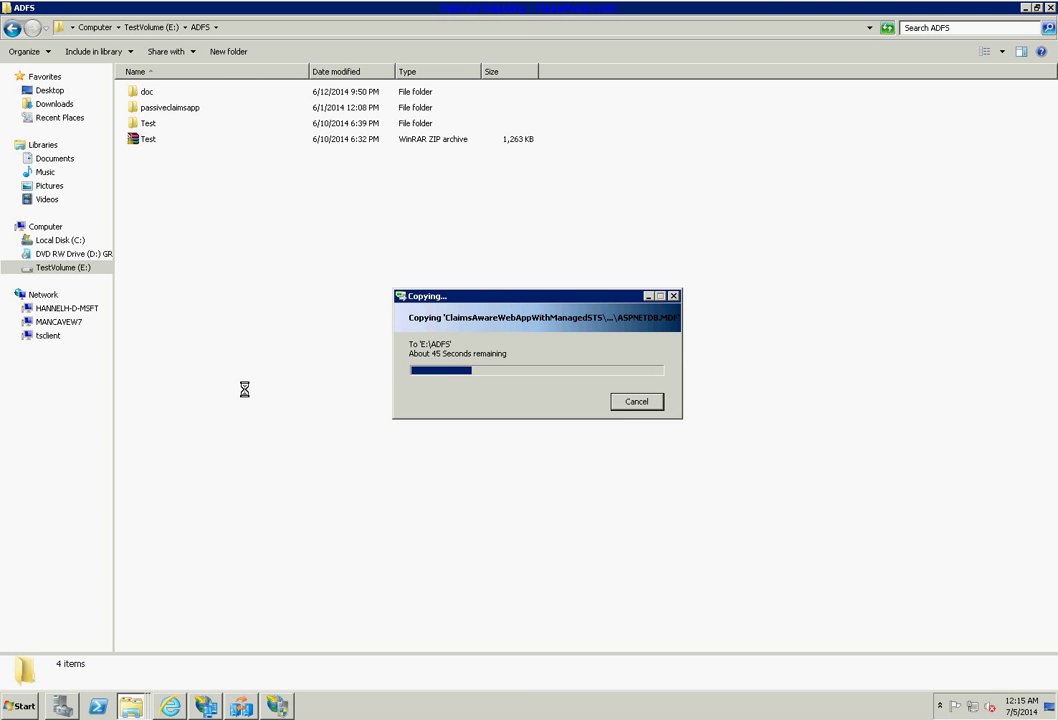
Return to the guide and highlight steps 1 through 5 of the configuration procedure.
{"action": "key", "text": "alt+Tab"}
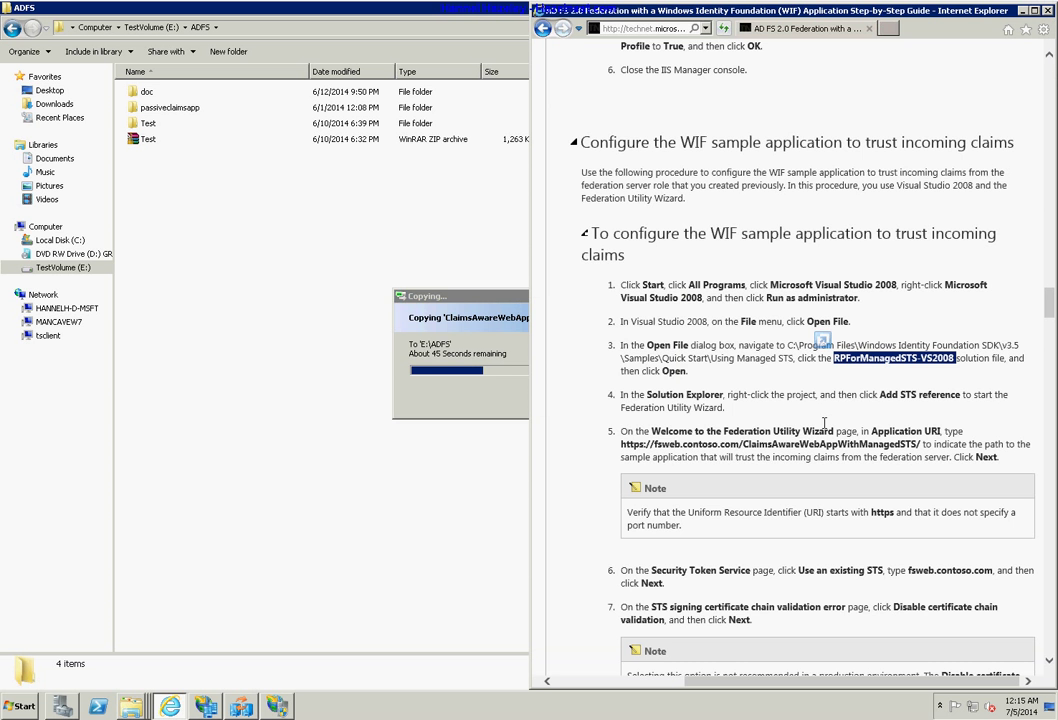
{"action": "left_click", "coordinate": [737, 410]}
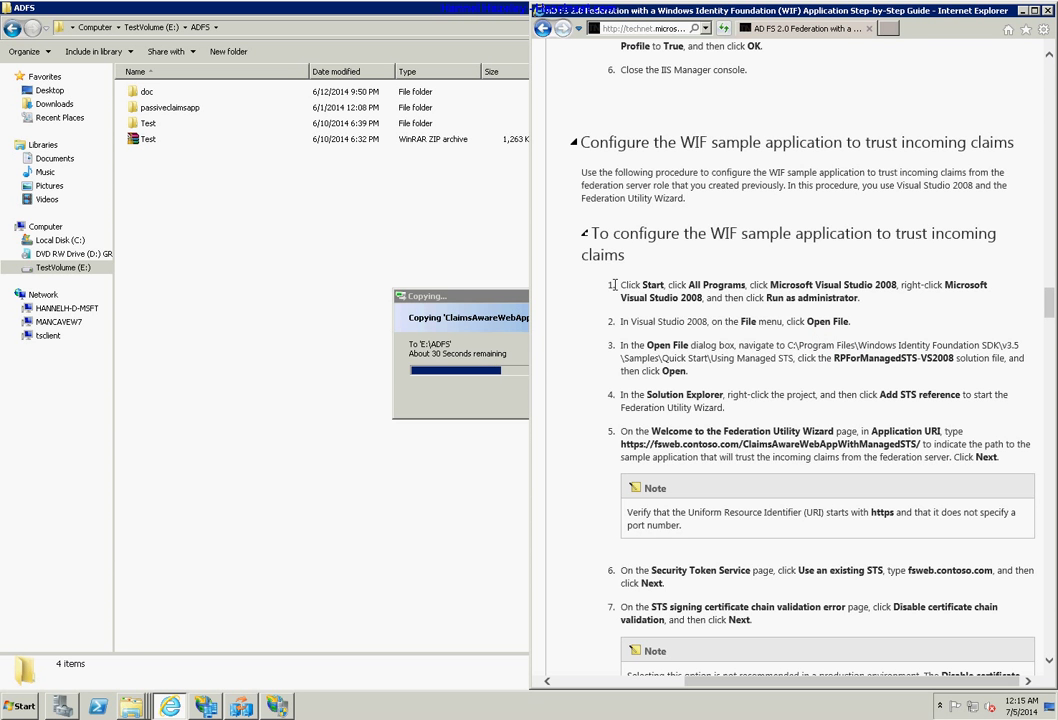
{"action": "left_click_drag", "start_coordinate": [617, 286], "coordinate": [812, 470]}
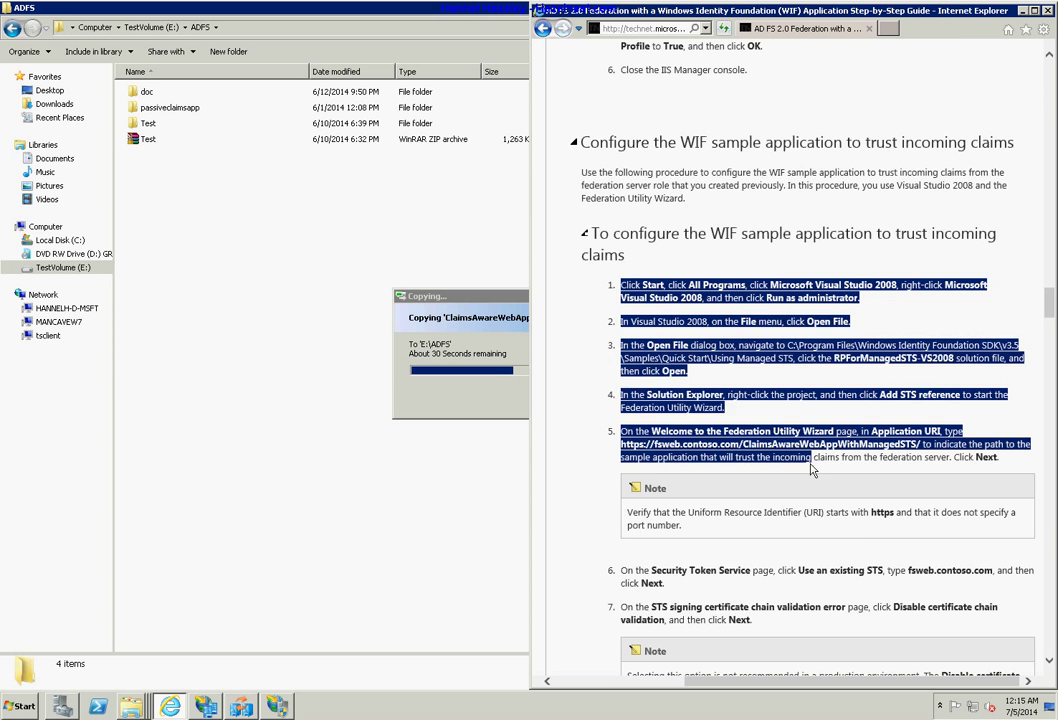
{"action": "scroll", "coordinate": [811, 360], "scroll_direction": "down", "scroll_amount": 2}
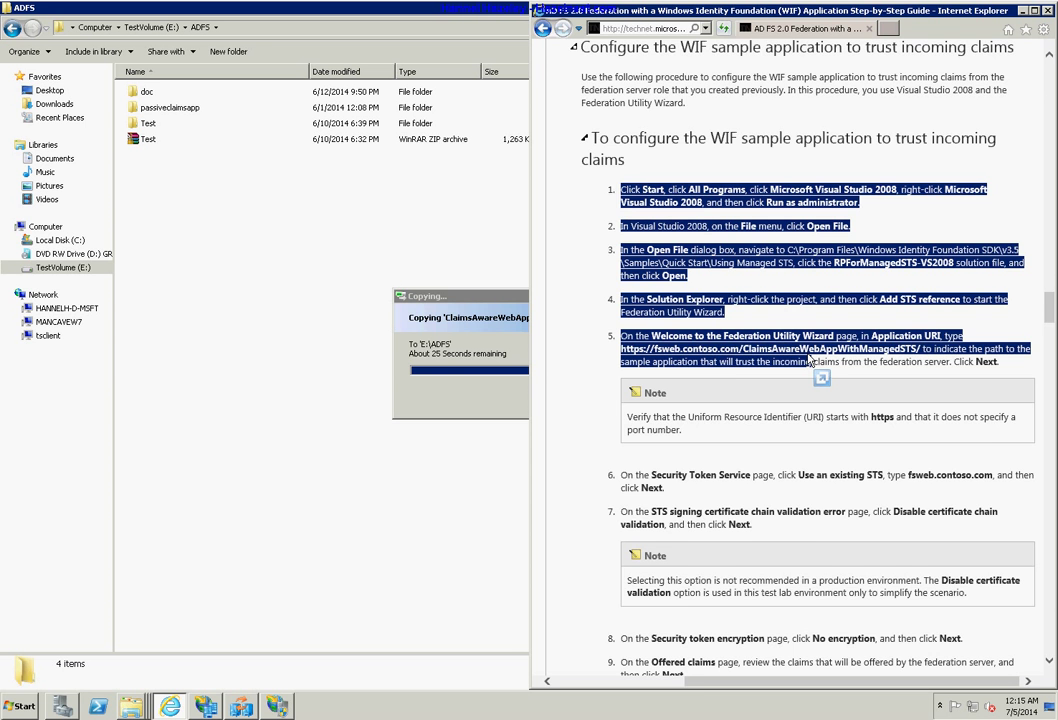
{"action": "scroll", "coordinate": [810, 360], "scroll_direction": "down", "scroll_amount": 4}
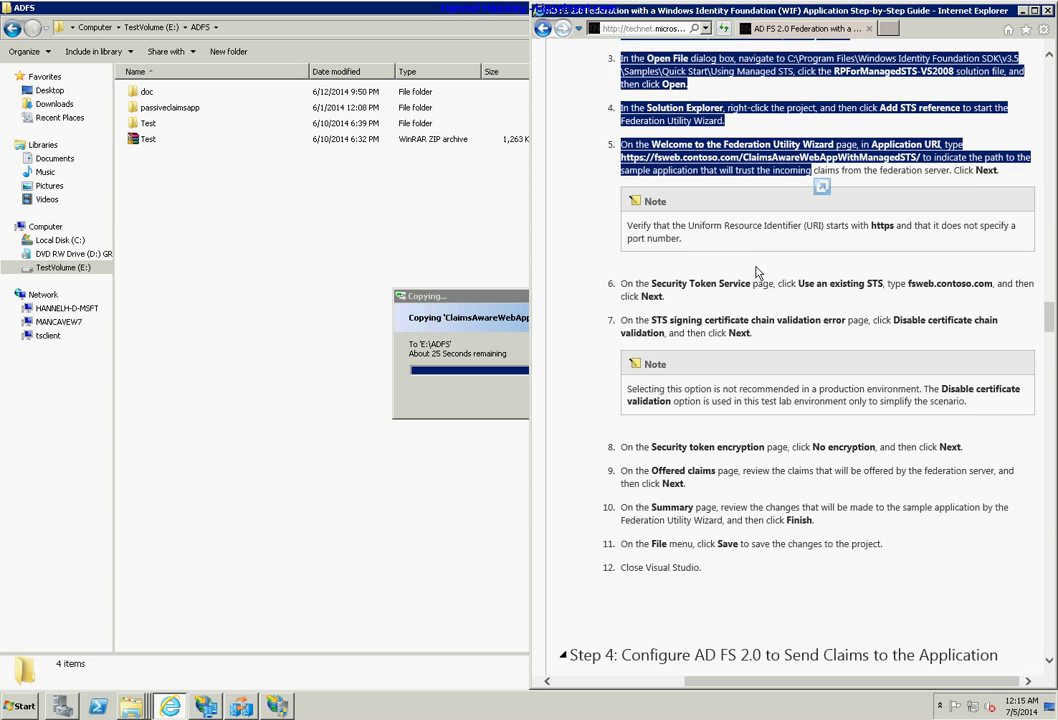
{"action": "left_click", "coordinate": [568, 232]}
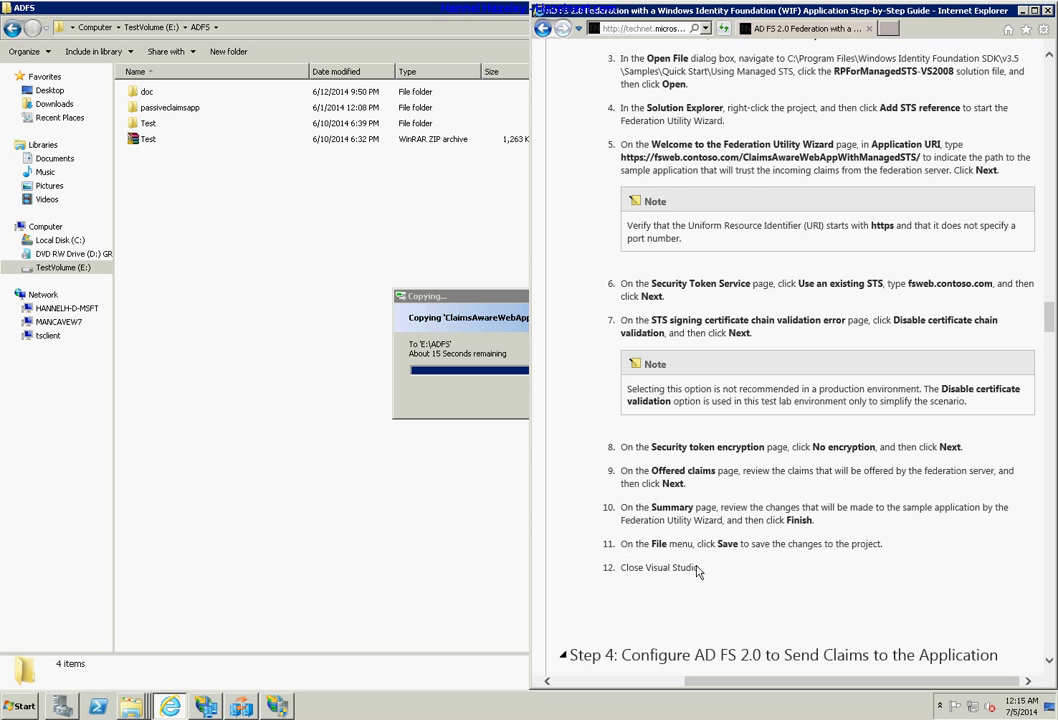
Highlight the Federation Utility Wizard instructions, then scroll to 'Step 4: Configure AD FS 2.0 to Send Claims'.
{"action": "left_click_drag", "start_coordinate": [699, 568], "coordinate": [636, 470]}
{"action": "scroll", "coordinate": [770, 203], "scroll_direction": "up", "scroll_amount": 2}
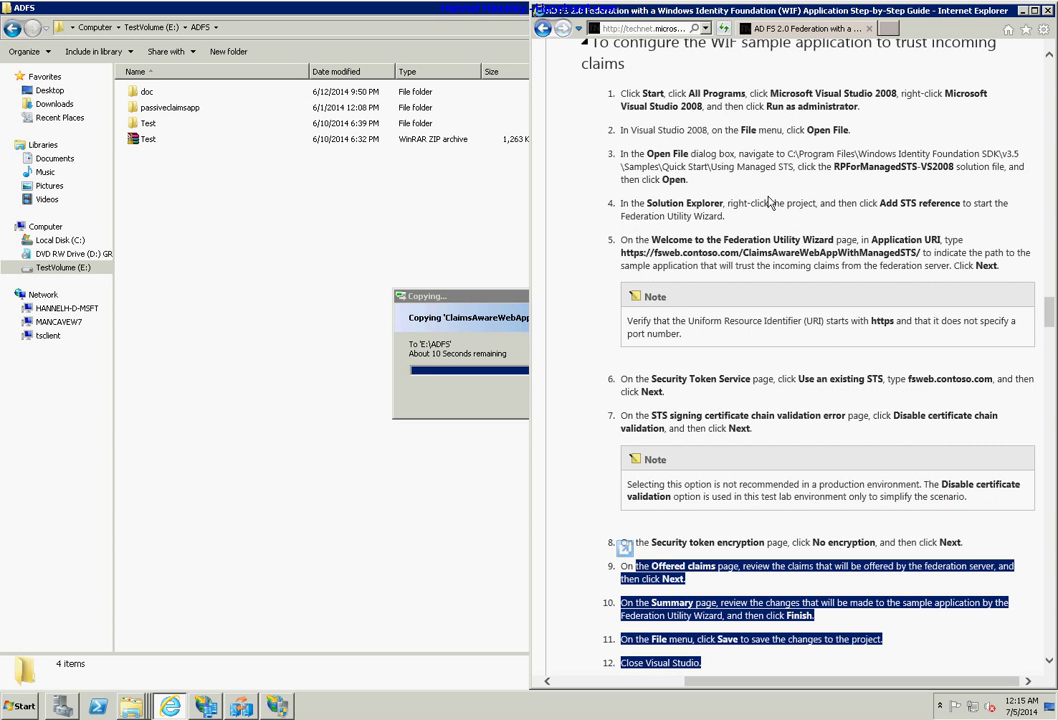
{"action": "left_click", "coordinate": [644, 373]}
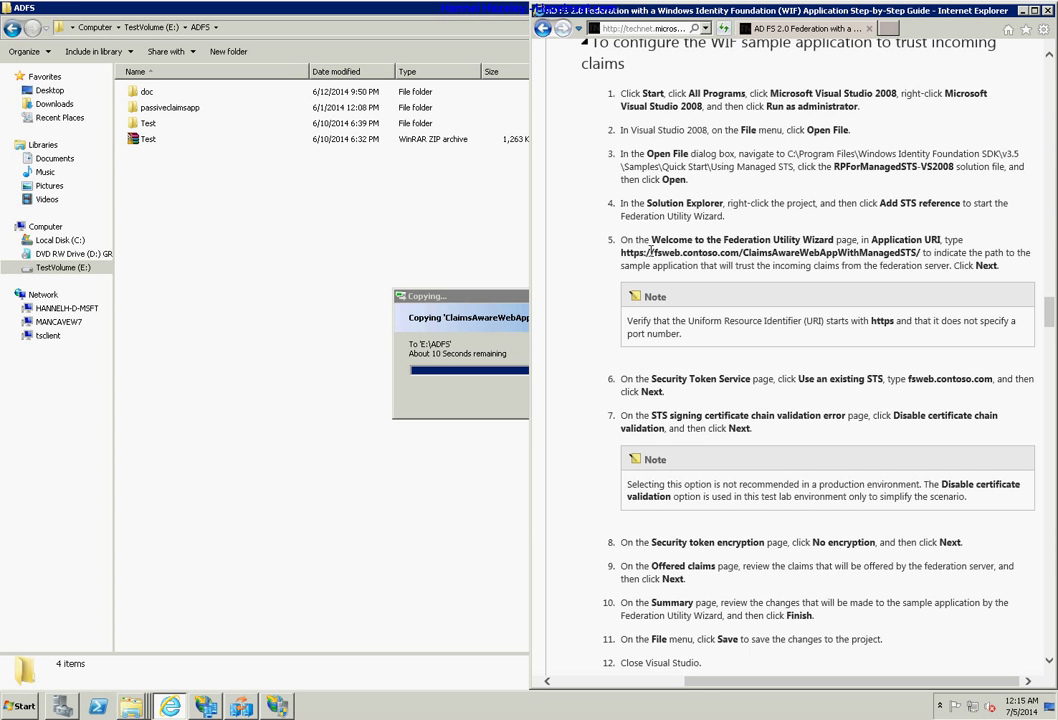
{"action": "left_click_drag", "start_coordinate": [621, 215], "coordinate": [683, 337]}
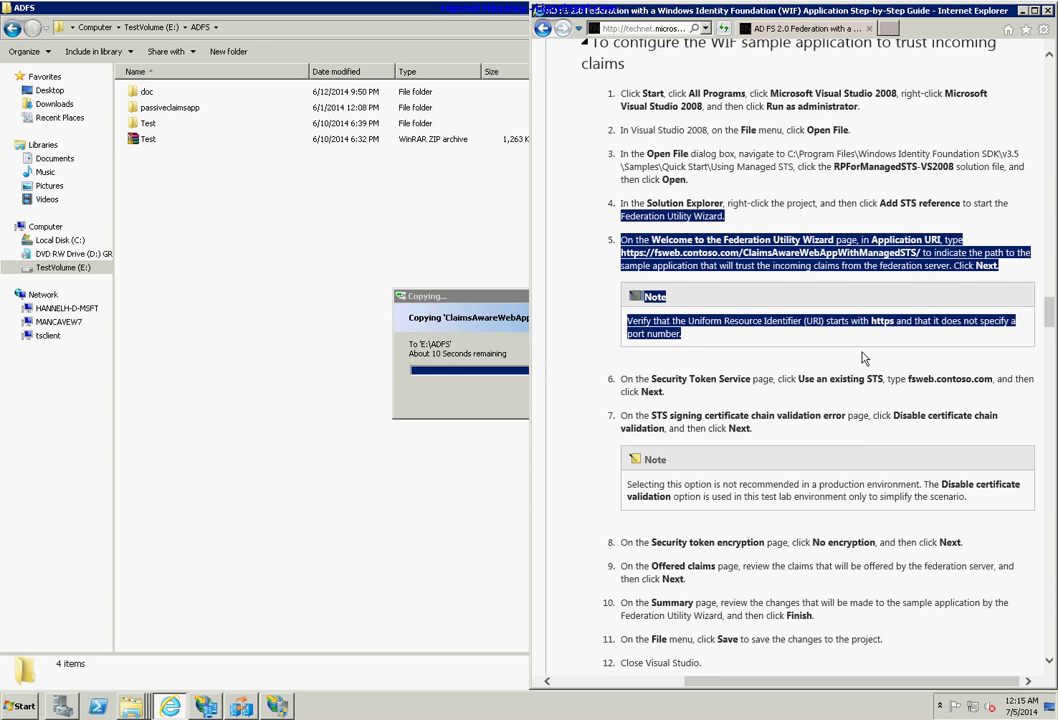
{"action": "left_click", "coordinate": [866, 447]}
{"action": "scroll", "coordinate": [866, 447], "scroll_direction": "down", "scroll_amount": 5}
{"action": "scroll", "coordinate": [887, 548], "scroll_direction": "up", "scroll_amount": 1}
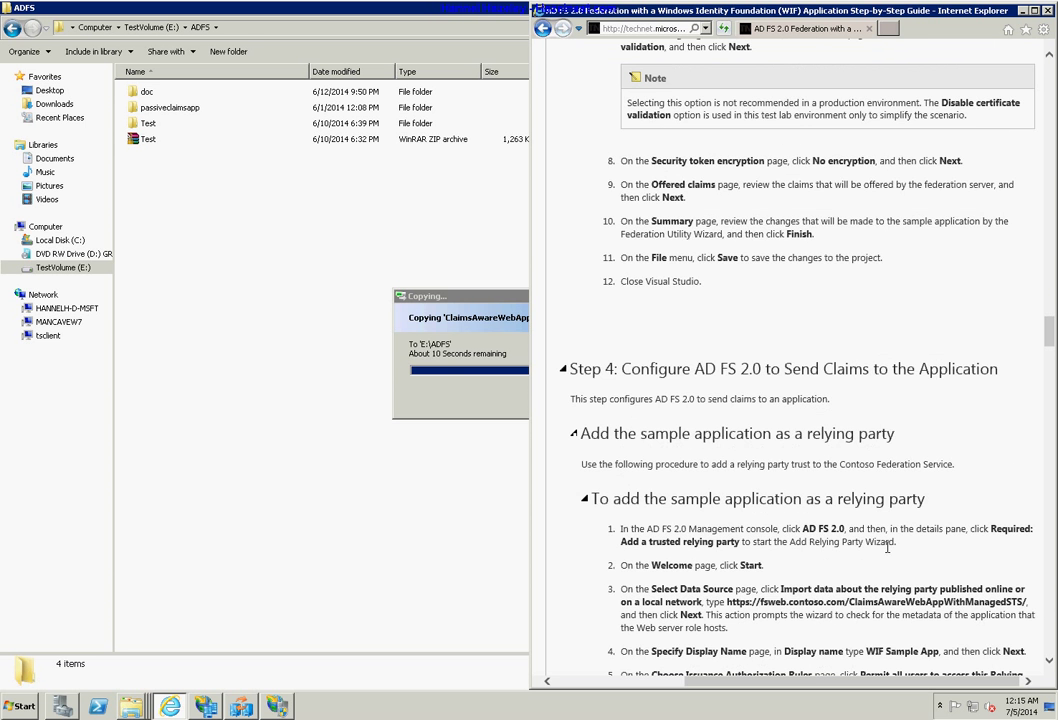
{"action": "scroll", "coordinate": [887, 548], "scroll_direction": "down", "scroll_amount": 1}
{"action": "scroll", "coordinate": [887, 548], "scroll_direction": "up", "scroll_amount": 1}
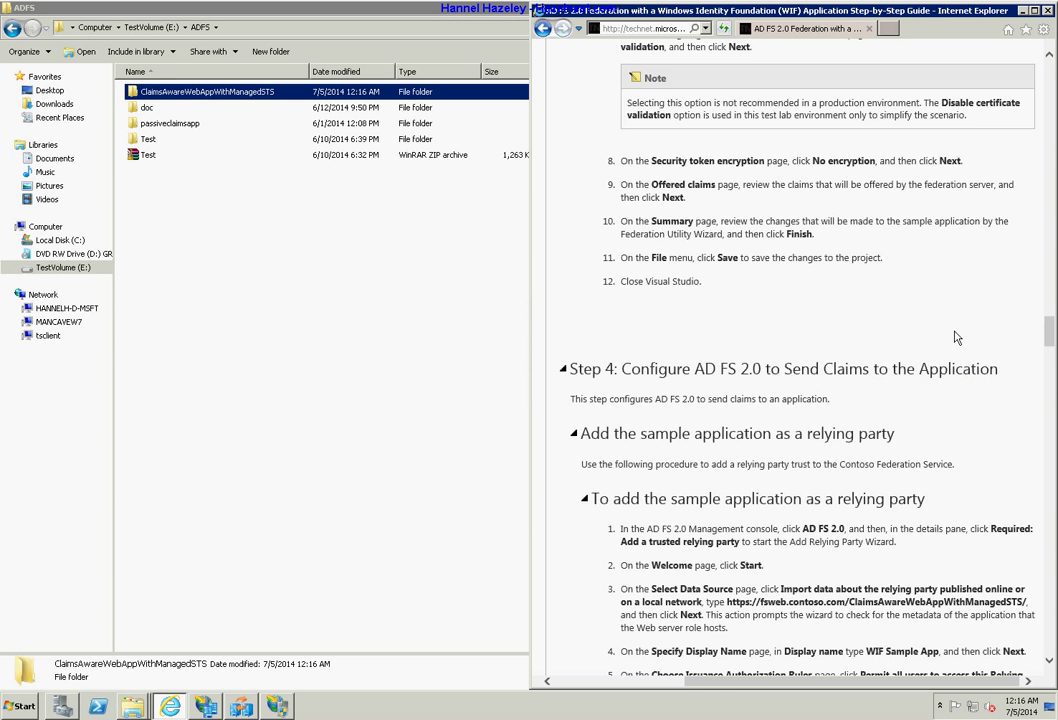
Scroll the guide back to the WIF sample application and WifSamples pool sections, then maximize the E:\ADFS window.
{"action": "scroll", "coordinate": [955, 461], "scroll_direction": "down", "scroll_amount": 2}
{"action": "scroll", "coordinate": [958, 461], "scroll_direction": "down", "scroll_amount": 2}
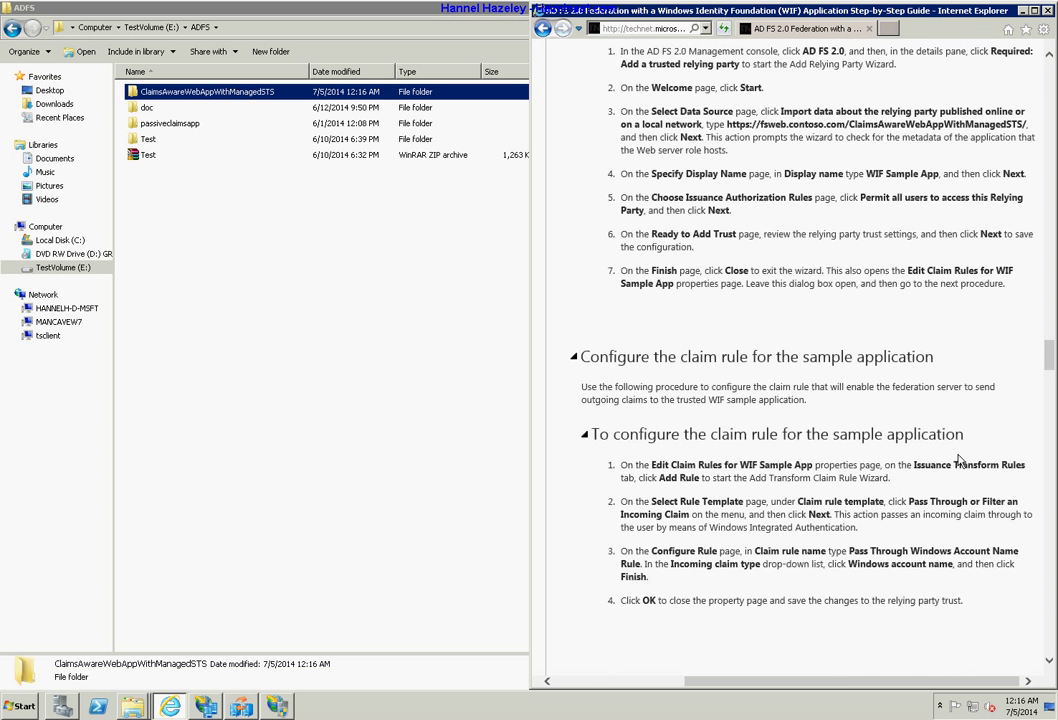
{"action": "scroll", "coordinate": [958, 461], "scroll_direction": "up", "scroll_amount": 5}
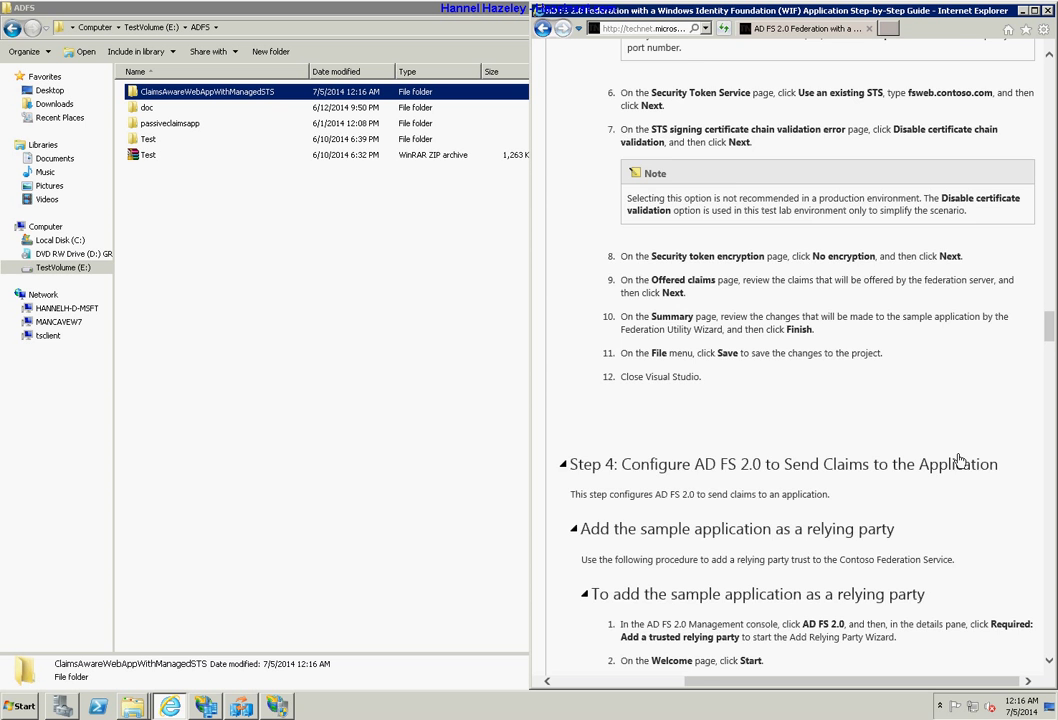
{"action": "scroll", "coordinate": [958, 461], "scroll_direction": "up", "scroll_amount": 8}
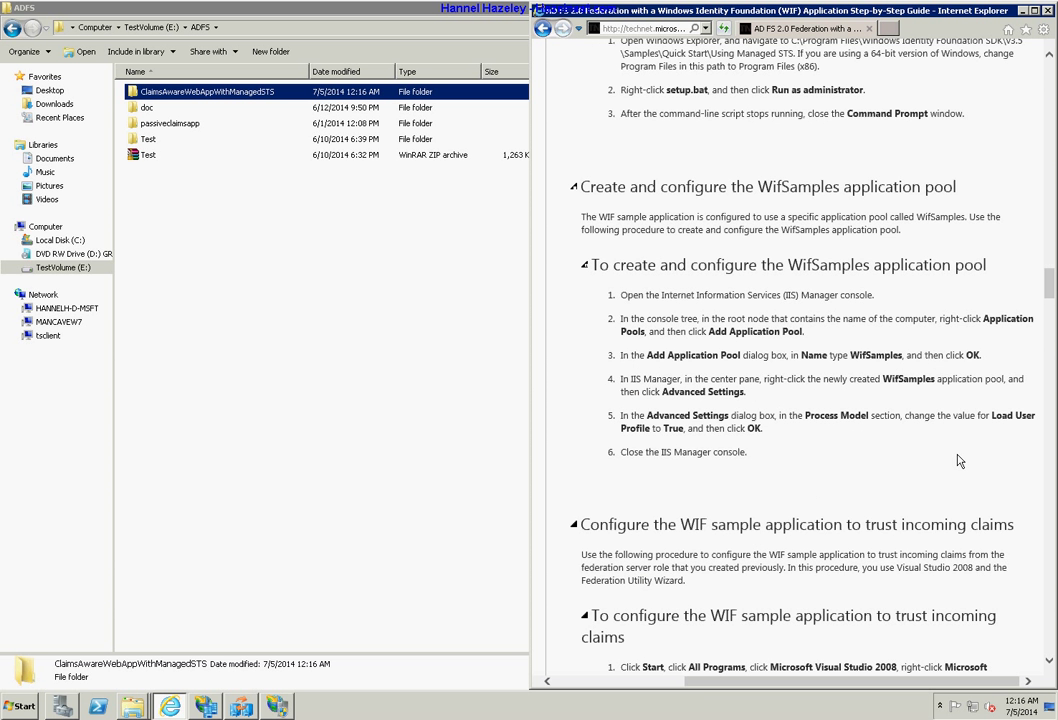
{"action": "scroll", "coordinate": [958, 461], "scroll_direction": "down", "scroll_amount": 2}
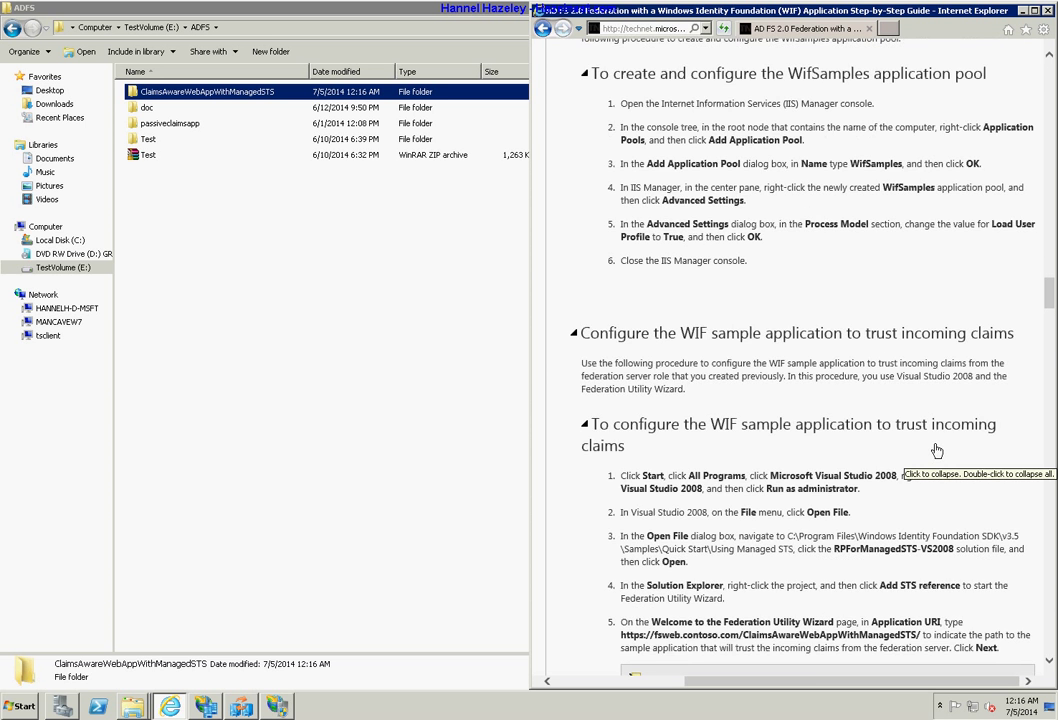
{"action": "scroll", "coordinate": [932, 472], "scroll_direction": "down", "scroll_amount": 1}
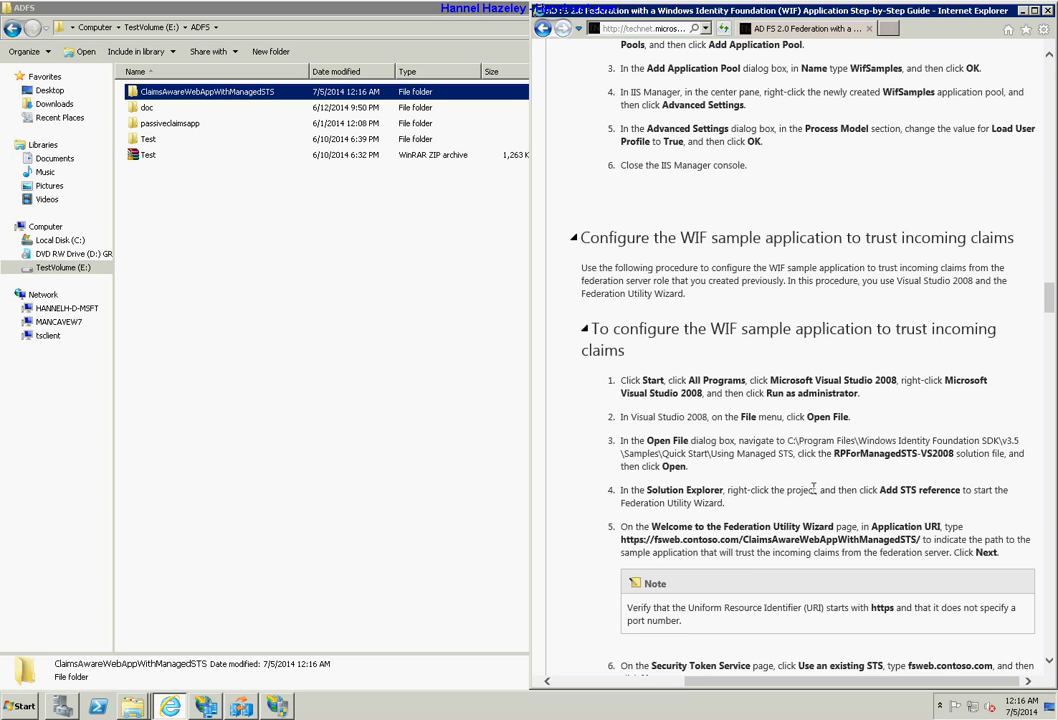
{"action": "scroll", "coordinate": [814, 488], "scroll_direction": "down", "scroll_amount": 2}
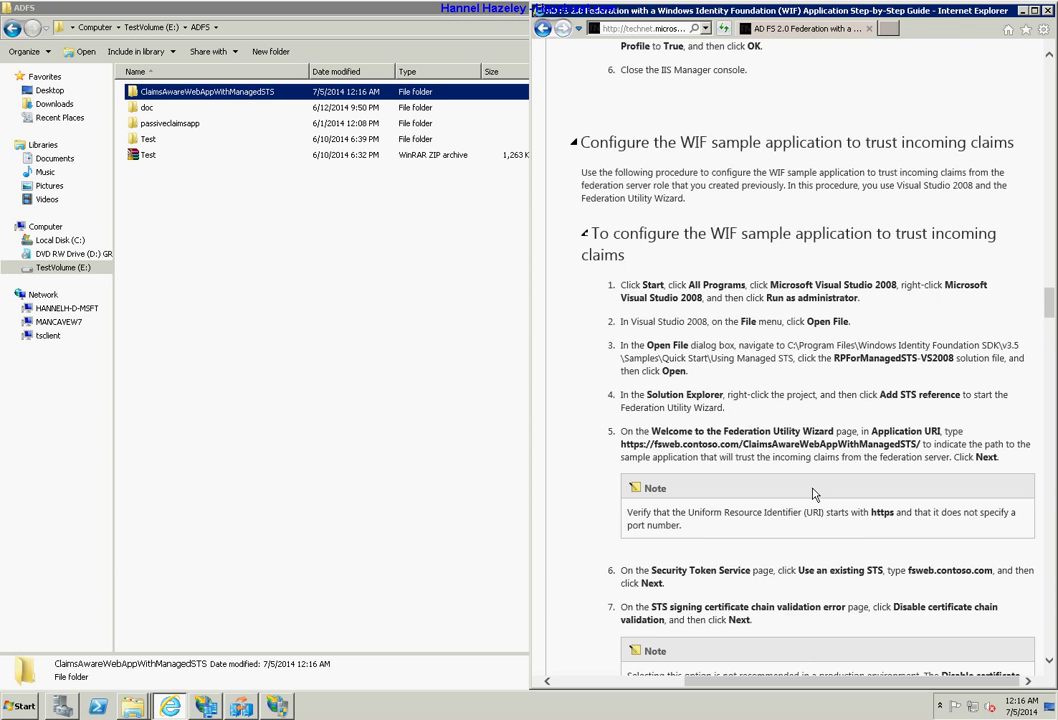
{"action": "scroll", "coordinate": [814, 494], "scroll_direction": "down", "scroll_amount": 2}
{"action": "scroll", "coordinate": [814, 494], "scroll_direction": "down", "scroll_amount": 6}
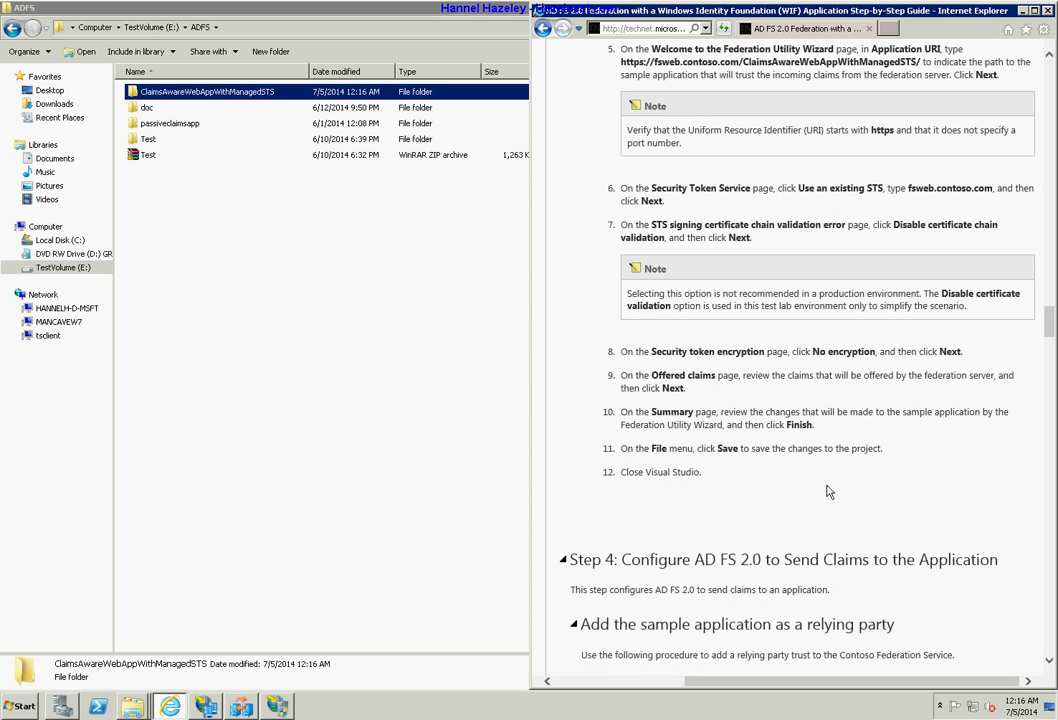
{"action": "scroll", "coordinate": [827, 491], "scroll_direction": "up", "scroll_amount": 20}
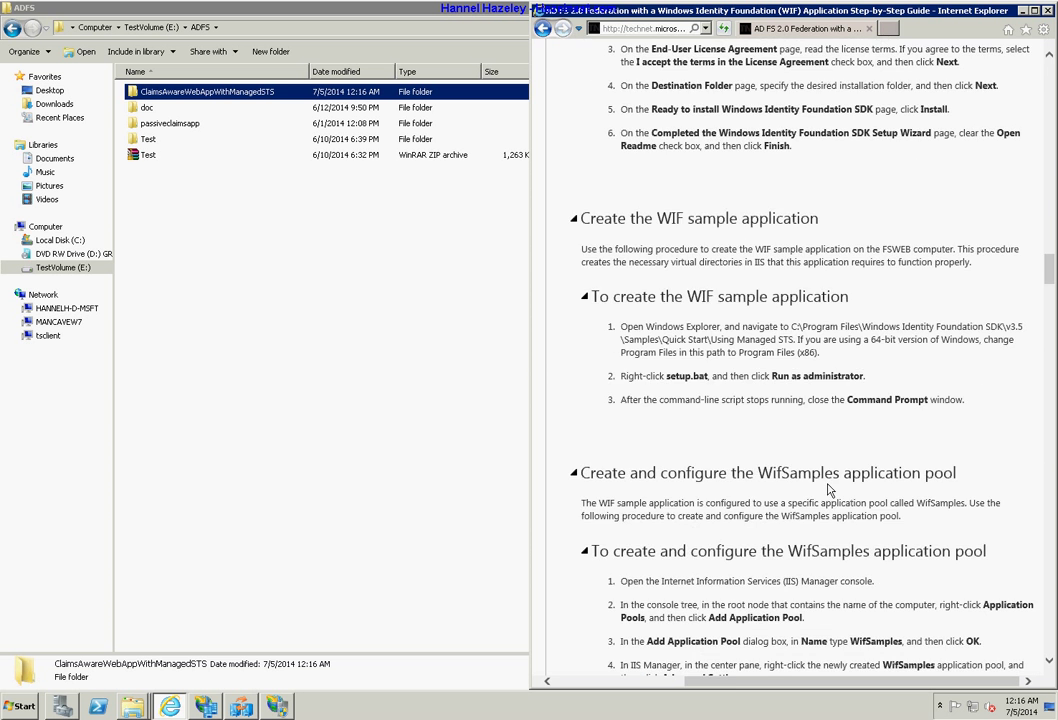
{"action": "scroll", "coordinate": [827, 491], "scroll_direction": "up", "scroll_amount": 8}
{"action": "scroll", "coordinate": [827, 489], "scroll_direction": "down", "scroll_amount": 6}
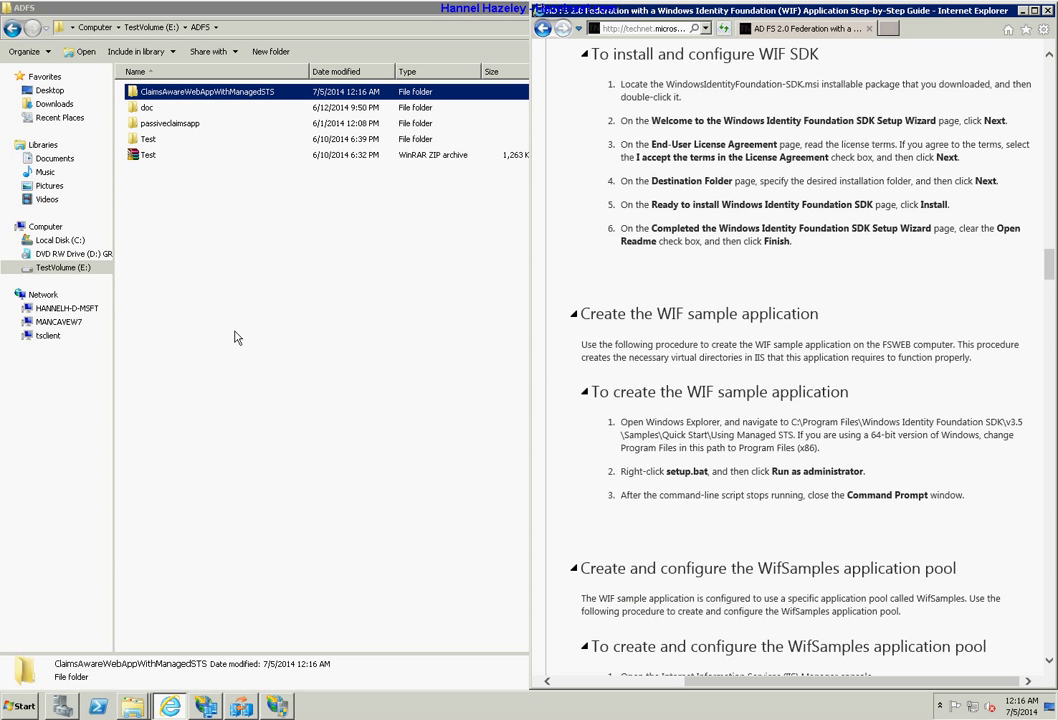
{"action": "left_click", "coordinate": [237, 338]}
{"action": "key", "text": "super+Up"}
Switch to IIS Manager, expand Sites and Default Web Site, and open Default Web Site's context menu.
{"action": "left_click", "coordinate": [277, 31]}
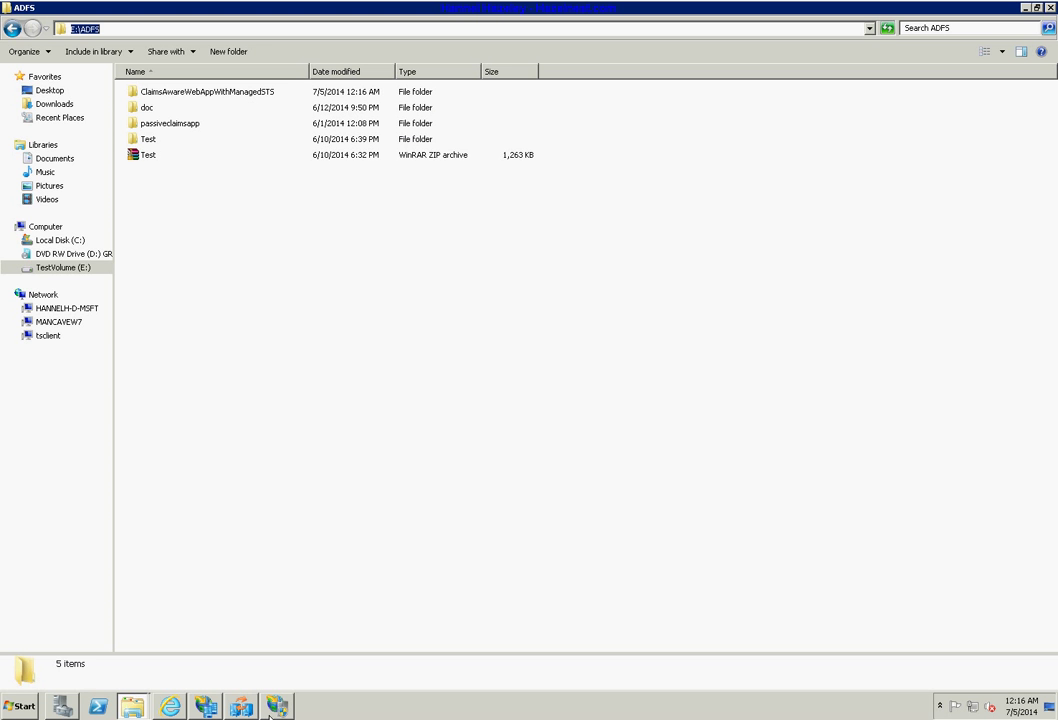
{"action": "mouse_move", "coordinate": [241, 706]}
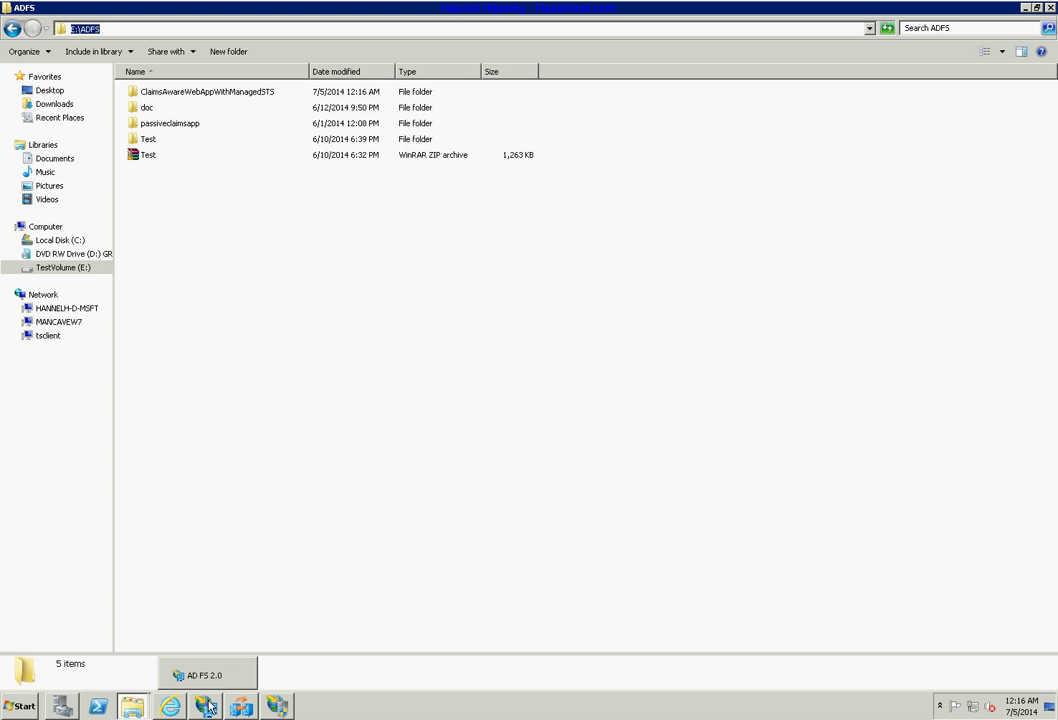
{"action": "left_click", "coordinate": [277, 706]}
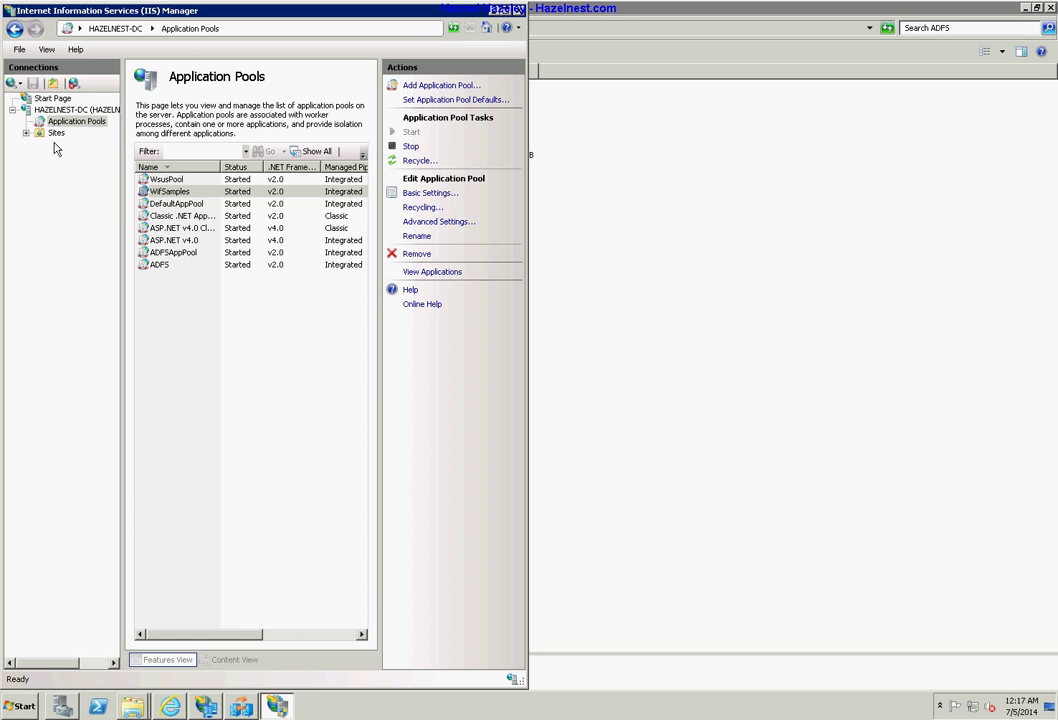
{"action": "left_click", "coordinate": [25, 134]}
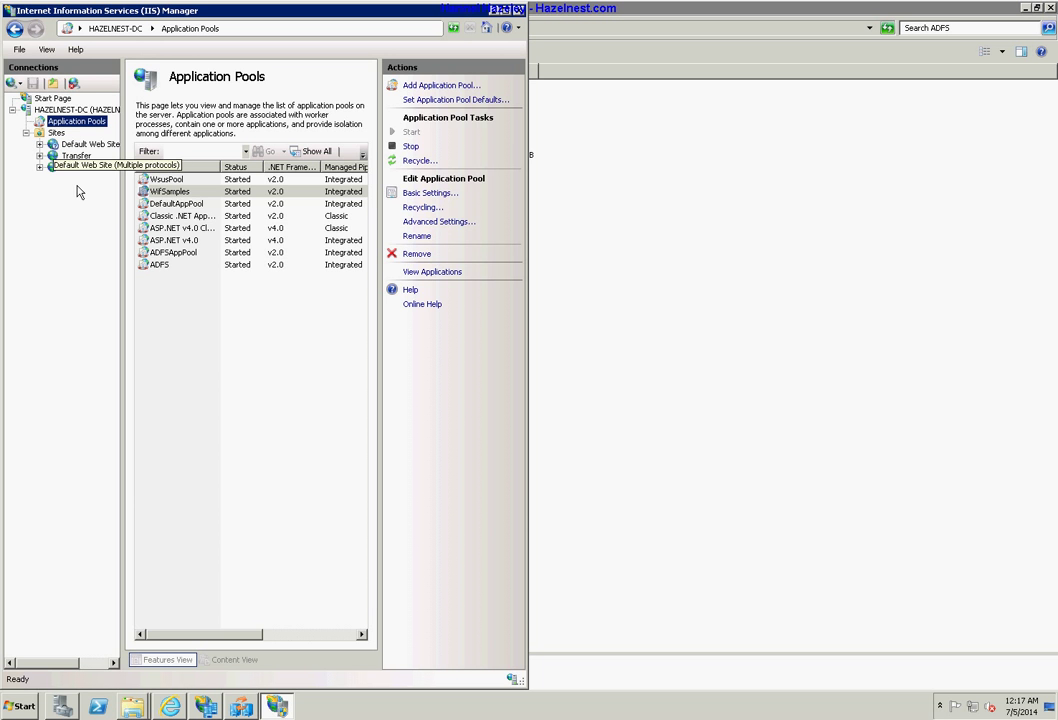
{"action": "left_click", "coordinate": [40, 144]}
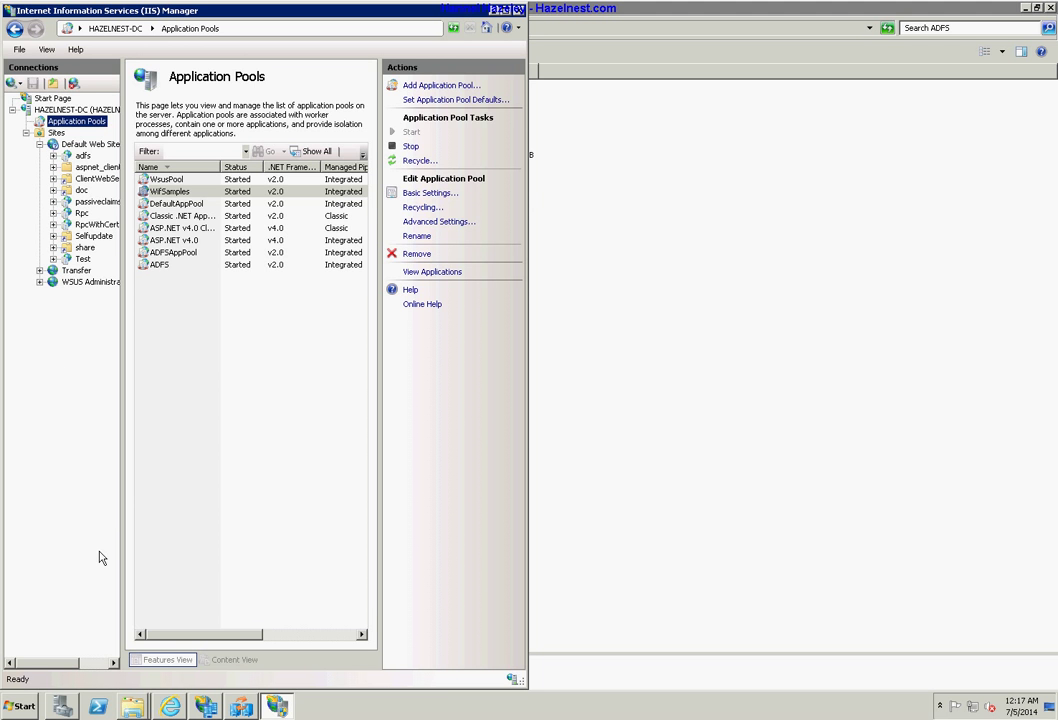
{"action": "left_click_drag", "start_coordinate": [71, 664], "coordinate": [84, 665]}
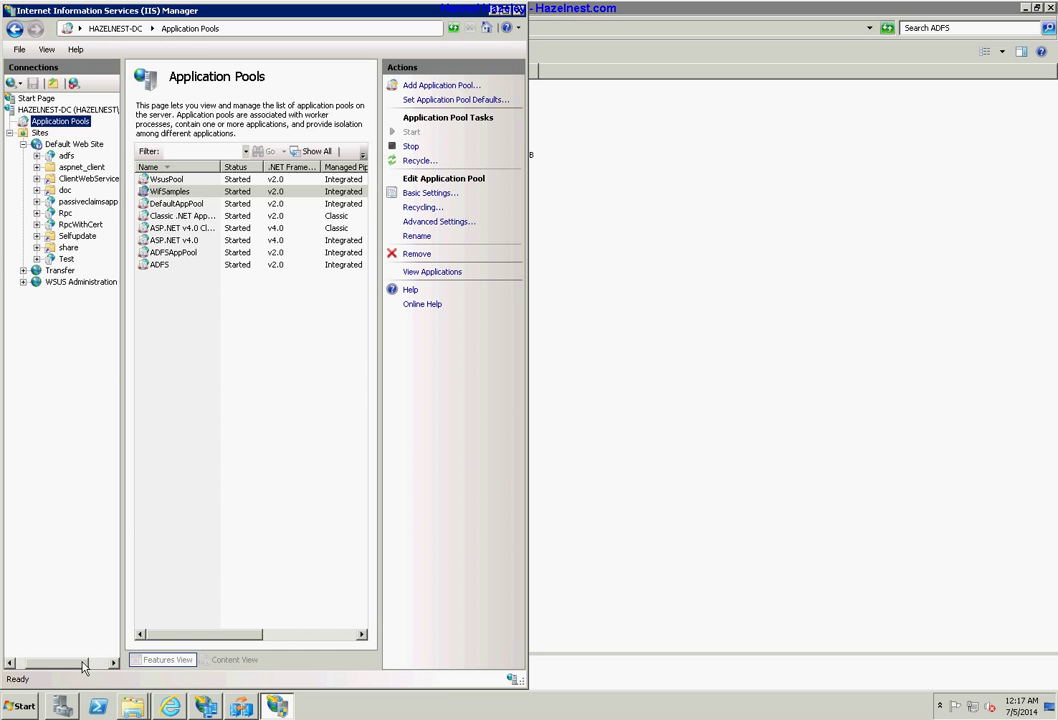
{"action": "right_click", "coordinate": [50, 145]}
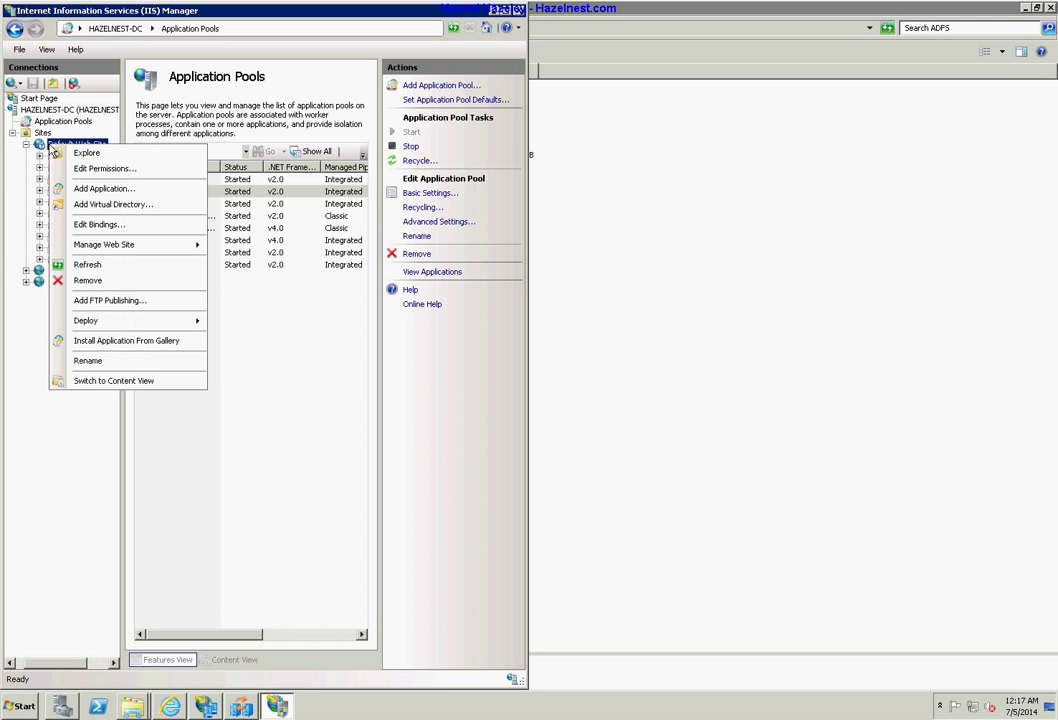
Start adding an application to Default Web Site and select the WifSamples application pool.
{"action": "left_click", "coordinate": [104, 189]}
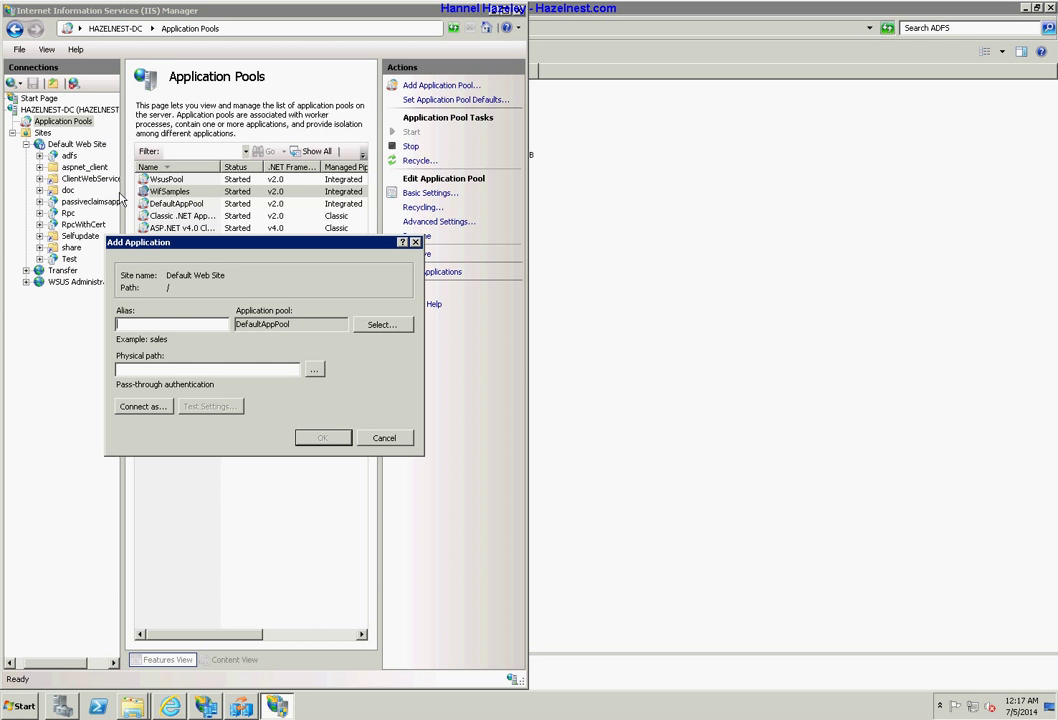
{"action": "left_click", "coordinate": [388, 326]}
{"action": "left_click", "coordinate": [339, 322]}
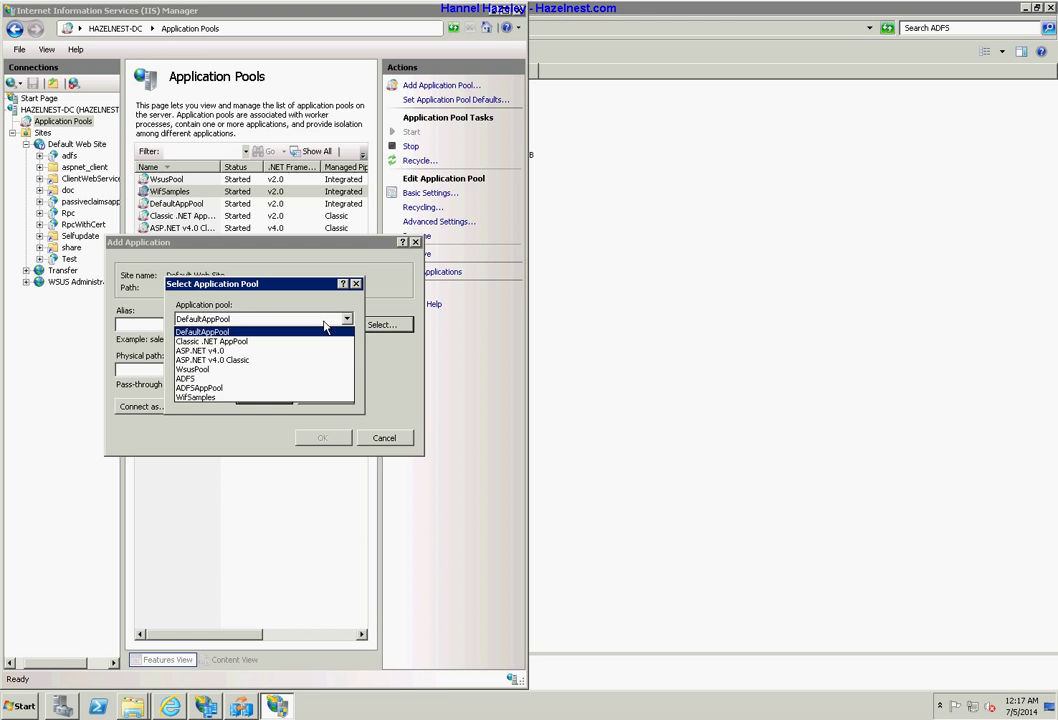
{"action": "left_click", "coordinate": [213, 398]}
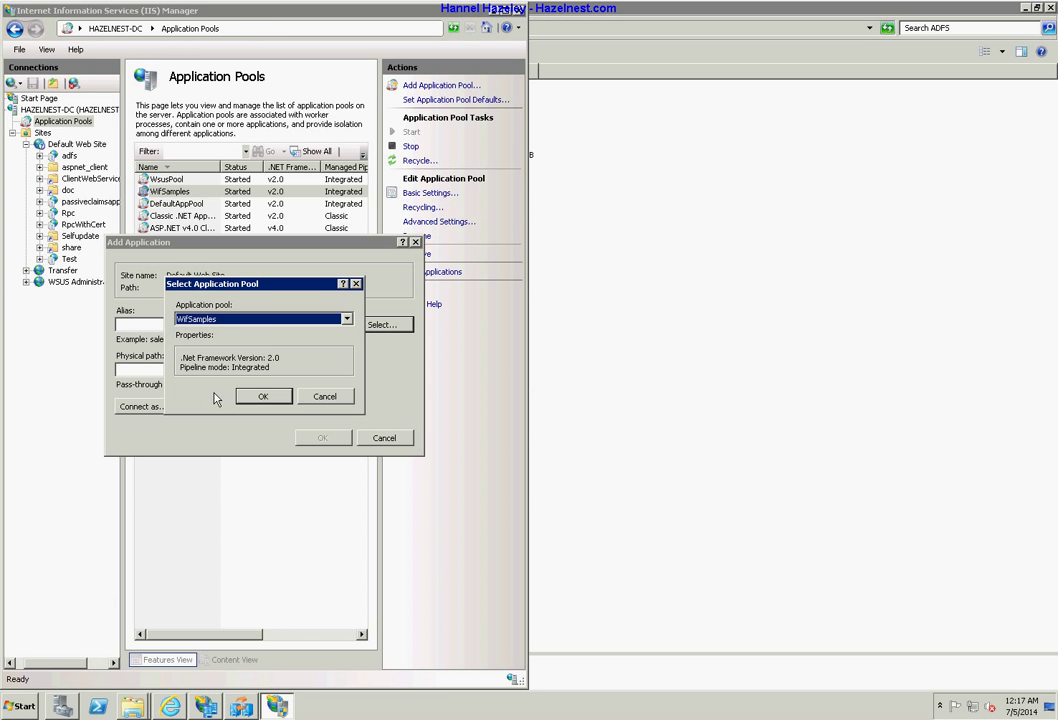
{"action": "left_click", "coordinate": [277, 397]}
Set alias videoTest with physical path E:\ADFS\ClaimsAwareWebAppWithManagedSTS and create the application.
{"action": "left_click", "coordinate": [181, 322]}
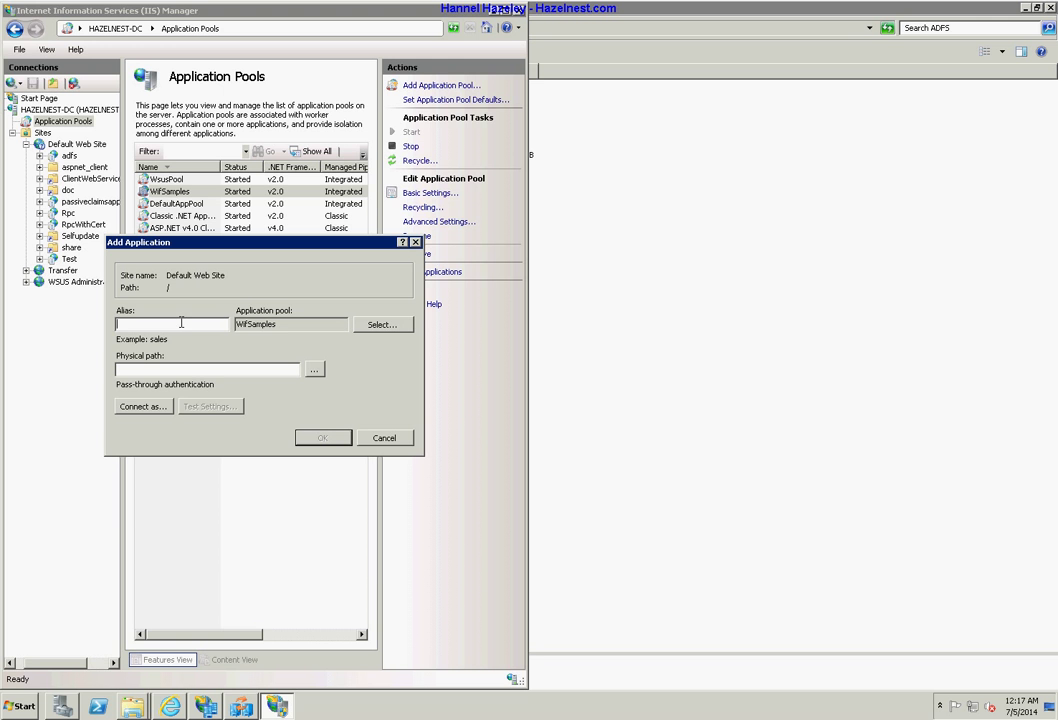
{"action": "type", "text": "videoTest"}
{"action": "key", "text": "Tab"}
{"action": "left_click", "coordinate": [315, 370]}
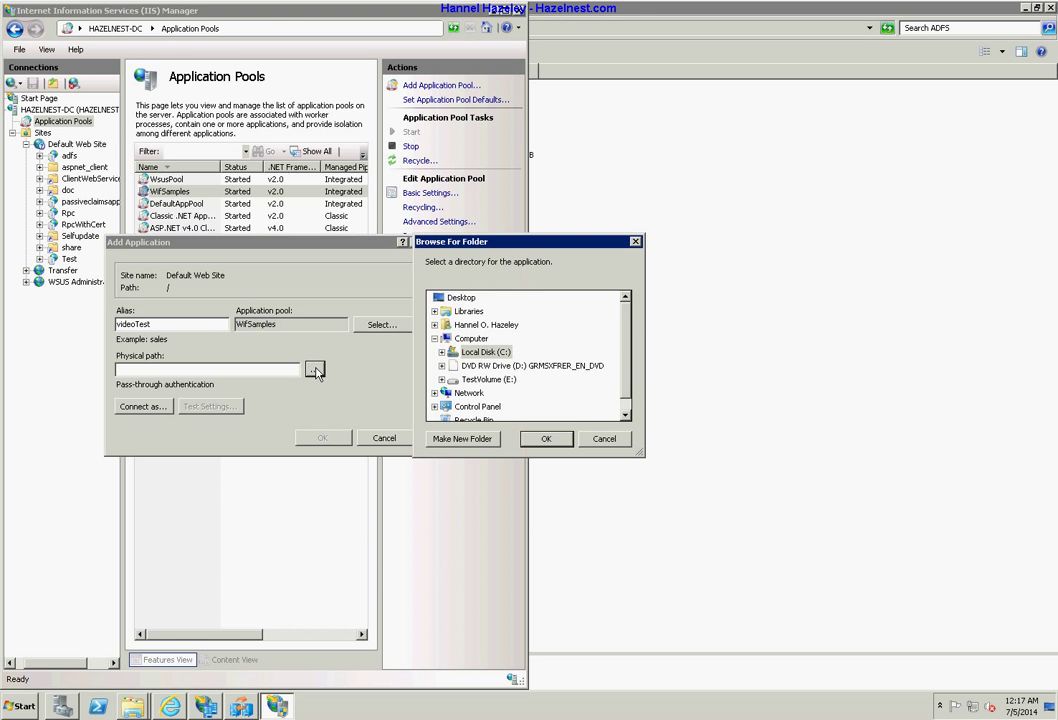
{"action": "double_click", "coordinate": [489, 380]}
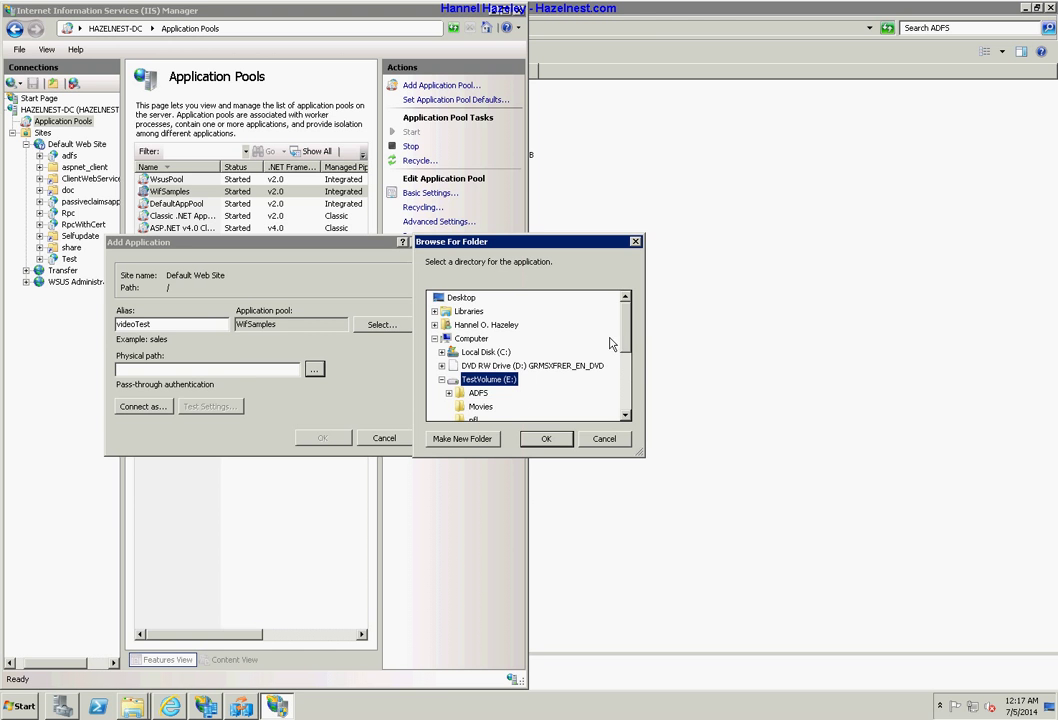
{"action": "double_click", "coordinate": [487, 395]}
{"action": "double_click", "coordinate": [590, 407]}
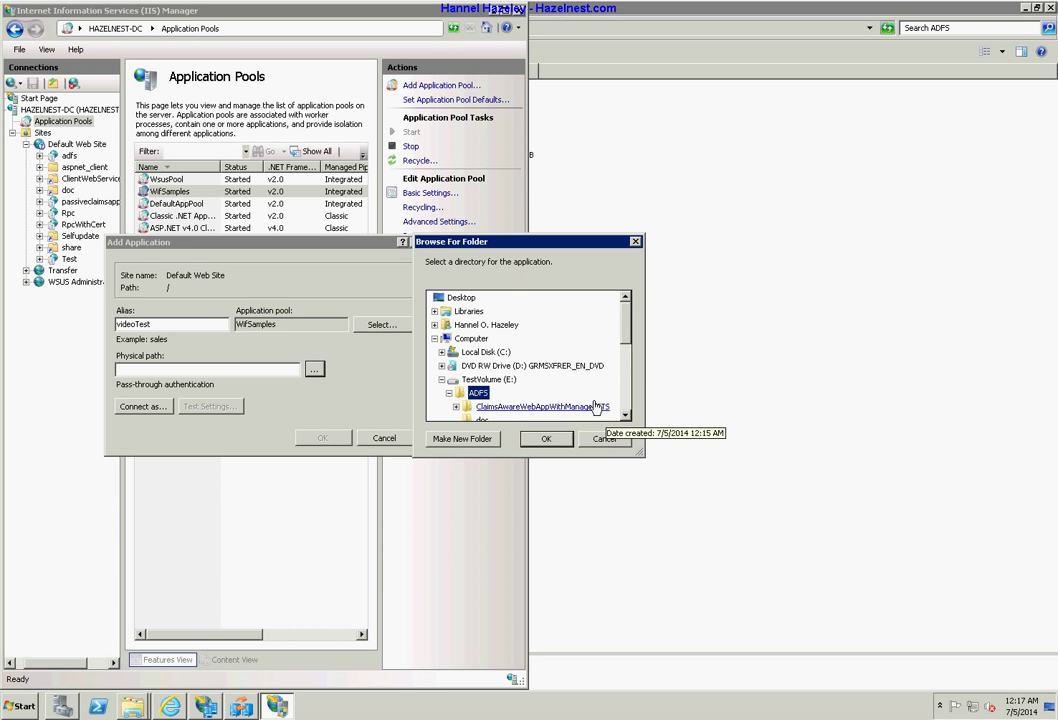
{"action": "left_click", "coordinate": [541, 439]}
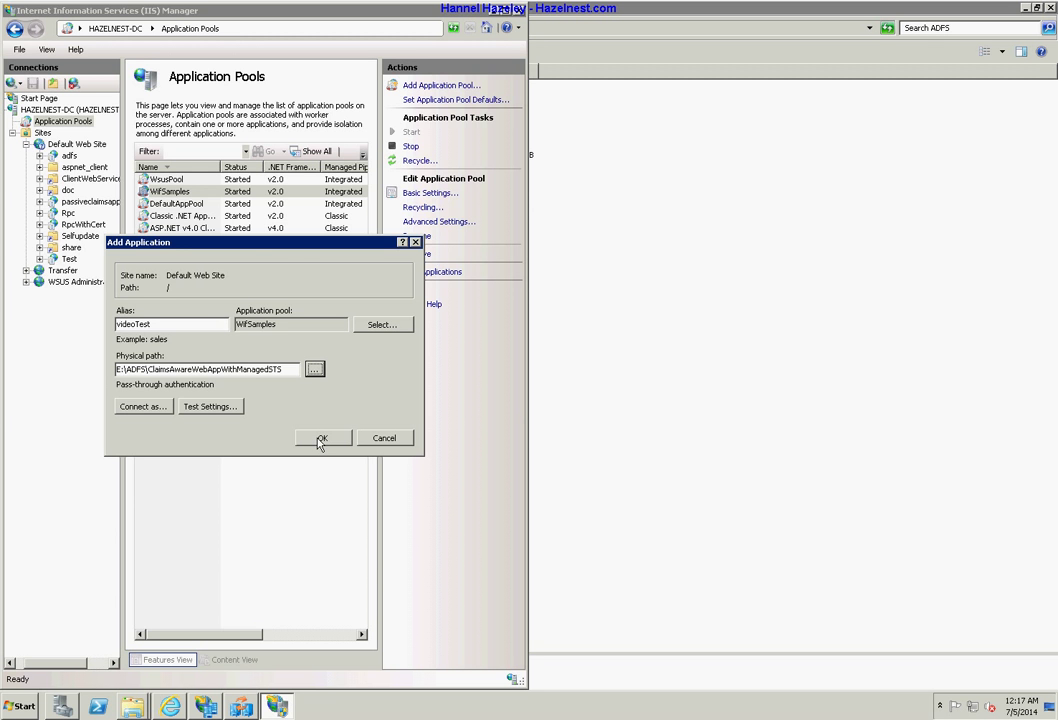
{"action": "left_click", "coordinate": [320, 440]}
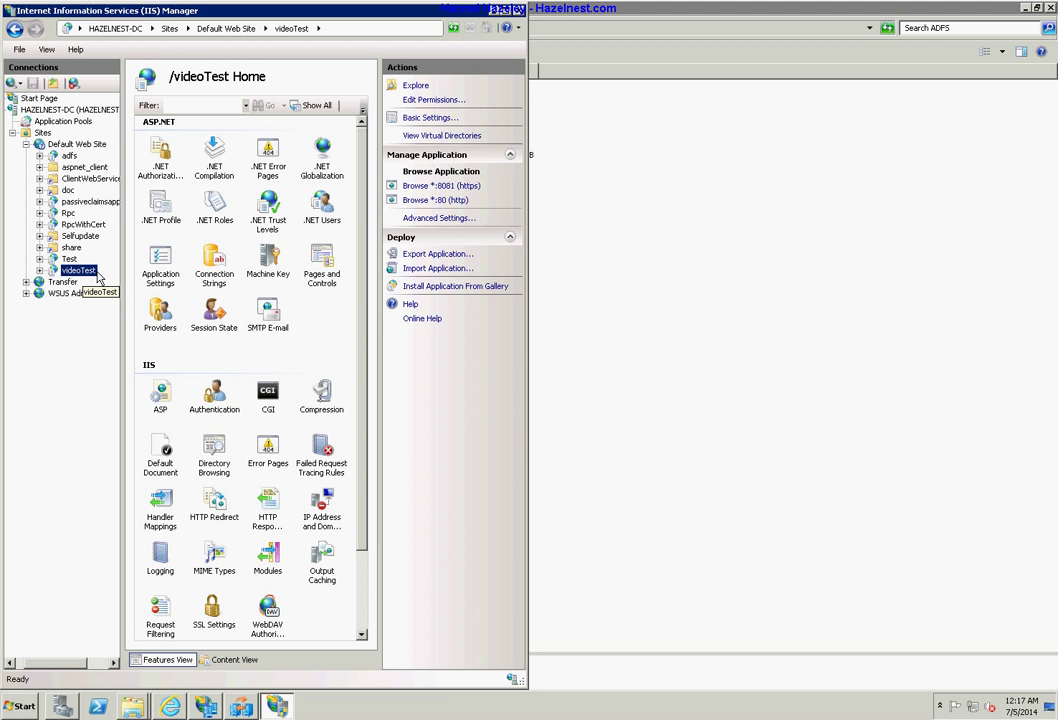
Try browsing videoTest from its context menu, then check the other windows and return to IIS Manager.
{"action": "right_click", "coordinate": [94, 272]}
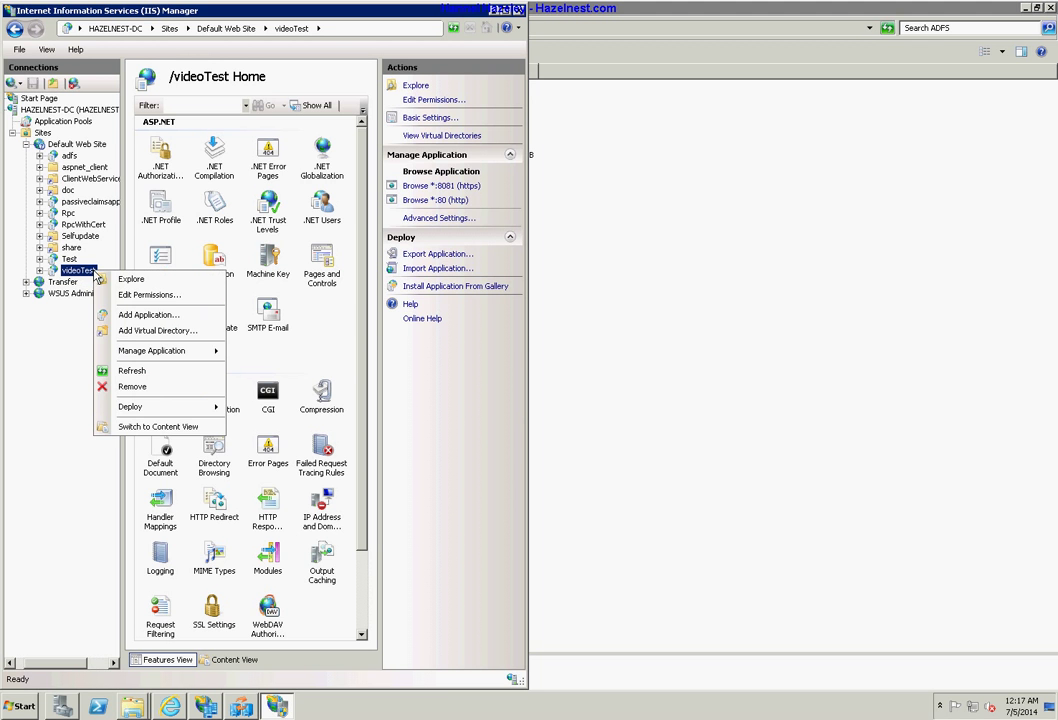
{"action": "mouse_move", "coordinate": [202, 353]}
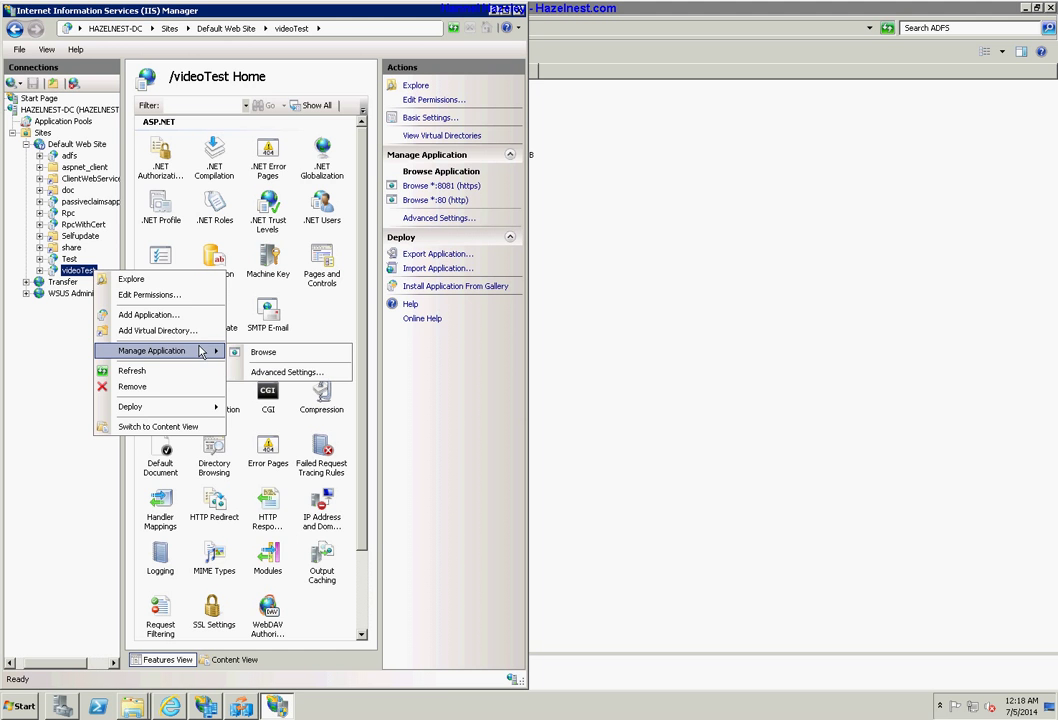
{"action": "left_click", "coordinate": [263, 353]}
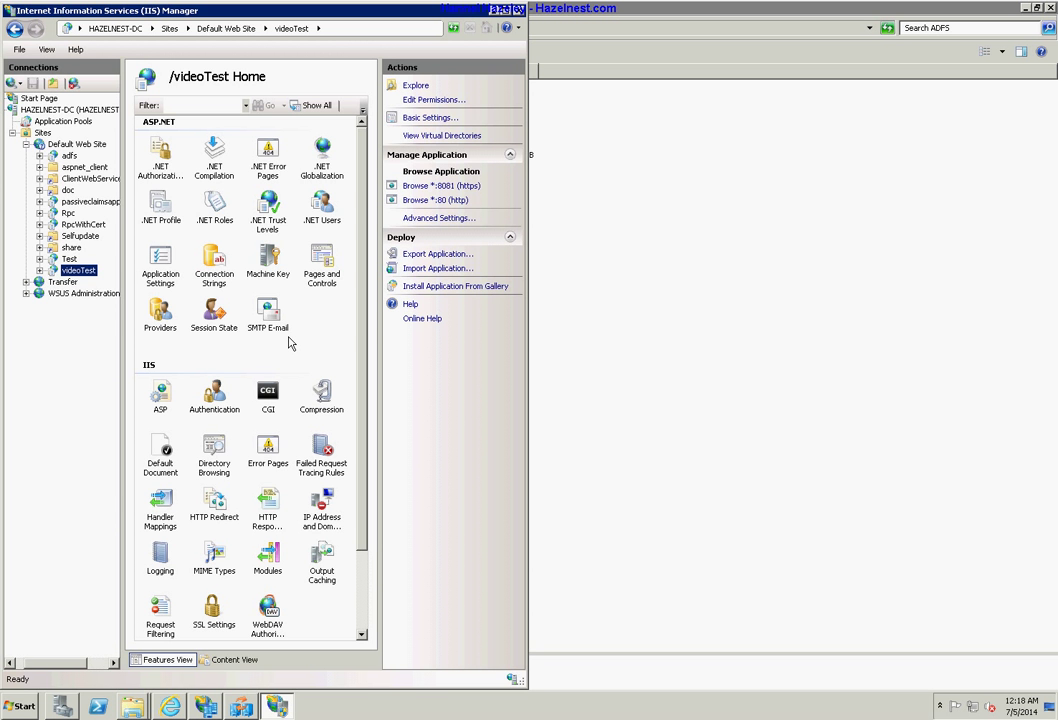
{"action": "left_click", "coordinate": [618, 268]}
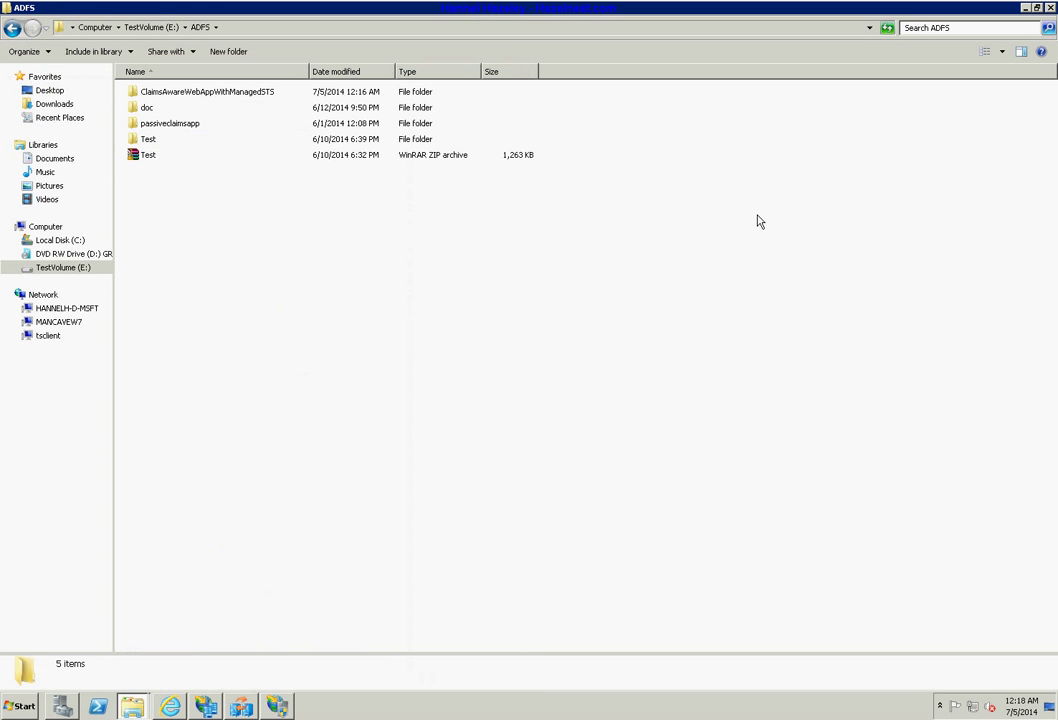
{"action": "left_click", "coordinate": [170, 707]}
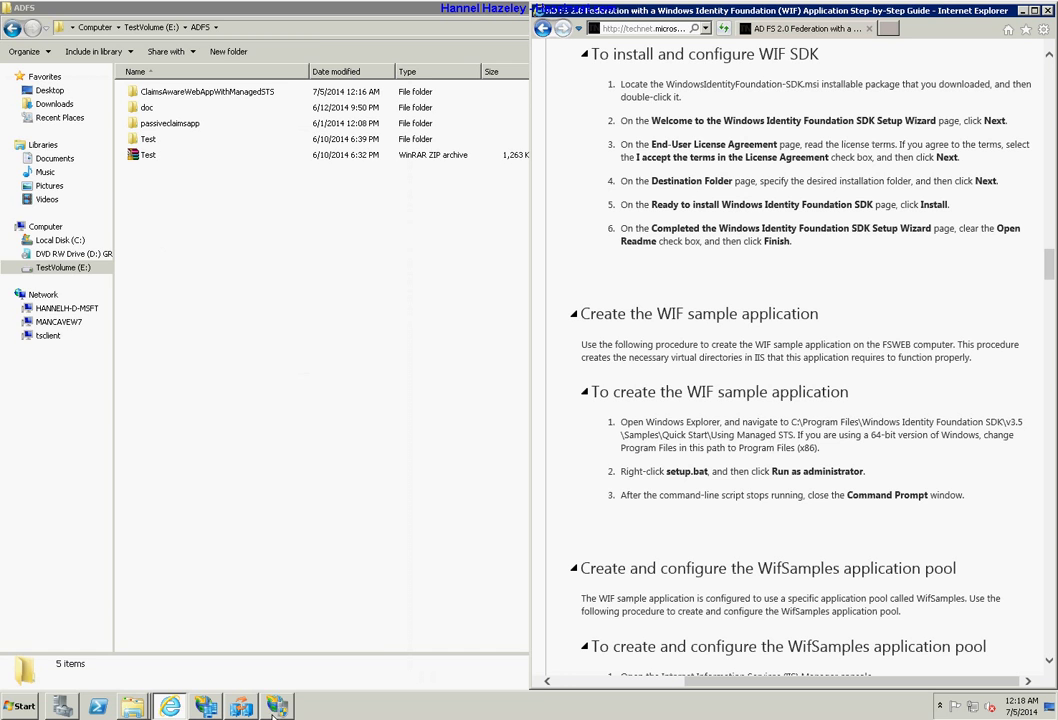
{"action": "left_click", "coordinate": [276, 708]}
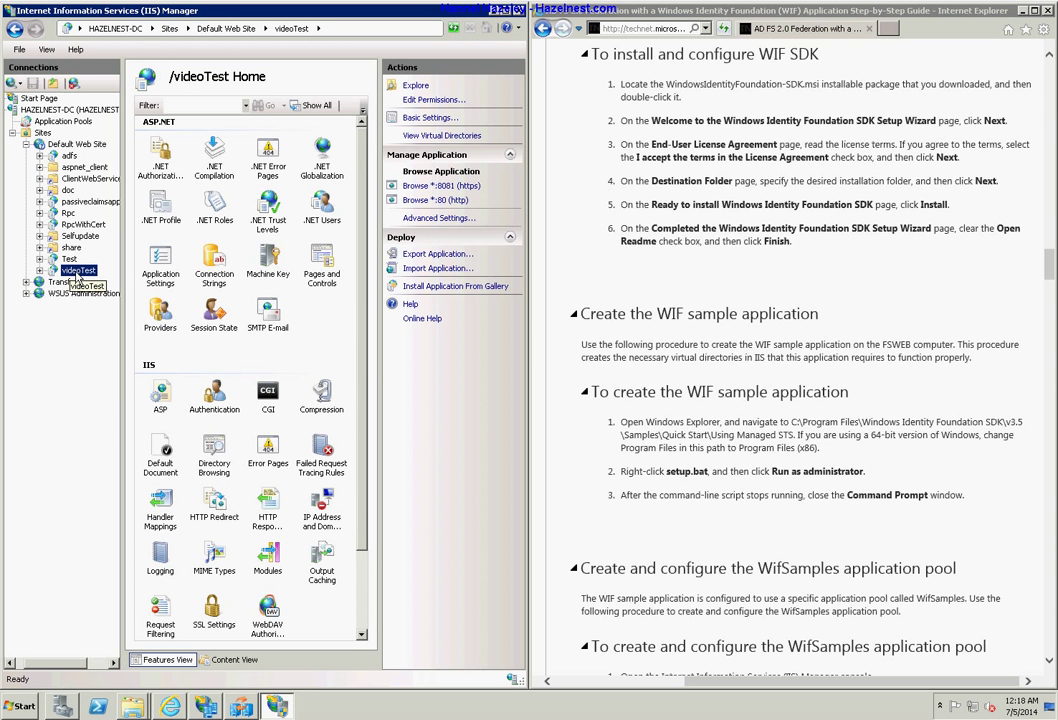
Expand videoTest and browse it over HTTPS on port 8081 from the Actions pane.
{"action": "right_click", "coordinate": [76, 277]}
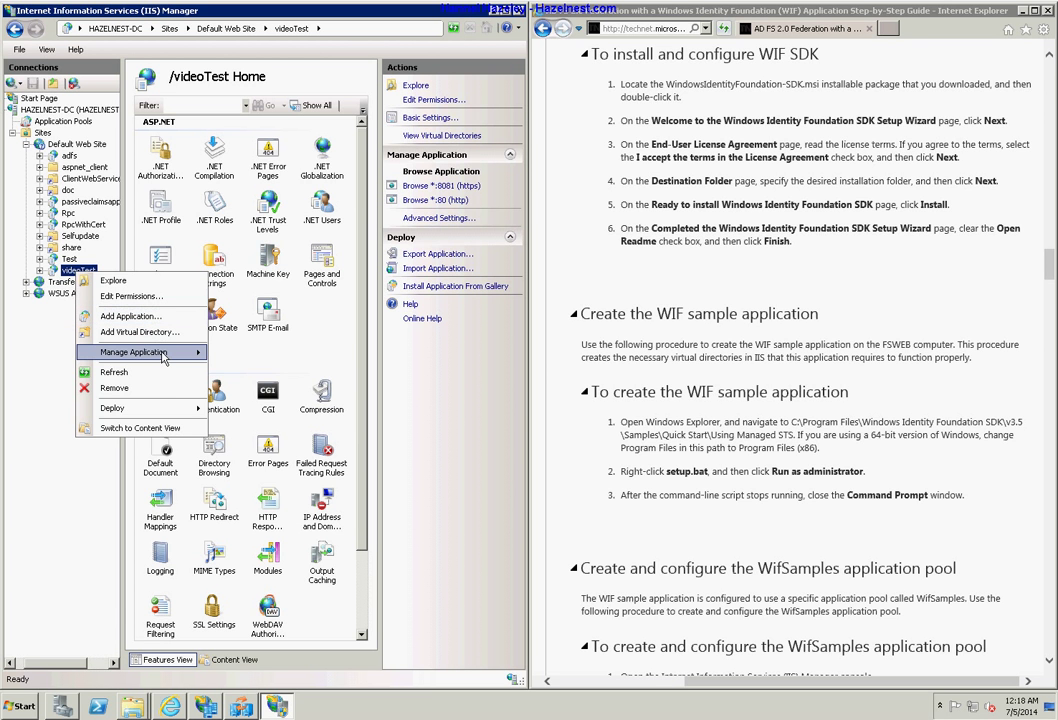
{"action": "mouse_move", "coordinate": [163, 354]}
{"action": "left_click", "coordinate": [243, 354]}
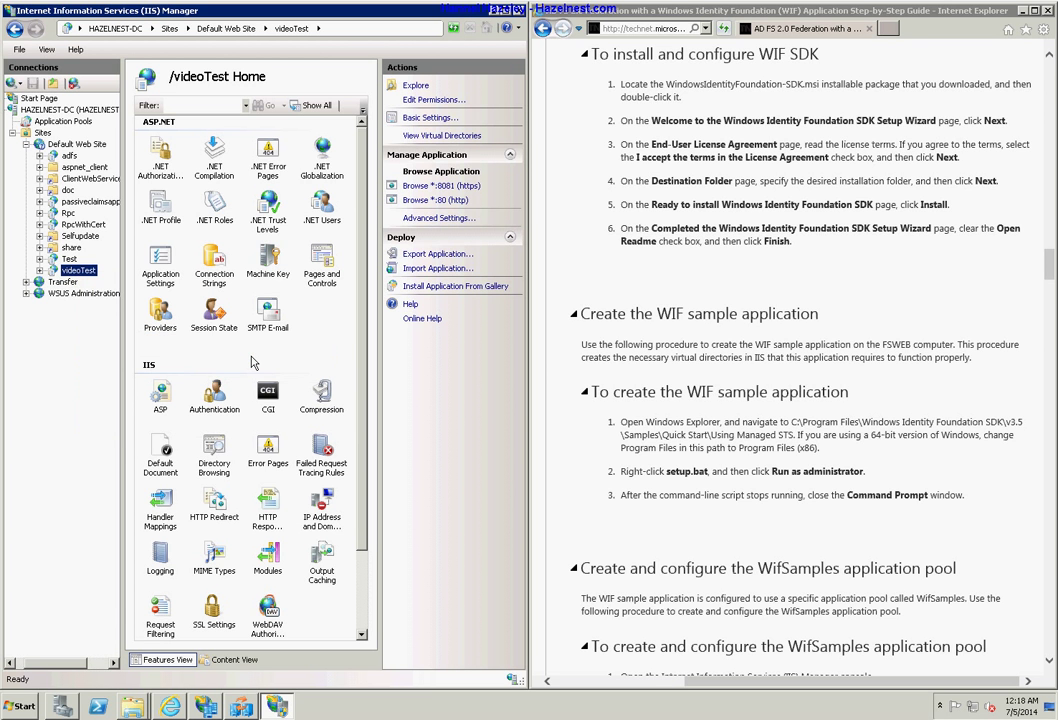
{"action": "left_click", "coordinate": [40, 271]}
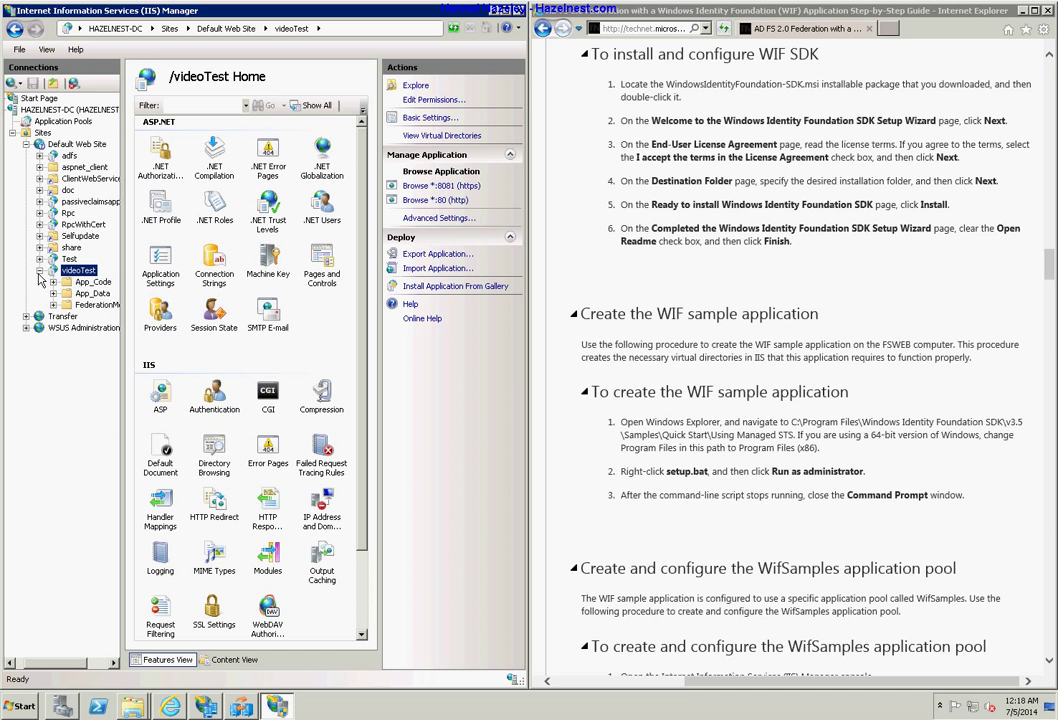
{"action": "right_click", "coordinate": [72, 272]}
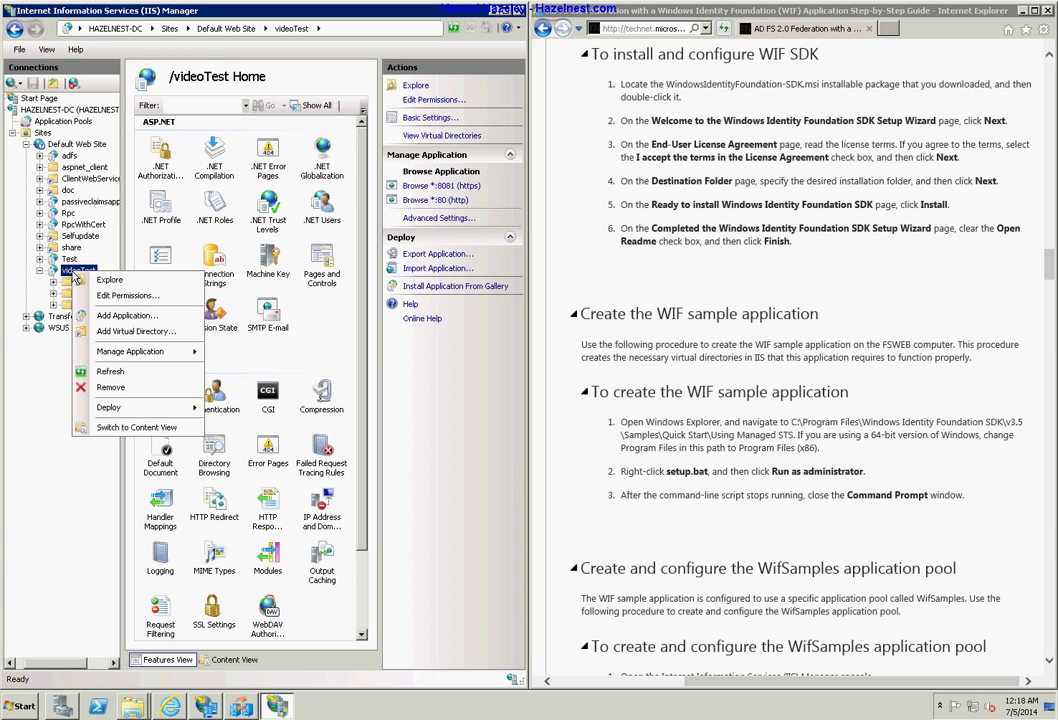
{"action": "left_click", "coordinate": [411, 345]}
{"action": "left_click", "coordinate": [458, 190]}
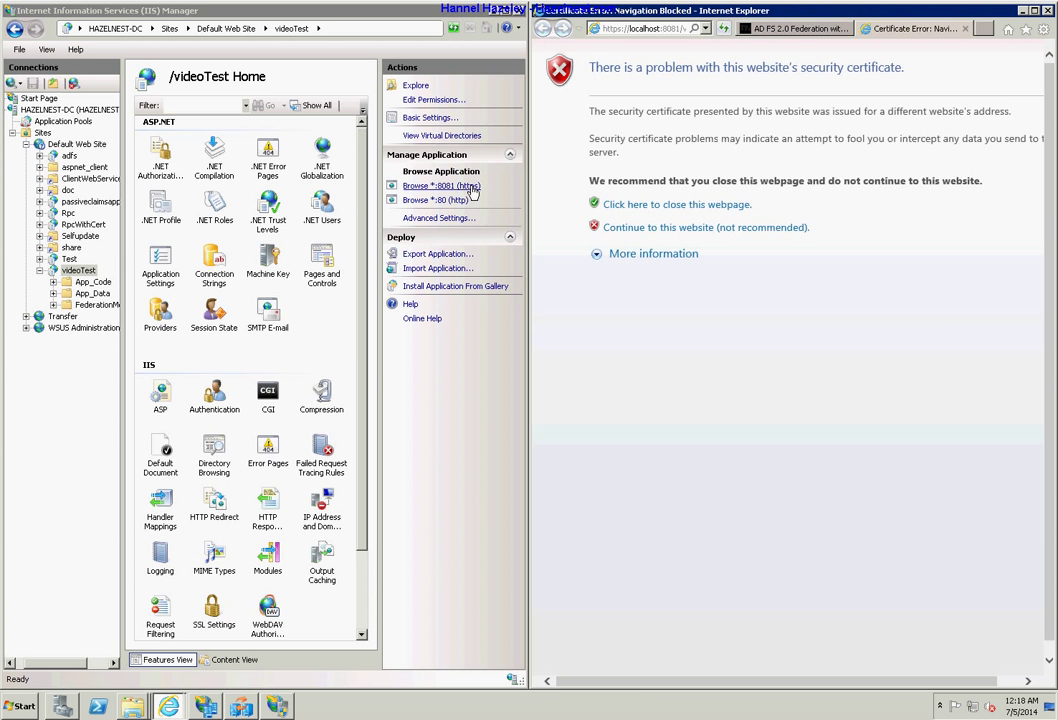
{"action": "left_click", "coordinate": [700, 228]}
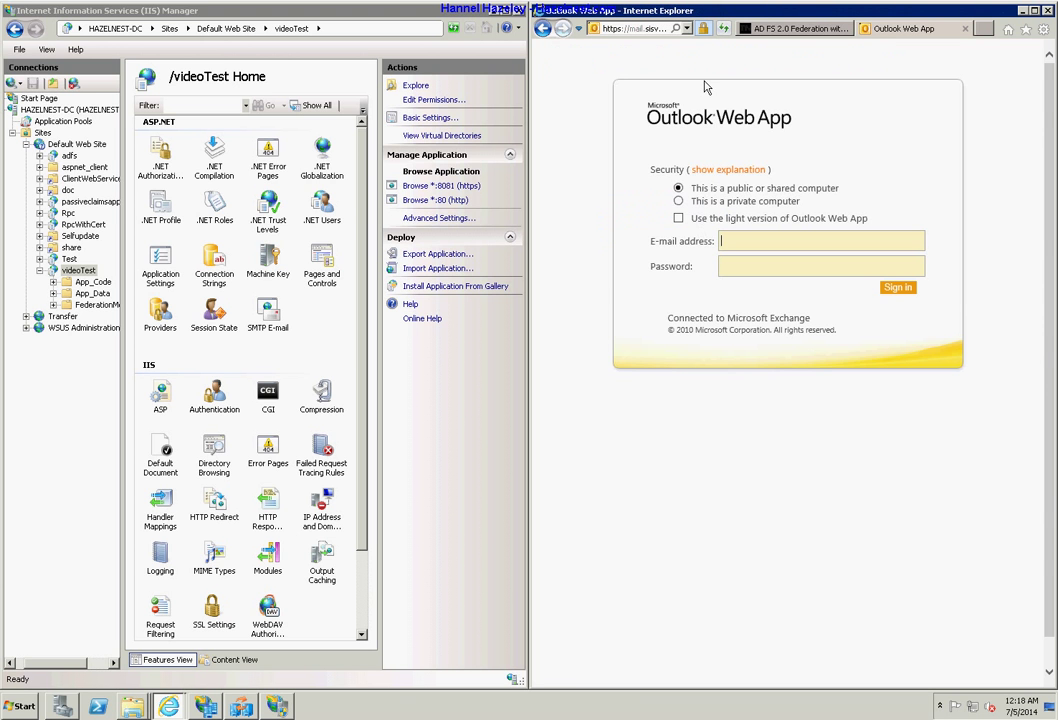
{"action": "left_click", "coordinate": [543, 29]}
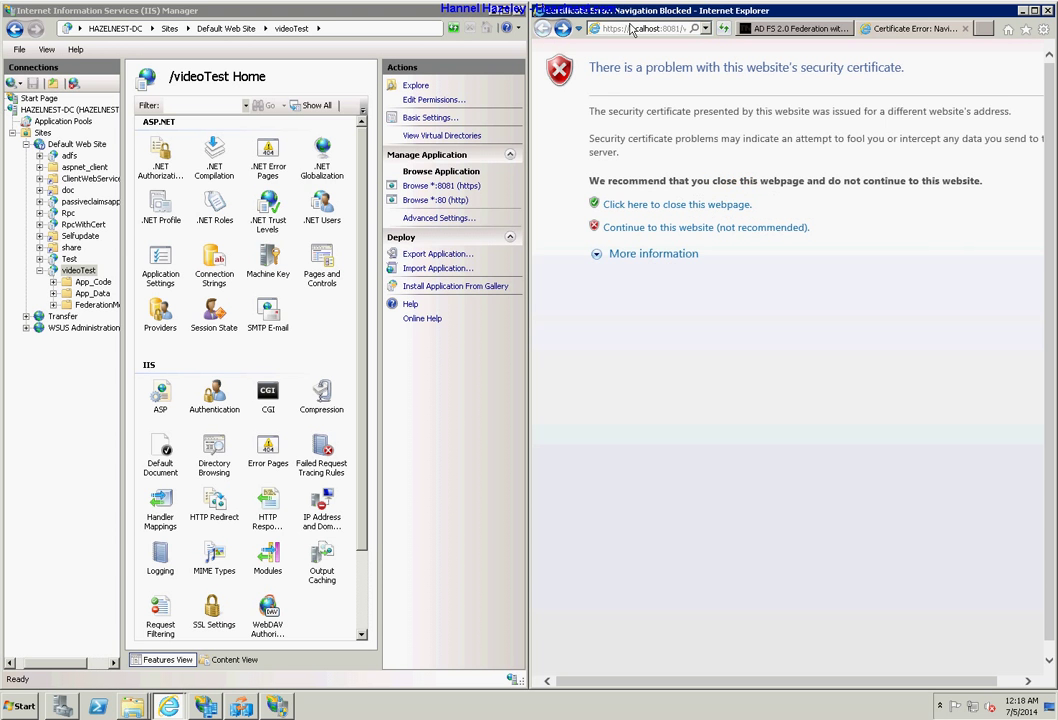
{"action": "left_click", "coordinate": [683, 30]}
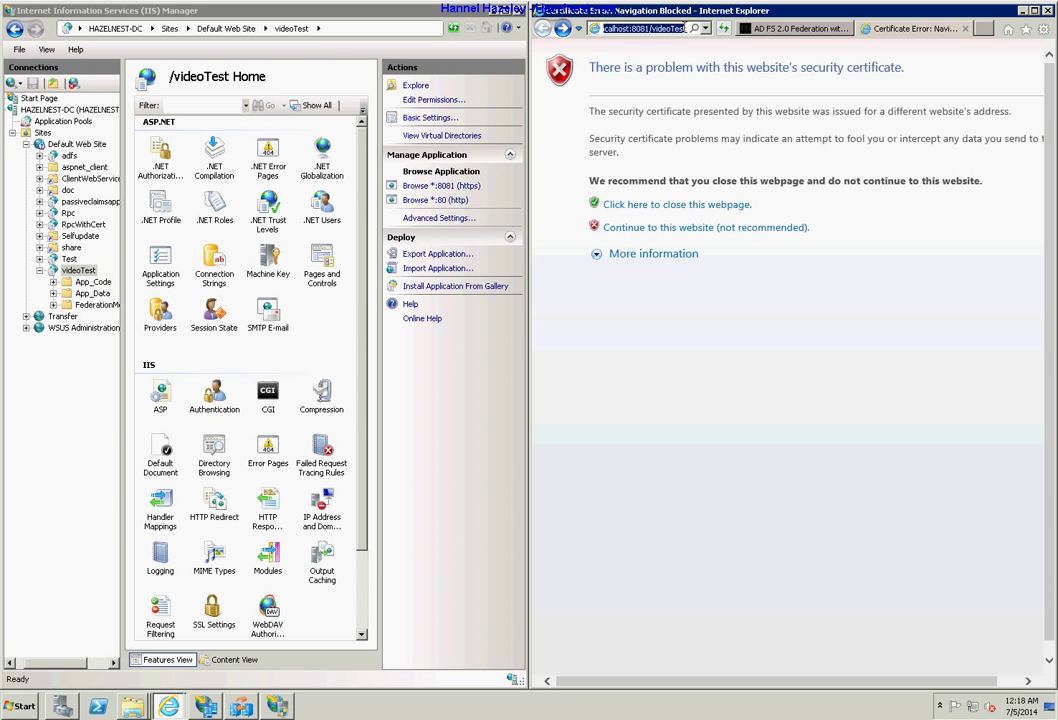
{"action": "left_click", "coordinate": [687, 31]}
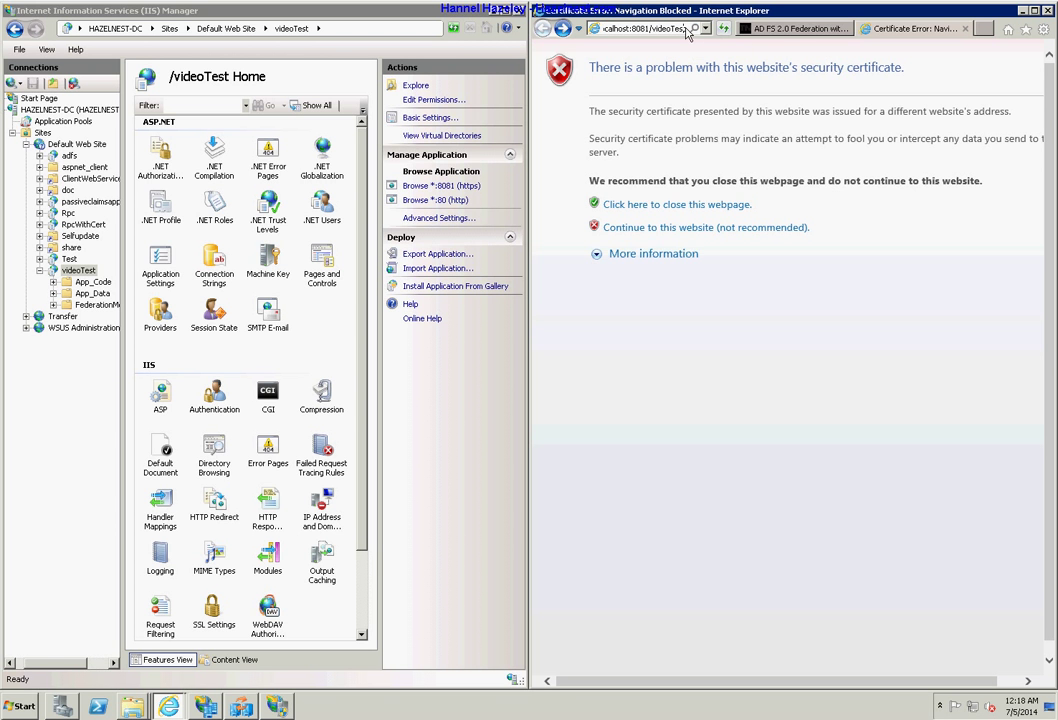
{"action": "double_click", "coordinate": [674, 31]}
{"action": "left_click", "coordinate": [674, 31]}
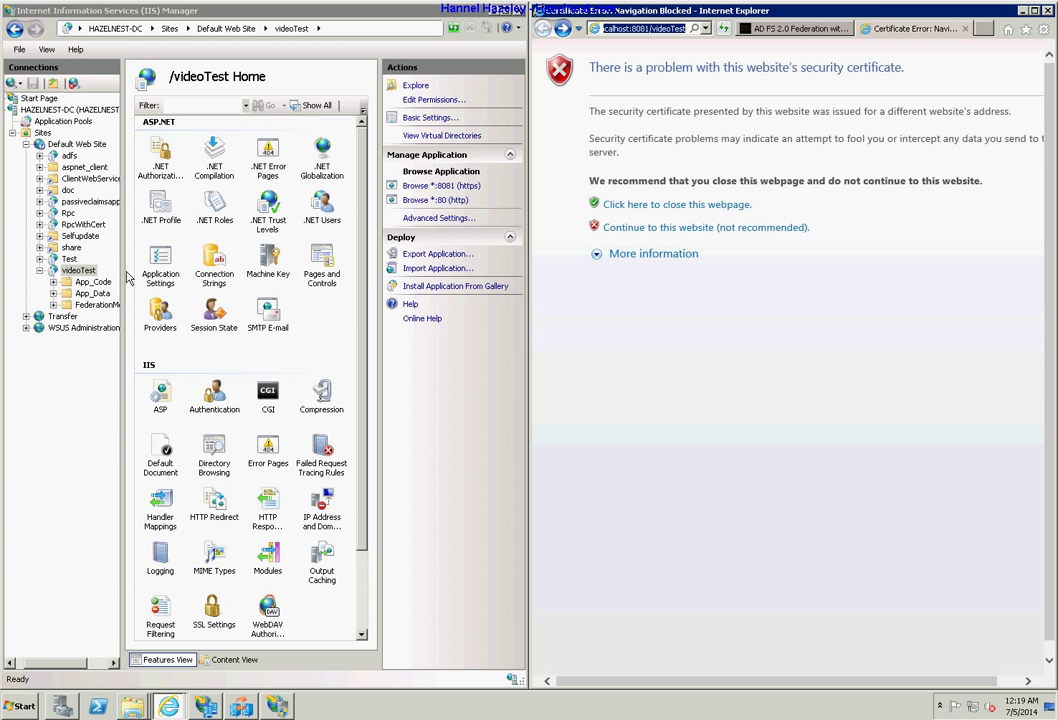
Close the Certificate Error tab and scroll the WIF guide to the Federation Utility steps.
{"action": "left_click", "coordinate": [966, 30]}
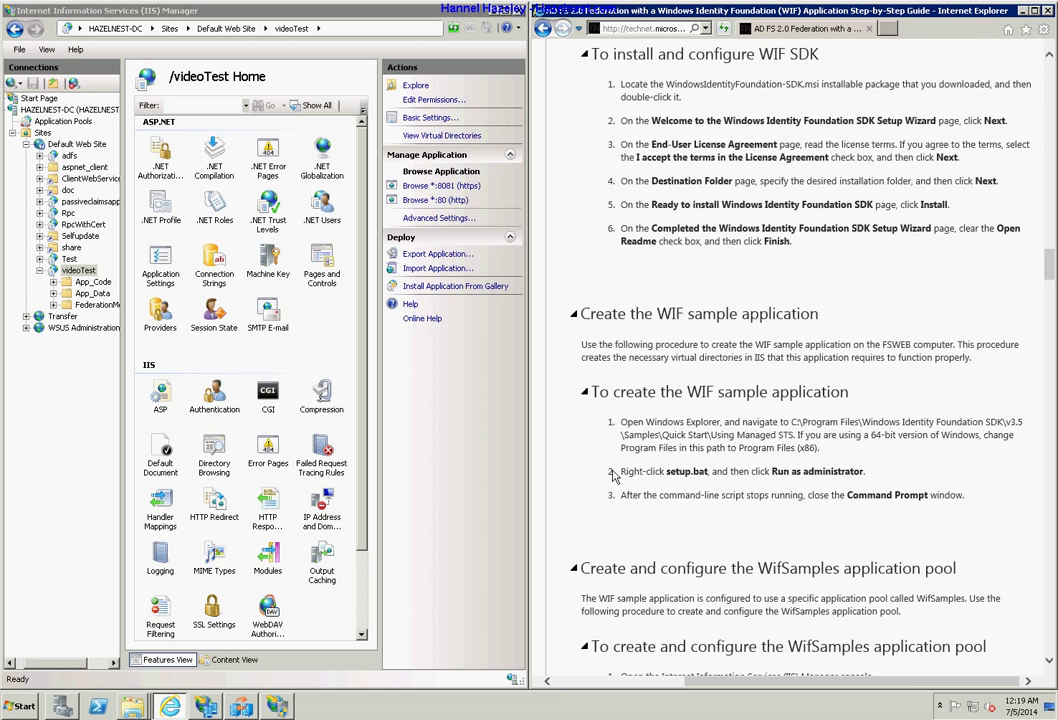
{"action": "scroll", "coordinate": [688, 244], "scroll_direction": "down", "scroll_amount": 10}
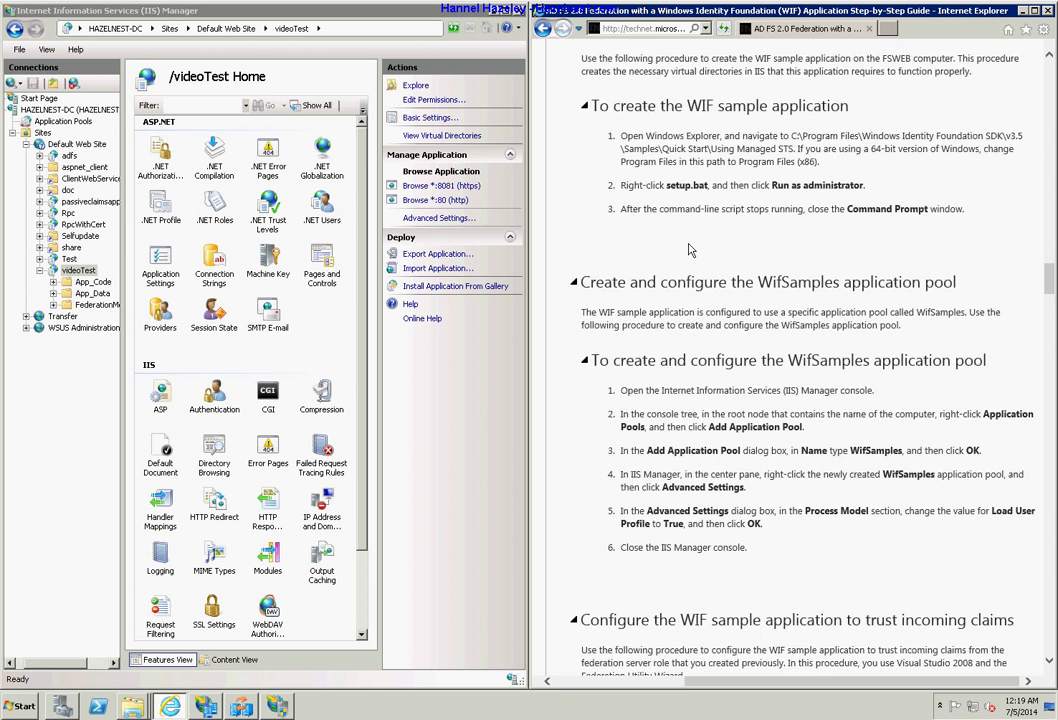
{"action": "scroll", "coordinate": [689, 250], "scroll_direction": "down", "scroll_amount": 5}
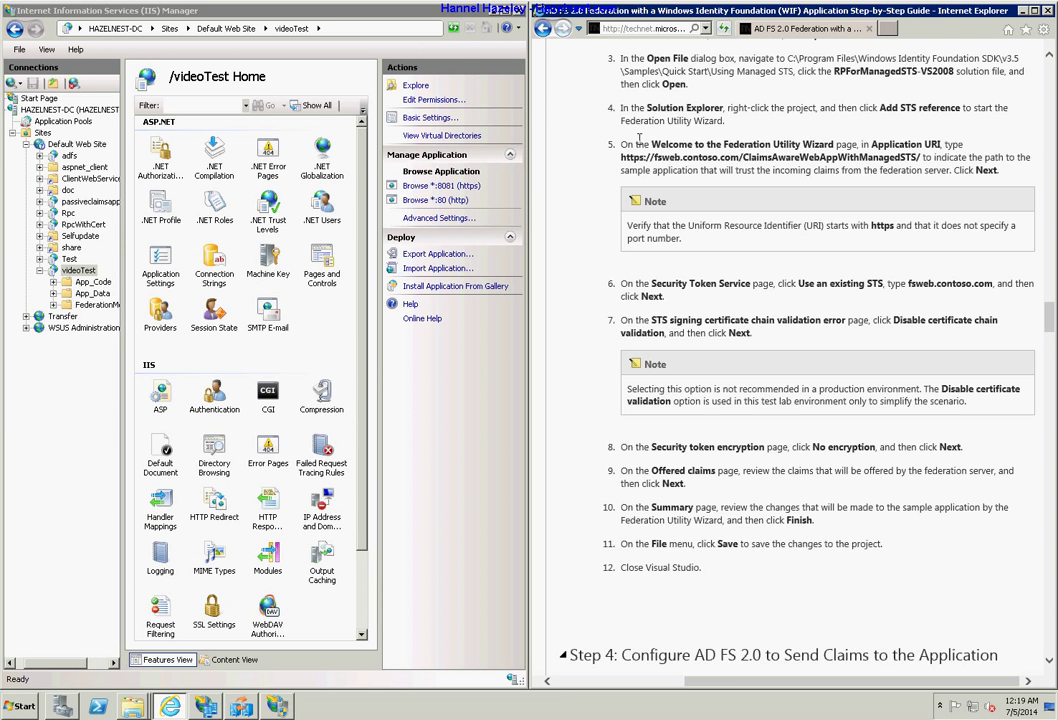
{"action": "scroll", "coordinate": [692, 158], "scroll_direction": "up", "scroll_amount": 3}
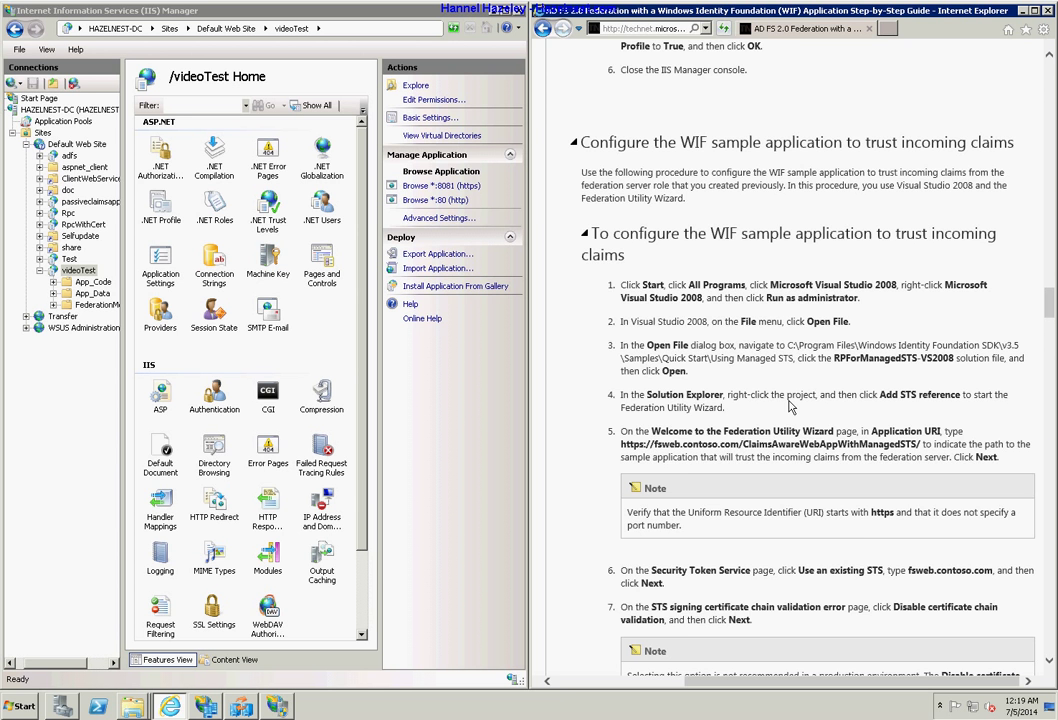
{"action": "scroll", "coordinate": [780, 420], "scroll_direction": "up", "scroll_amount": 3}
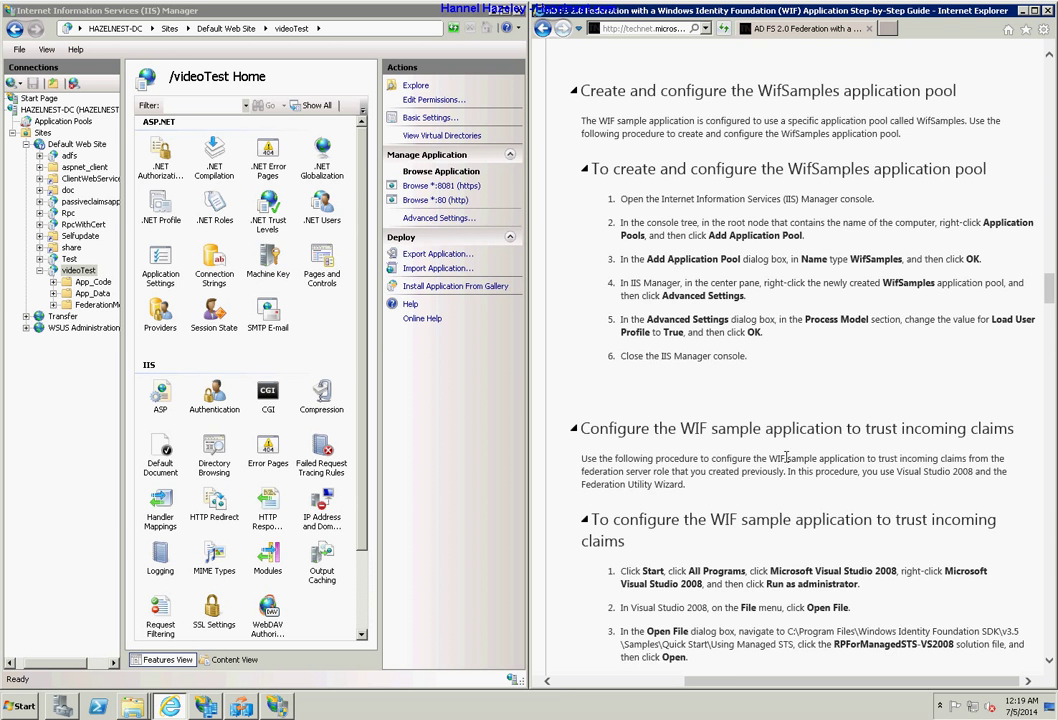
{"action": "scroll", "coordinate": [787, 457], "scroll_direction": "down", "scroll_amount": 4}
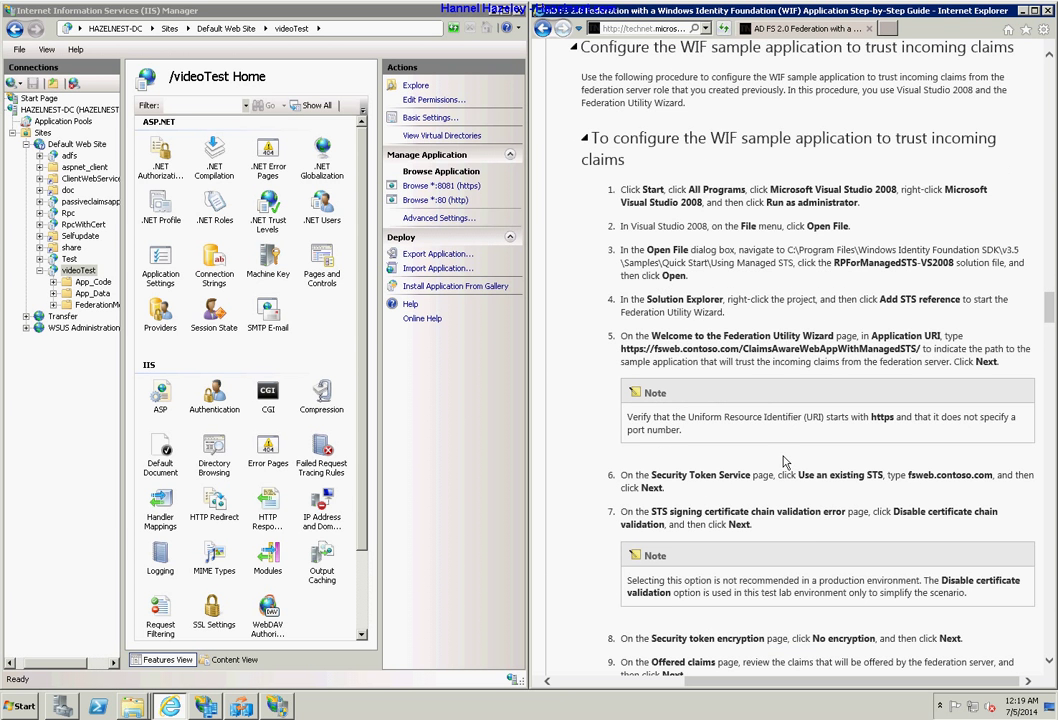
{"action": "scroll", "coordinate": [785, 462], "scroll_direction": "down", "scroll_amount": 2}
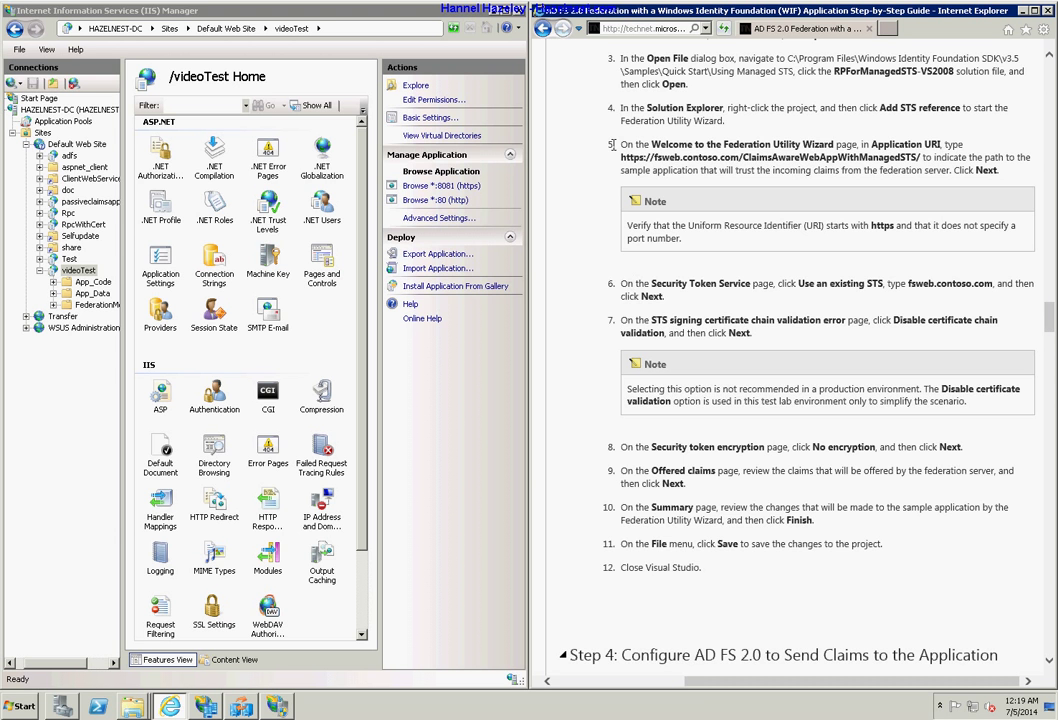
Highlight the guide's Federation Utility wizard steps, then clear the selection.
{"action": "left_click_drag", "start_coordinate": [621, 142], "coordinate": [855, 582]}
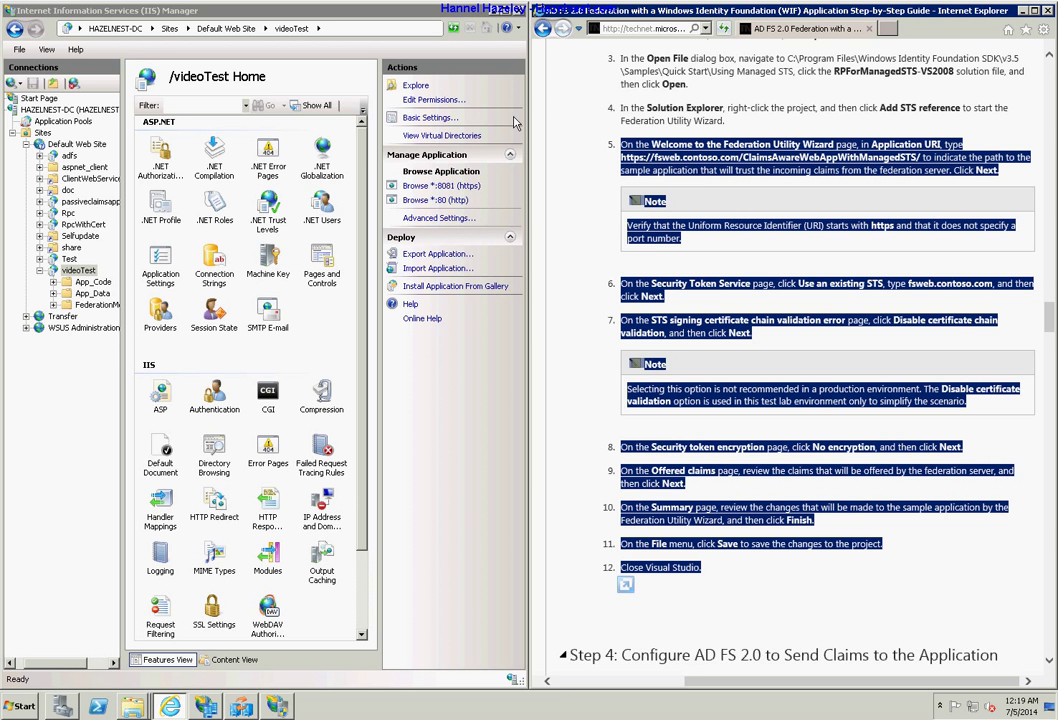
{"action": "left_click", "coordinate": [600, 585]}
{"action": "scroll", "coordinate": [805, 605], "scroll_direction": "down", "scroll_amount": 3}
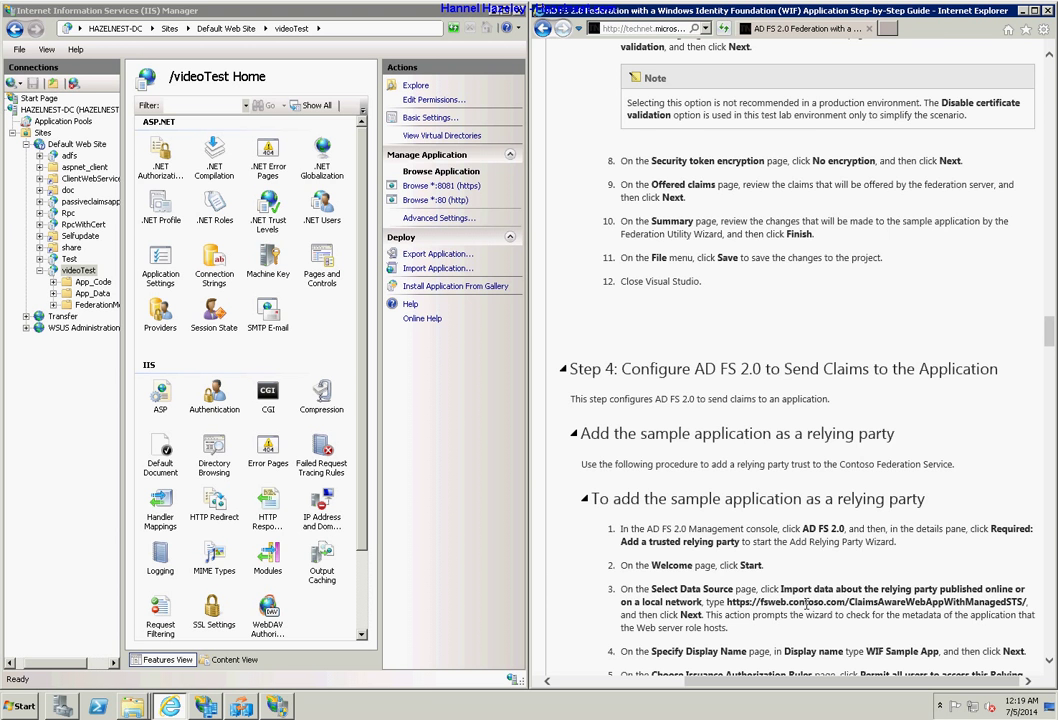
{"action": "scroll", "coordinate": [806, 604], "scroll_direction": "up", "scroll_amount": 2}
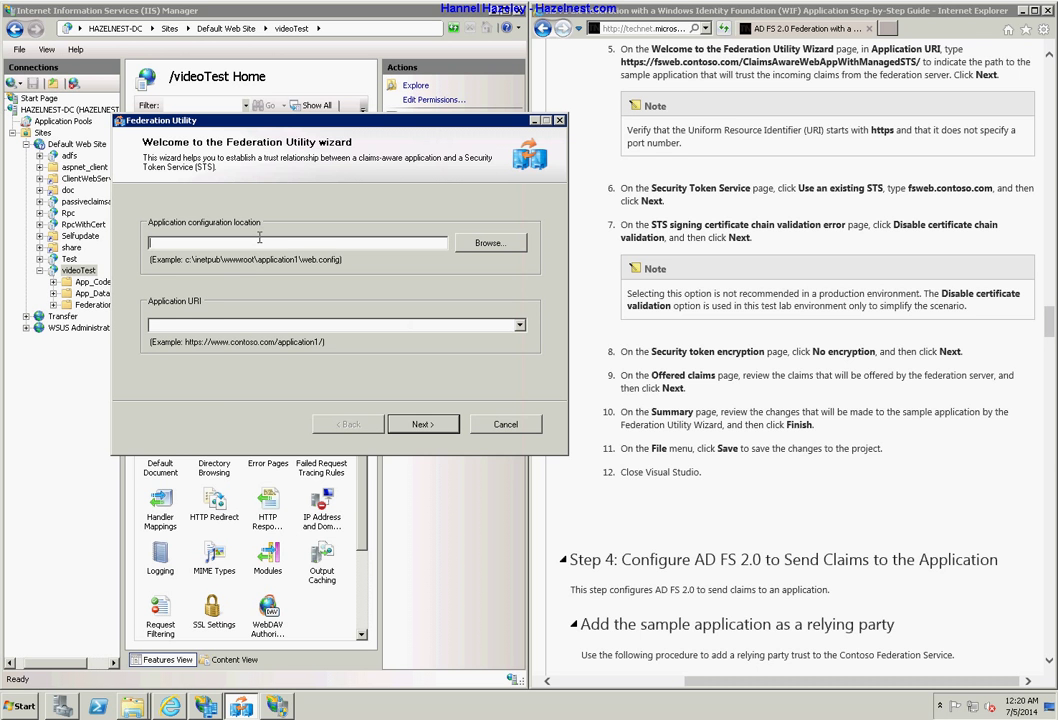
Set the application configuration location to ClaimsAwareWebAppWithManagedSTS's web.config.
{"action": "left_click", "coordinate": [487, 243]}
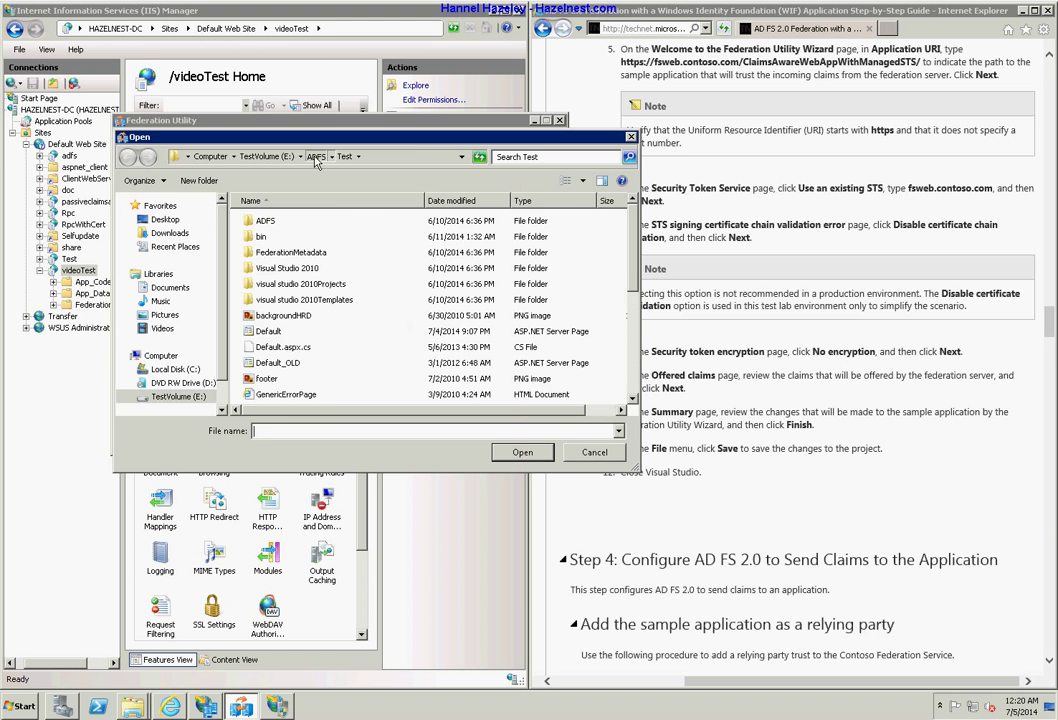
{"action": "left_click", "coordinate": [316, 157]}
{"action": "double_click", "coordinate": [304, 223]}
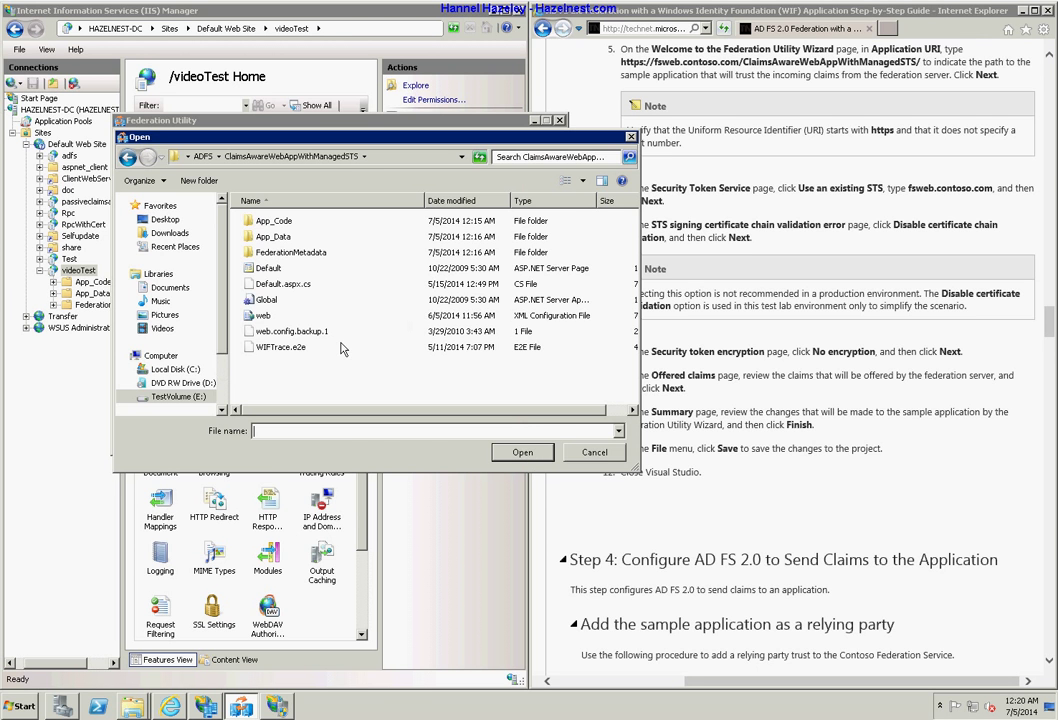
{"action": "left_click", "coordinate": [265, 315]}
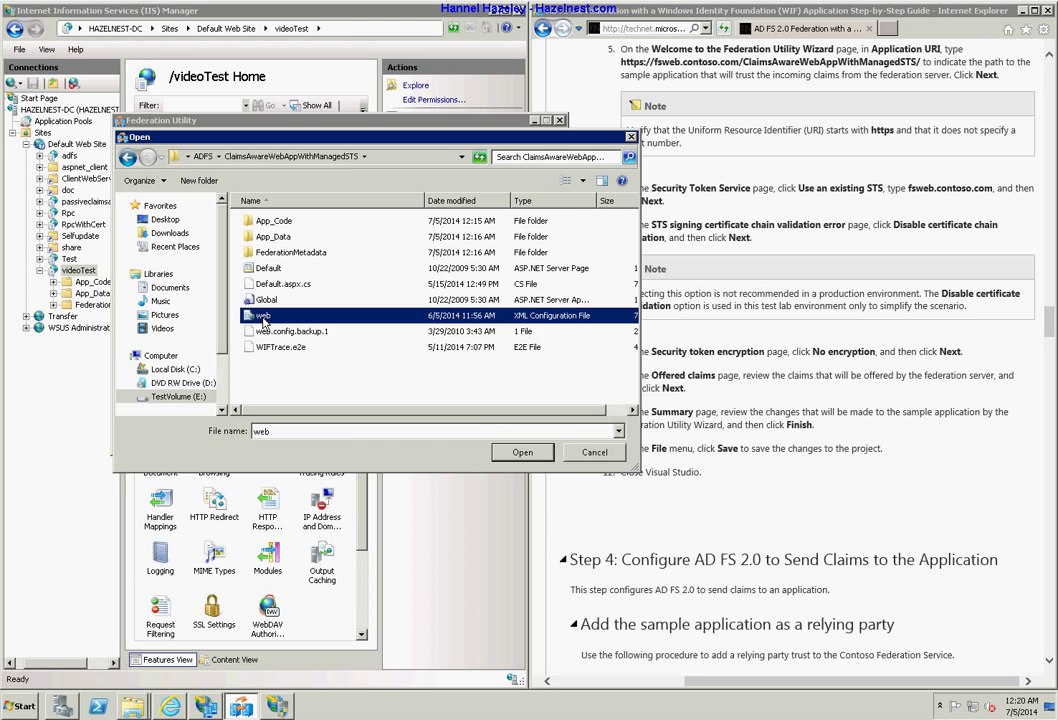
{"action": "left_click", "coordinate": [522, 453]}
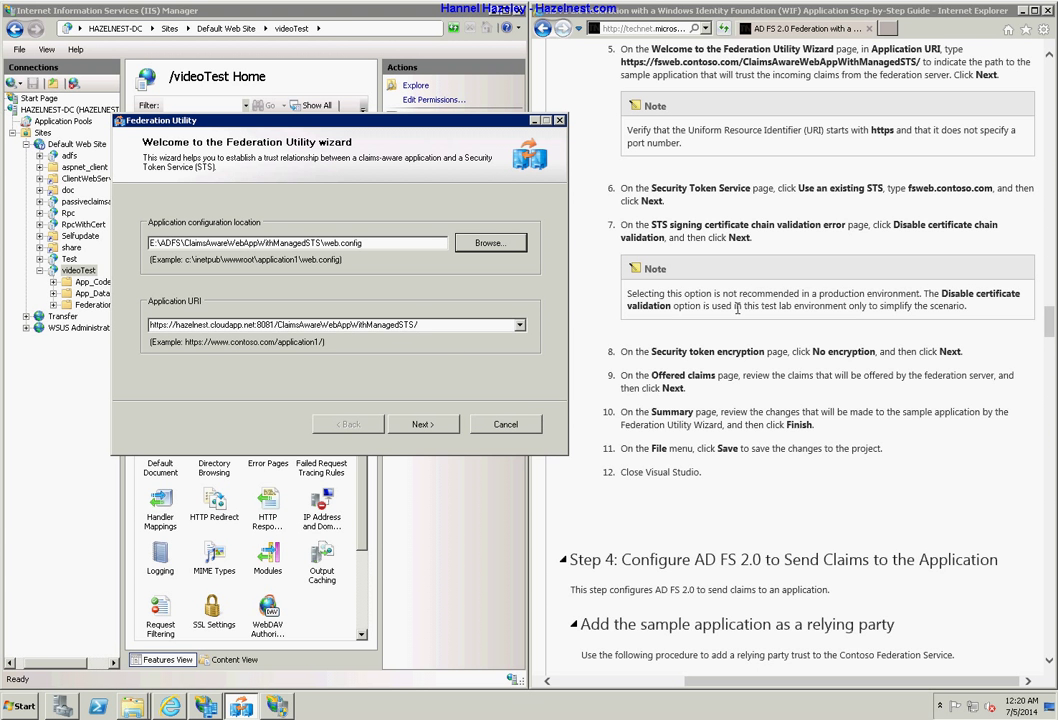
{"action": "double_click", "coordinate": [377, 324]}
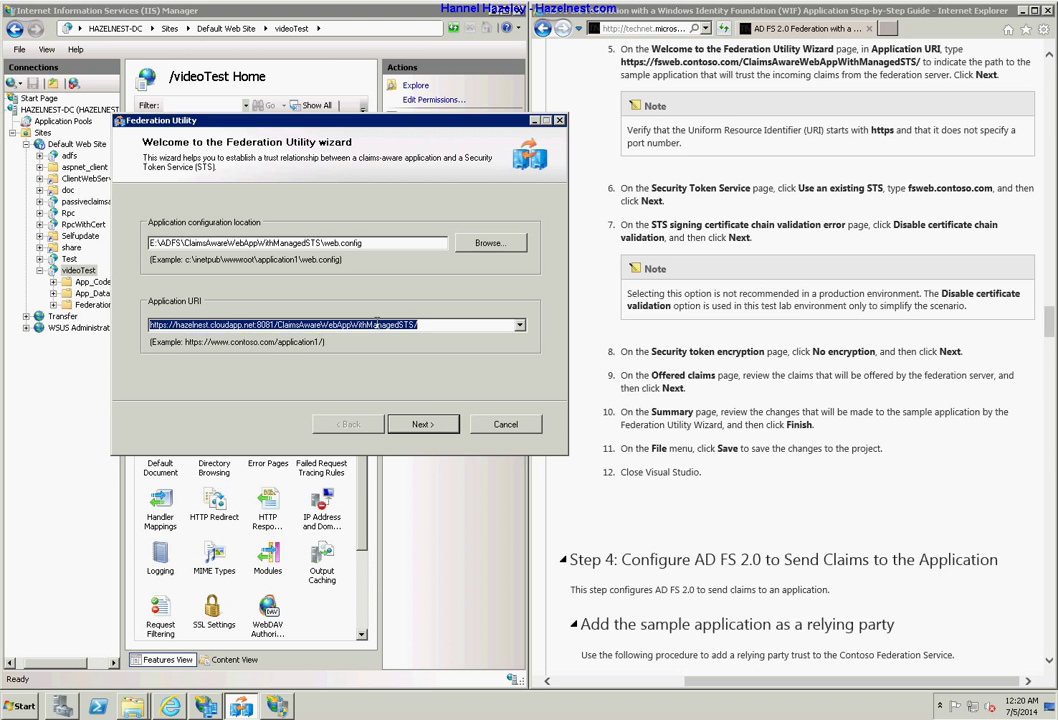
{"action": "left_click", "coordinate": [519, 326]}
{"action": "left_click", "coordinate": [520, 328]}
{"action": "left_click", "coordinate": [445, 326]}
{"action": "left_click_drag", "start_coordinate": [437, 325], "coordinate": [101, 311]}
{"action": "type", "text": "https://sisvs.com:8081/videoTest/"}
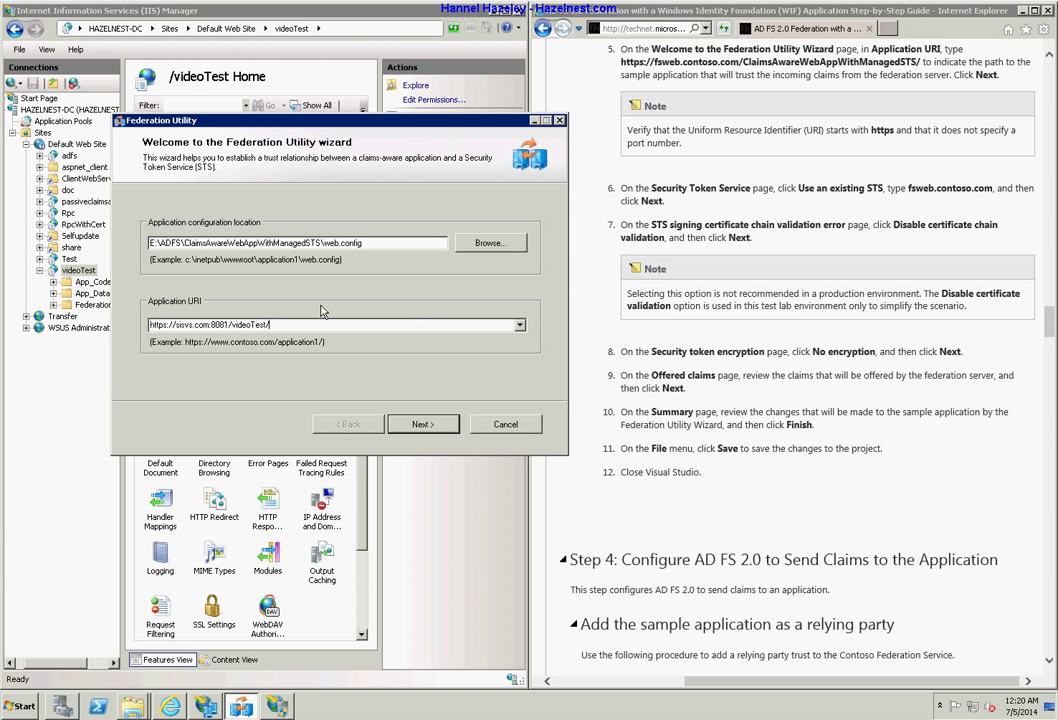
{"action": "left_click", "coordinate": [424, 426]}
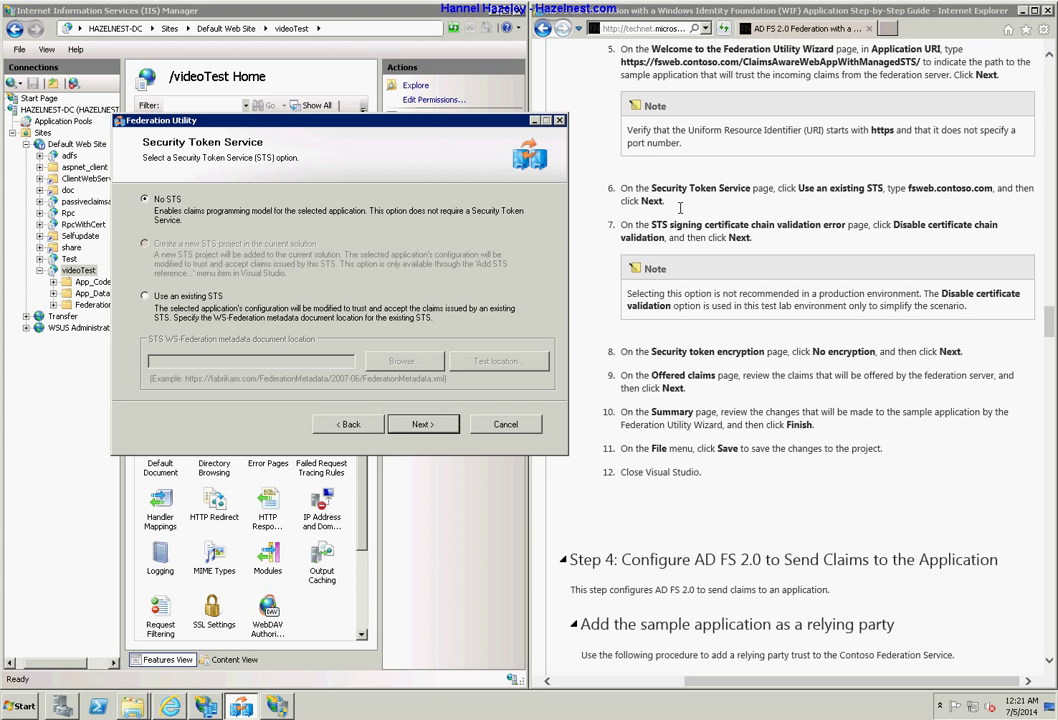
Select 'Use an existing STS', briefly showing and re-hiding IIS Manager.
{"action": "left_click", "coordinate": [176, 305]}
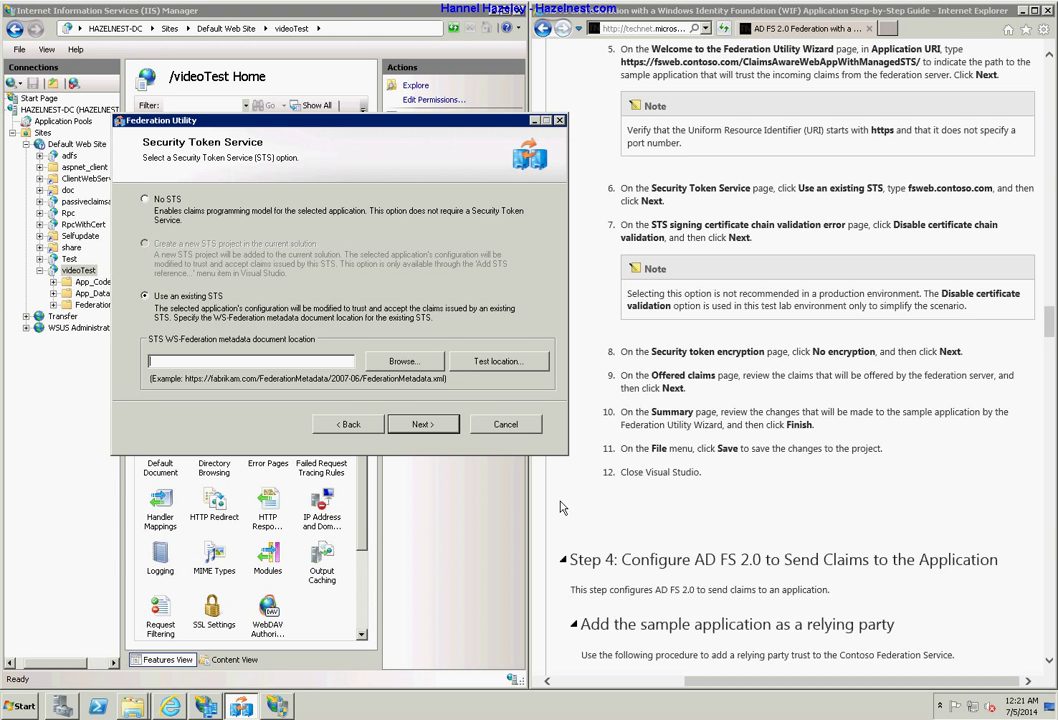
{"action": "left_click", "coordinate": [279, 706]}
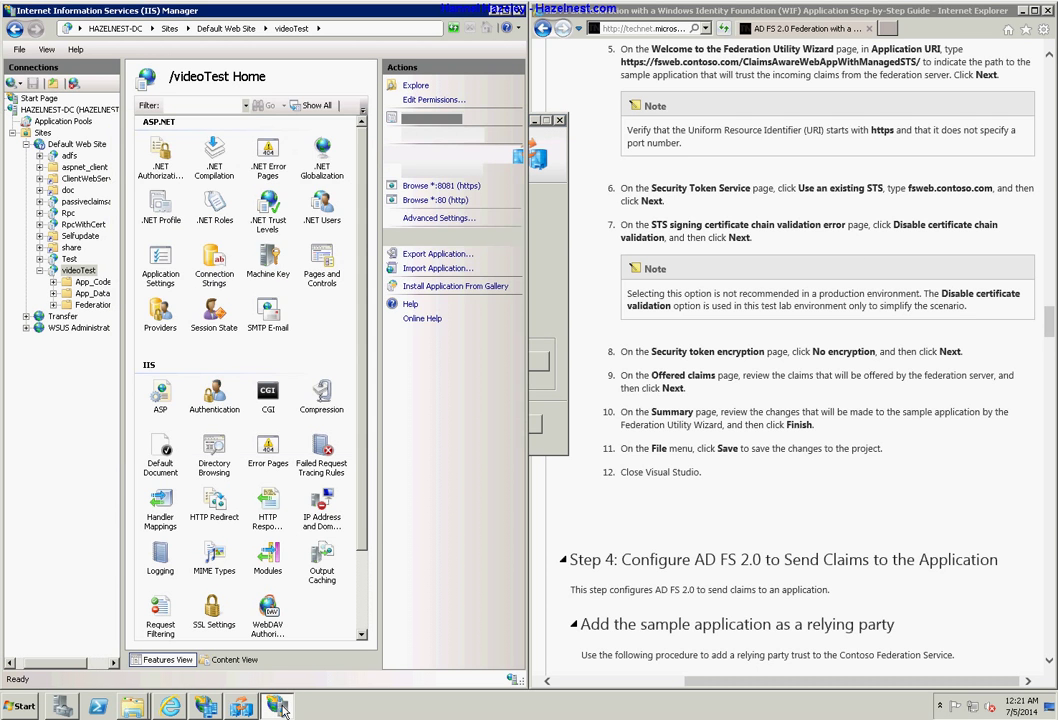
{"action": "left_click", "coordinate": [281, 707]}
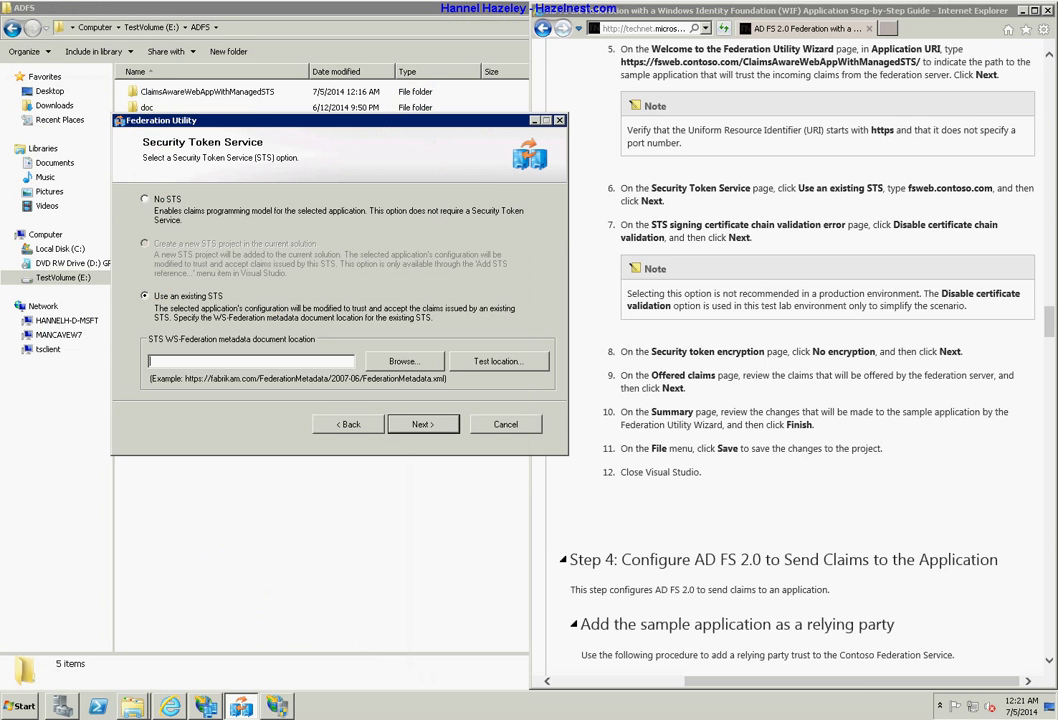
{"action": "key", "text": "alt+Tab"}
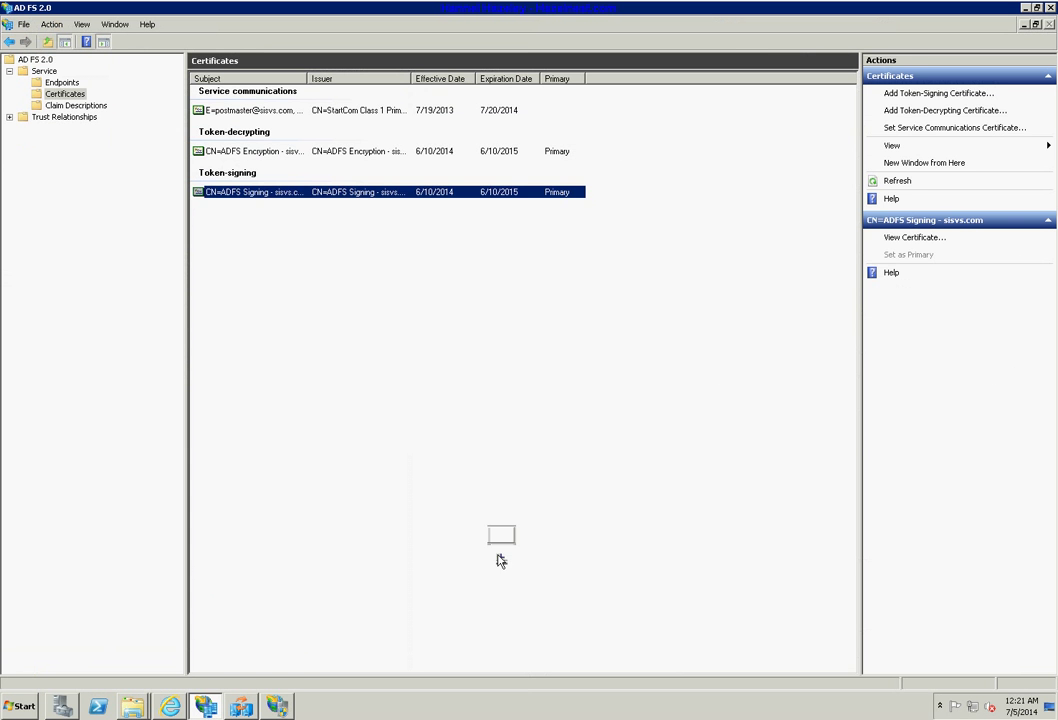
{"action": "left_click", "coordinate": [45, 72]}
{"action": "right_click", "coordinate": [47, 73]}
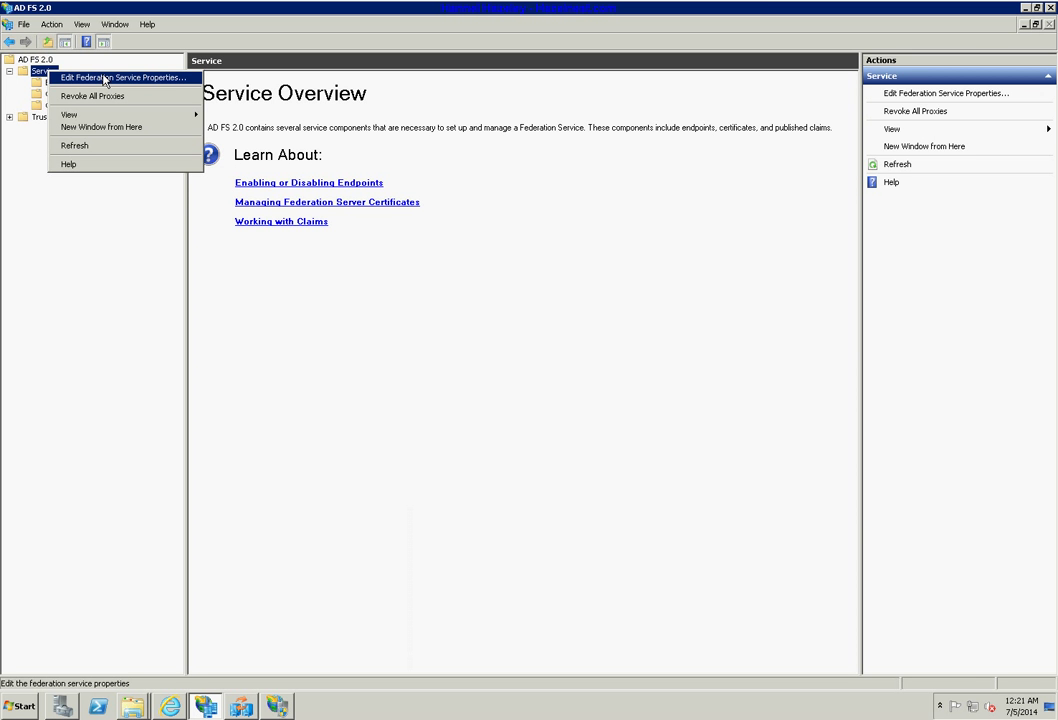
{"action": "left_click", "coordinate": [104, 78]}
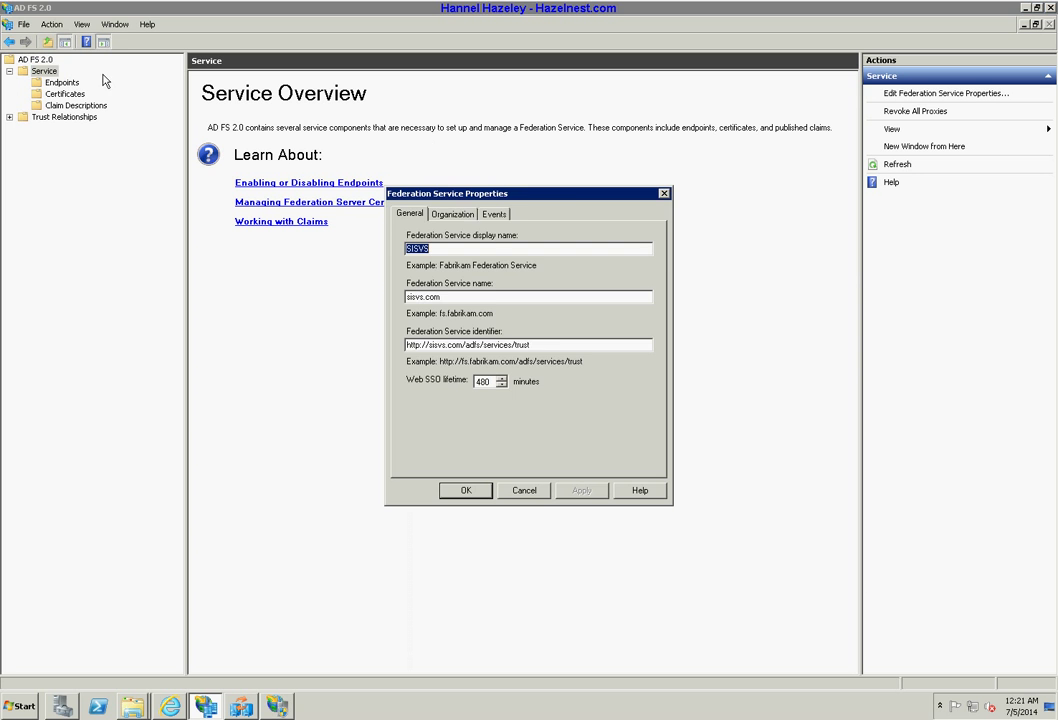
{"action": "left_click", "coordinate": [453, 214]}
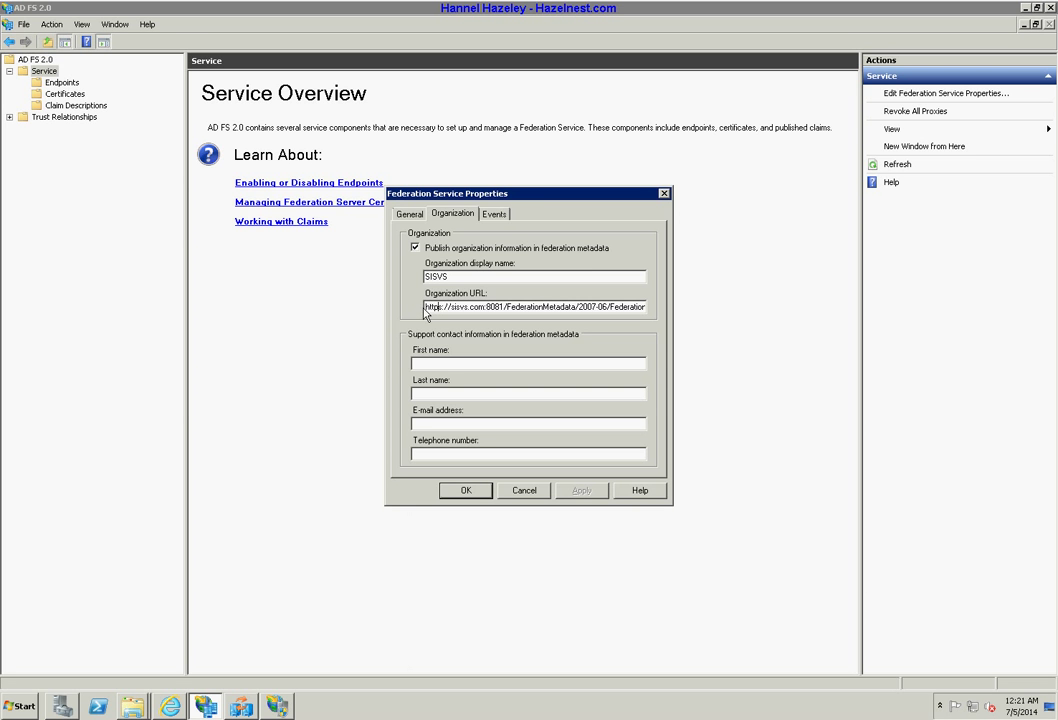
{"action": "left_click", "coordinate": [519, 307]}
{"action": "left_click_drag", "start_coordinate": [424, 307], "coordinate": [687, 305]}
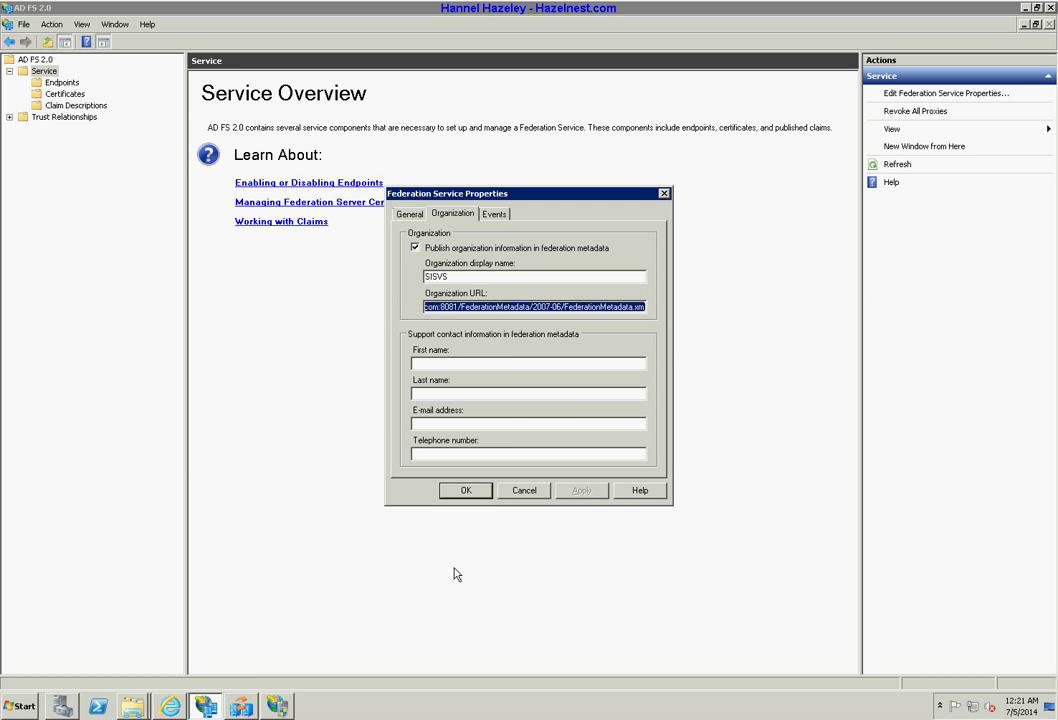
{"action": "left_click", "coordinate": [241, 706]}
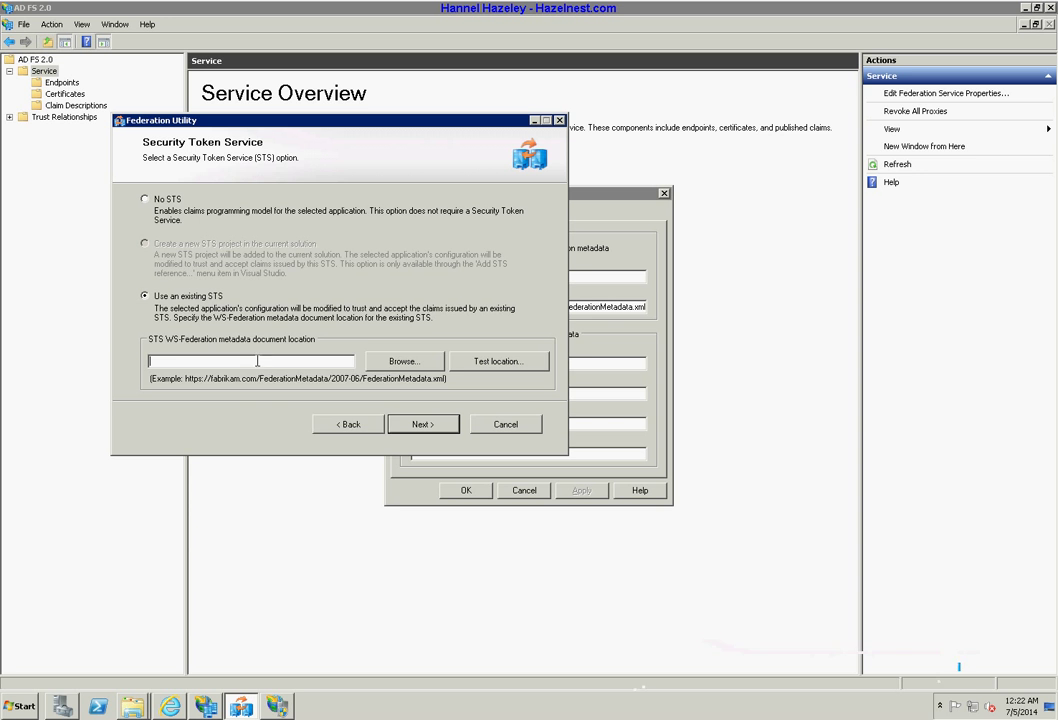
Paste the AD FS metadata URL as the STS location, keeping certificate chain validation disabled.
{"action": "right_click", "coordinate": [257, 362]}
{"action": "left_click", "coordinate": [278, 411]}
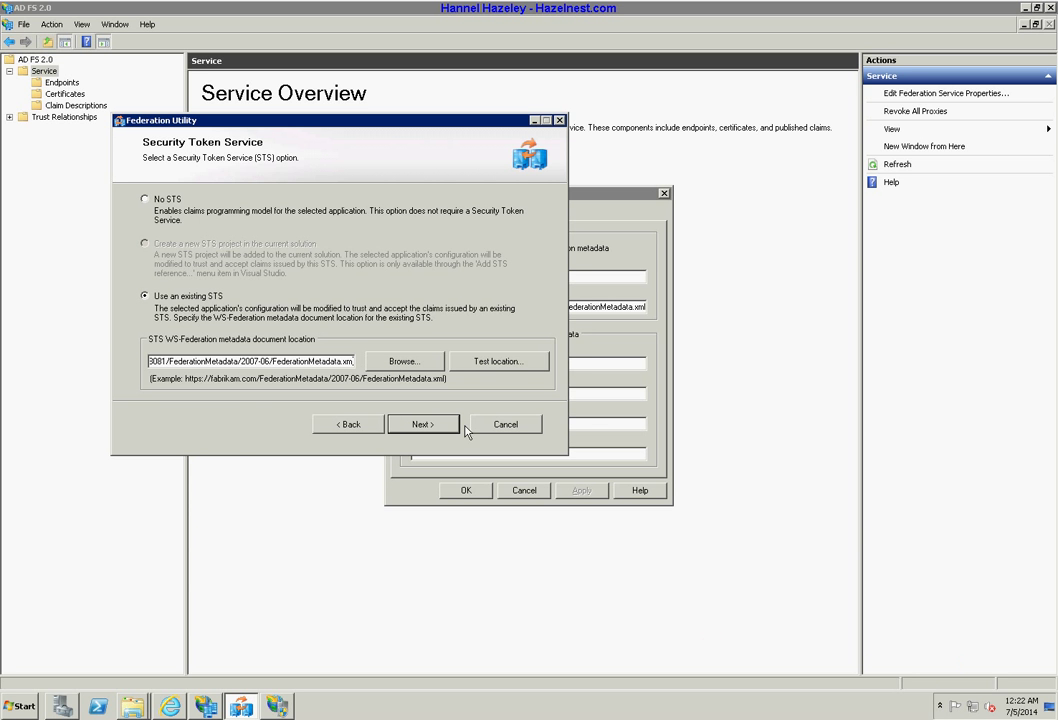
{"action": "left_click", "coordinate": [436, 433]}
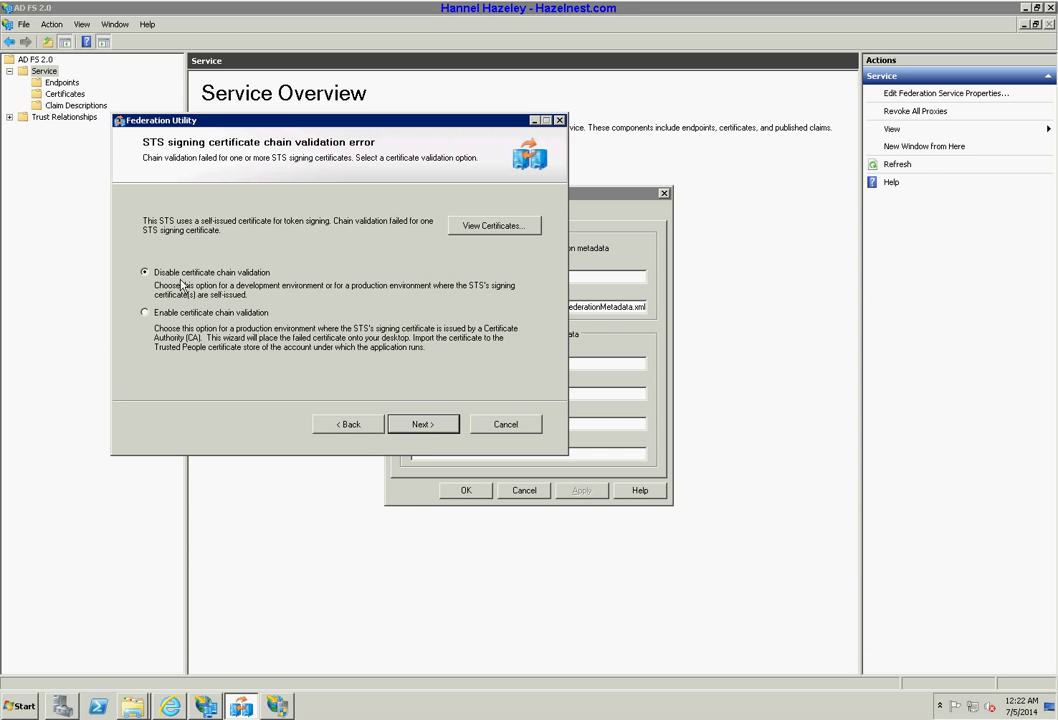
{"action": "left_click", "coordinate": [432, 427]}
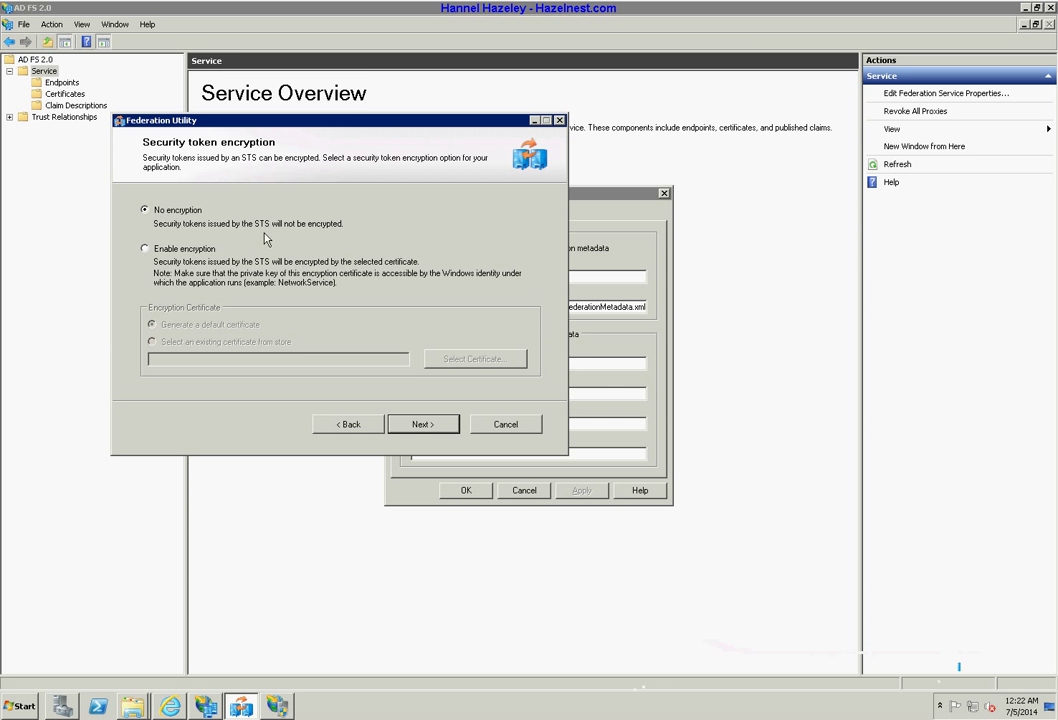
Choose no token encryption, accept the offered claims, and finish the wizard.
{"action": "left_click", "coordinate": [170, 706]}
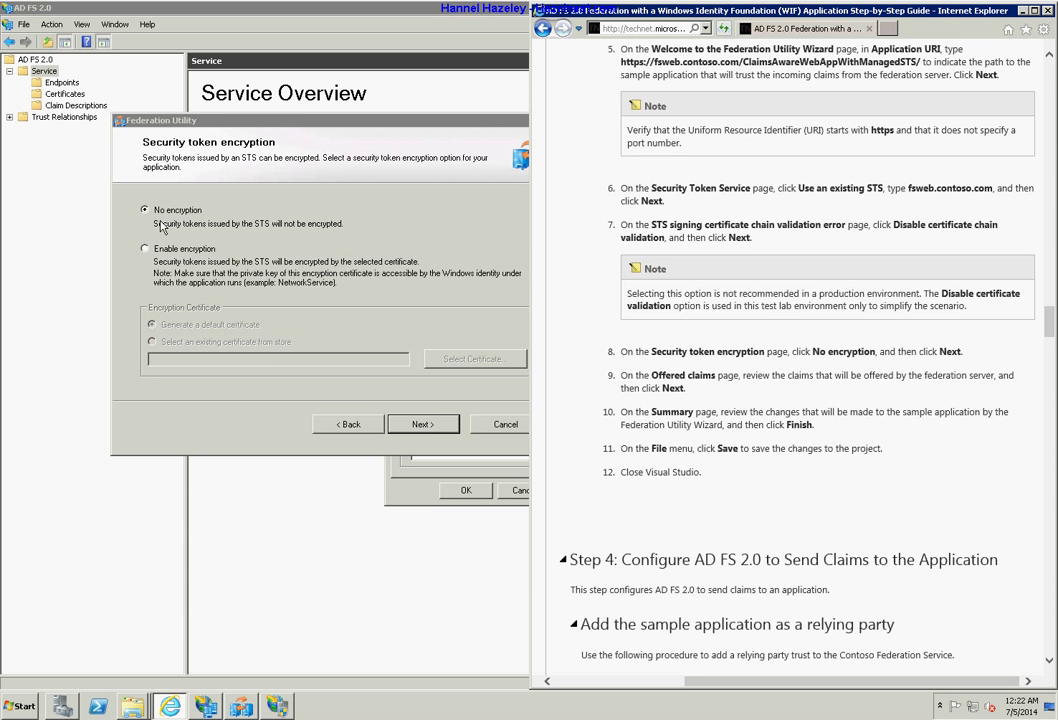
{"action": "left_click", "coordinate": [433, 442]}
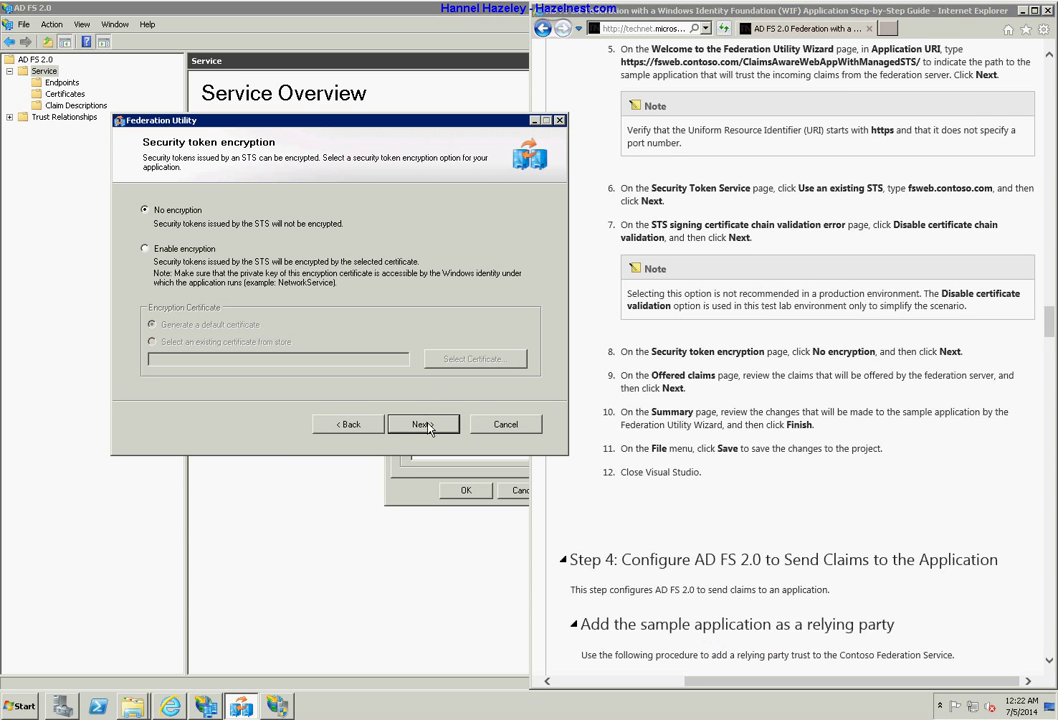
{"action": "left_click", "coordinate": [428, 427]}
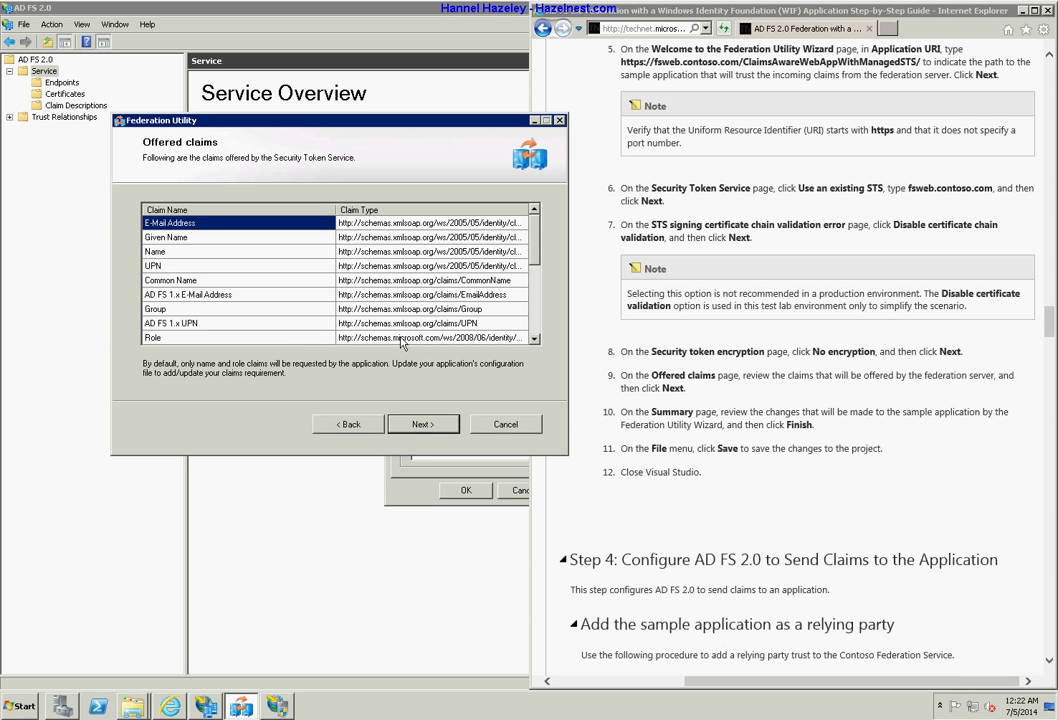
{"action": "left_click", "coordinate": [430, 430]}
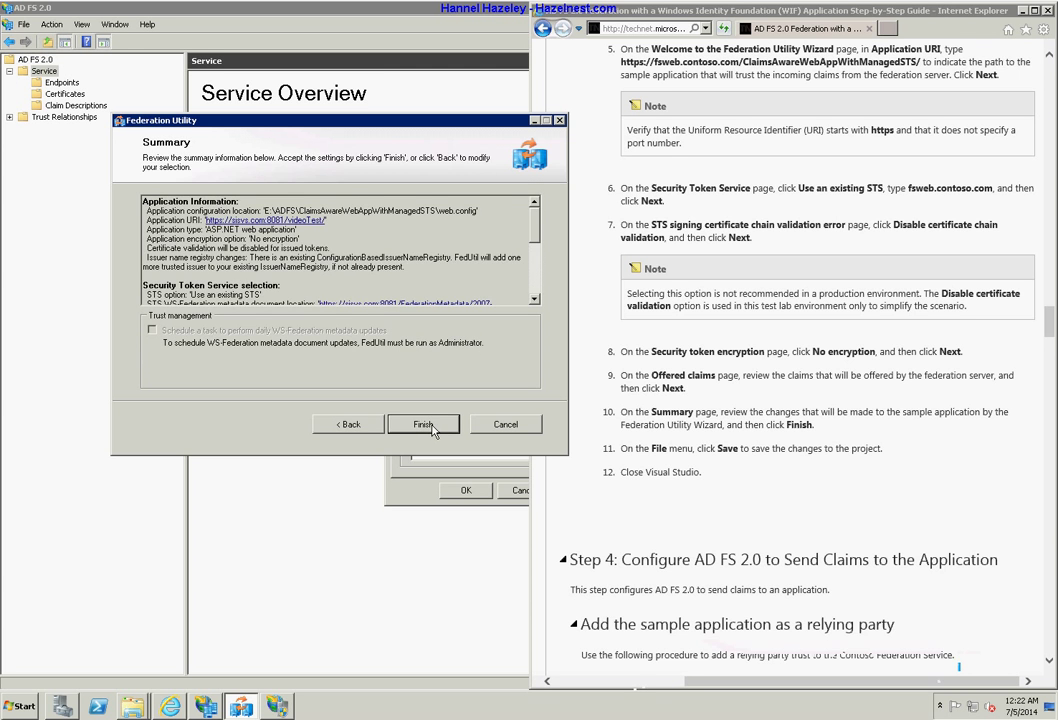
{"action": "left_click", "coordinate": [443, 430]}
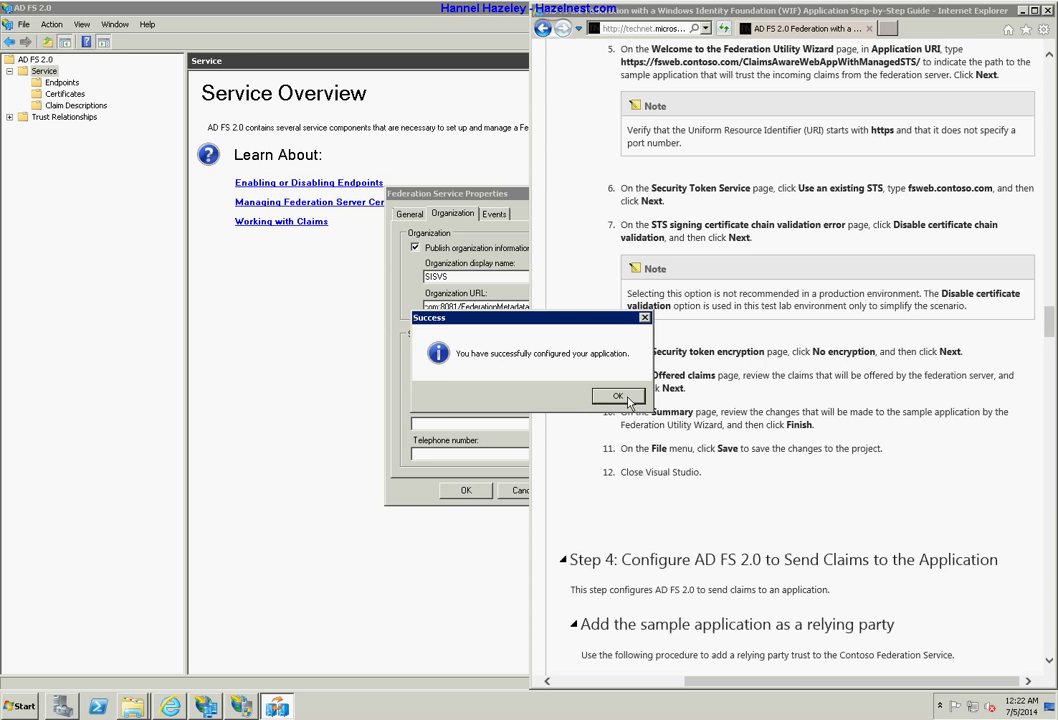
Dismiss the leftover configuration success message.
{"action": "left_click", "coordinate": [618, 397]}
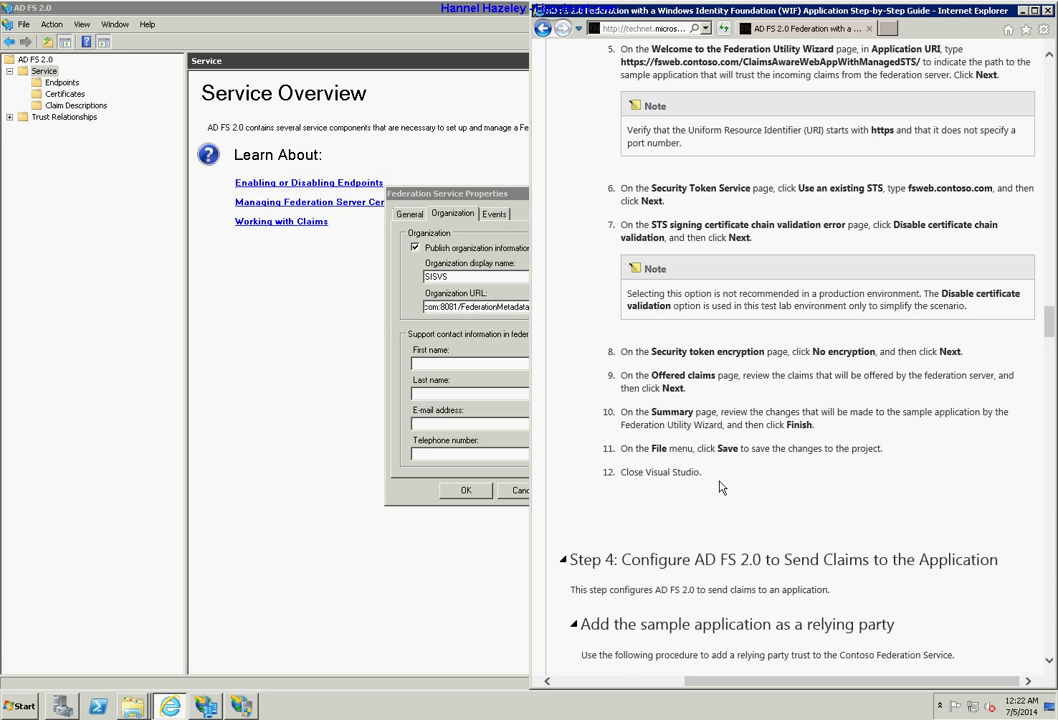
{"action": "scroll", "coordinate": [720, 484], "scroll_direction": "down", "scroll_amount": 3}
{"action": "scroll", "coordinate": [724, 492], "scroll_direction": "down", "scroll_amount": 2}
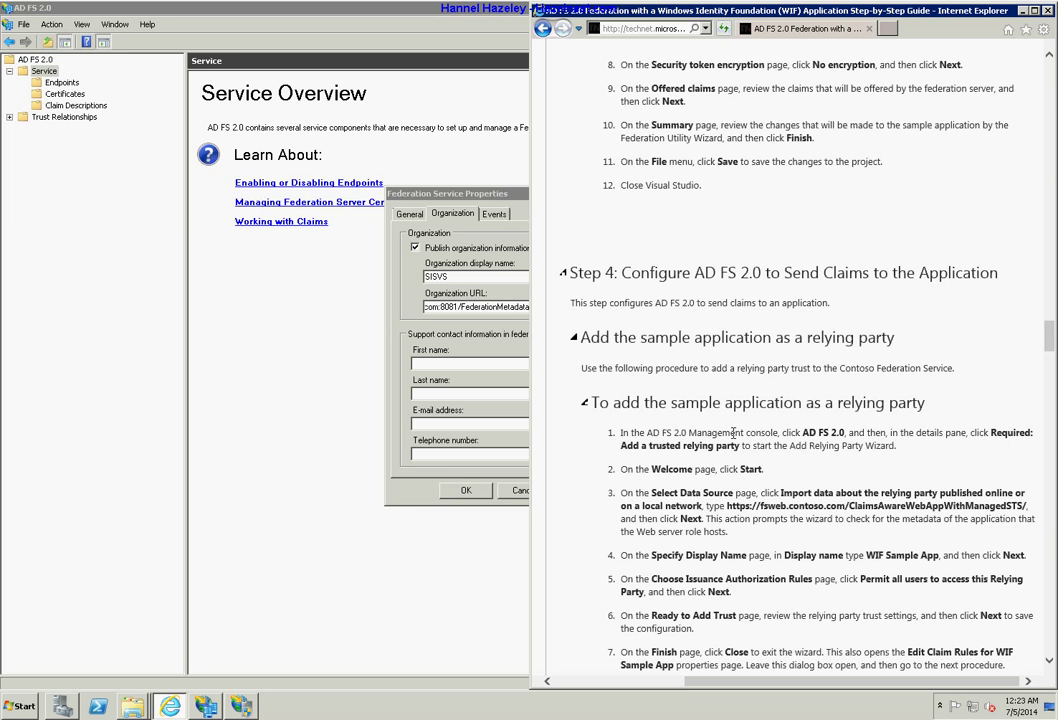
Cancel Federation Service Properties without changes and expand Trust Relationships in the console tree.
{"action": "left_click_drag", "start_coordinate": [440, 193], "coordinate": [259, 196]}
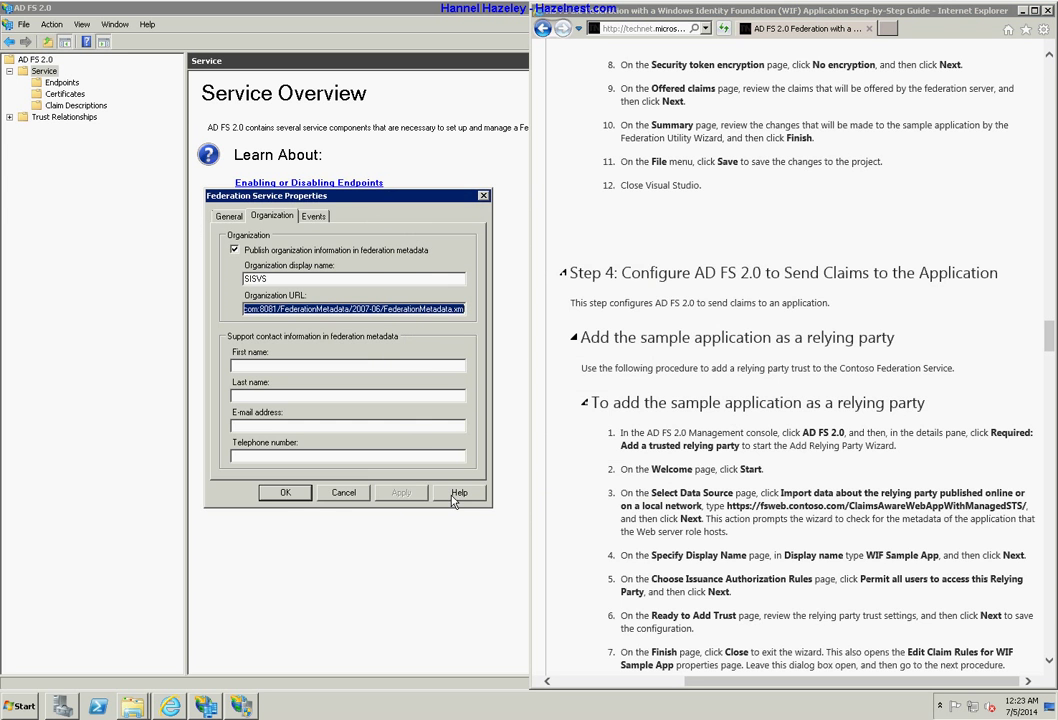
{"action": "left_click", "coordinate": [344, 491]}
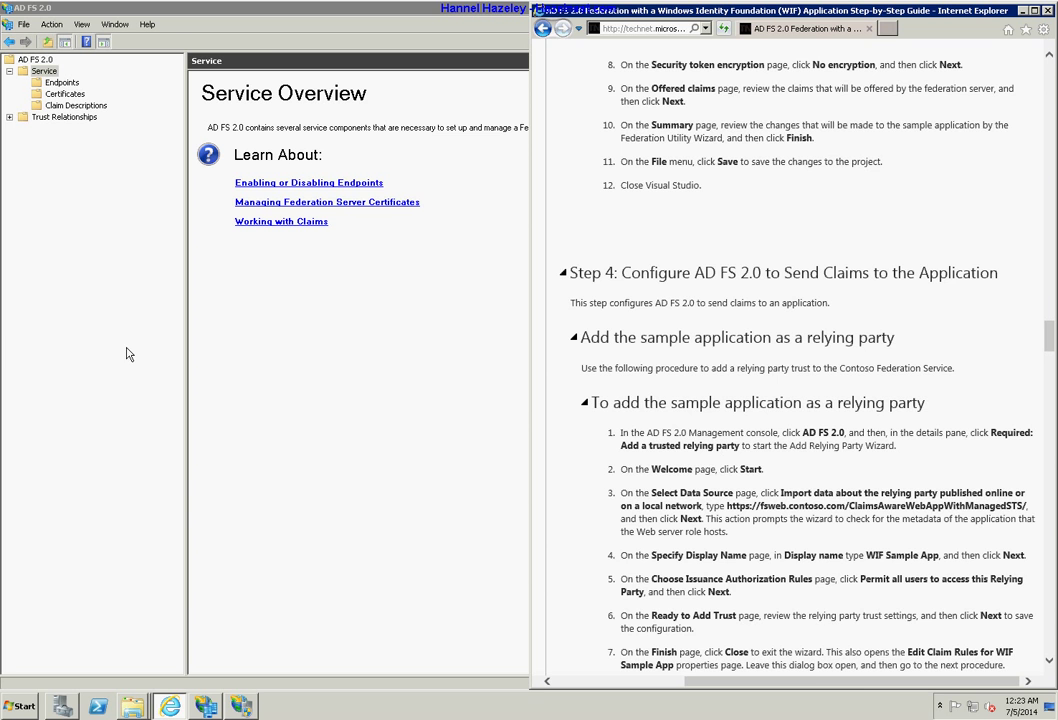
{"action": "double_click", "coordinate": [45, 117]}
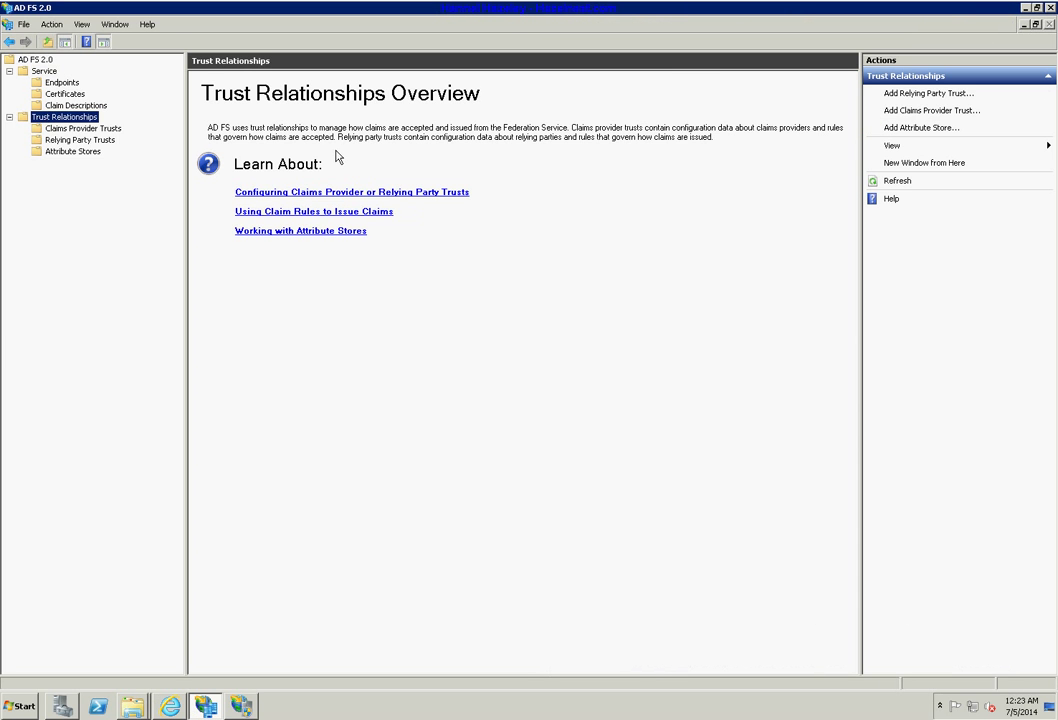
From Relying Party Trusts, start the Add Relying Party Trust wizard using manually entered data.
{"action": "left_click", "coordinate": [98, 143]}
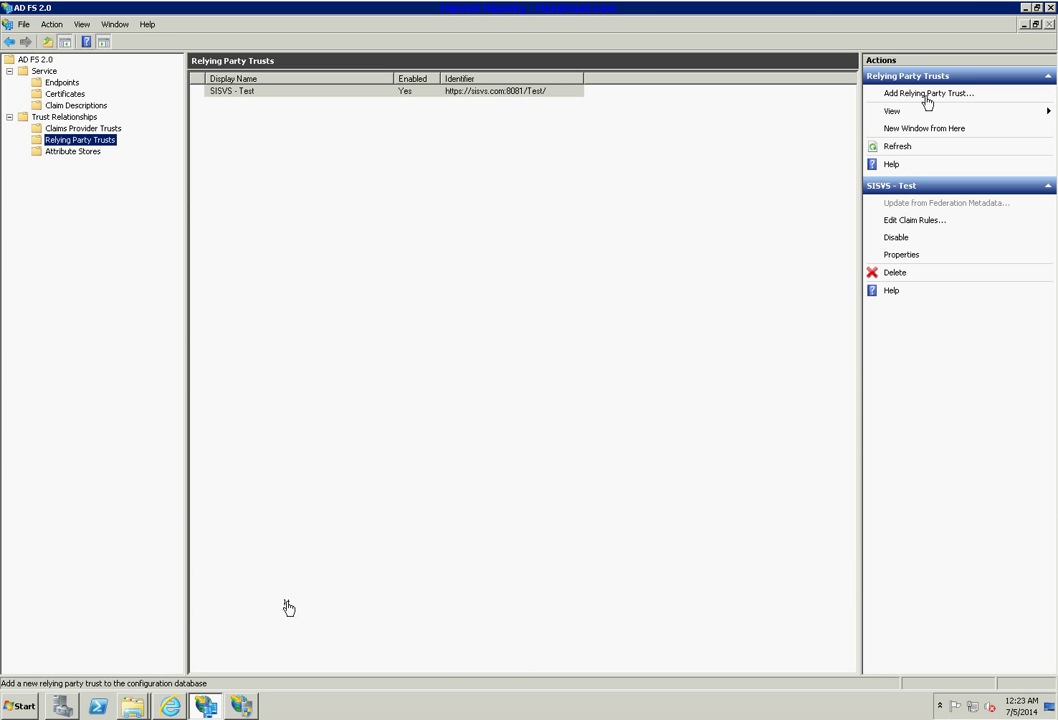
{"action": "left_click", "coordinate": [926, 95]}
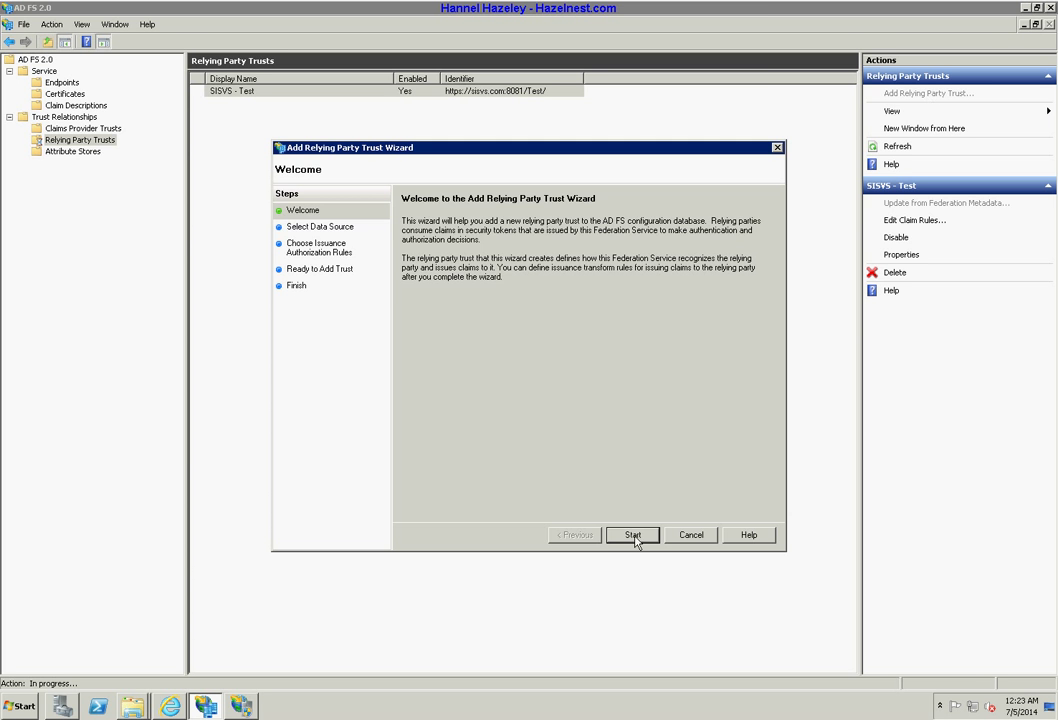
{"action": "left_click", "coordinate": [632, 533]}
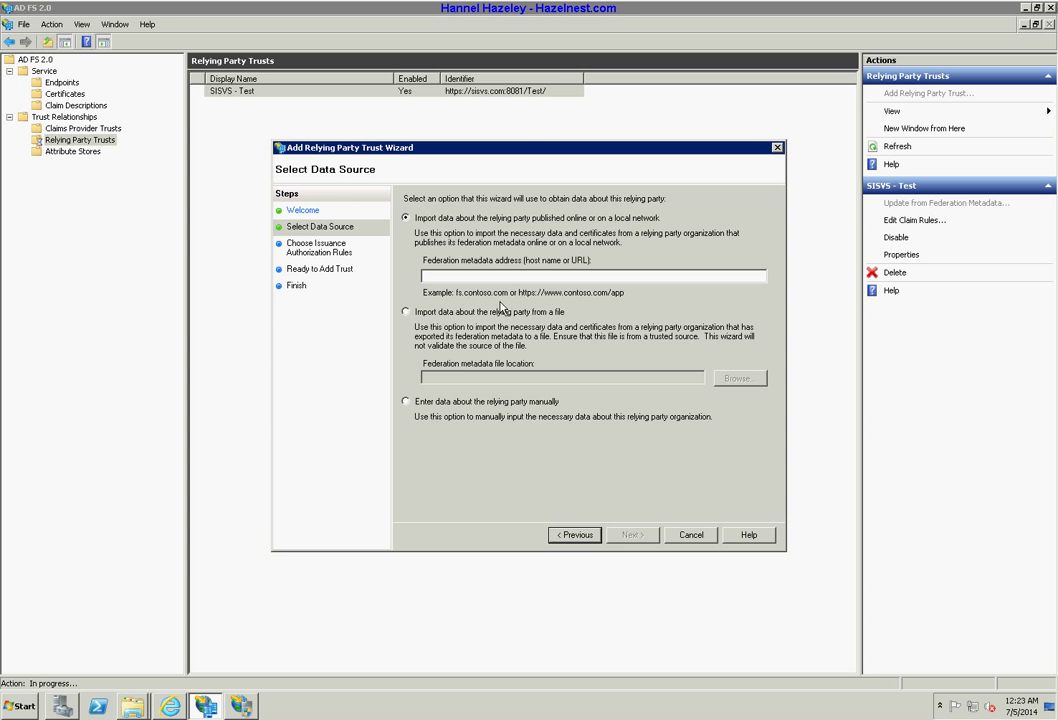
{"action": "left_click", "coordinate": [446, 403]}
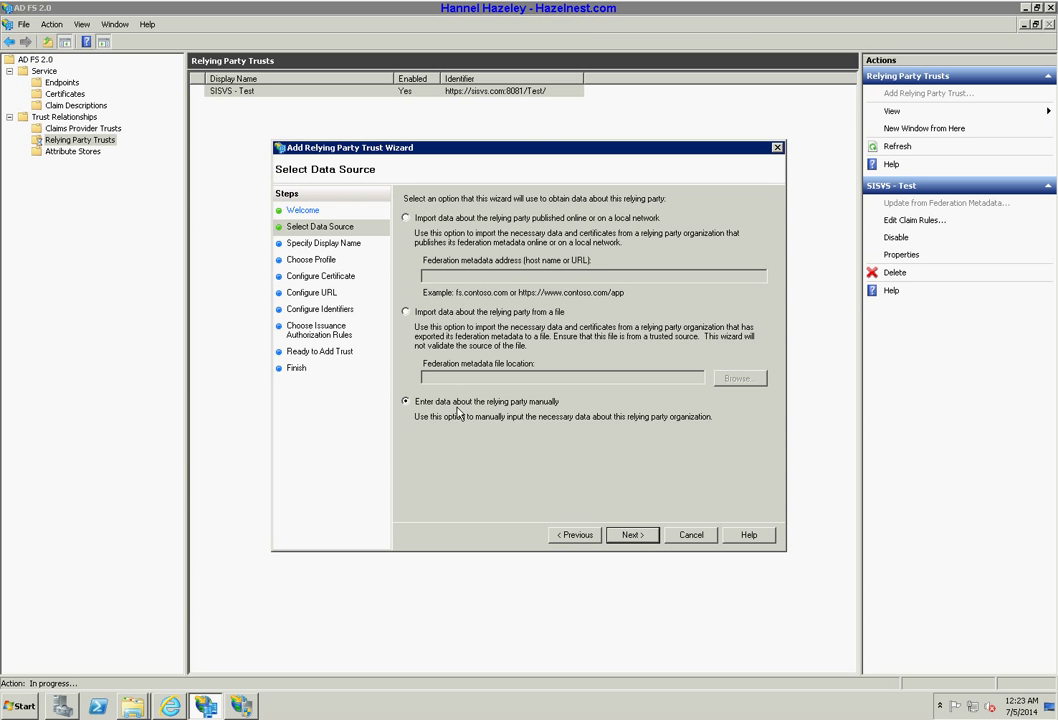
{"action": "left_click", "coordinate": [631, 536]}
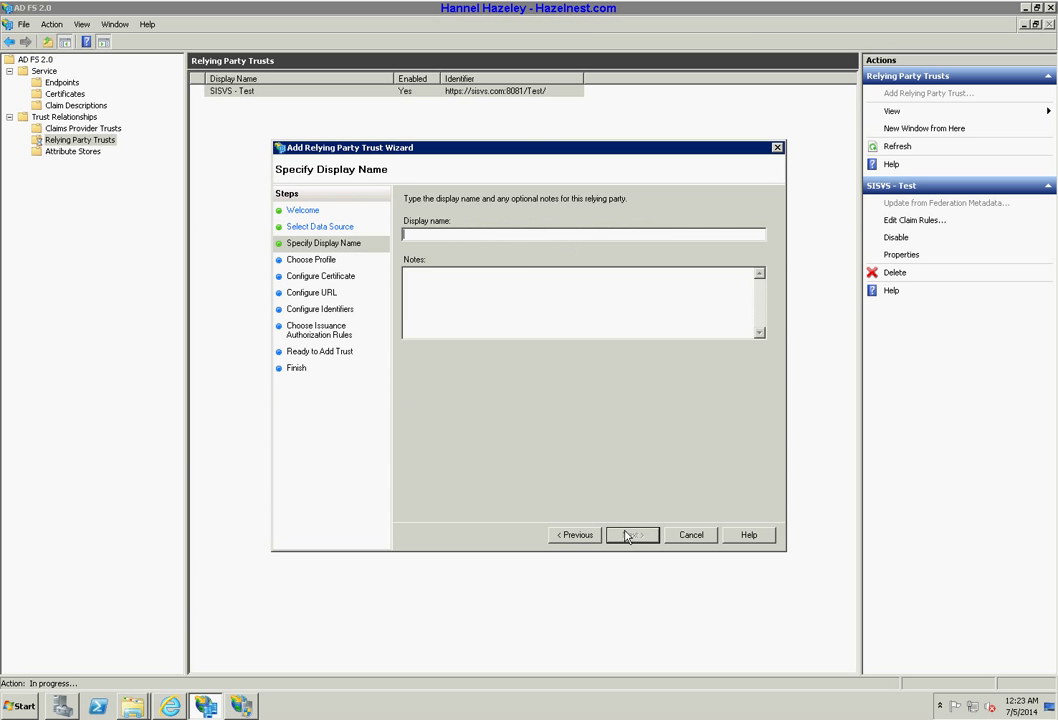
Set the trust's display name to 'Video Test' and continue.
{"action": "right_click", "coordinate": [507, 236]}
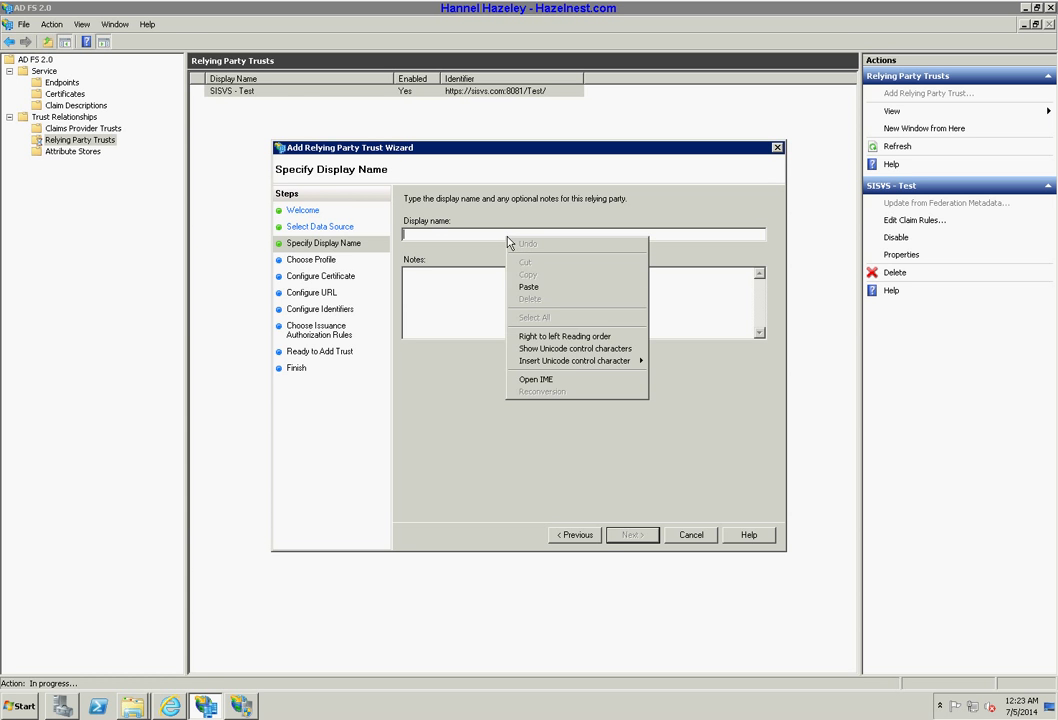
{"action": "left_click", "coordinate": [438, 236]}
{"action": "type", "text": "Vi"}
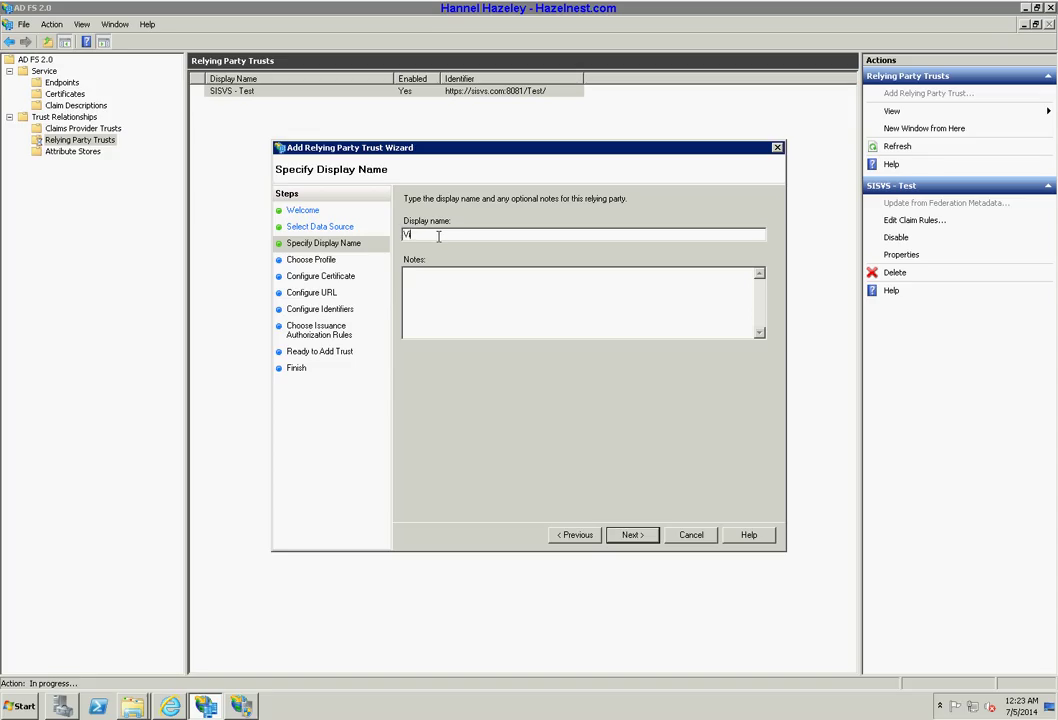
{"action": "type", "text": "deo Test"}
{"action": "left_click", "coordinate": [632, 538]}
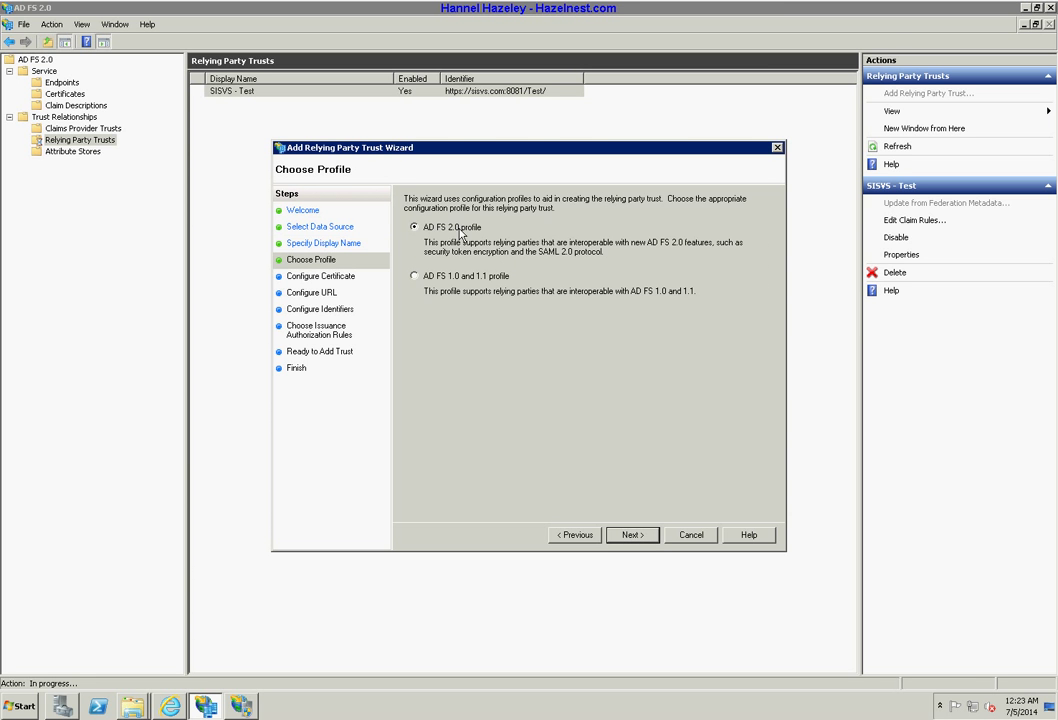
{"action": "left_click", "coordinate": [633, 537]}
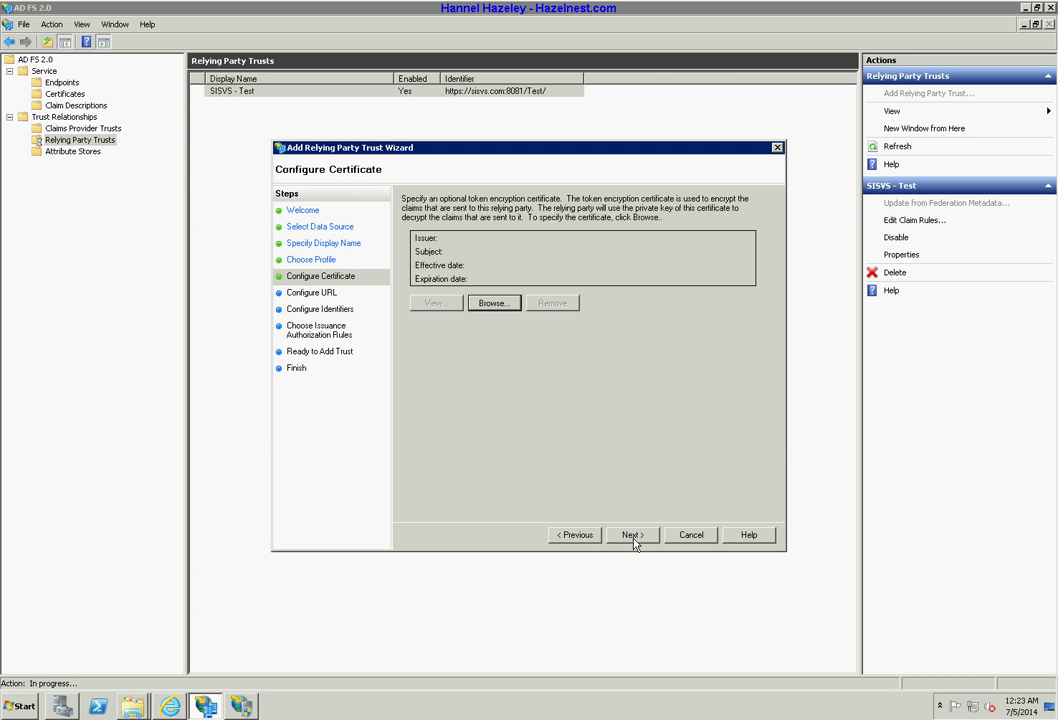
{"action": "left_click", "coordinate": [634, 538]}
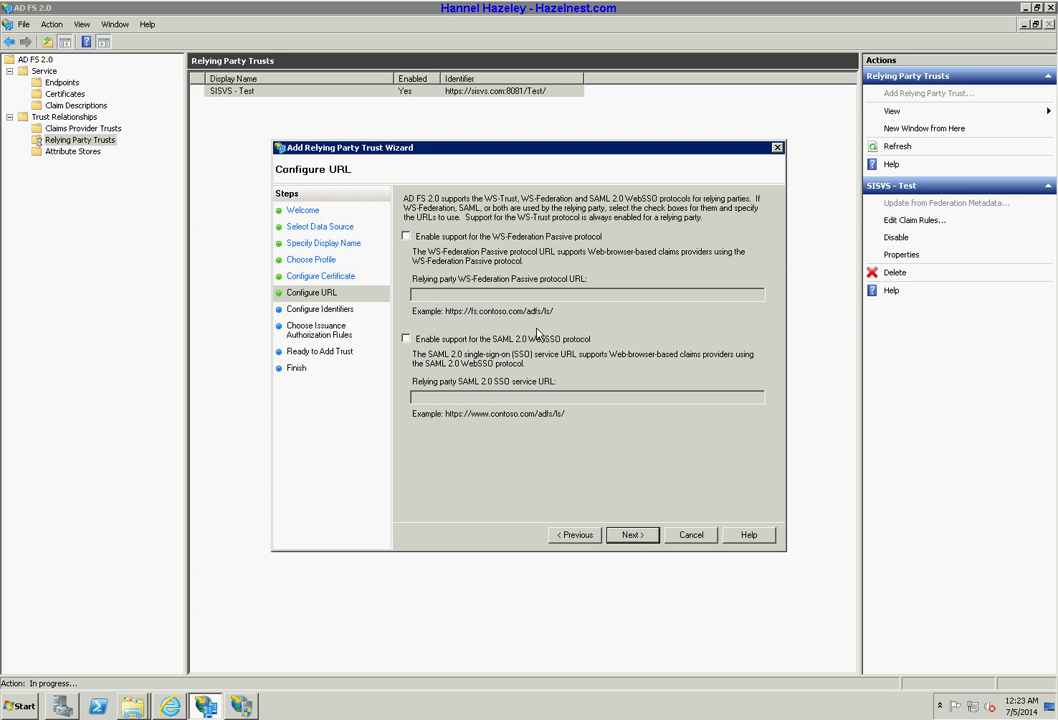
{"action": "left_click", "coordinate": [406, 237]}
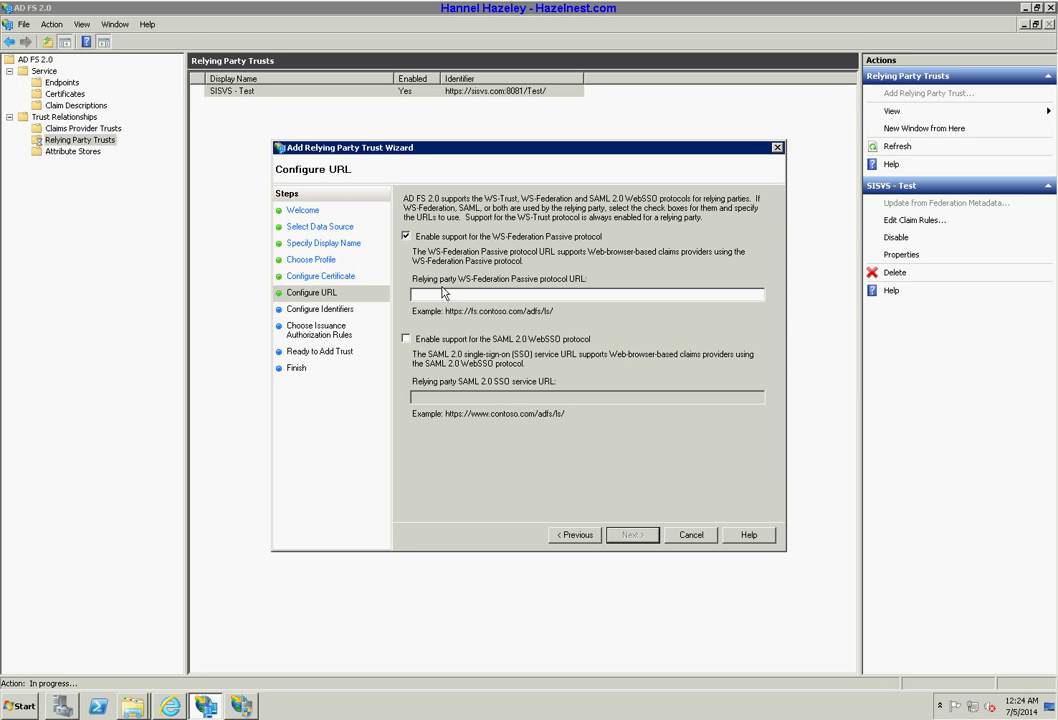
{"action": "left_click", "coordinate": [443, 296]}
{"action": "type", "text": "https://sisvs.com:8081/videoTest/"}
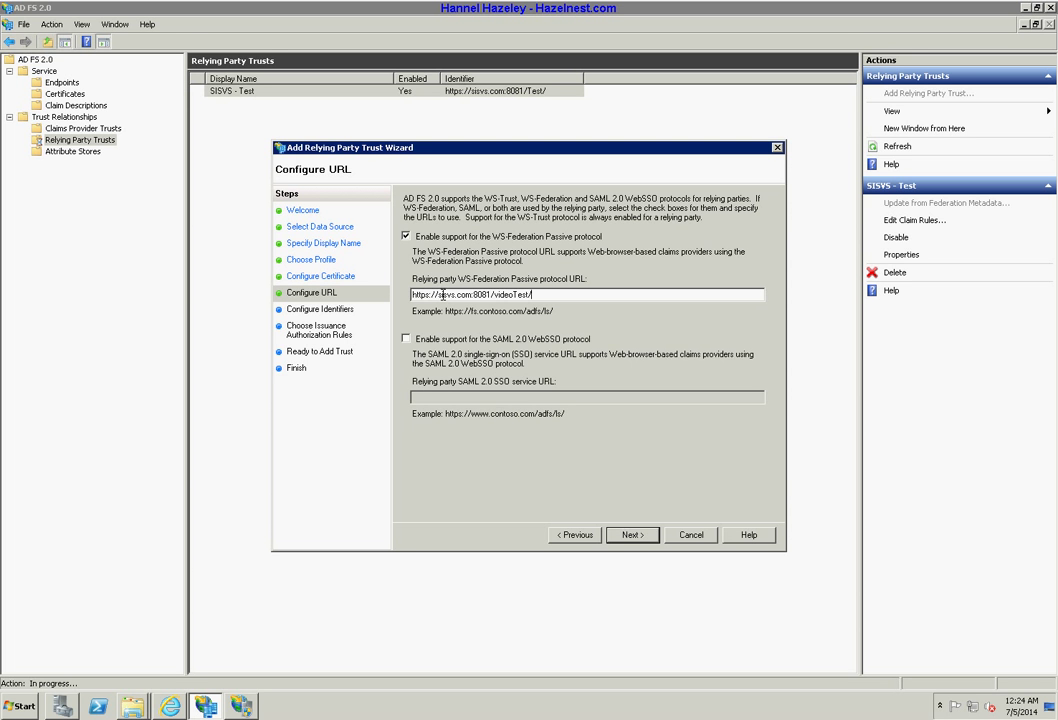
Accept the videoTest URL as the identifier and permit all users to access the trust.
{"action": "left_click", "coordinate": [643, 541]}
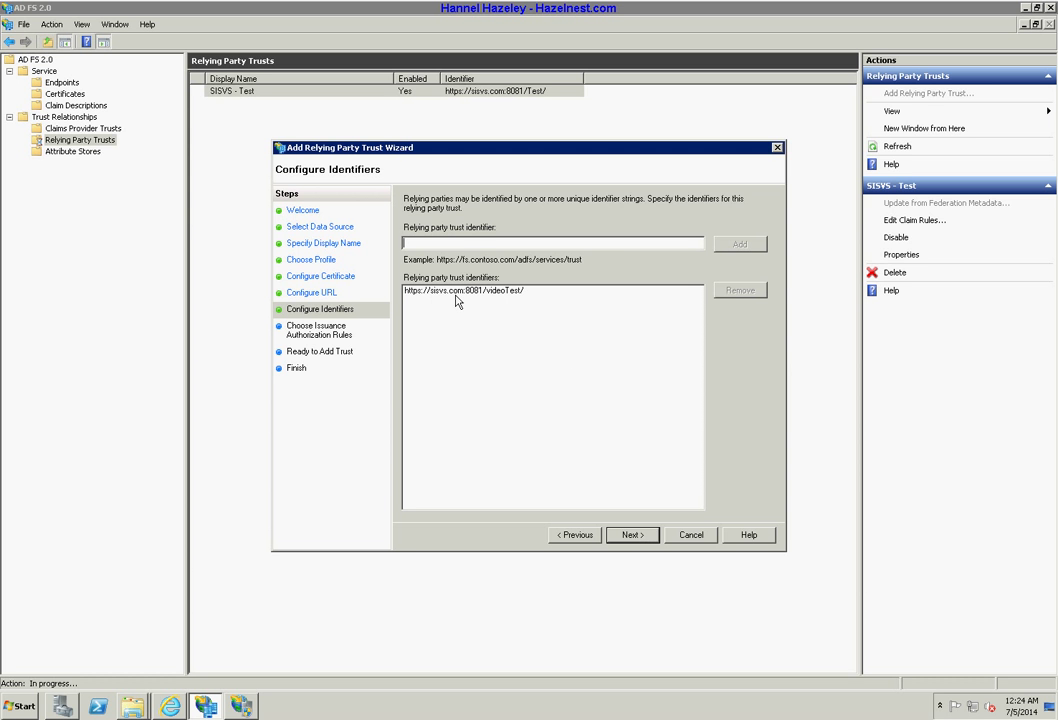
{"action": "left_click", "coordinate": [633, 537]}
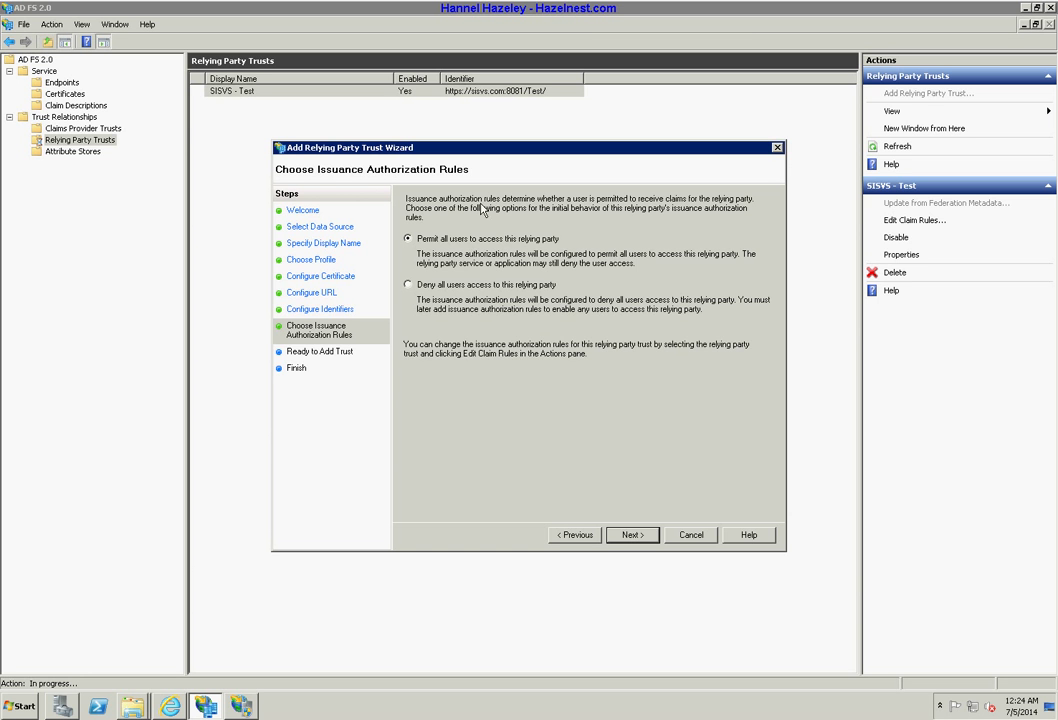
{"action": "left_click", "coordinate": [641, 540]}
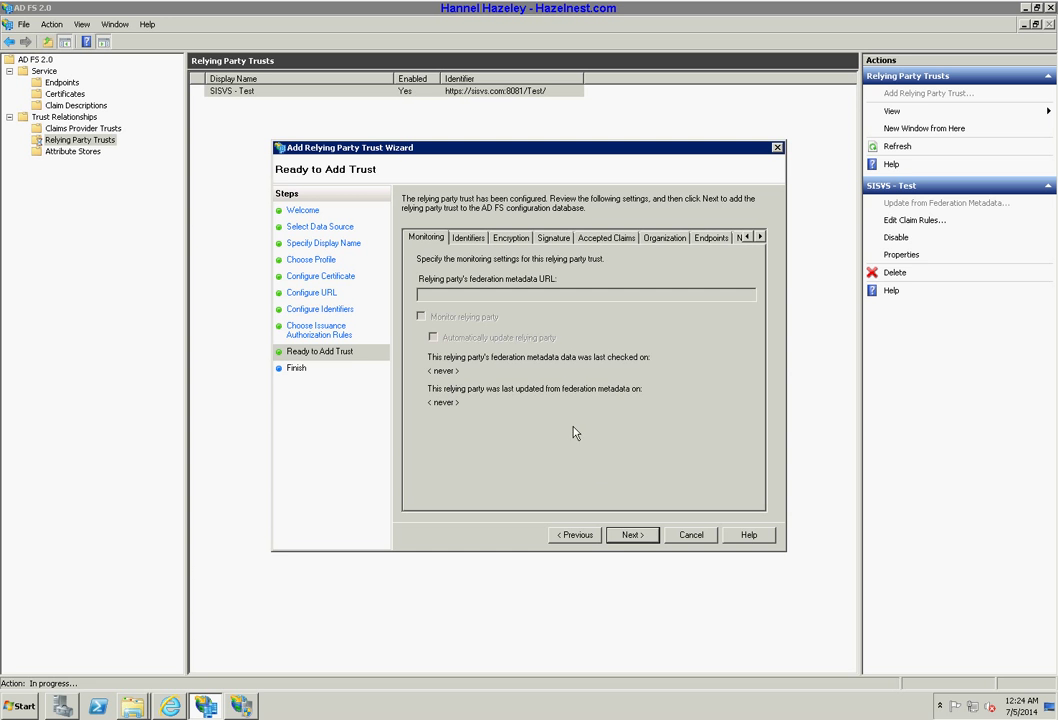
Review every Ready to Add Trust tab, add Video Test, and open its claim rules.
{"action": "left_click", "coordinate": [470, 239]}
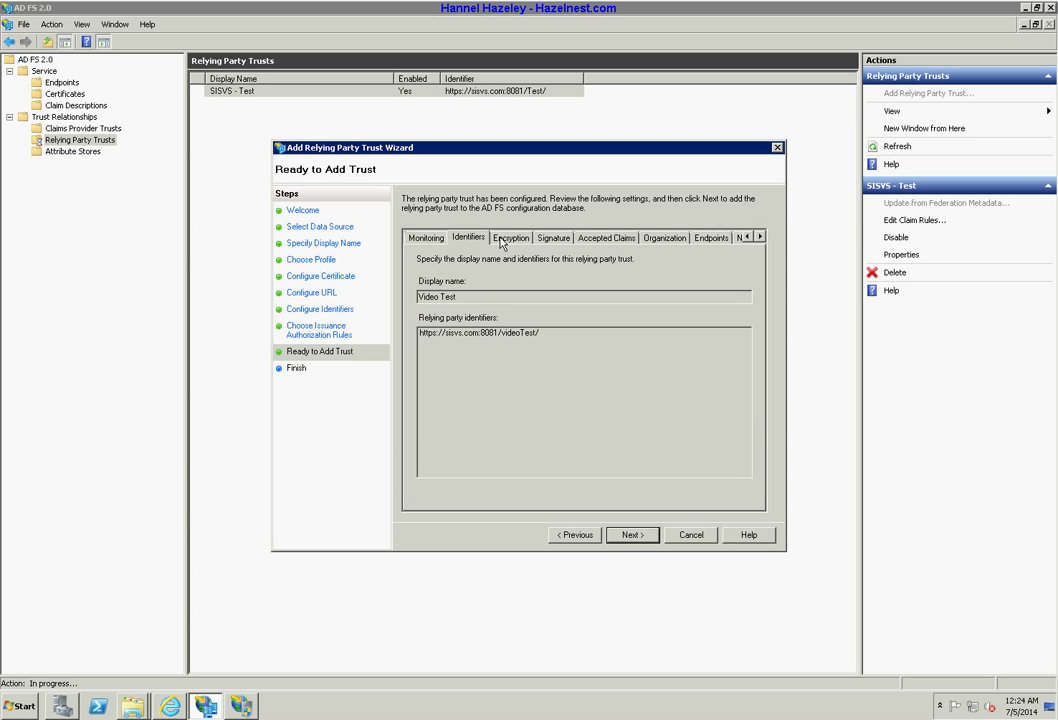
{"action": "left_click", "coordinate": [506, 239]}
{"action": "left_click", "coordinate": [543, 240]}
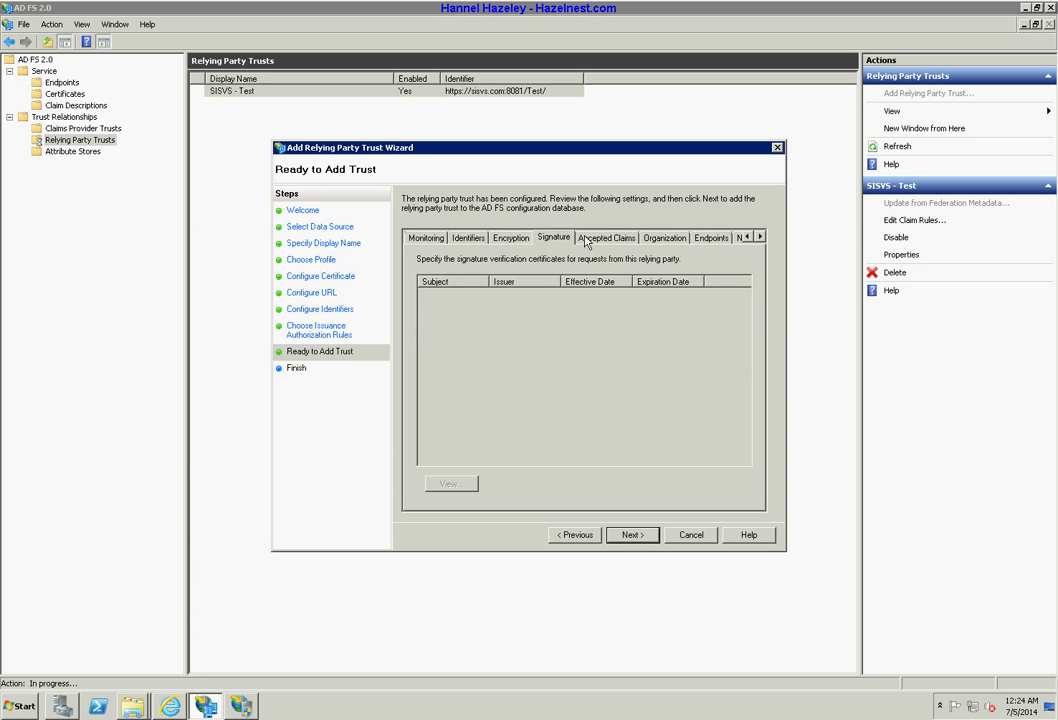
{"action": "left_click", "coordinate": [601, 240]}
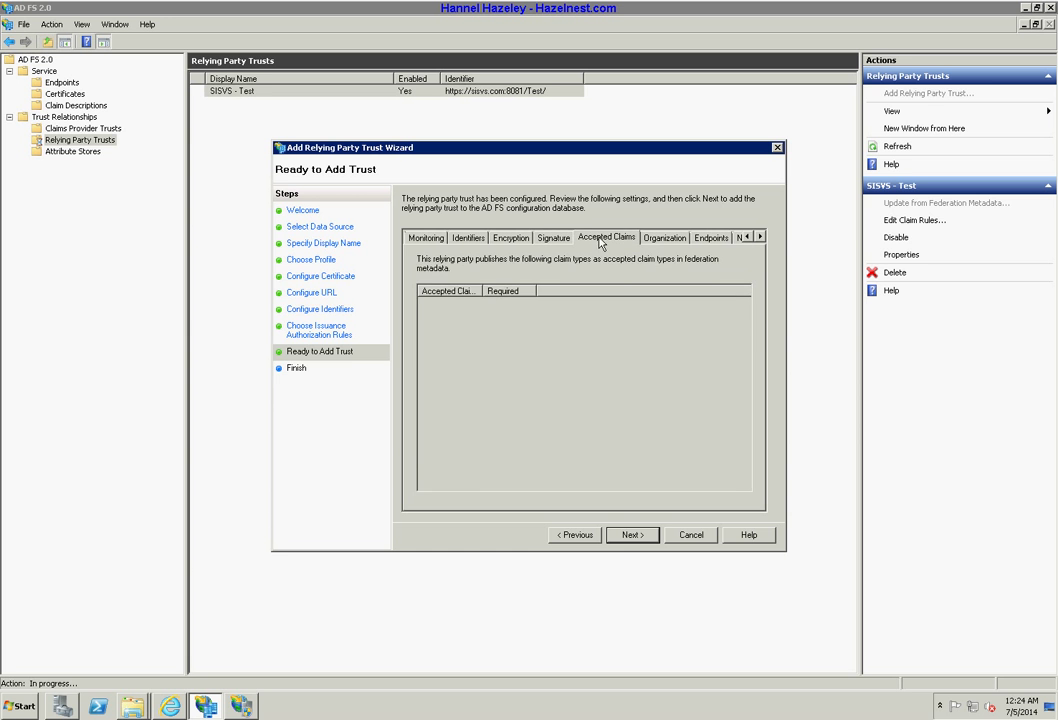
{"action": "left_click", "coordinate": [662, 238]}
{"action": "left_click", "coordinate": [706, 240]}
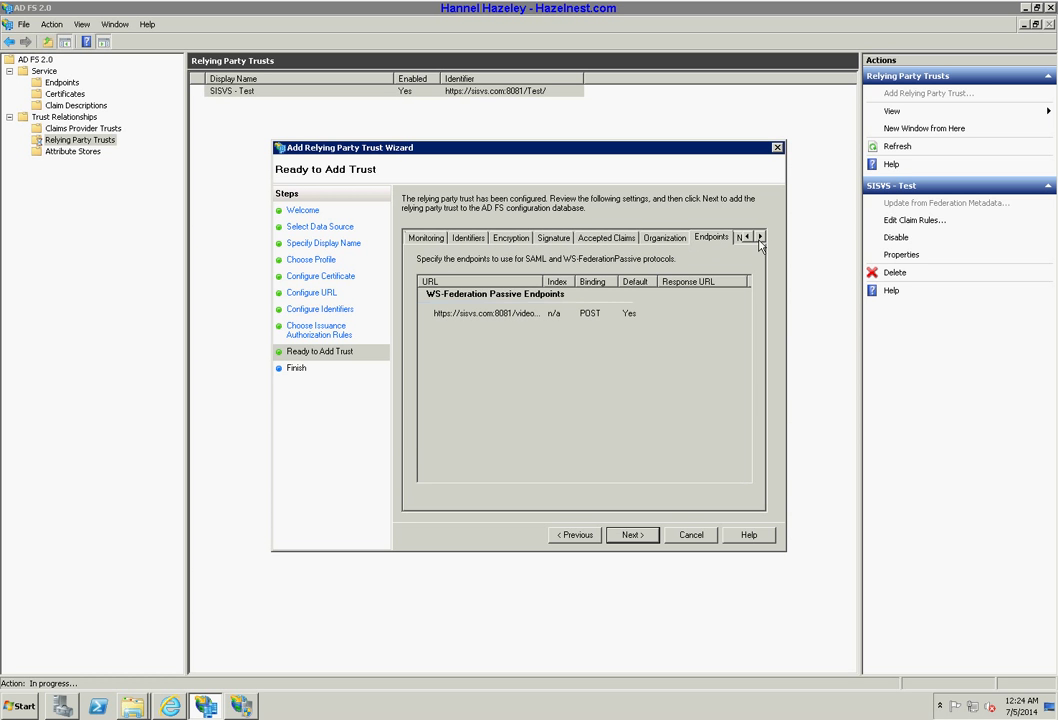
{"action": "left_click", "coordinate": [741, 238]}
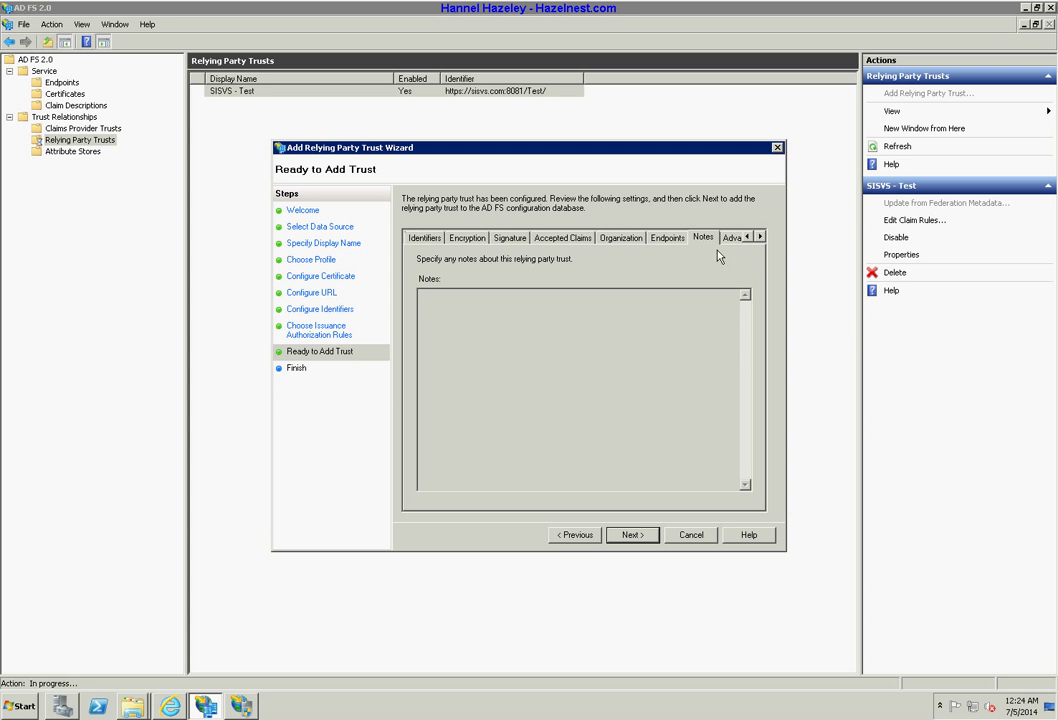
{"action": "left_click", "coordinate": [730, 238]}
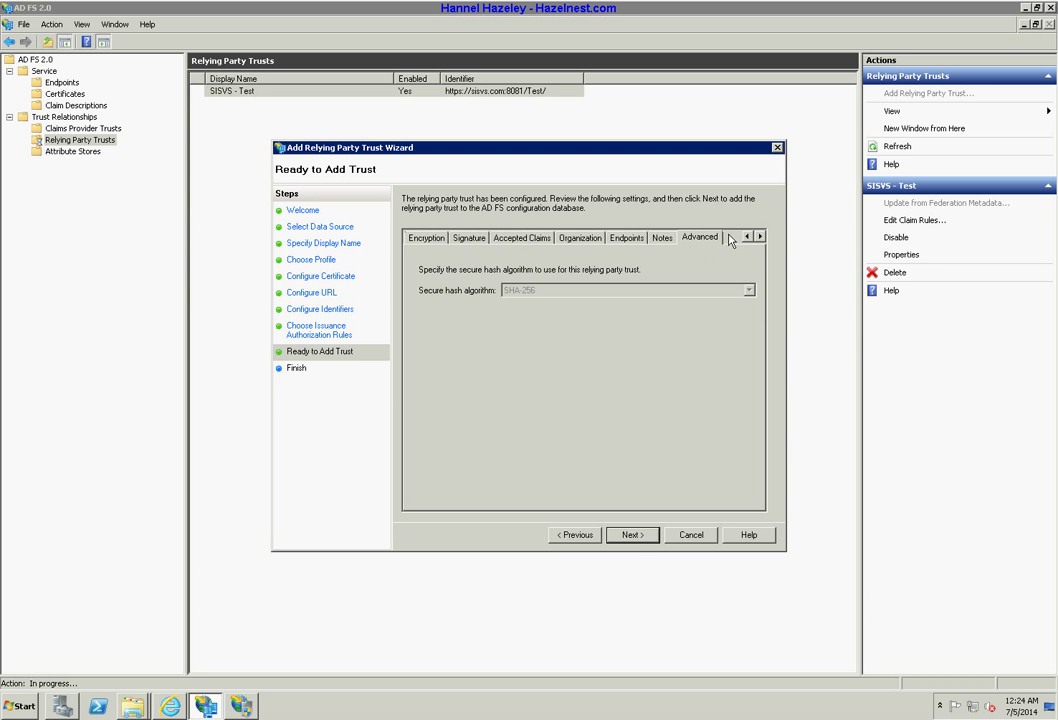
{"action": "left_click", "coordinate": [634, 535]}
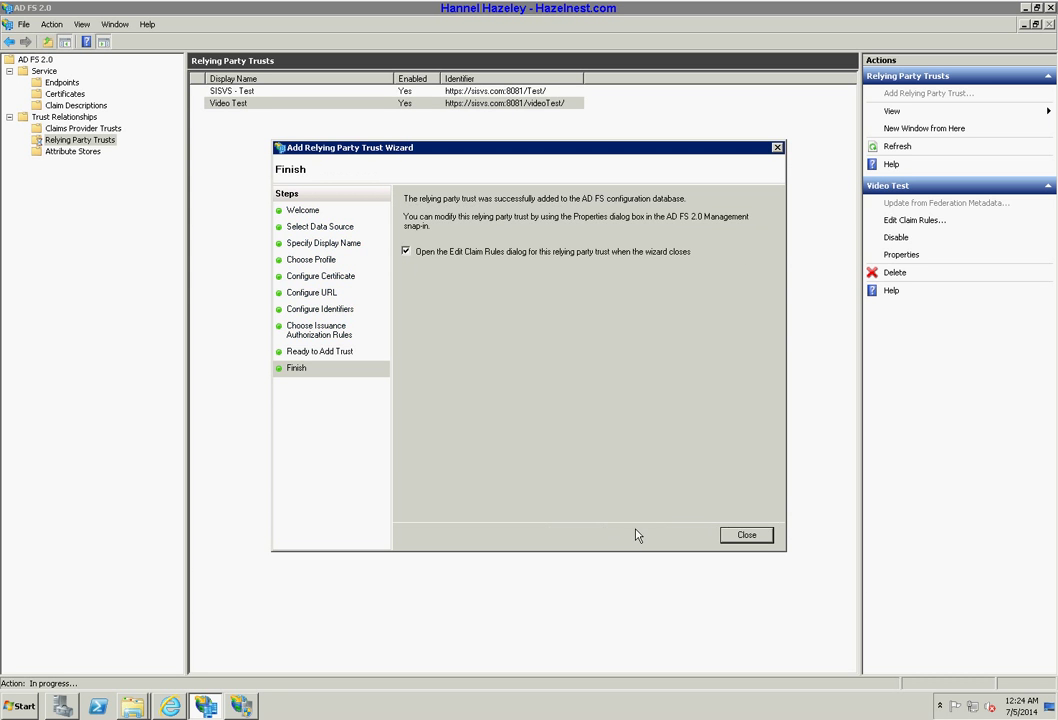
{"action": "left_click", "coordinate": [746, 535]}
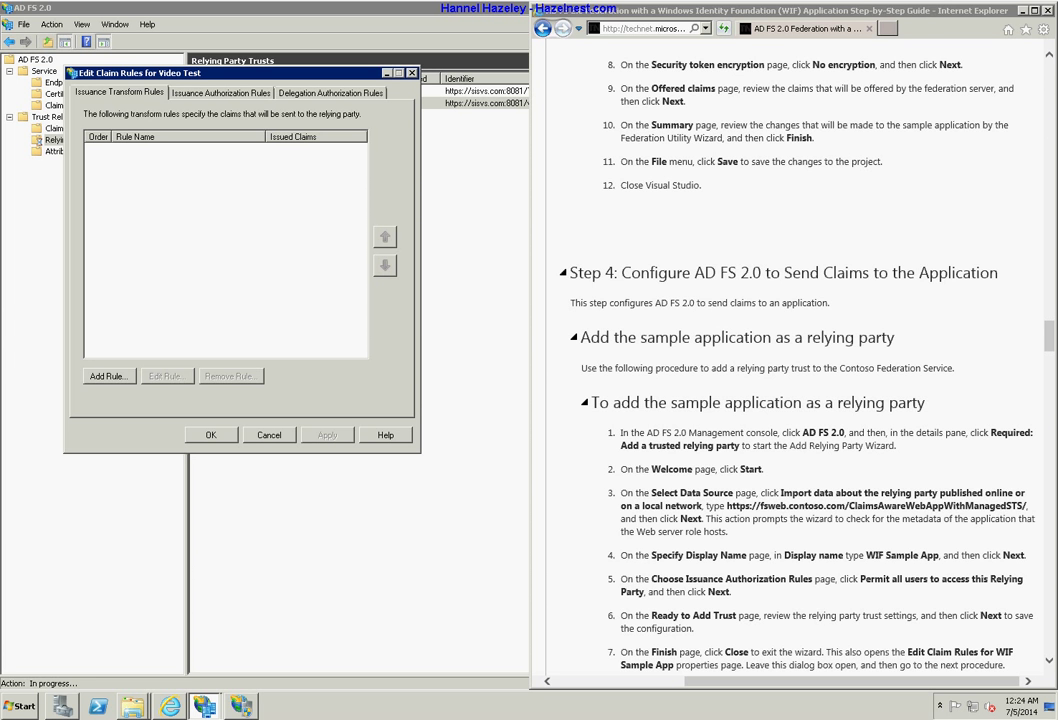
Start a new claim rule and briefly try the LDAP attribute template before going back.
{"action": "left_click", "coordinate": [100, 376]}
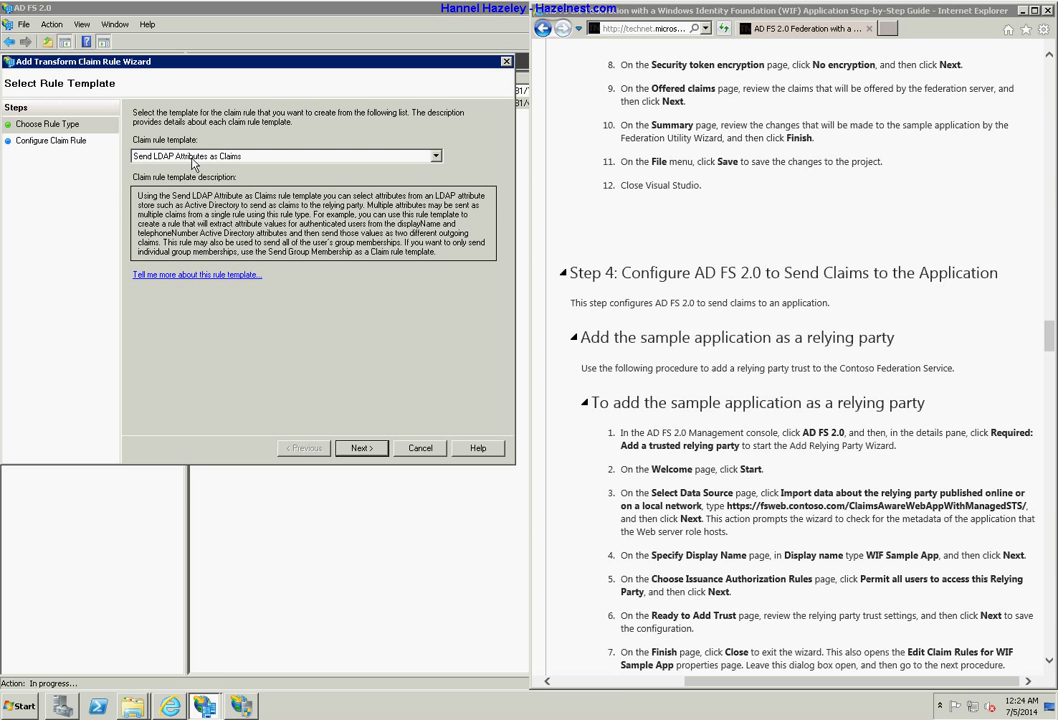
{"action": "left_click", "coordinate": [190, 157]}
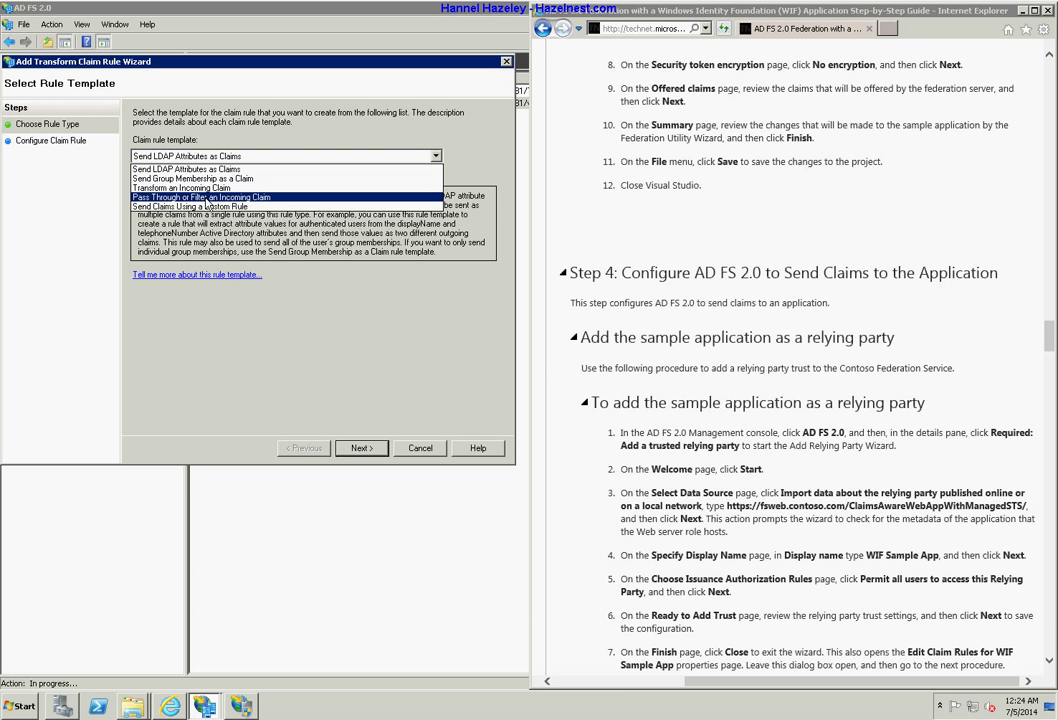
{"action": "left_click", "coordinate": [172, 151]}
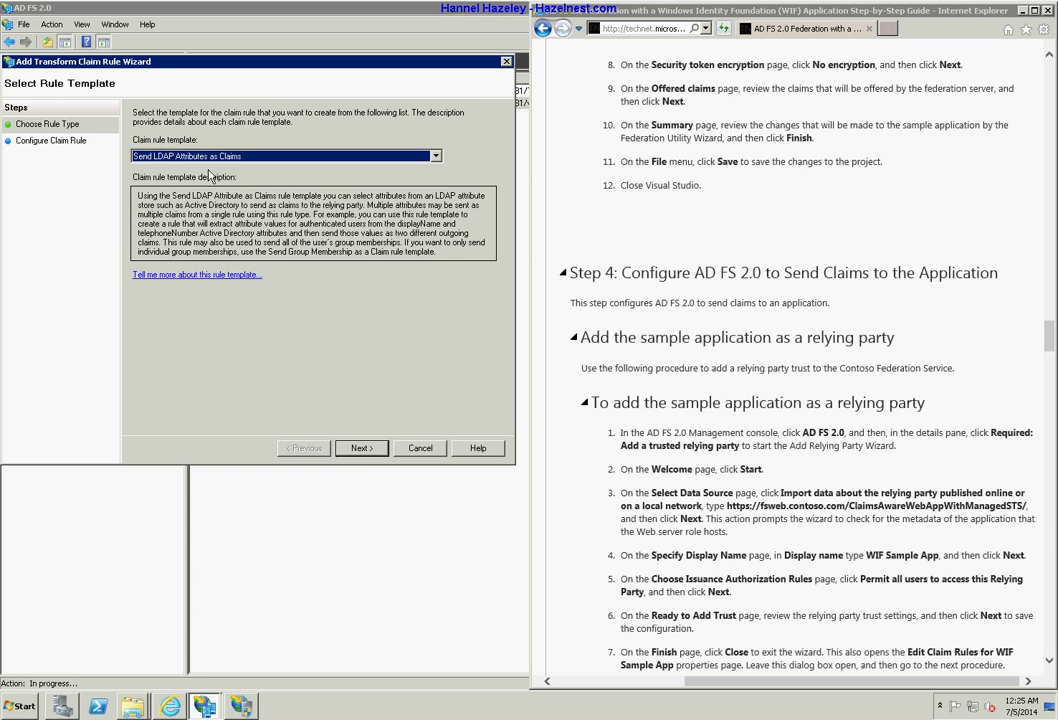
{"action": "left_click", "coordinate": [364, 452]}
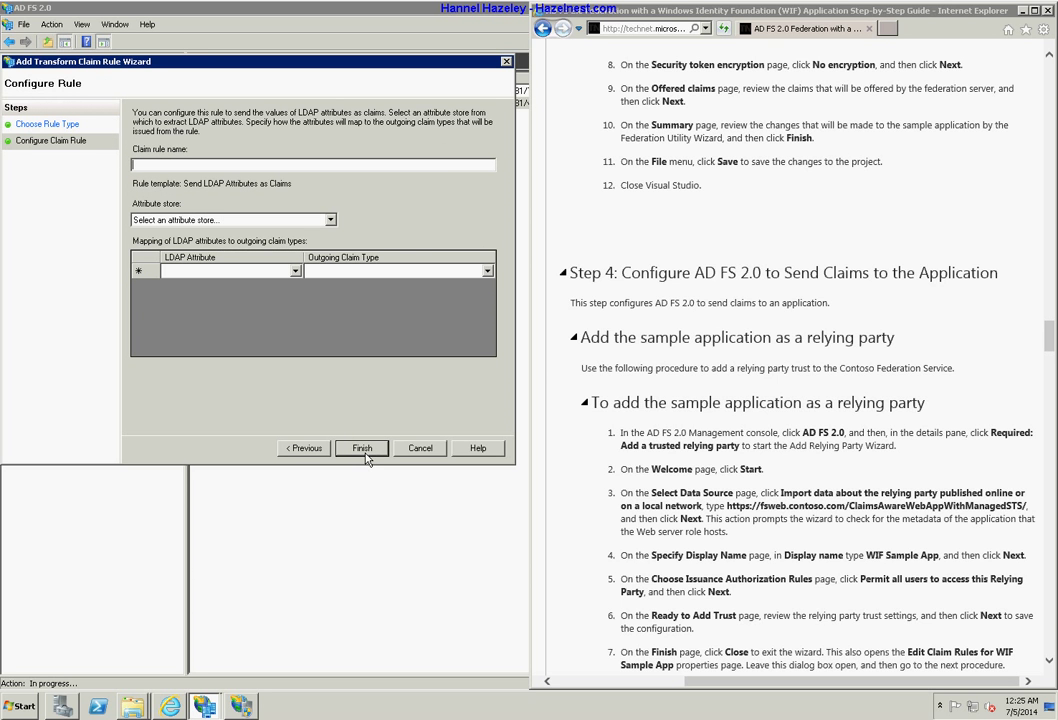
{"action": "left_click", "coordinate": [291, 219]}
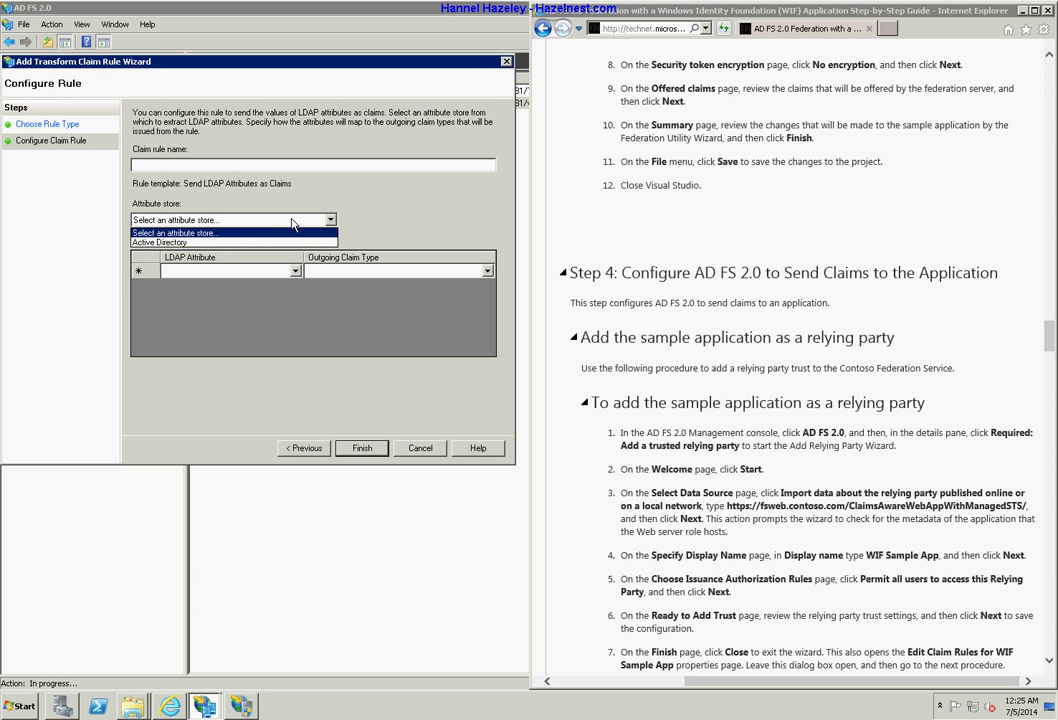
{"action": "left_click", "coordinate": [291, 219]}
{"action": "left_click", "coordinate": [303, 448]}
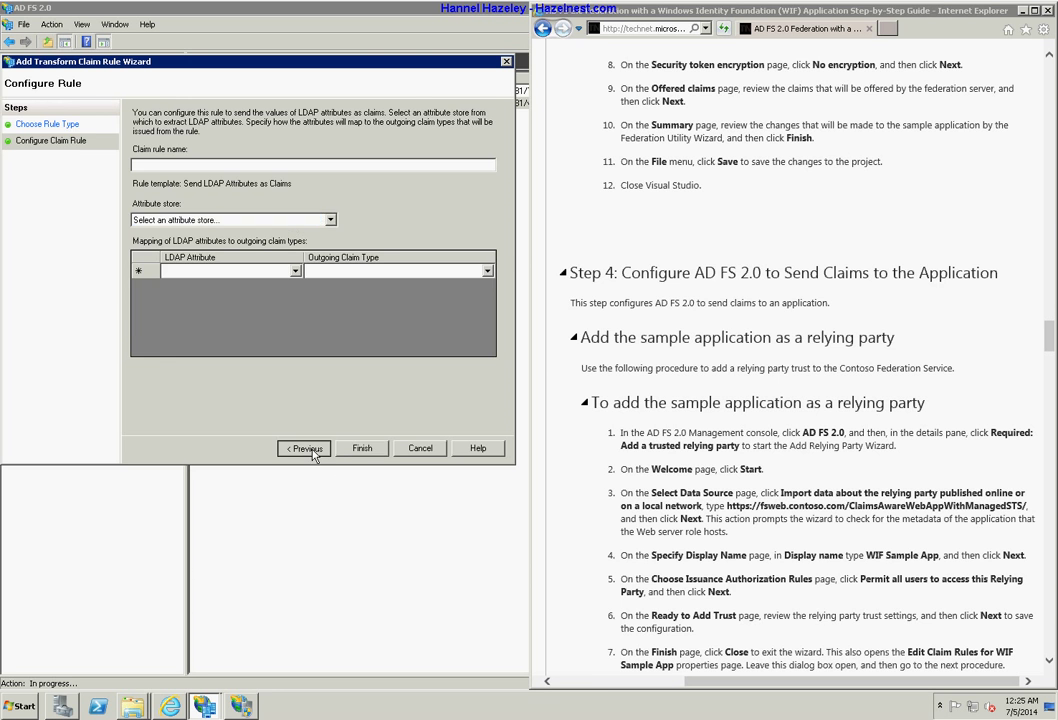
Create pass-through rule 'Name' for the incoming Name claim type.
{"action": "left_click", "coordinate": [195, 156]}
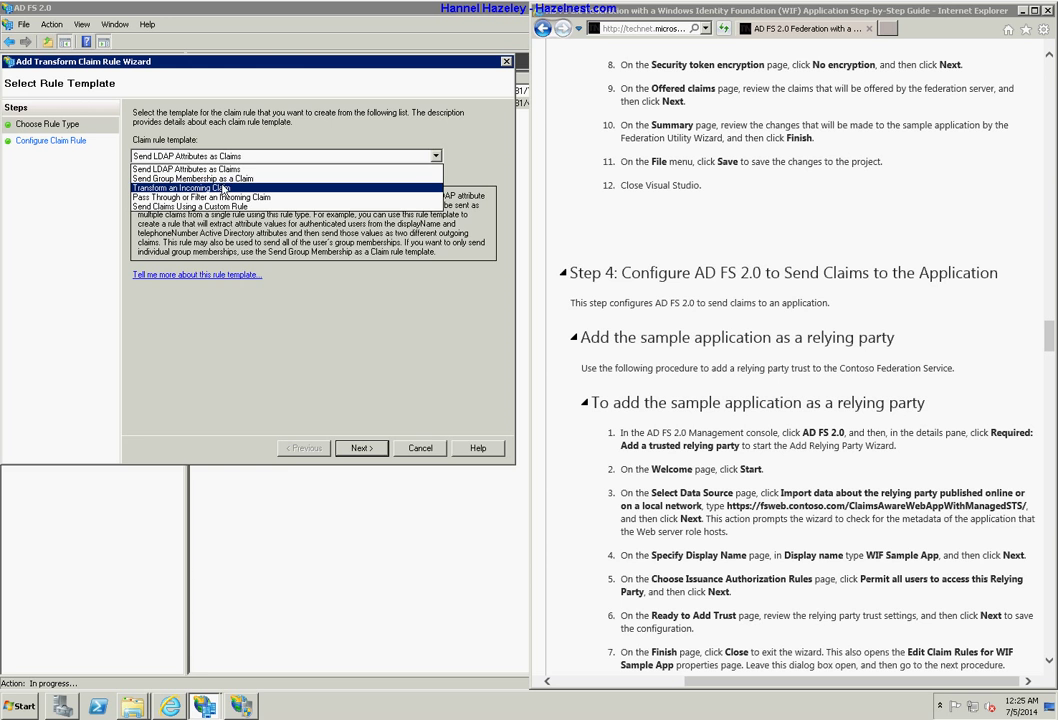
{"action": "left_click", "coordinate": [225, 197]}
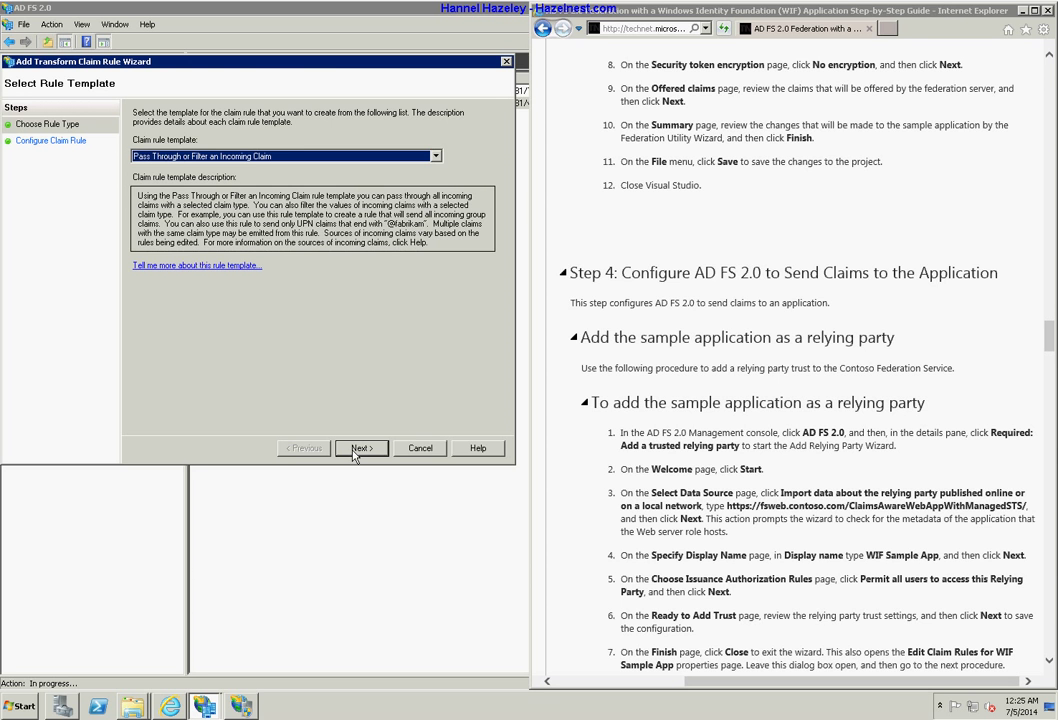
{"action": "left_click", "coordinate": [361, 448]}
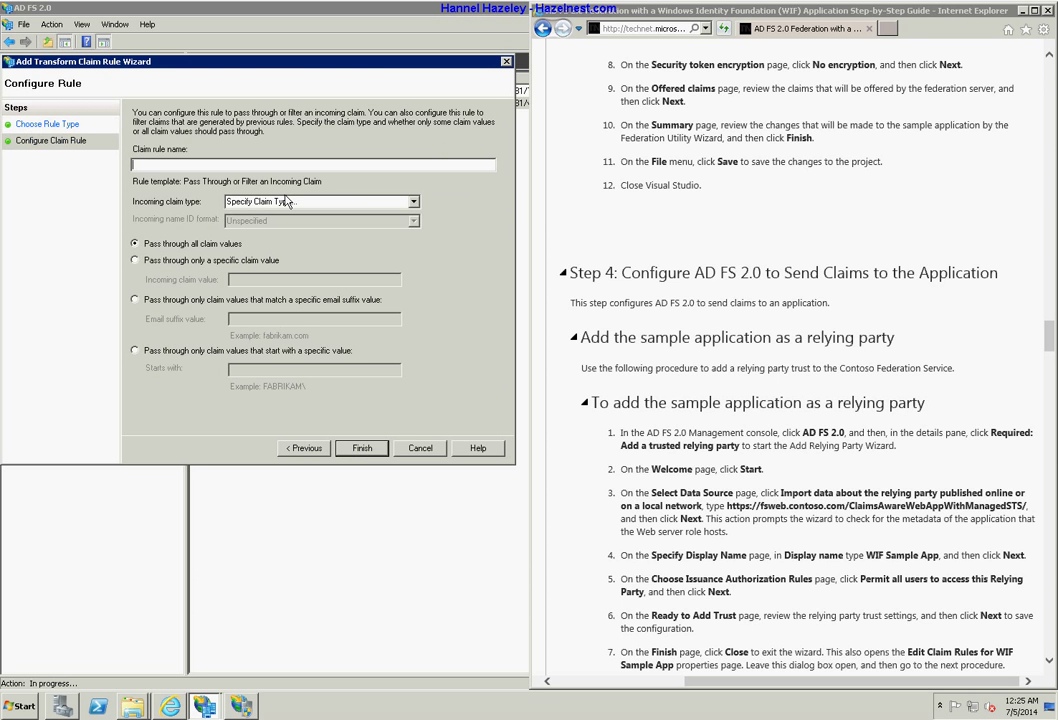
{"action": "left_click", "coordinate": [300, 201]}
{"action": "left_click", "coordinate": [403, 201]}
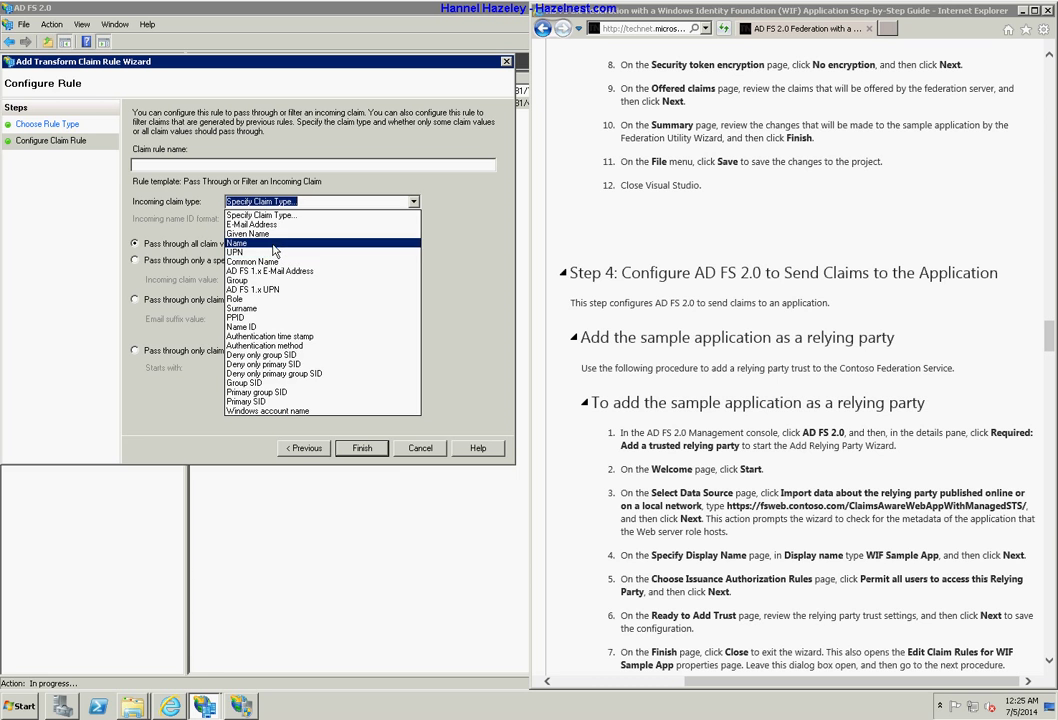
{"action": "left_click", "coordinate": [272, 243]}
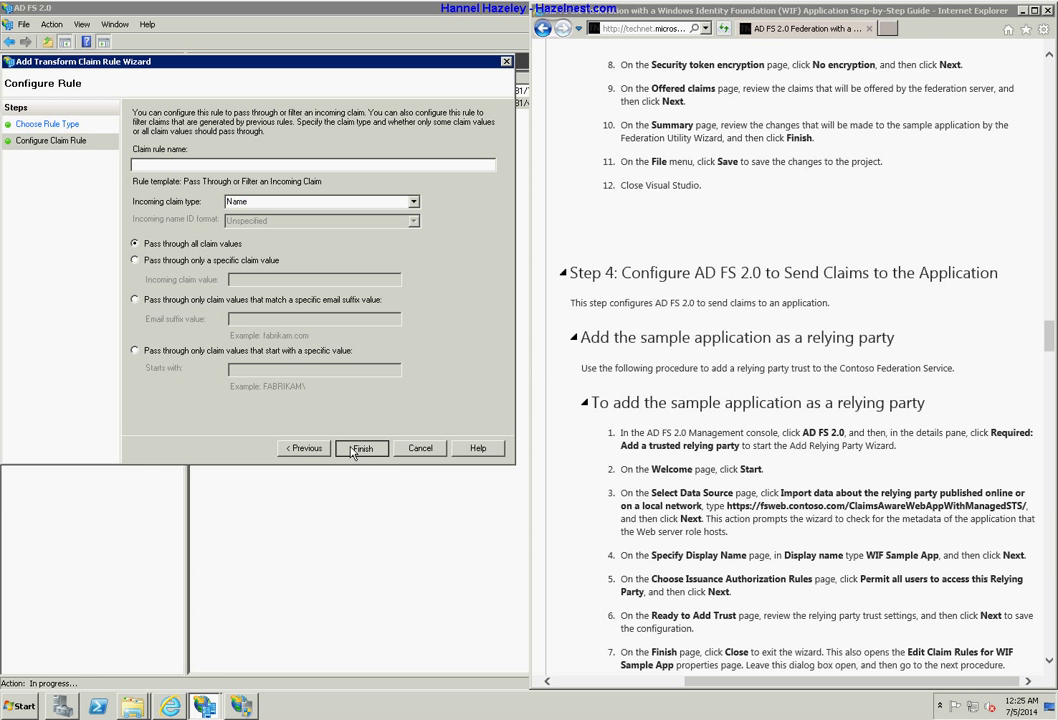
{"action": "left_click", "coordinate": [338, 163]}
{"action": "type", "text": "Name"}
{"action": "left_click", "coordinate": [368, 454]}
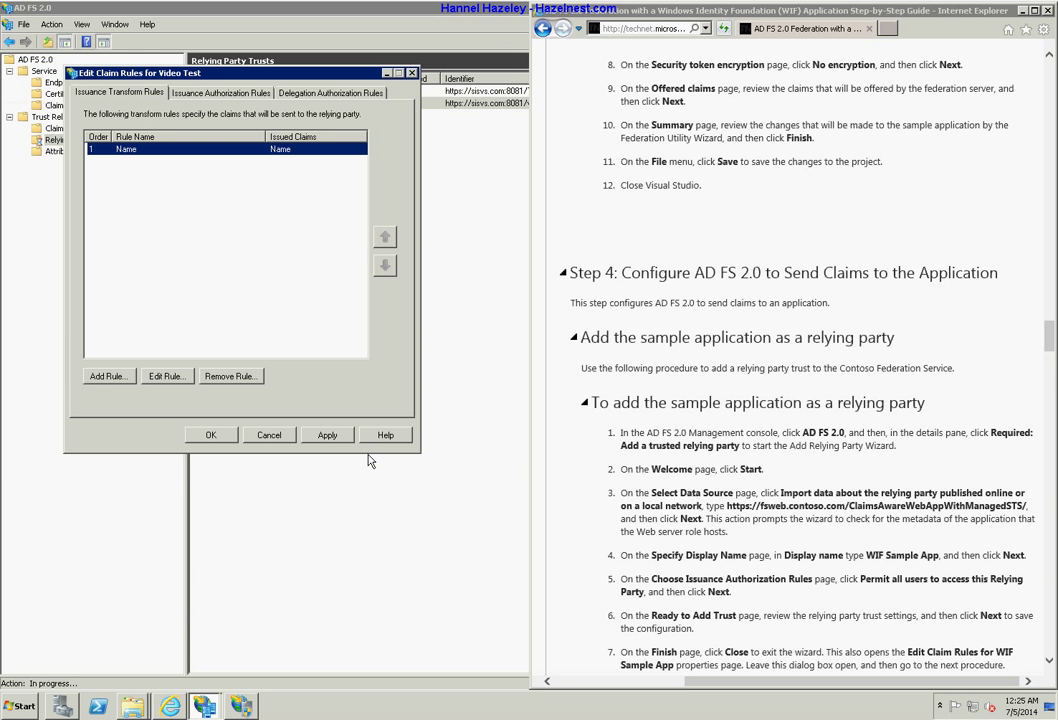
Create pass-through rule 'Email' for E-Mail Address claims and apply the rule changes.
{"action": "left_click", "coordinate": [106, 376]}
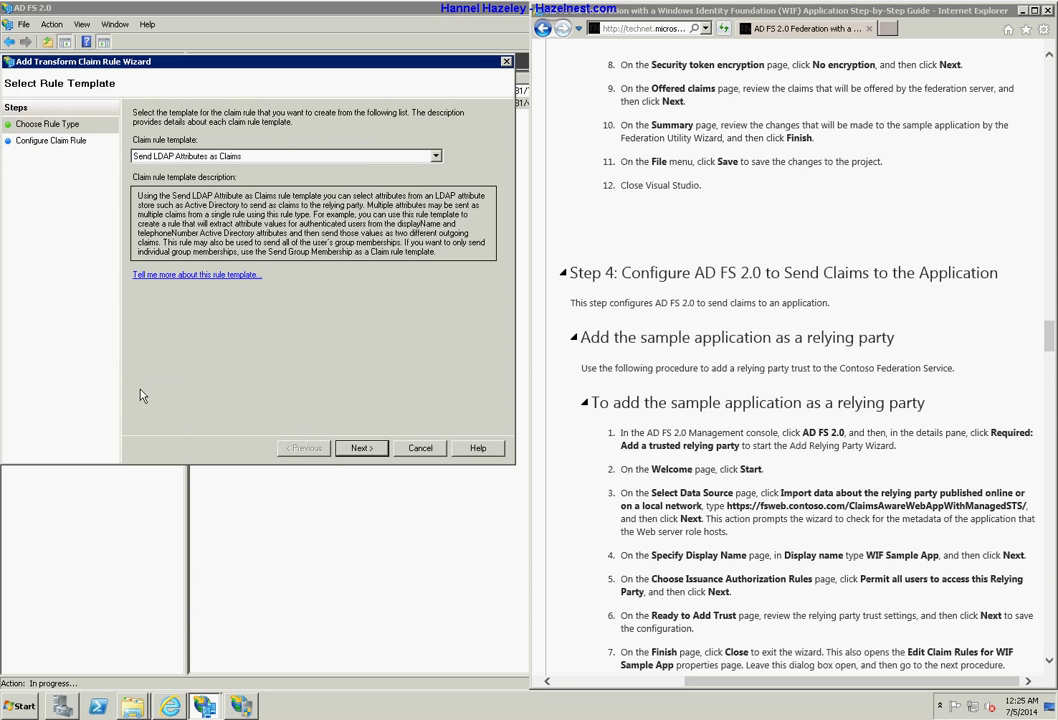
{"action": "left_click", "coordinate": [159, 157]}
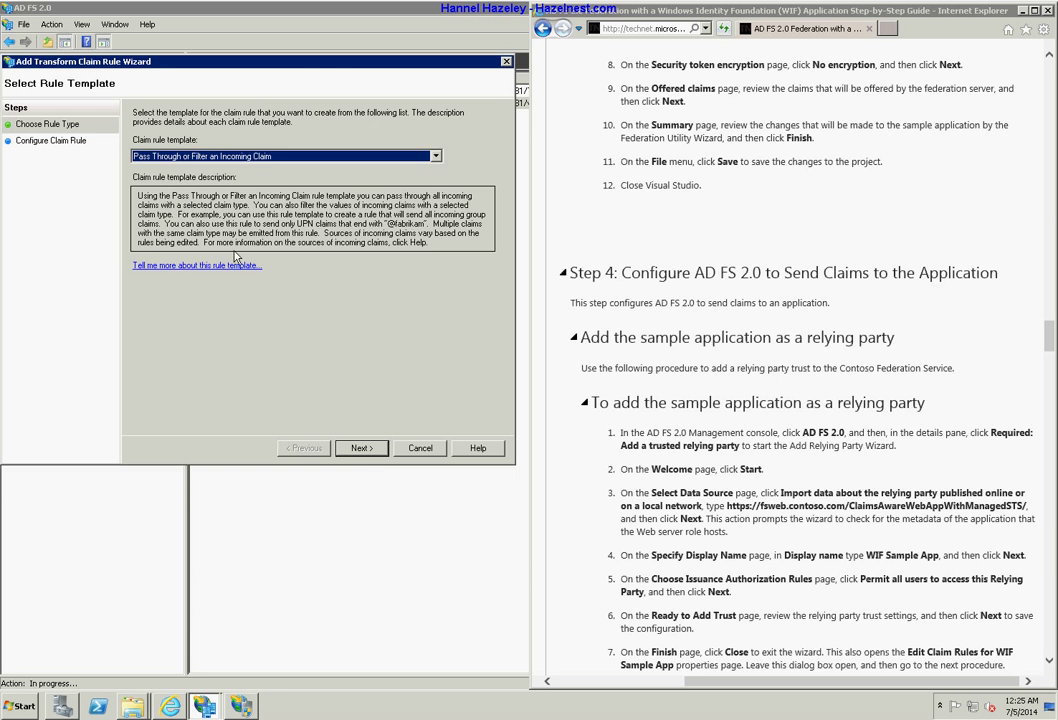
{"action": "left_click", "coordinate": [356, 447]}
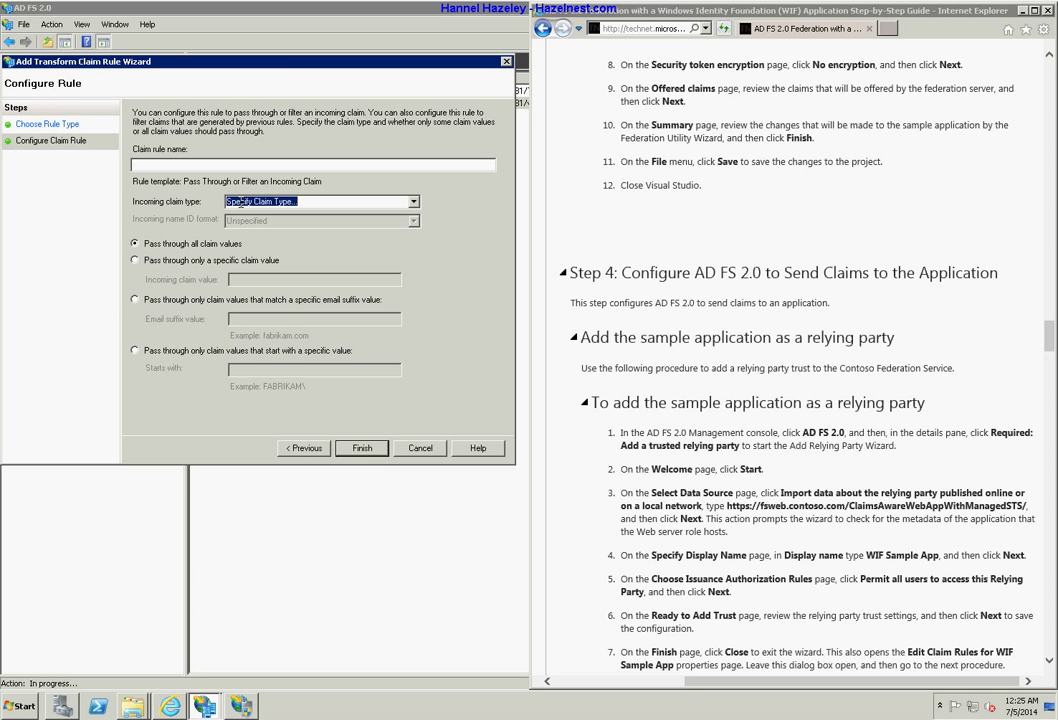
{"action": "left_click", "coordinate": [413, 202]}
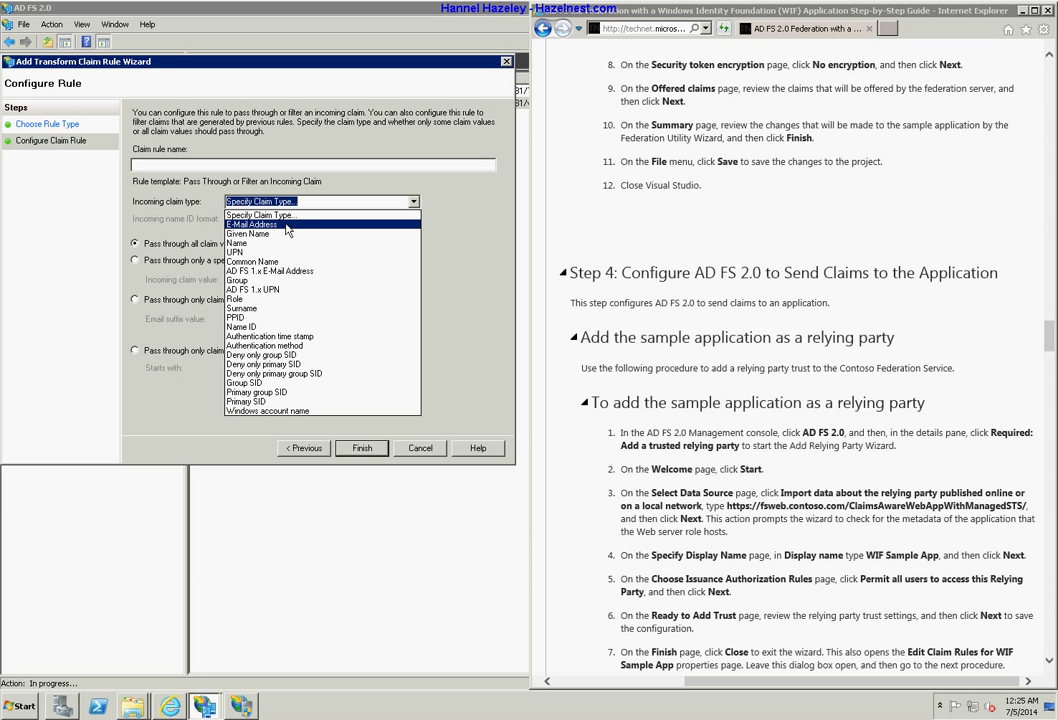
{"action": "left_click", "coordinate": [286, 225]}
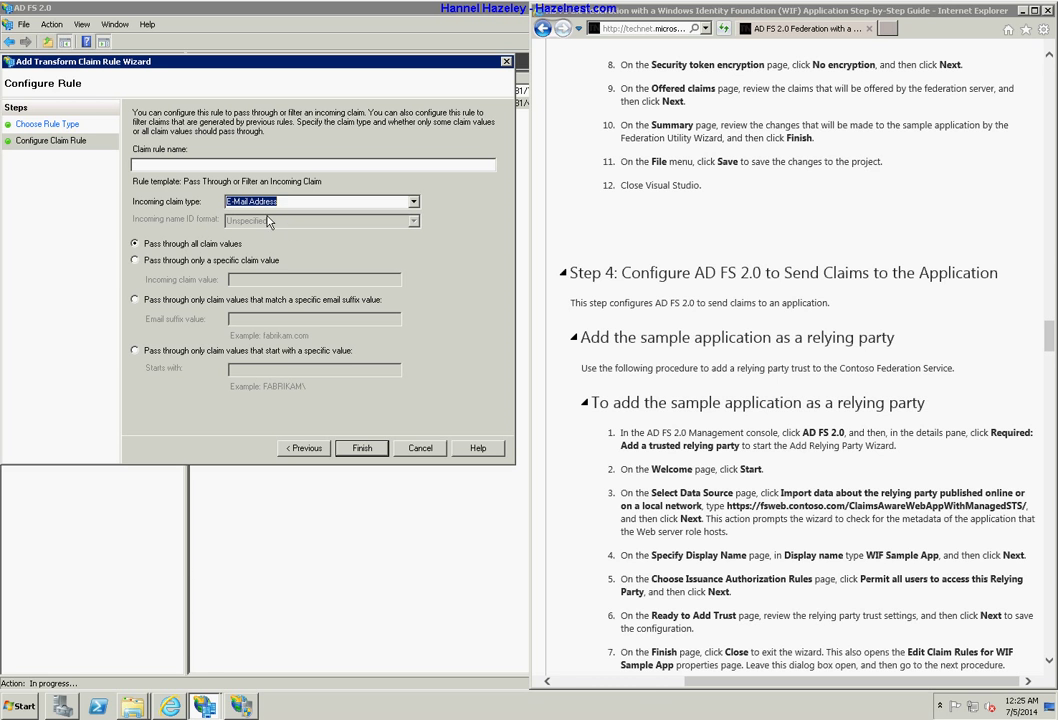
{"action": "left_click", "coordinate": [226, 163]}
{"action": "type", "text": "Email"}
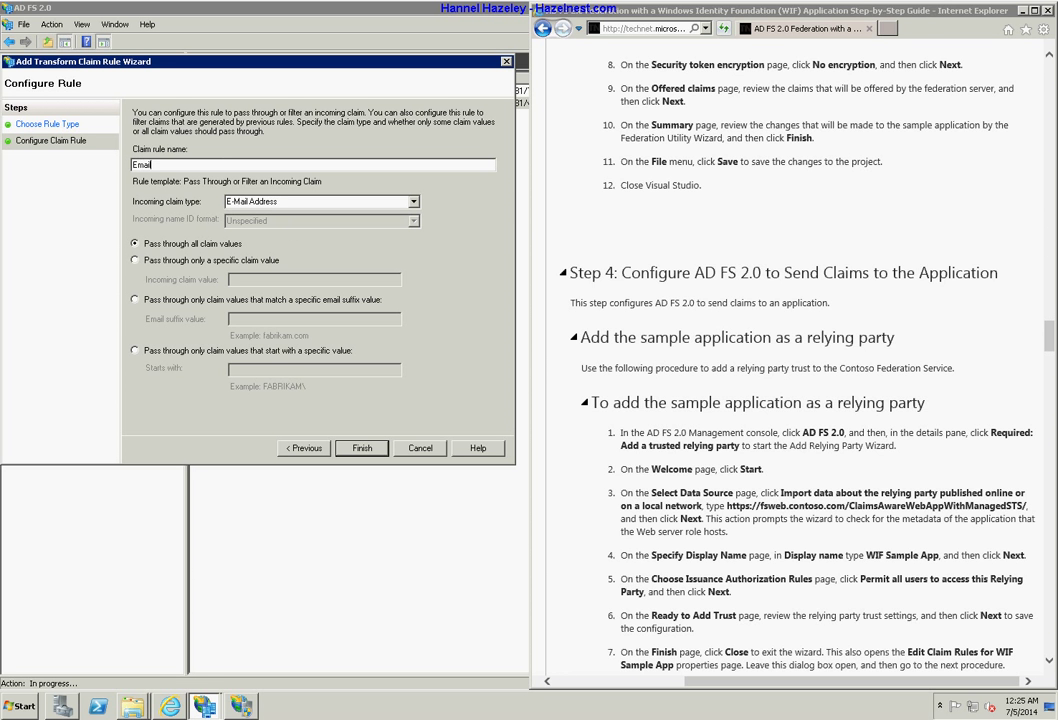
{"action": "key", "text": "Tab"}
{"action": "key", "text": "Tab"}
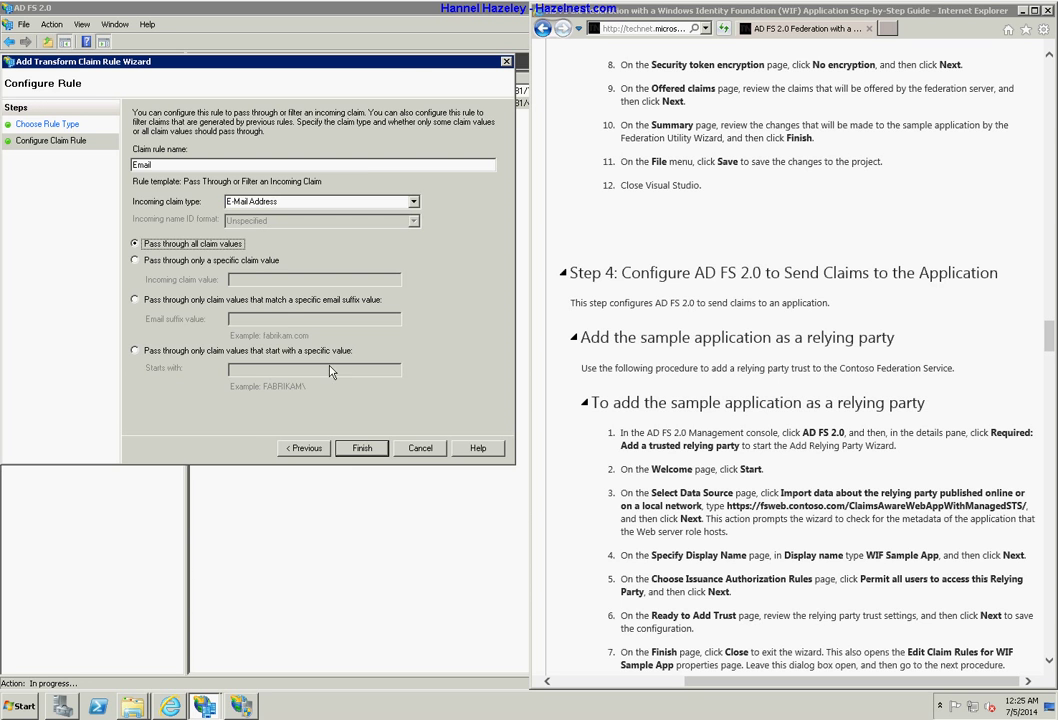
{"action": "left_click", "coordinate": [362, 448]}
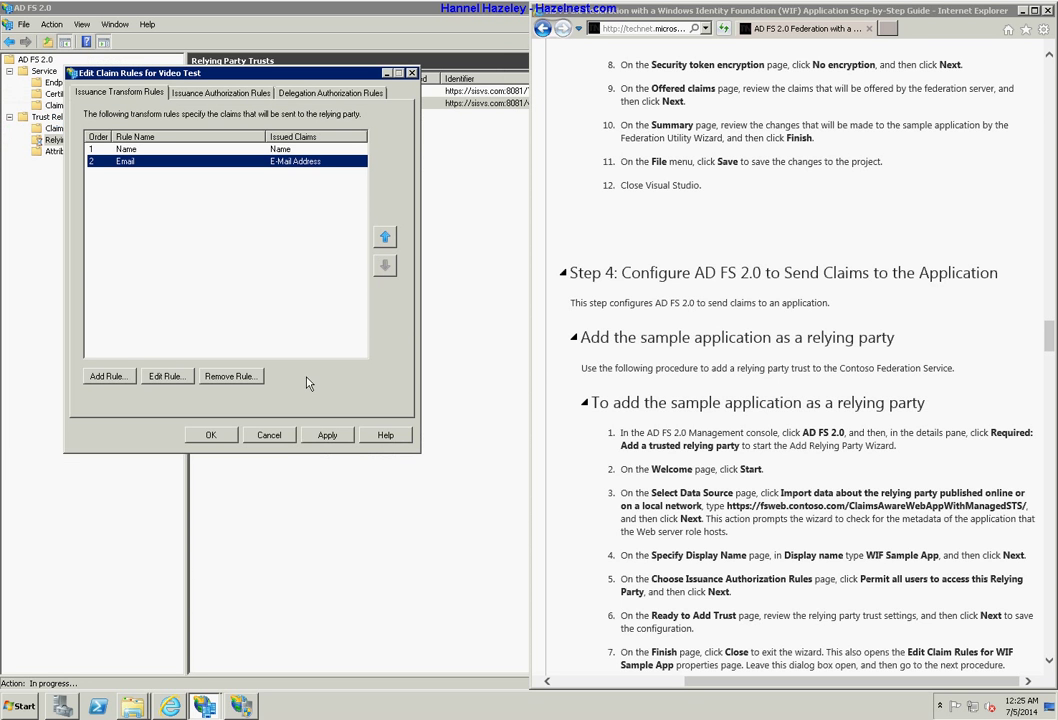
{"action": "left_click", "coordinate": [330, 435]}
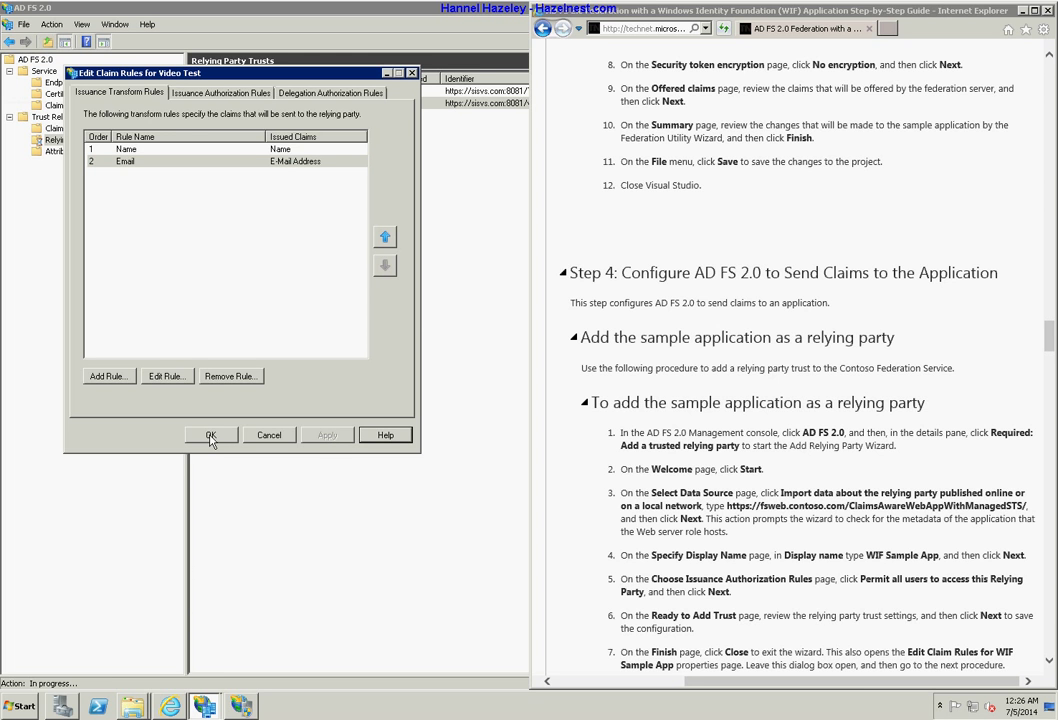
Close the rules editor and old SISVS Claims Test window, then start InPrivate Browsing in IE.
{"action": "left_click", "coordinate": [210, 436]}
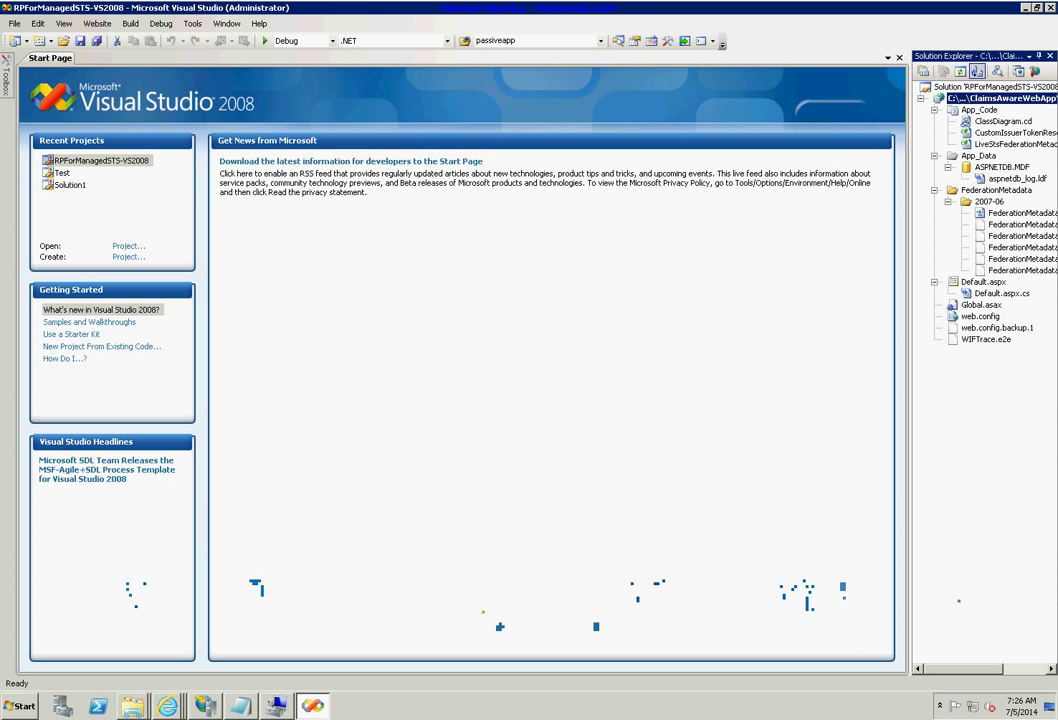
{"action": "left_click", "coordinate": [1025, 8]}
{"action": "mouse_move", "coordinate": [167, 705]}
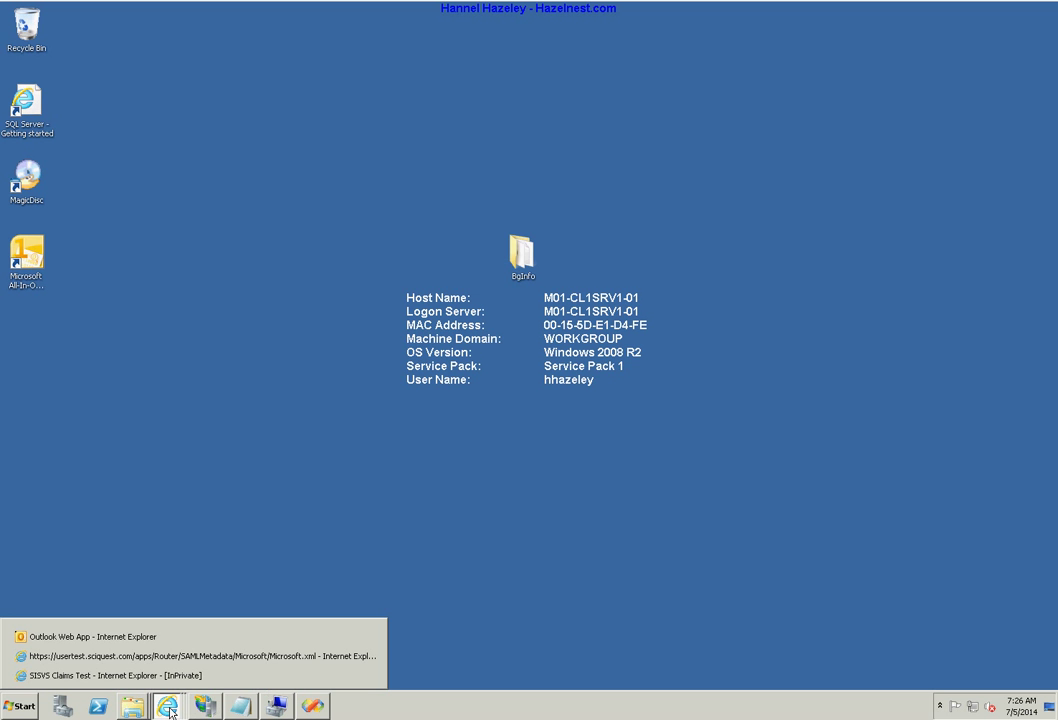
{"action": "left_click", "coordinate": [366, 676]}
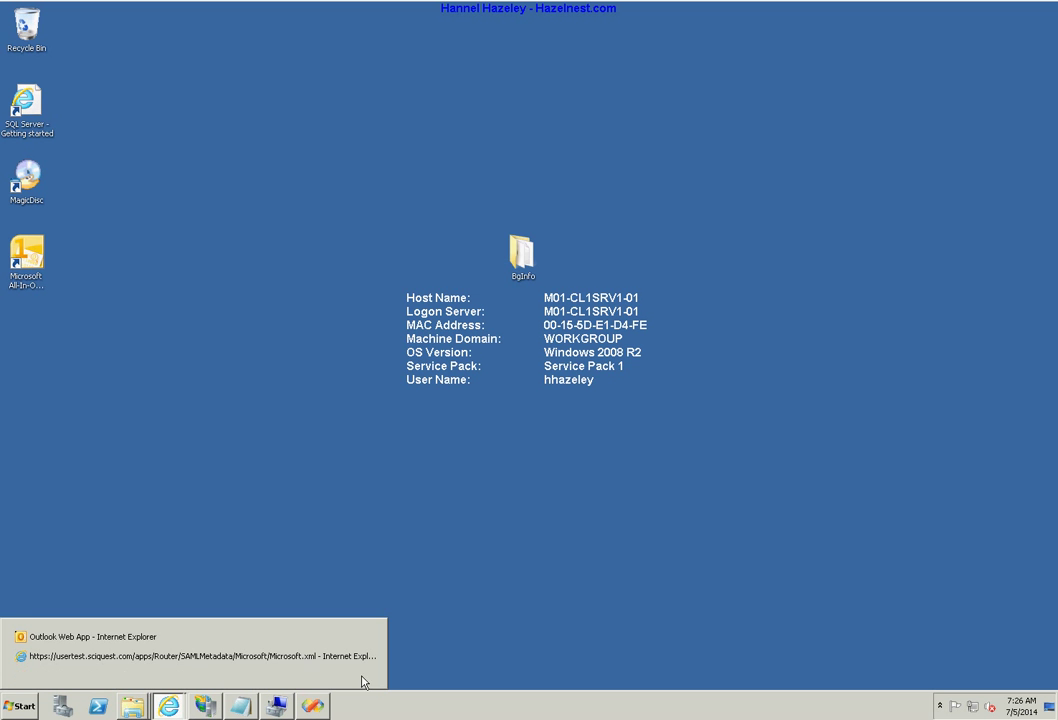
{"action": "right_click", "coordinate": [175, 707]}
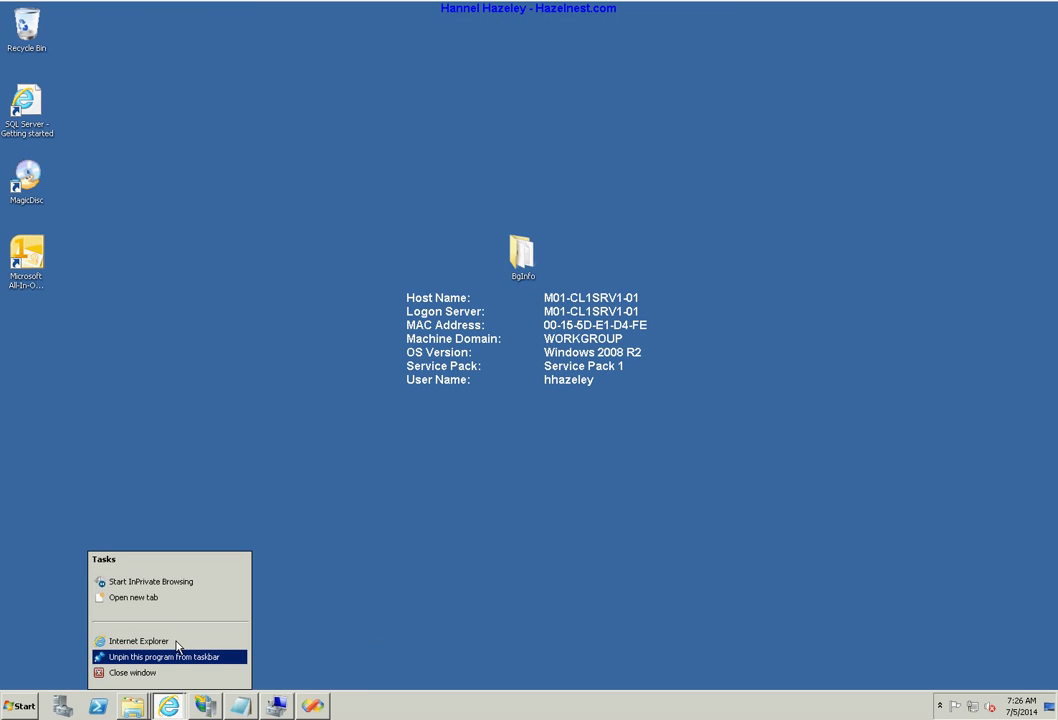
{"action": "left_click", "coordinate": [150, 585]}
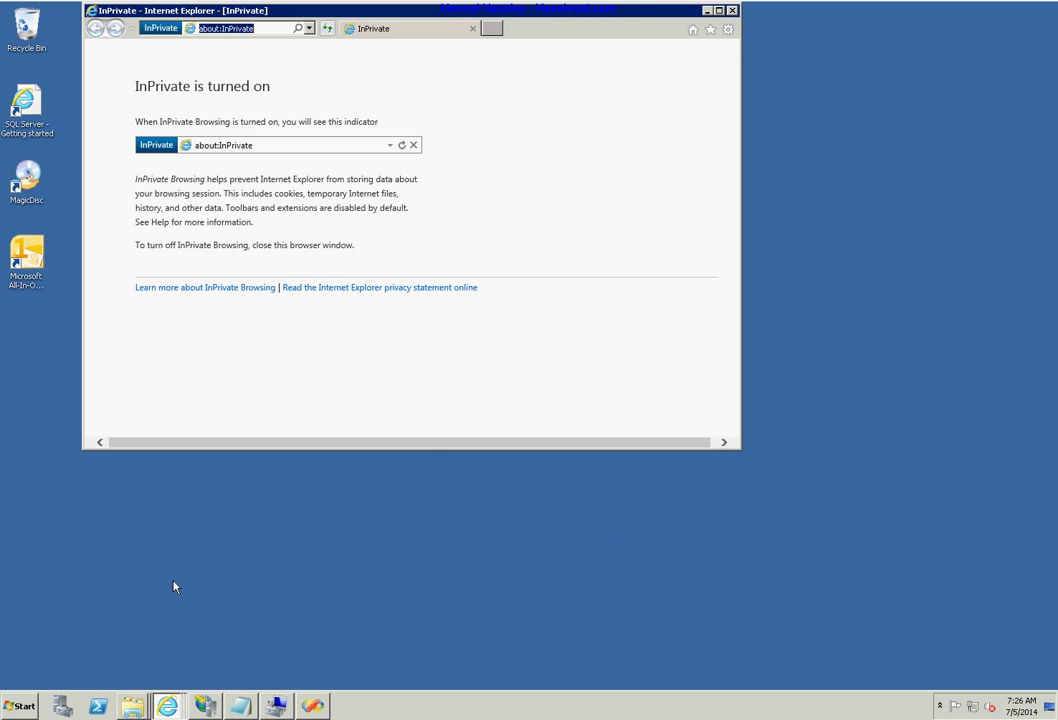
{"action": "double_click", "coordinate": [301, 12]}
{"action": "key", "text": "shift+F10"}
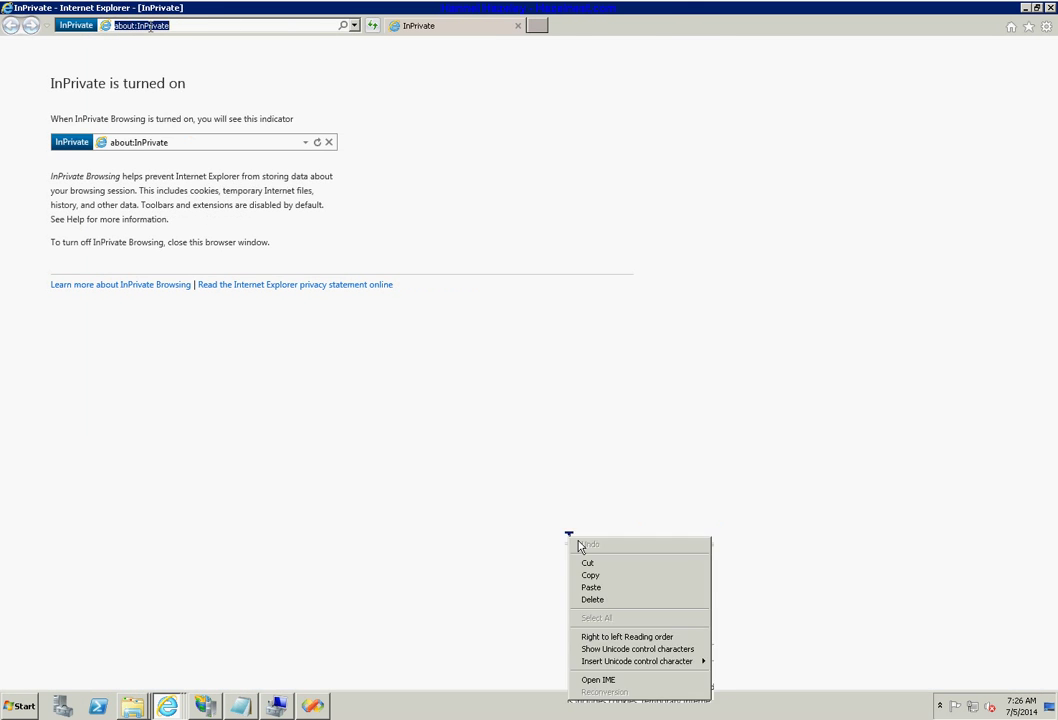
{"action": "left_click", "coordinate": [190, 78]}
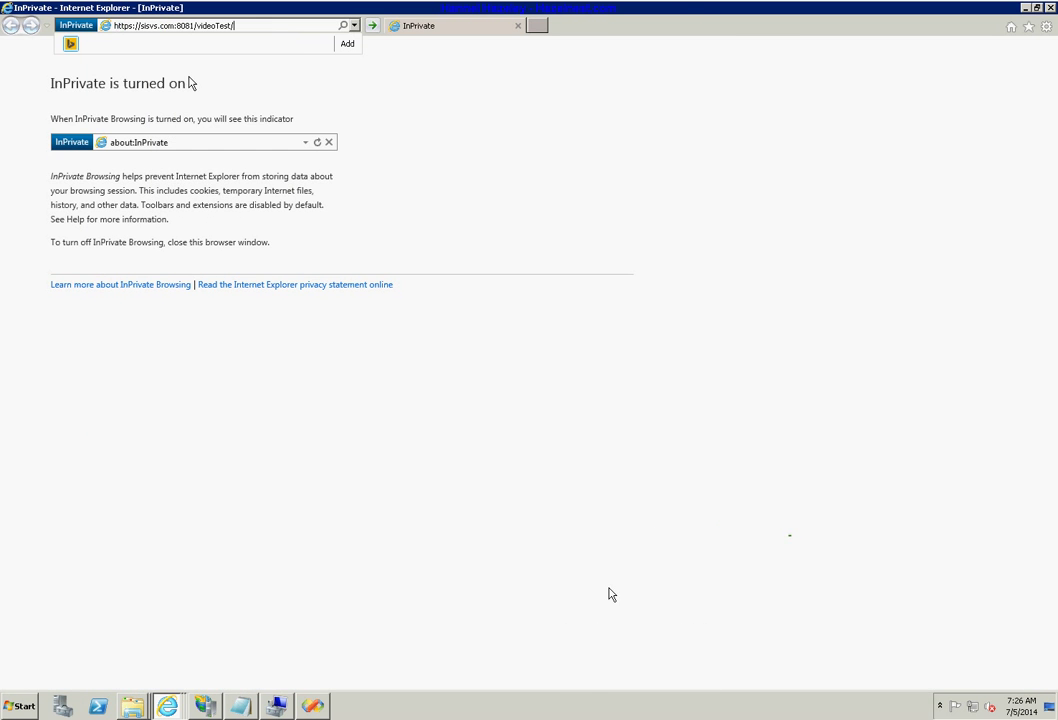
{"action": "key", "text": "Return"}
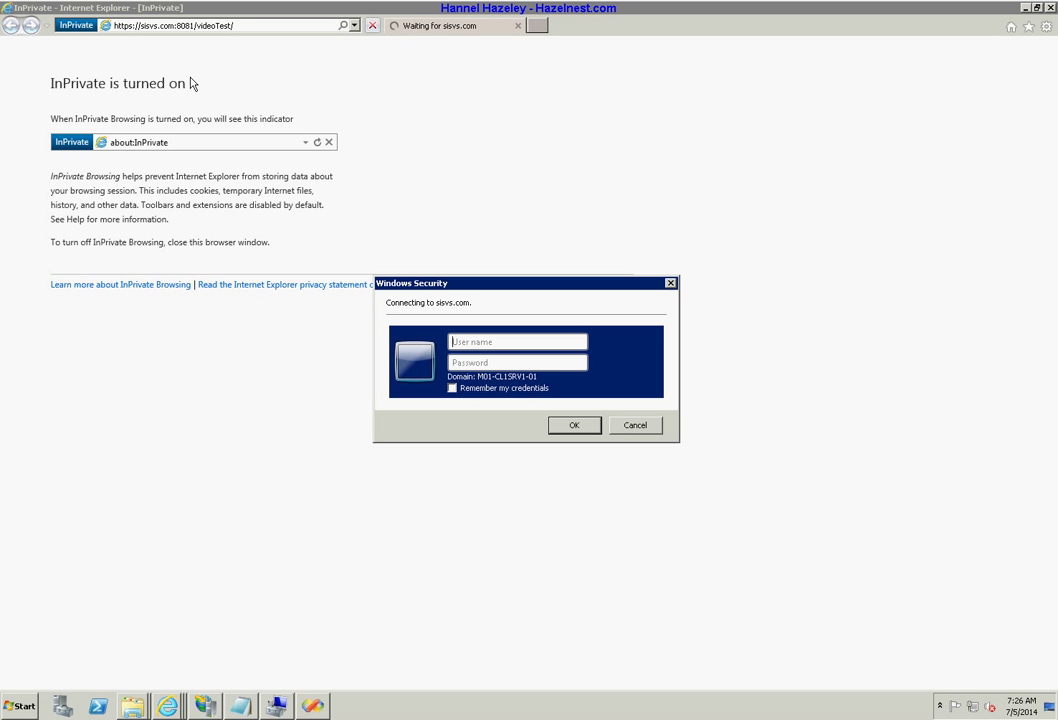
Sign in at the Windows Security prompt with the domain user name and password.
{"action": "type", "text": "hh"}
{"action": "key", "text": "BackSpace"}
{"action": "key", "text": "BackSpace"}
{"action": "key", "text": "BackSpace"}
{"action": "key", "text": "BackSpace"}
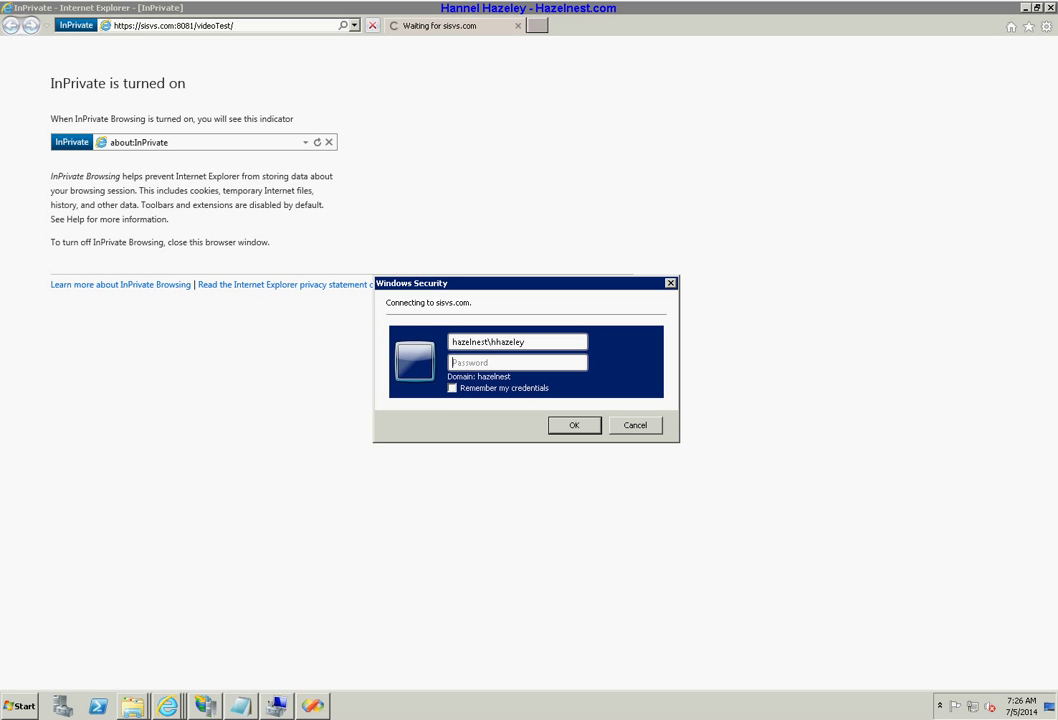
{"action": "type", "text": "••••••••"}
{"action": "key", "text": "Return"}
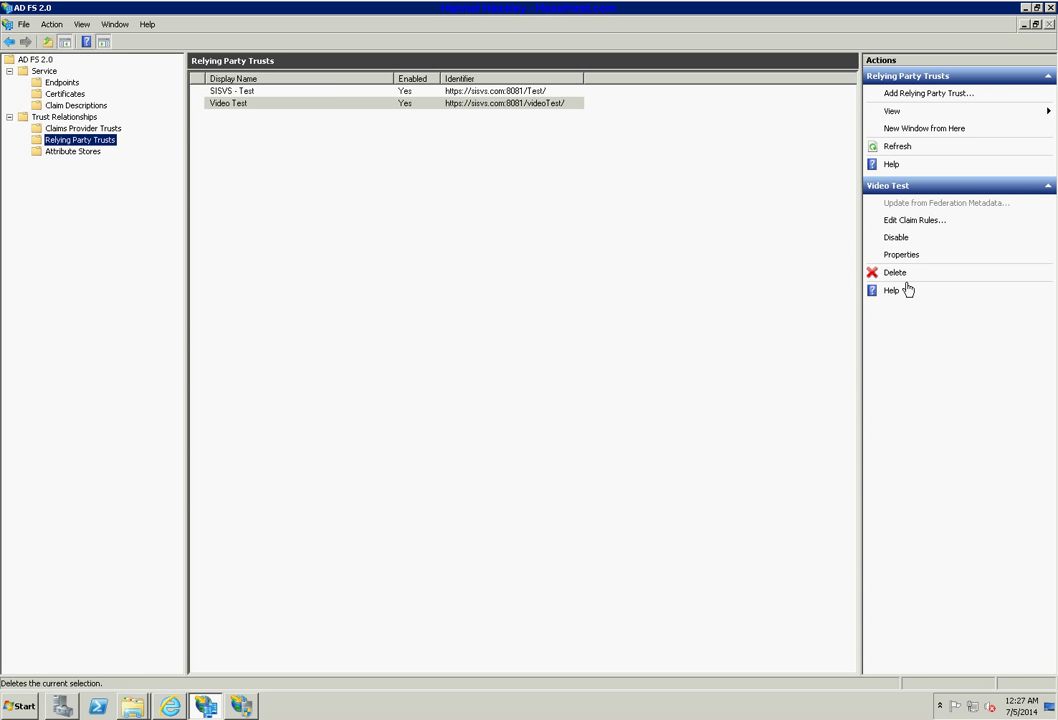
Open Video Test's claim rules and remove the existing Email and Name rules.
{"action": "left_click", "coordinate": [913, 222]}
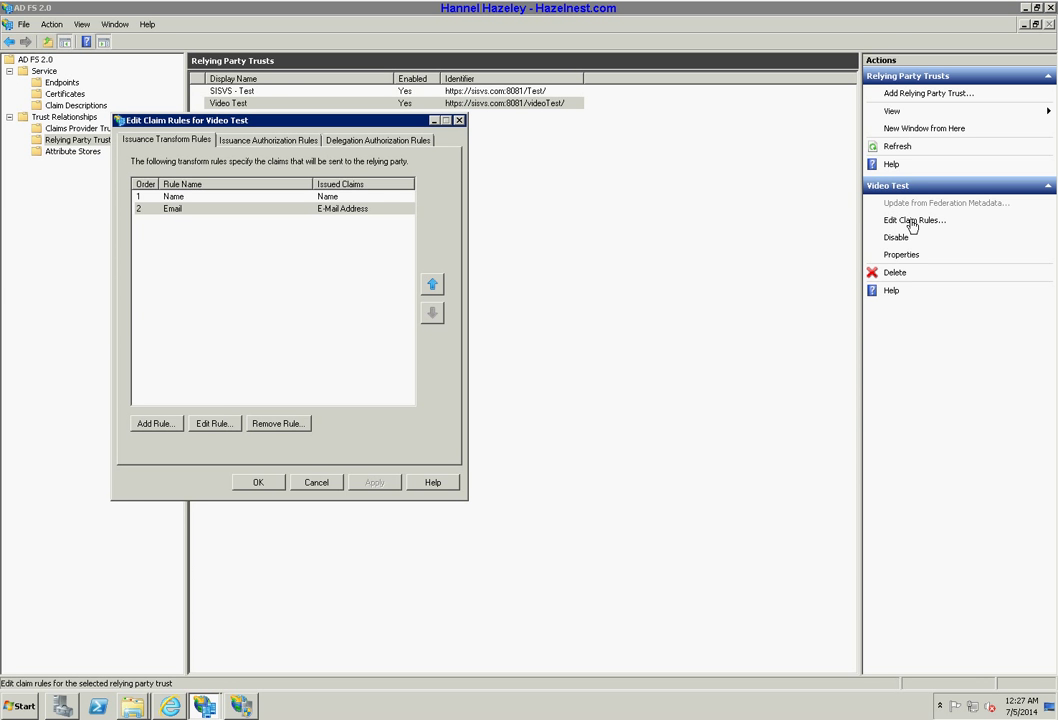
{"action": "left_click", "coordinate": [281, 141]}
{"action": "left_click", "coordinate": [374, 140]}
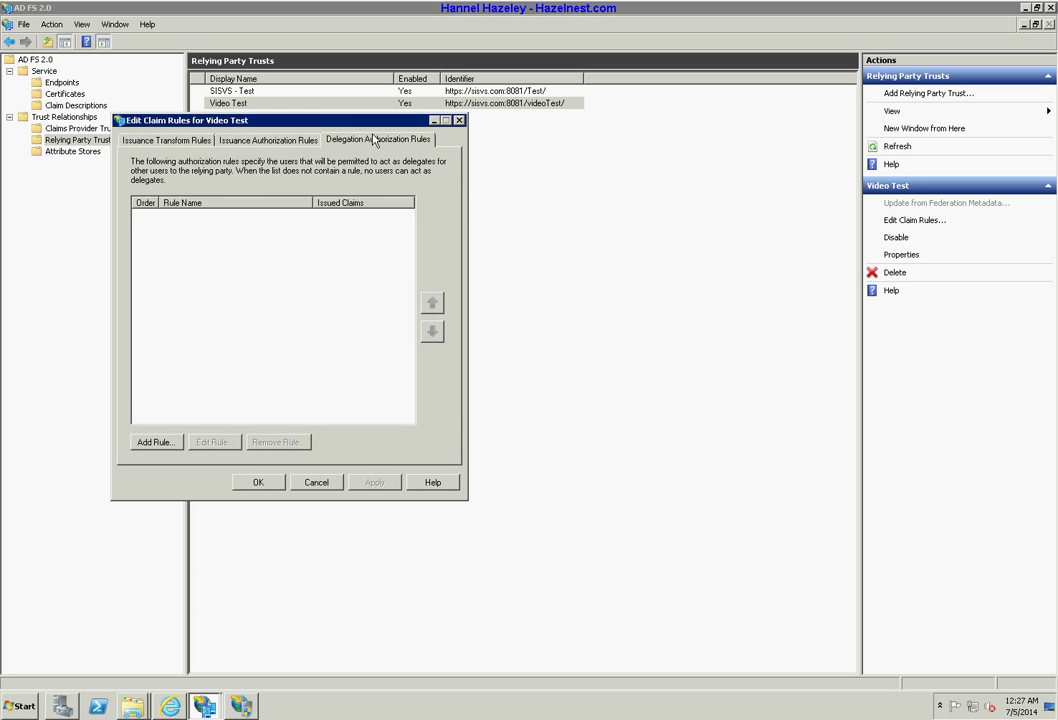
{"action": "left_click", "coordinate": [237, 141]}
{"action": "left_click", "coordinate": [170, 141]}
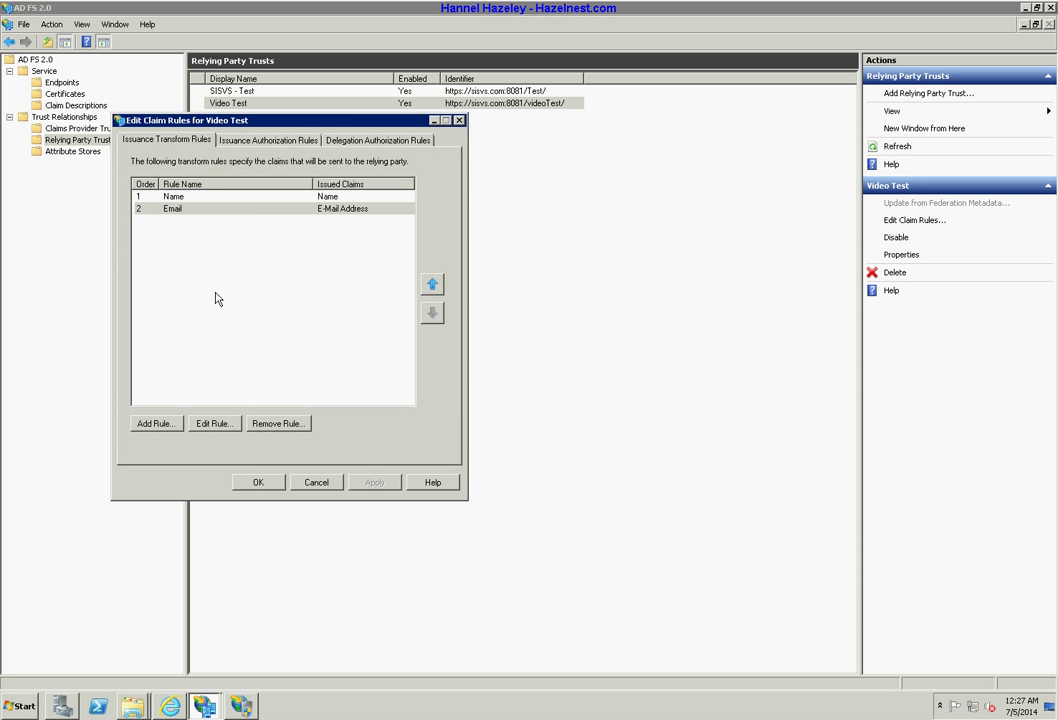
{"action": "left_click", "coordinate": [279, 424]}
{"action": "left_click", "coordinate": [533, 388]}
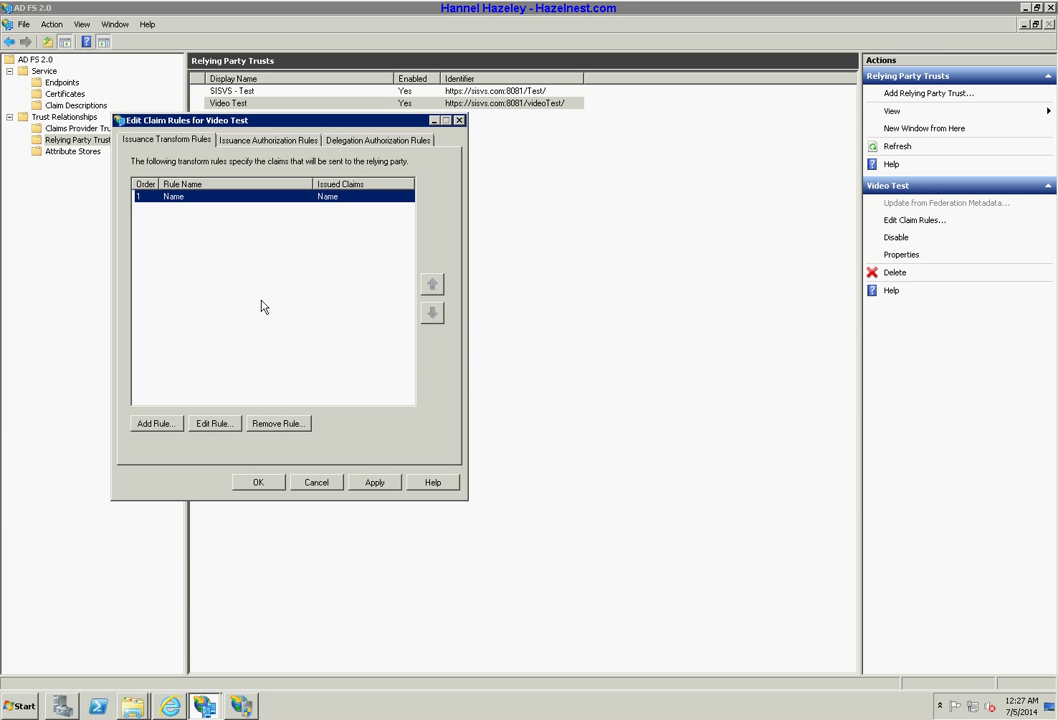
{"action": "left_click", "coordinate": [279, 423]}
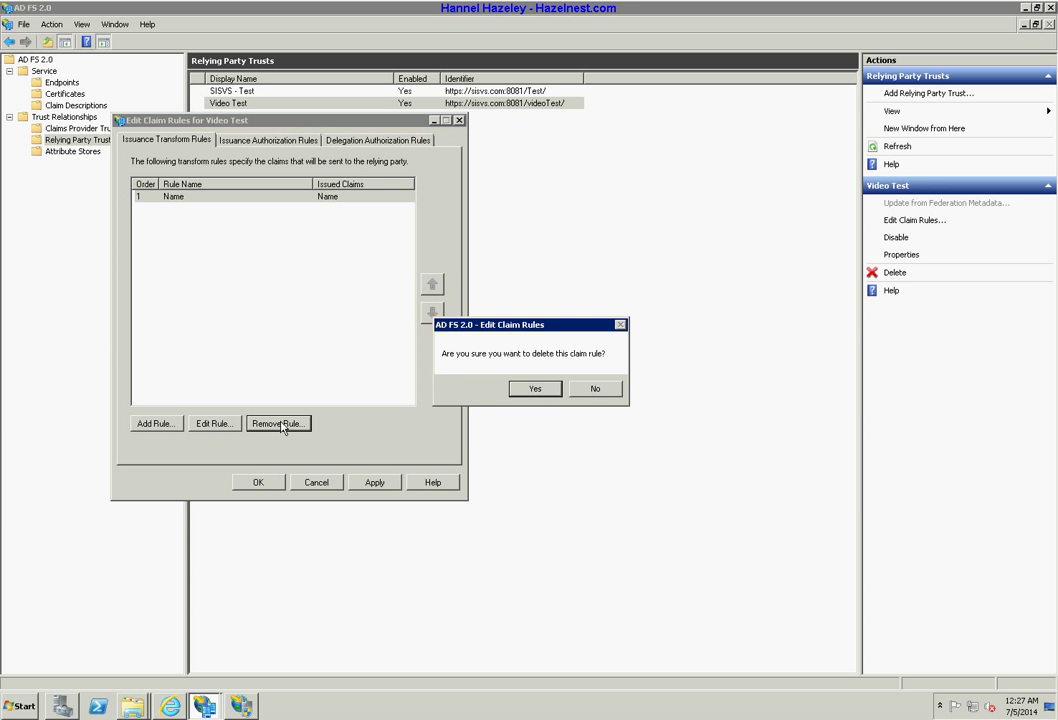
{"action": "left_click", "coordinate": [522, 389]}
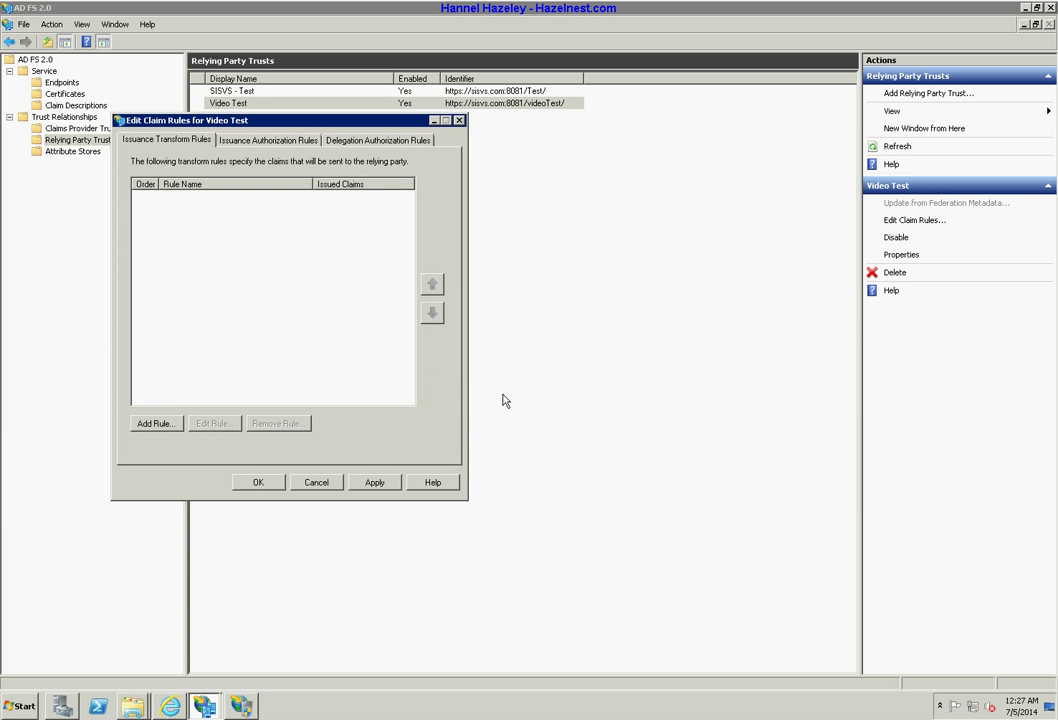
Start a Transform an Incoming Claim rule named 'Name'.
{"action": "left_click", "coordinate": [156, 424]}
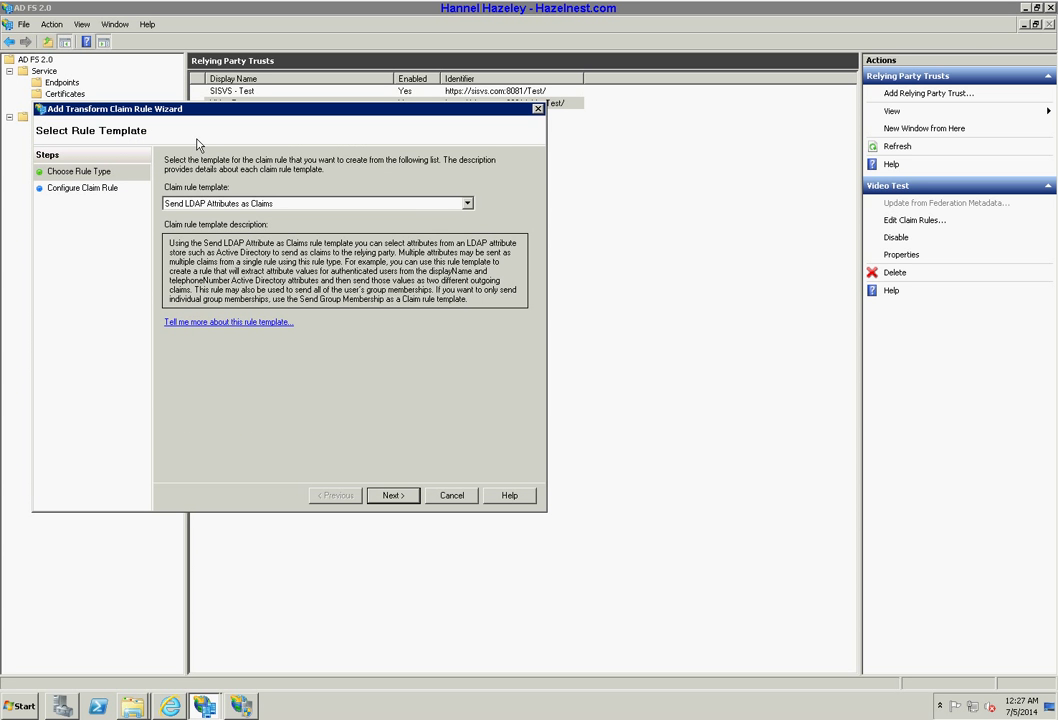
{"action": "left_click", "coordinate": [215, 203]}
{"action": "left_click", "coordinate": [228, 237]}
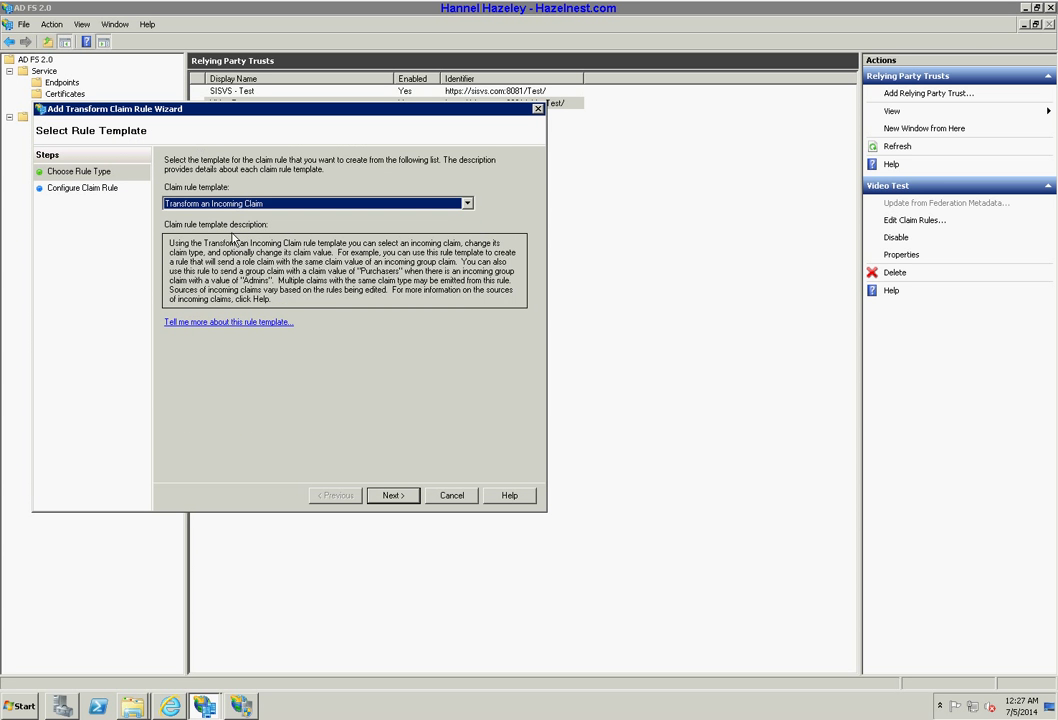
{"action": "left_click", "coordinate": [392, 496]}
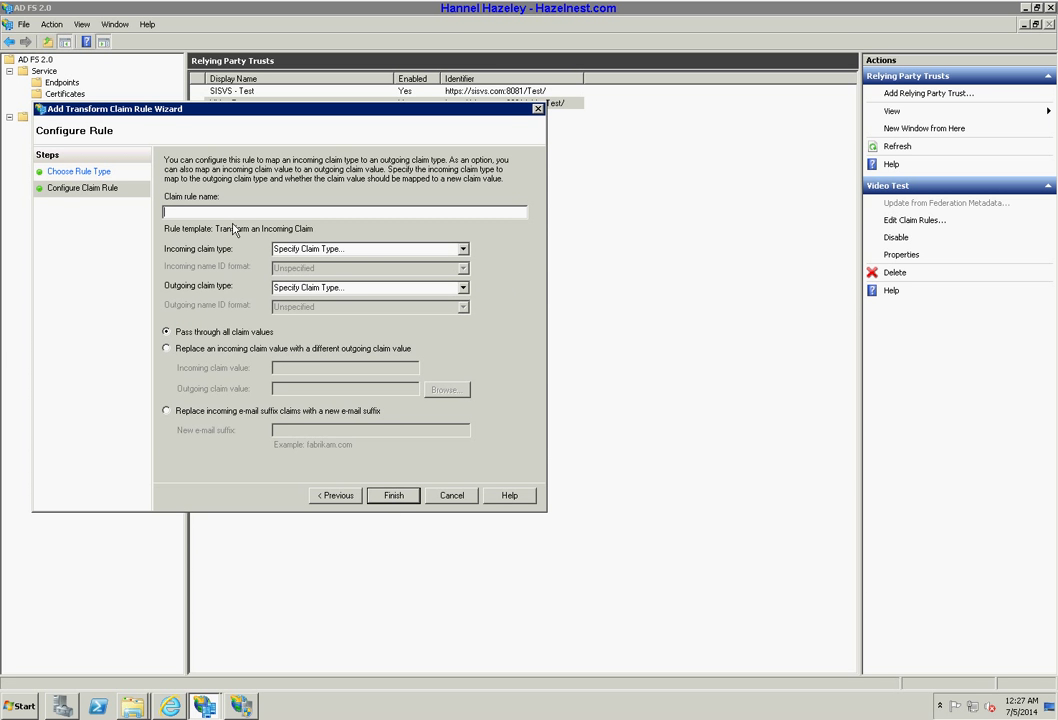
{"action": "type", "text": "Nasm"}
{"action": "key", "text": "BackSpace"}
{"action": "type", "text": "e"}
{"action": "key", "text": "Tab"}
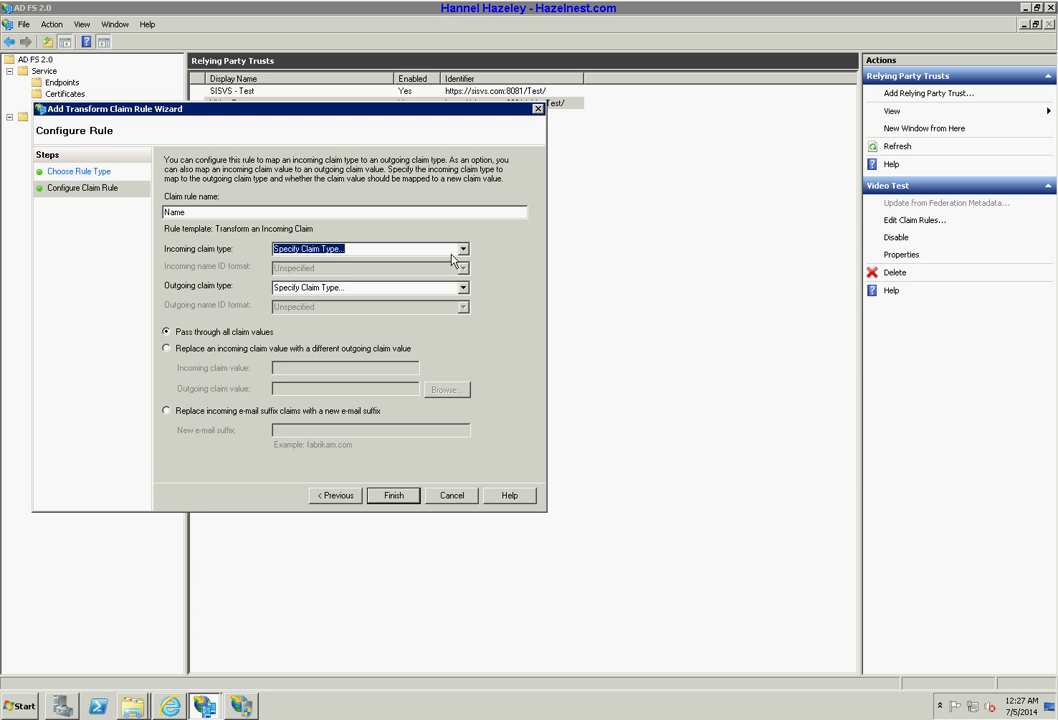
Map incoming Name claims to outgoing Name and finish the rule.
{"action": "left_click", "coordinate": [463, 249]}
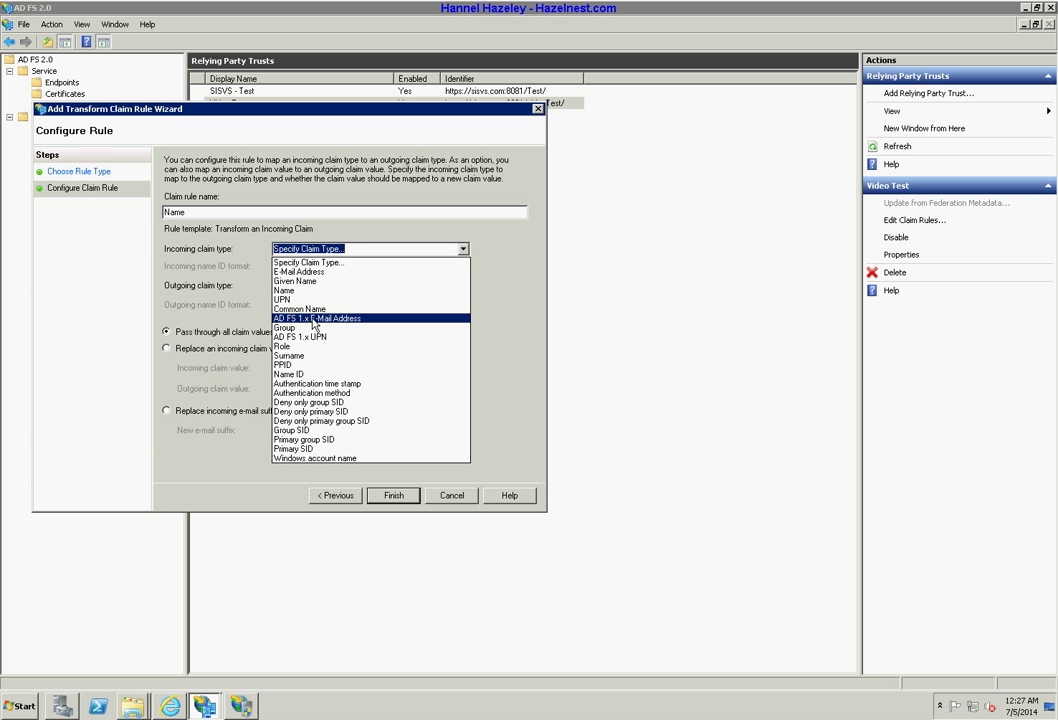
{"action": "left_click", "coordinate": [311, 291]}
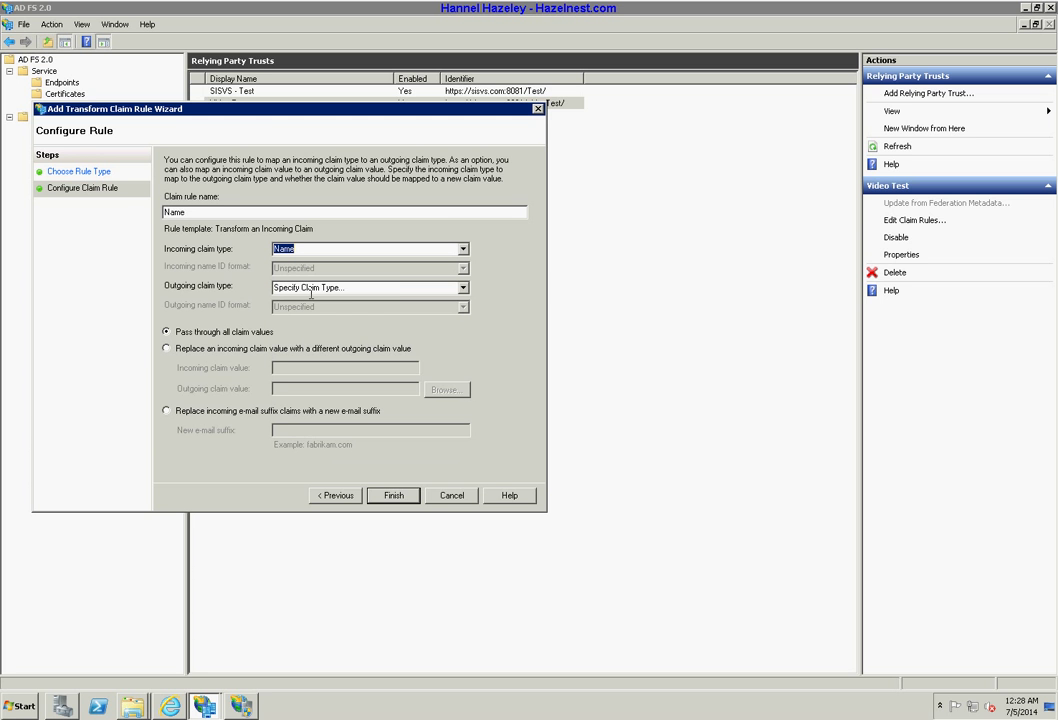
{"action": "left_click", "coordinate": [463, 288]}
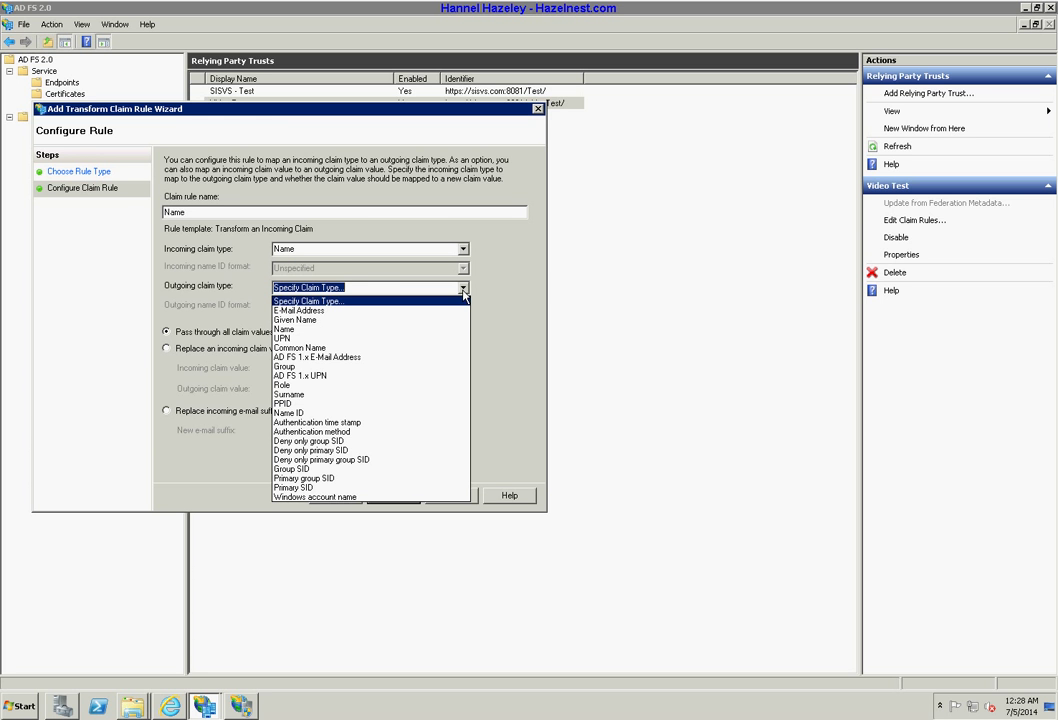
{"action": "left_click", "coordinate": [299, 330]}
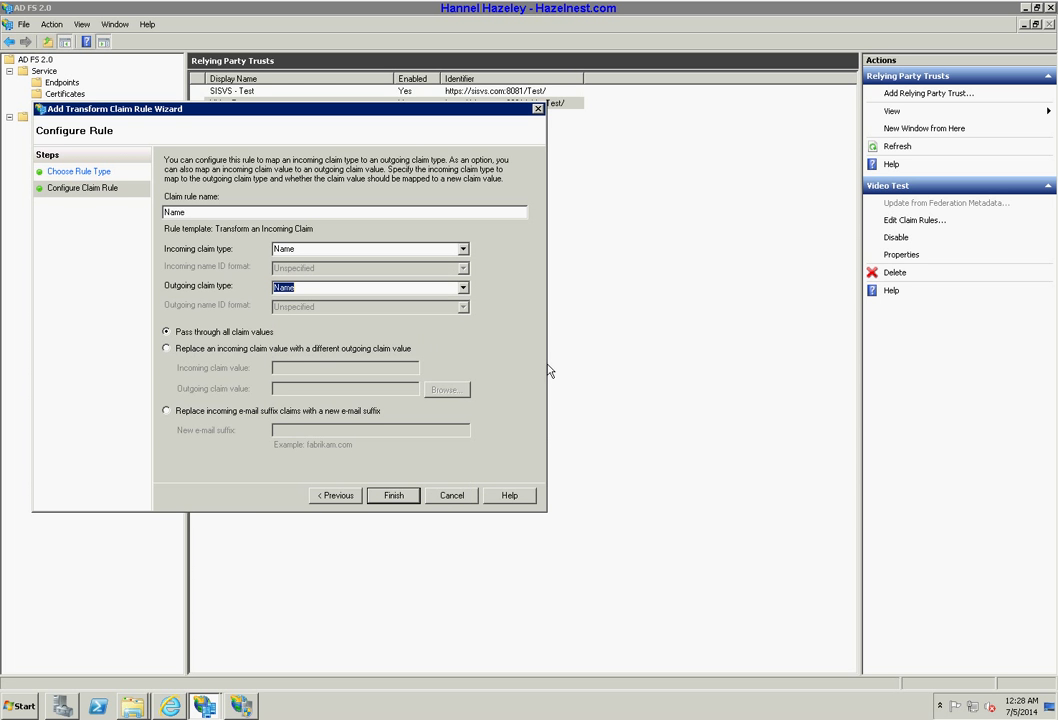
{"action": "left_click", "coordinate": [391, 495]}
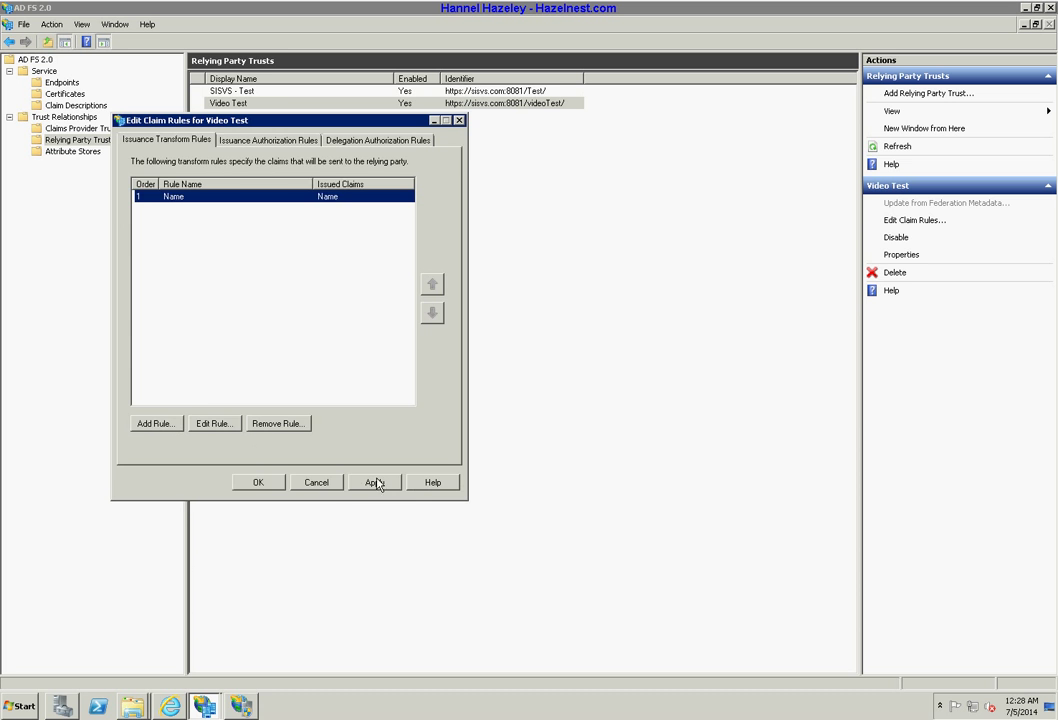
Start another rule from the Transform an Incoming Claim template.
{"action": "left_click", "coordinate": [163, 424]}
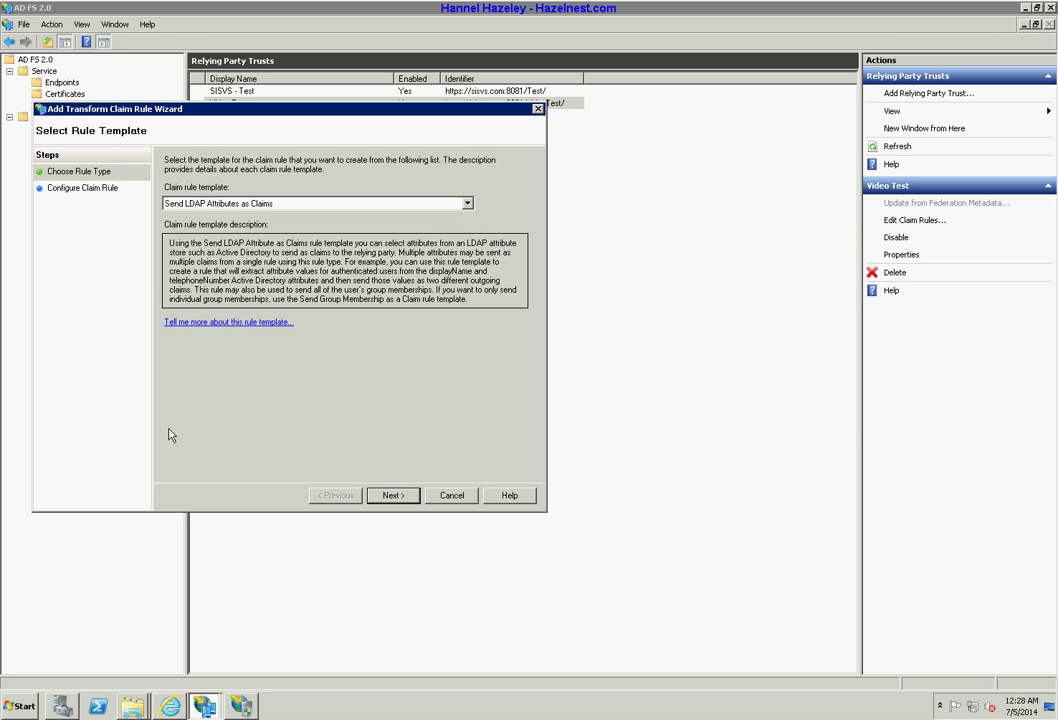
{"action": "left_click", "coordinate": [228, 203]}
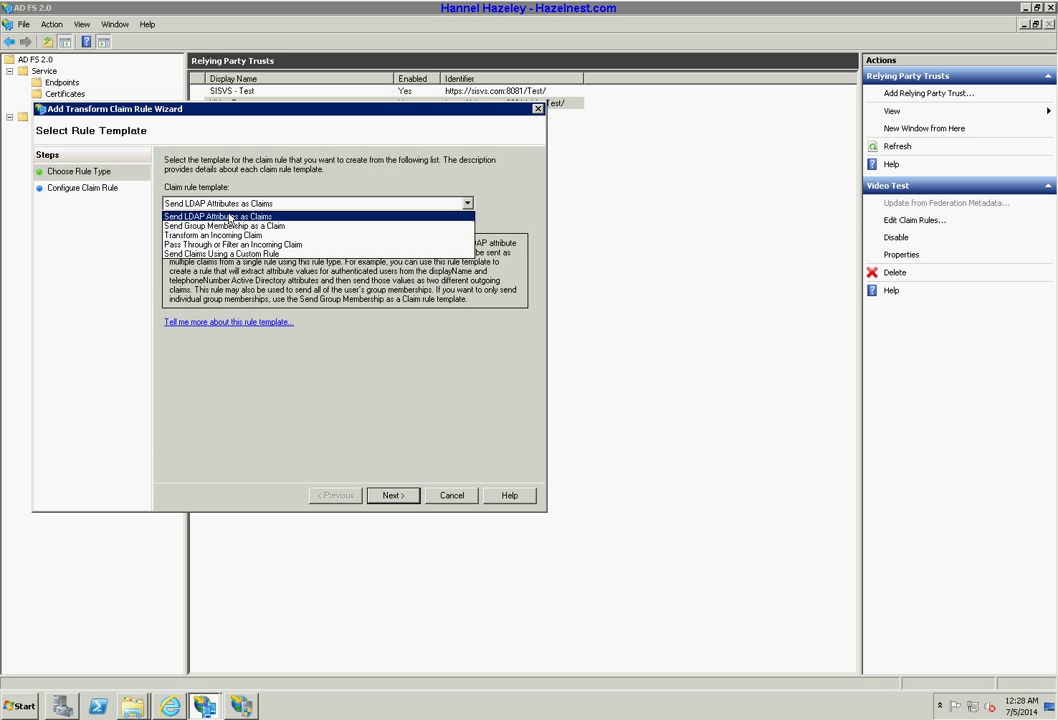
{"action": "left_click", "coordinate": [229, 236]}
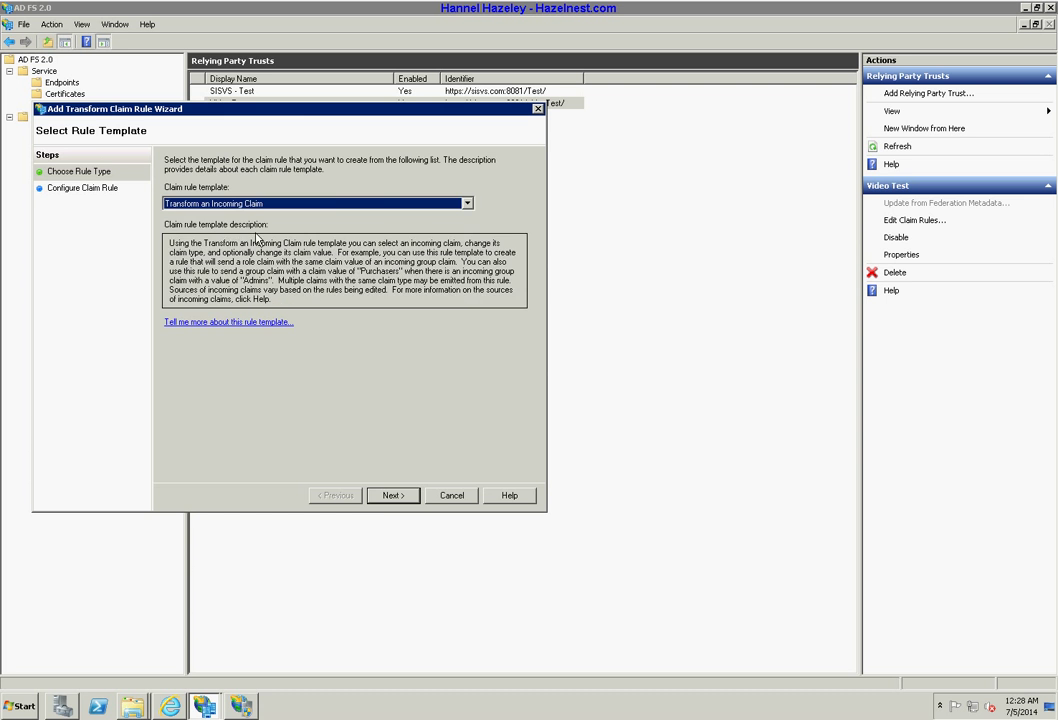
{"action": "left_click", "coordinate": [390, 494]}
Map E-Mail Address to E-Mail Address in rule 'Email', finish it, and apply the rules.
{"action": "left_click", "coordinate": [463, 249]}
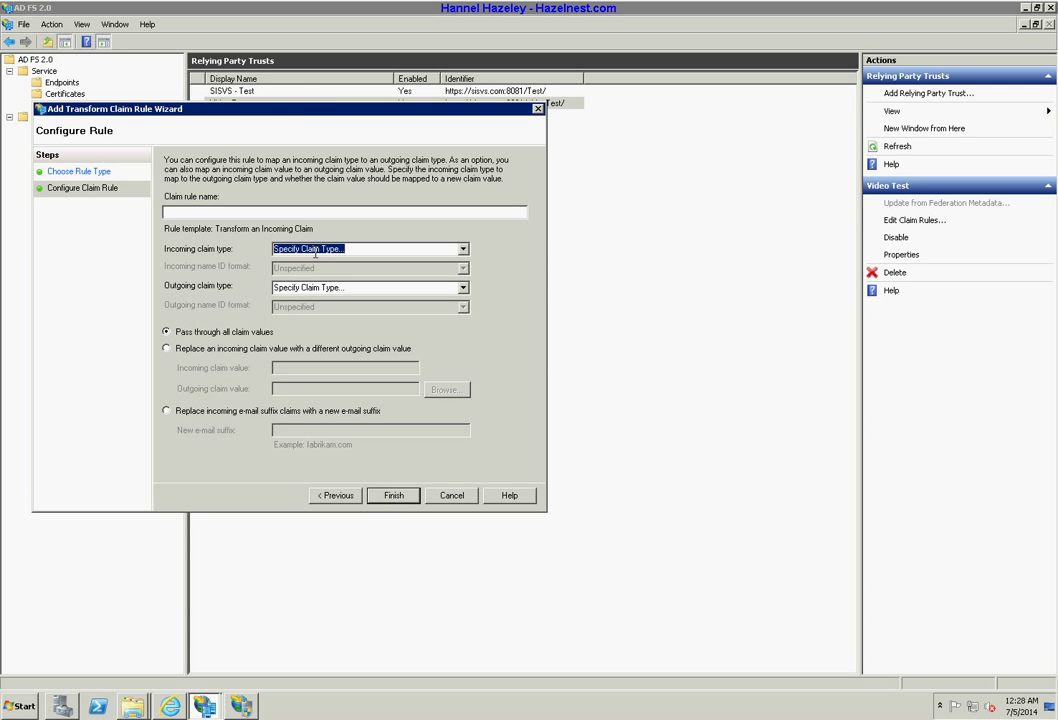
{"action": "left_click", "coordinate": [463, 249]}
{"action": "left_click", "coordinate": [368, 284]}
{"action": "left_click", "coordinate": [463, 251]}
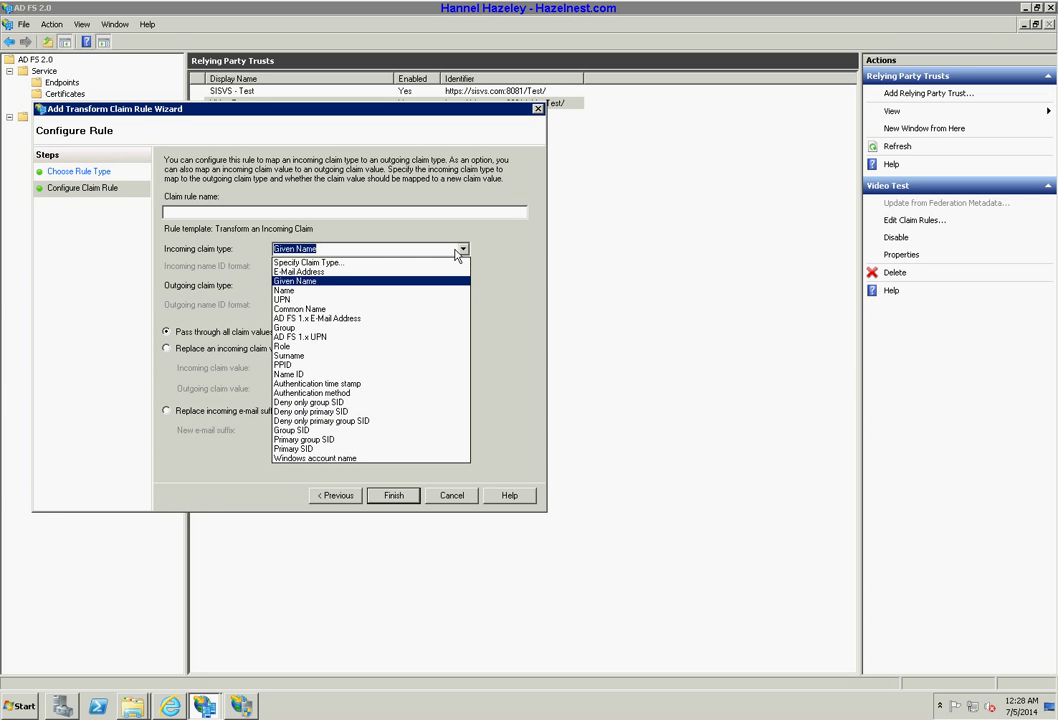
{"action": "left_click", "coordinate": [362, 272]}
{"action": "left_click", "coordinate": [330, 287]}
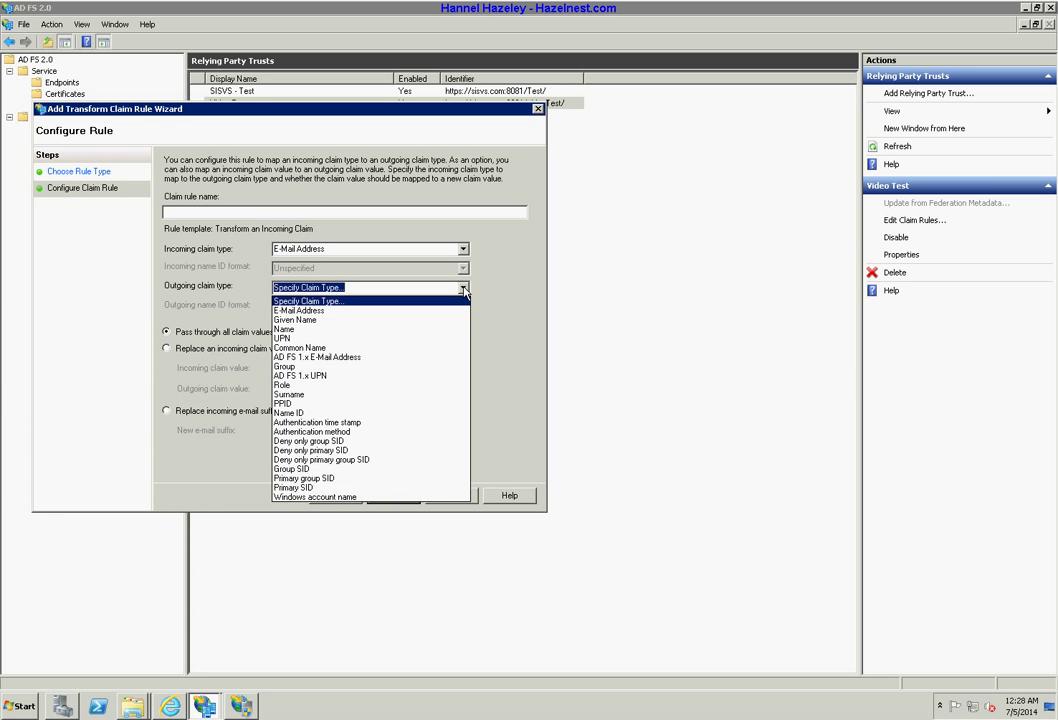
{"action": "left_click", "coordinate": [320, 312]}
{"action": "left_click", "coordinate": [299, 210]}
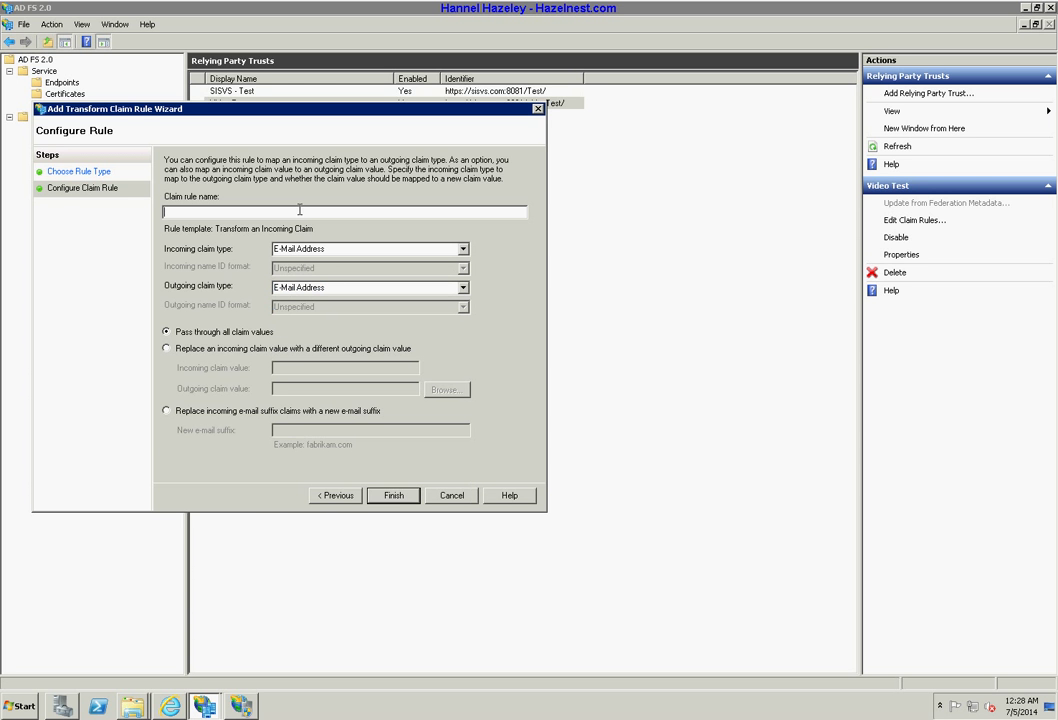
{"action": "type", "text": "Email"}
{"action": "left_click", "coordinate": [388, 495]}
{"action": "left_click", "coordinate": [377, 485]}
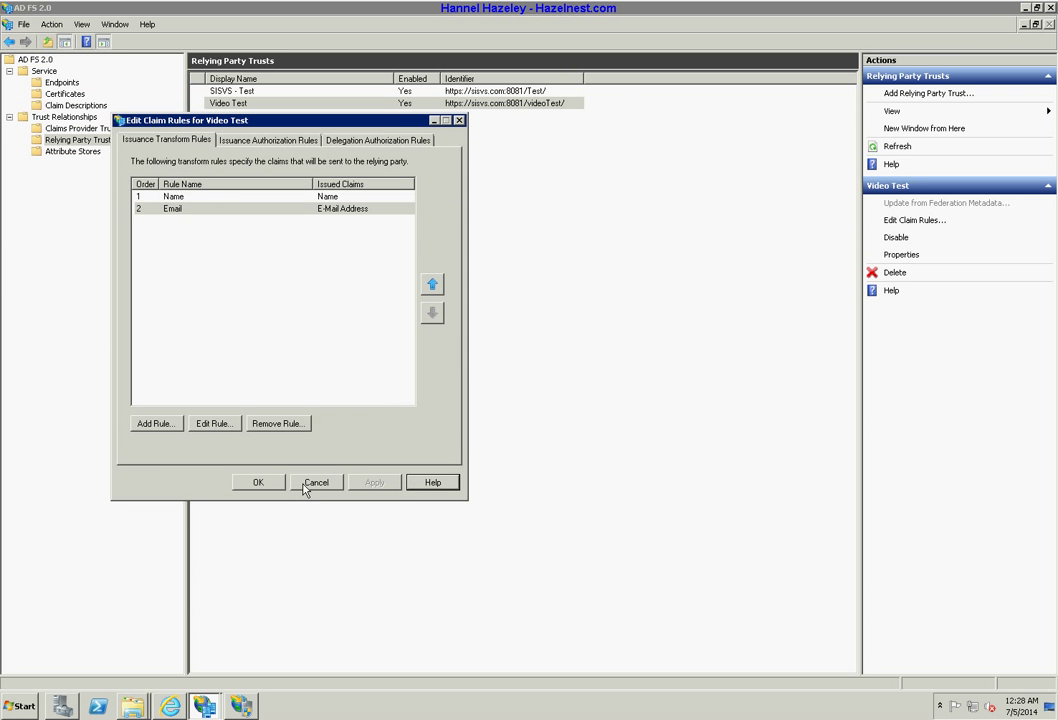
Close the claim rules editor, keeping its changes, to return to the videoTest page.
{"action": "left_click", "coordinate": [258, 482]}
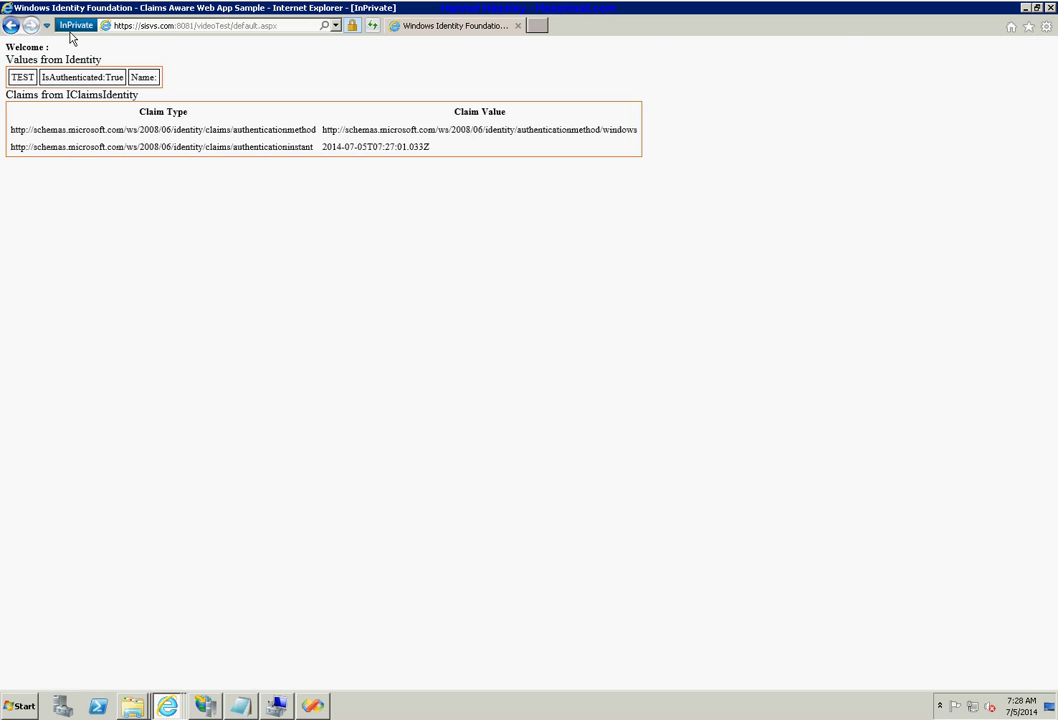
{"action": "left_click", "coordinate": [1049, 9]}
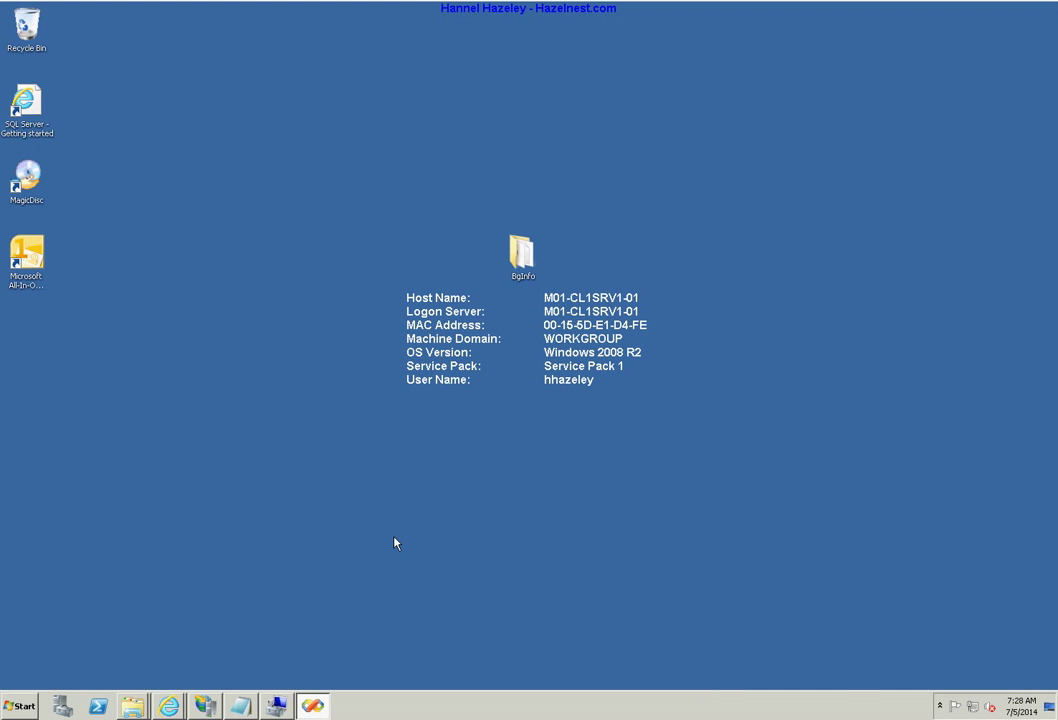
{"action": "right_click", "coordinate": [170, 705]}
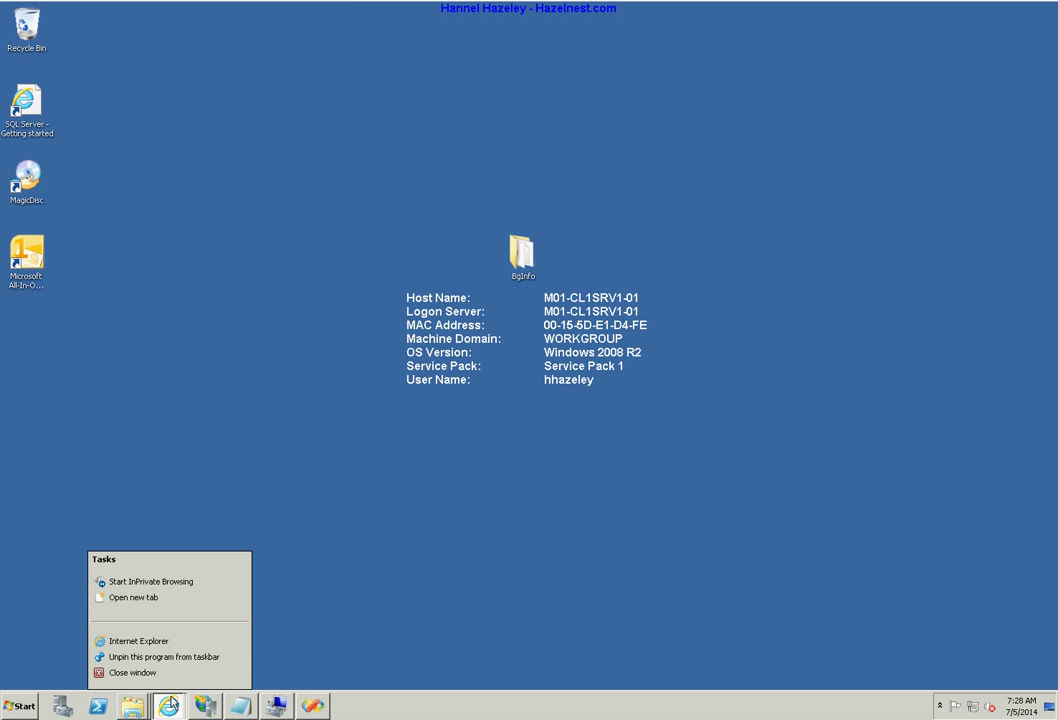
{"action": "left_click", "coordinate": [170, 584]}
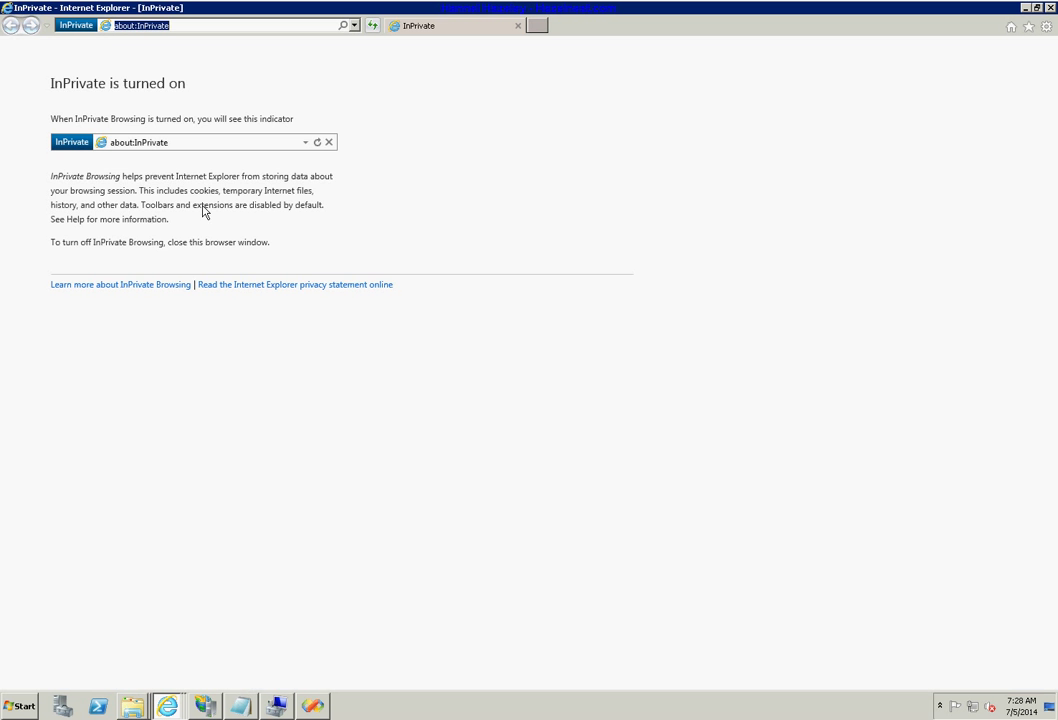
{"action": "type", "text": "https://sisvs.com:8081/videoTest/"}
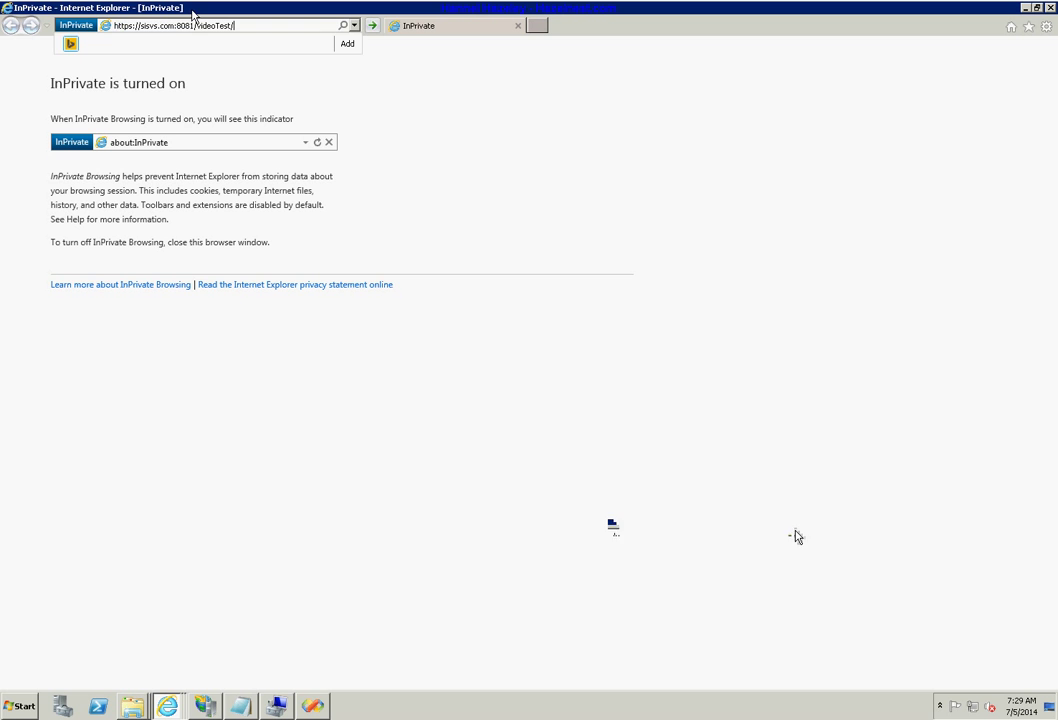
{"action": "left_click", "coordinate": [373, 26]}
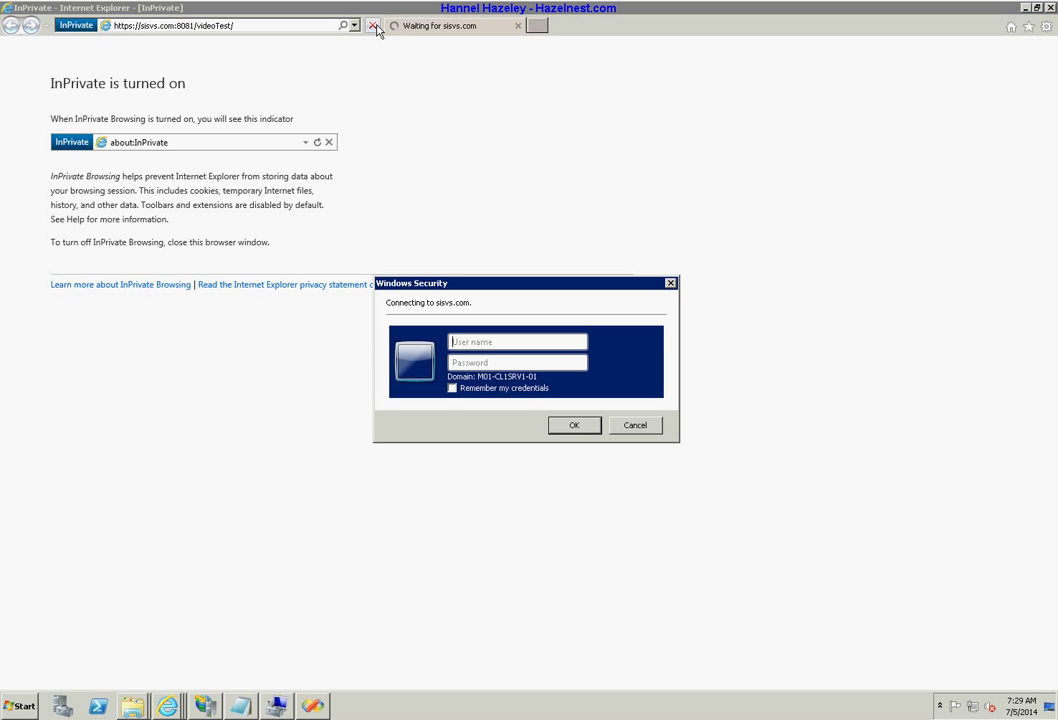
Sign in with the domain user name and password to reach the claims table.
{"action": "key", "text": "Tab"}
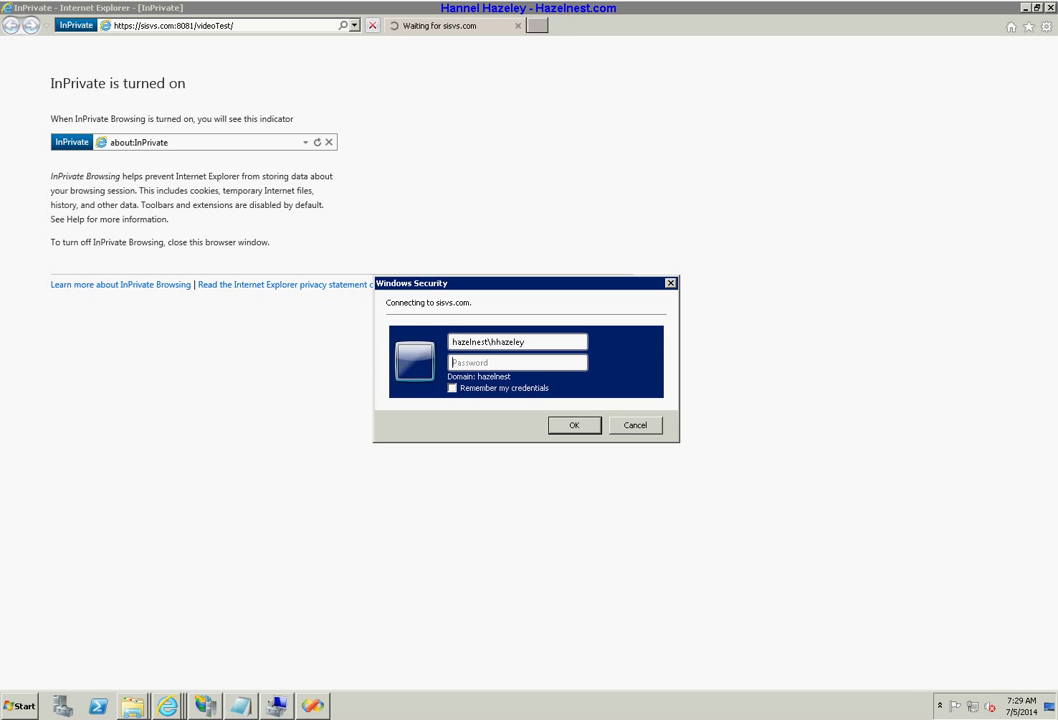
{"action": "type", "text": "********"}
{"action": "key", "text": "Return"}
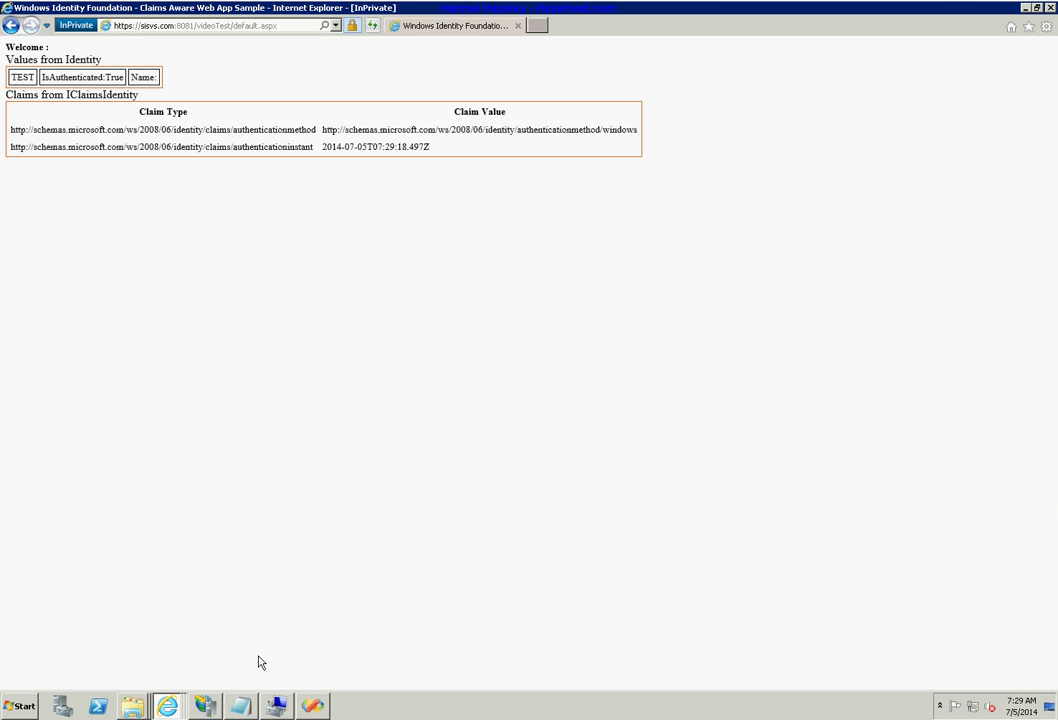
{"action": "mouse_move", "coordinate": [279, 709]}
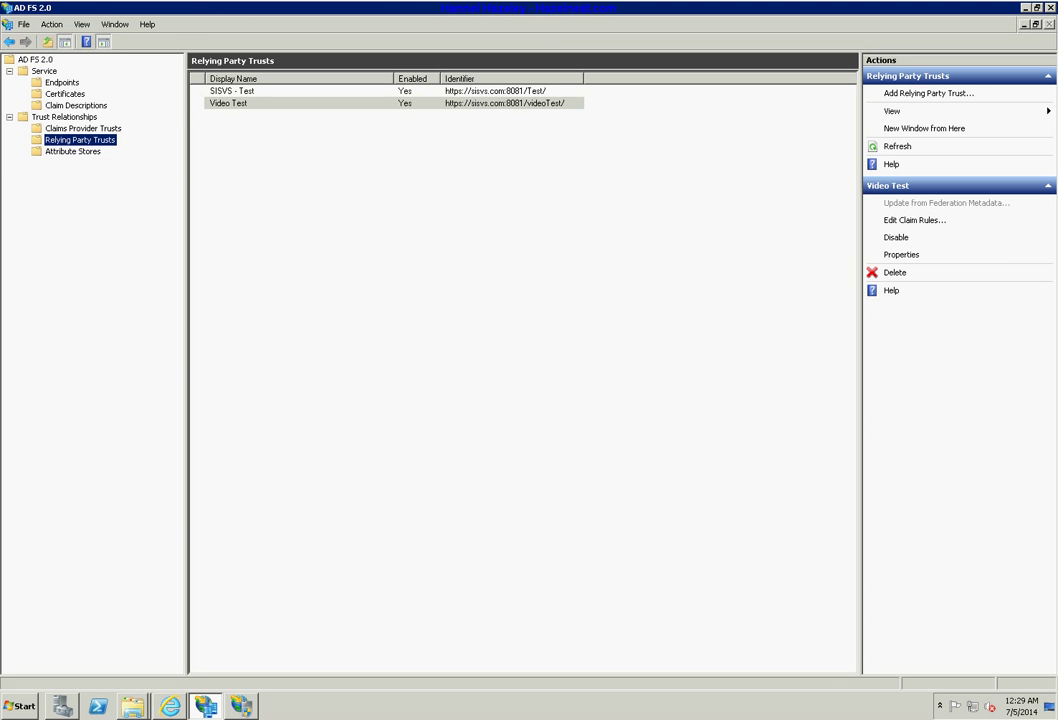
Start a new Video Test claim rule from the Send LDAP Attributes as Claims template.
{"action": "left_click", "coordinate": [240, 103]}
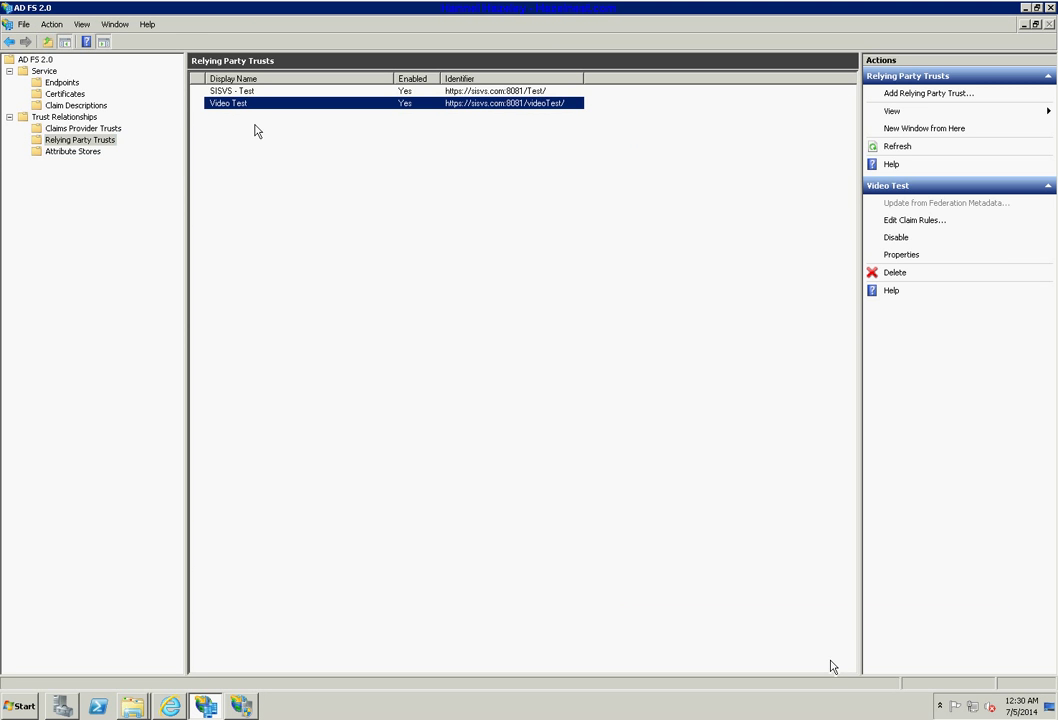
{"action": "left_click", "coordinate": [918, 222]}
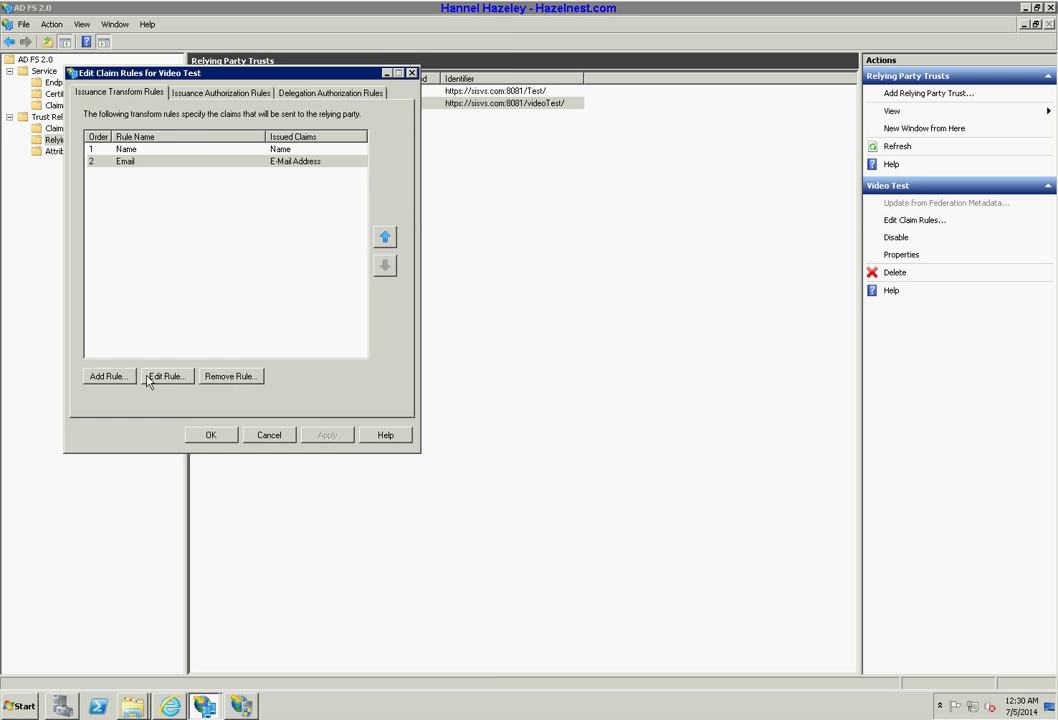
{"action": "left_click", "coordinate": [109, 378]}
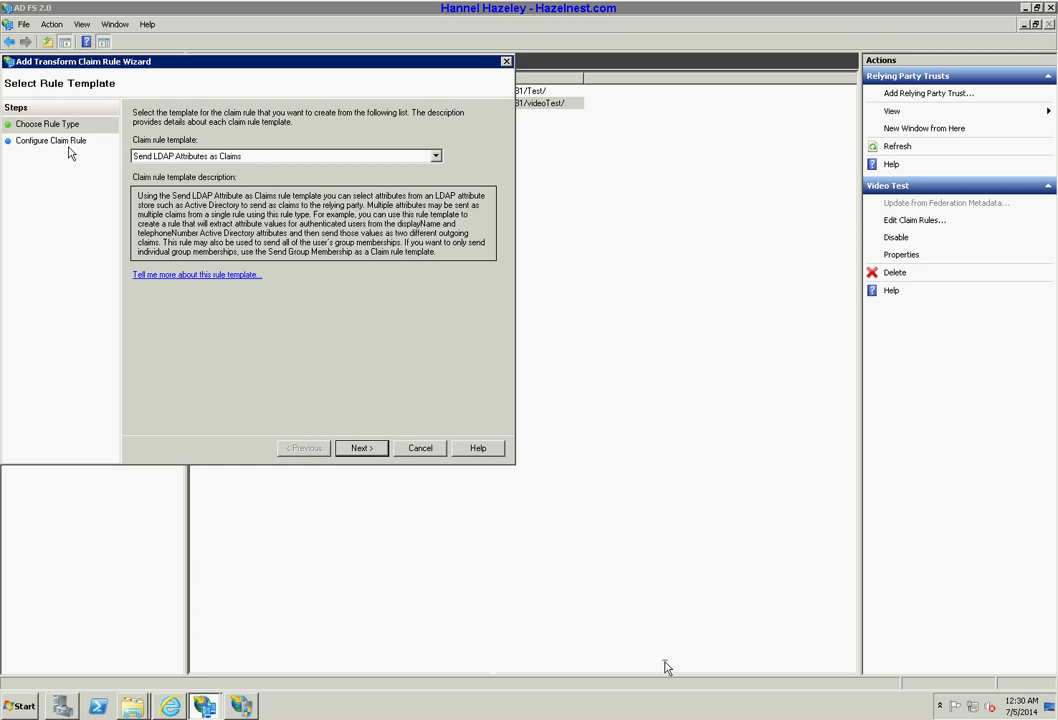
{"action": "left_click", "coordinate": [285, 157]}
{"action": "left_click", "coordinate": [248, 158]}
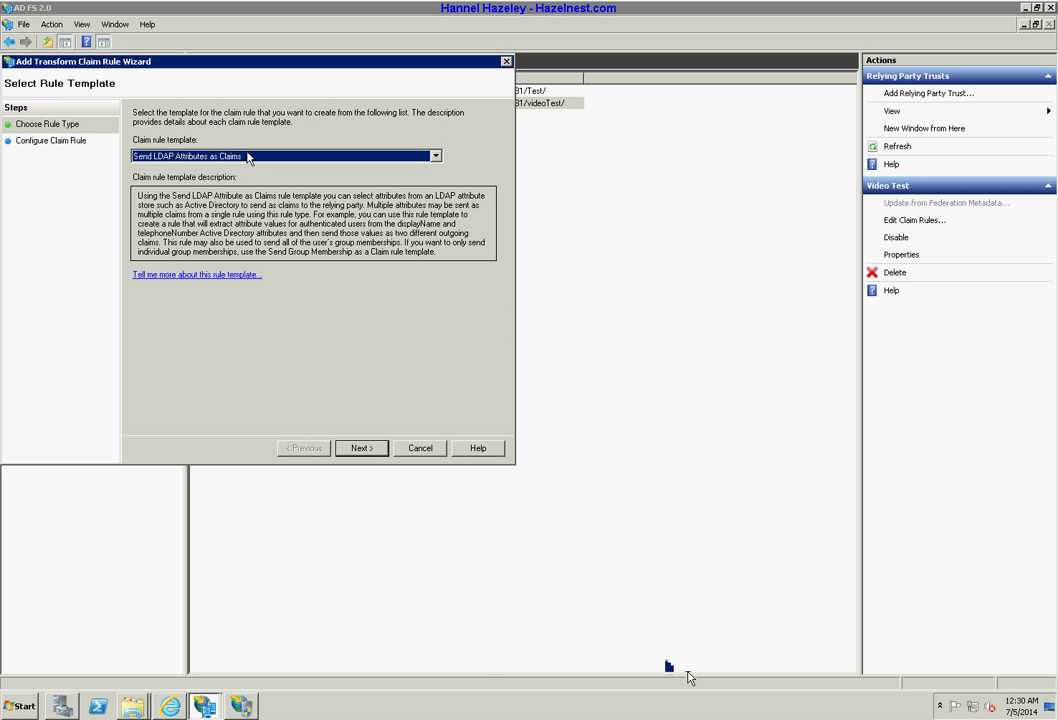
{"action": "left_click", "coordinate": [270, 160]}
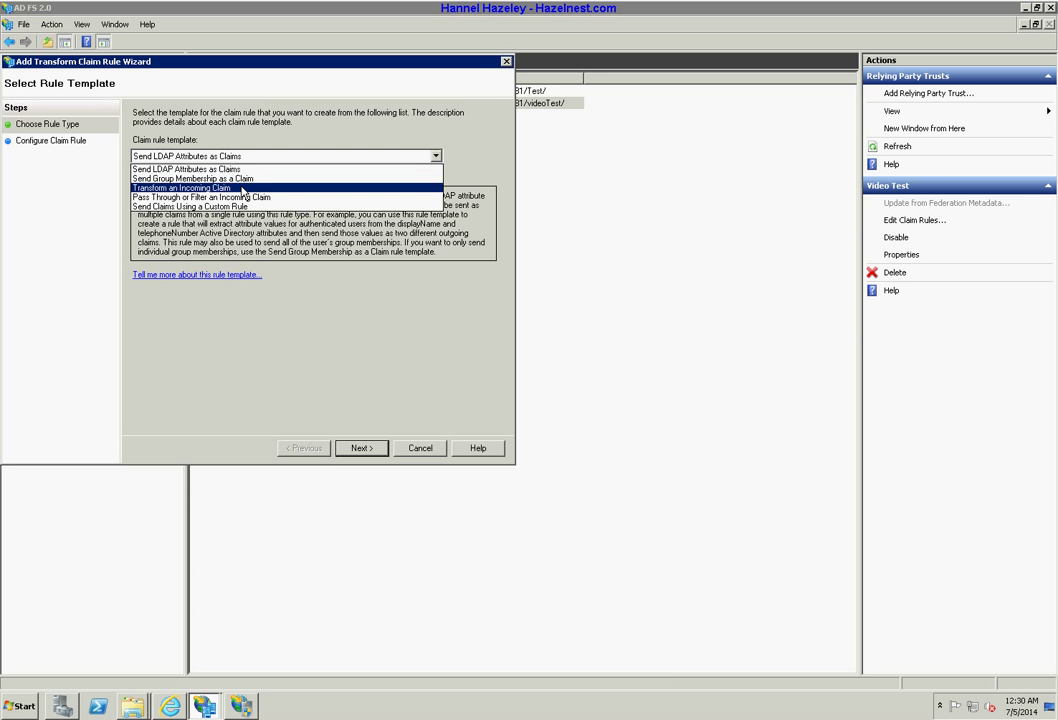
{"action": "left_click", "coordinate": [241, 170]}
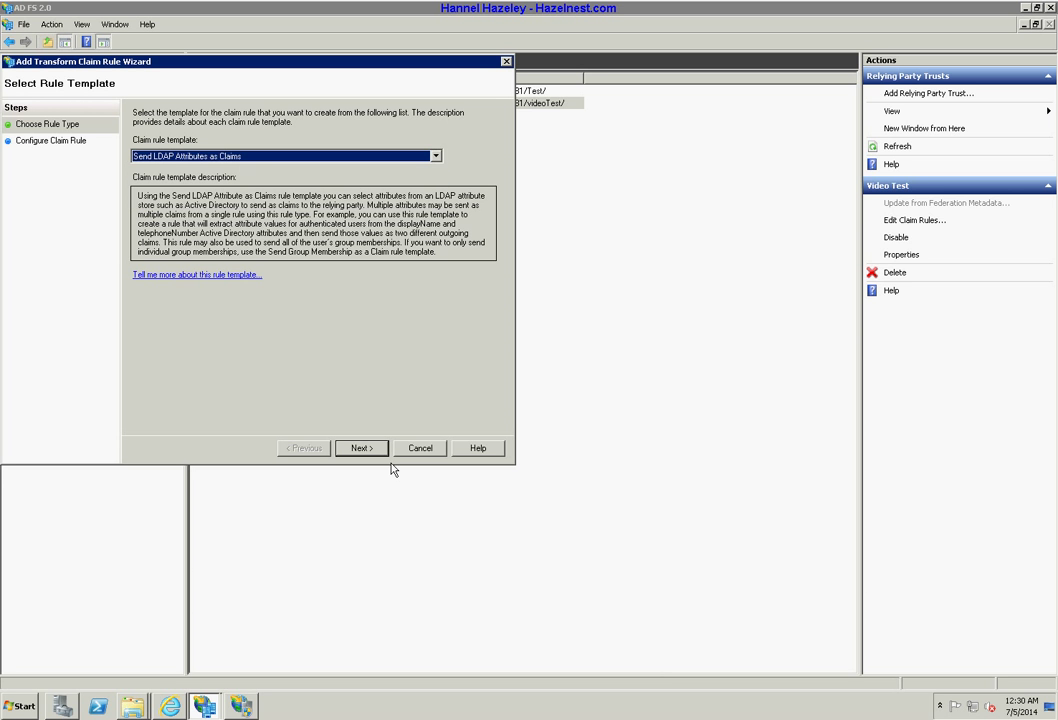
{"action": "left_click", "coordinate": [358, 448]}
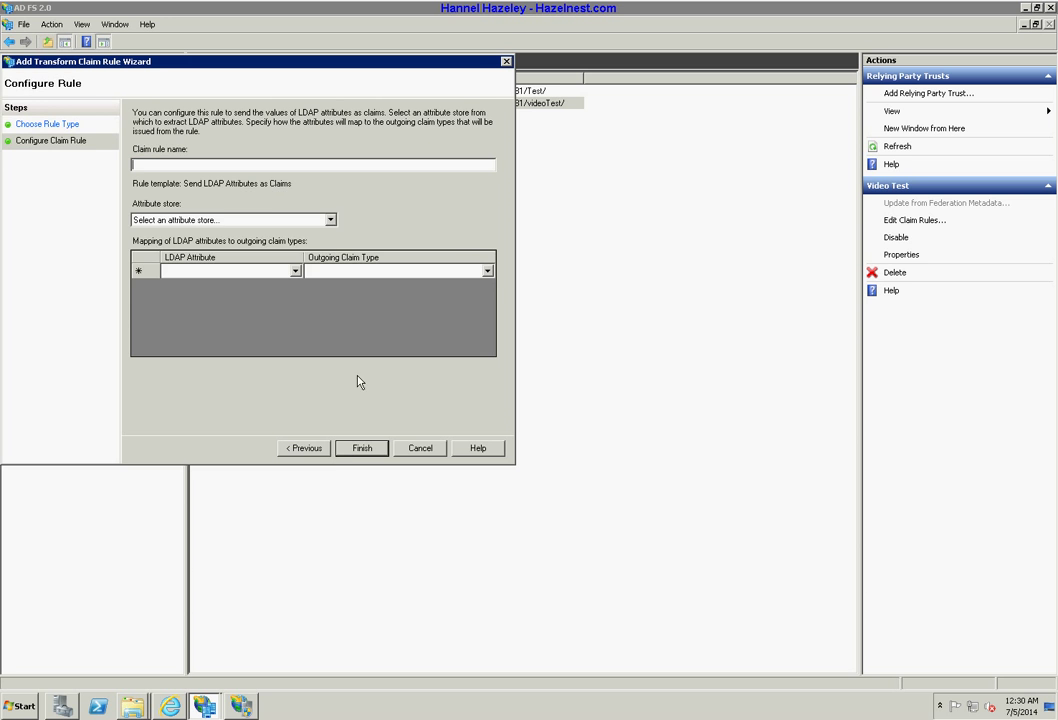
Name the rule 'Name' and set Active Directory as its attribute store.
{"action": "left_click", "coordinate": [266, 219]}
{"action": "left_click", "coordinate": [211, 238]}
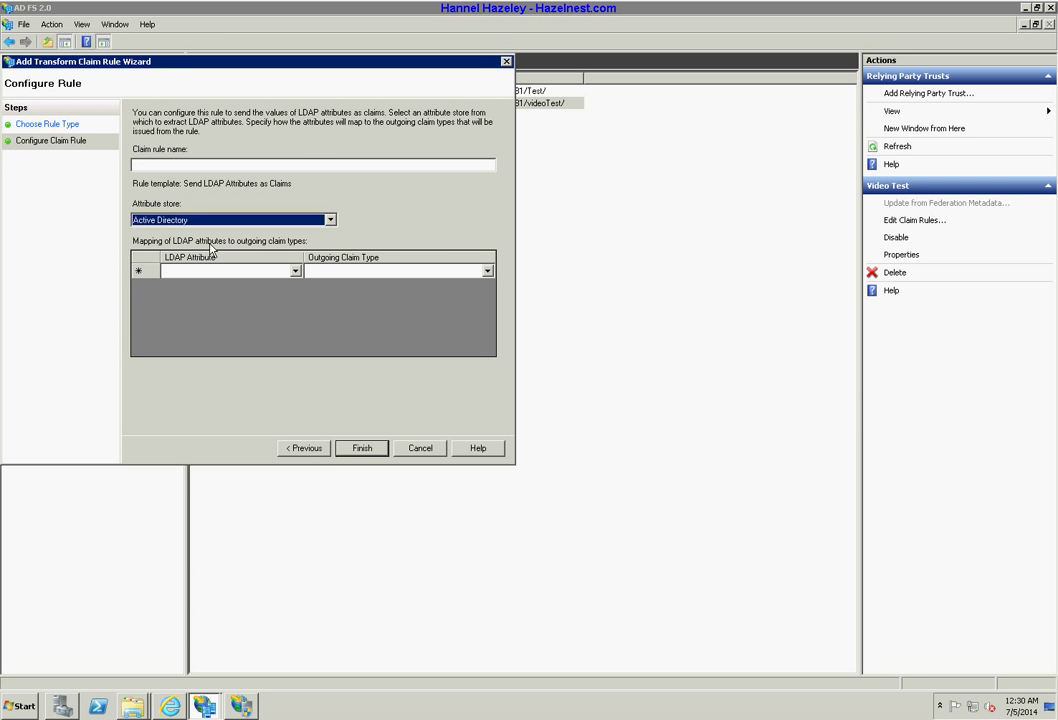
{"action": "left_click", "coordinate": [177, 165]}
{"action": "type", "text": "Name"}
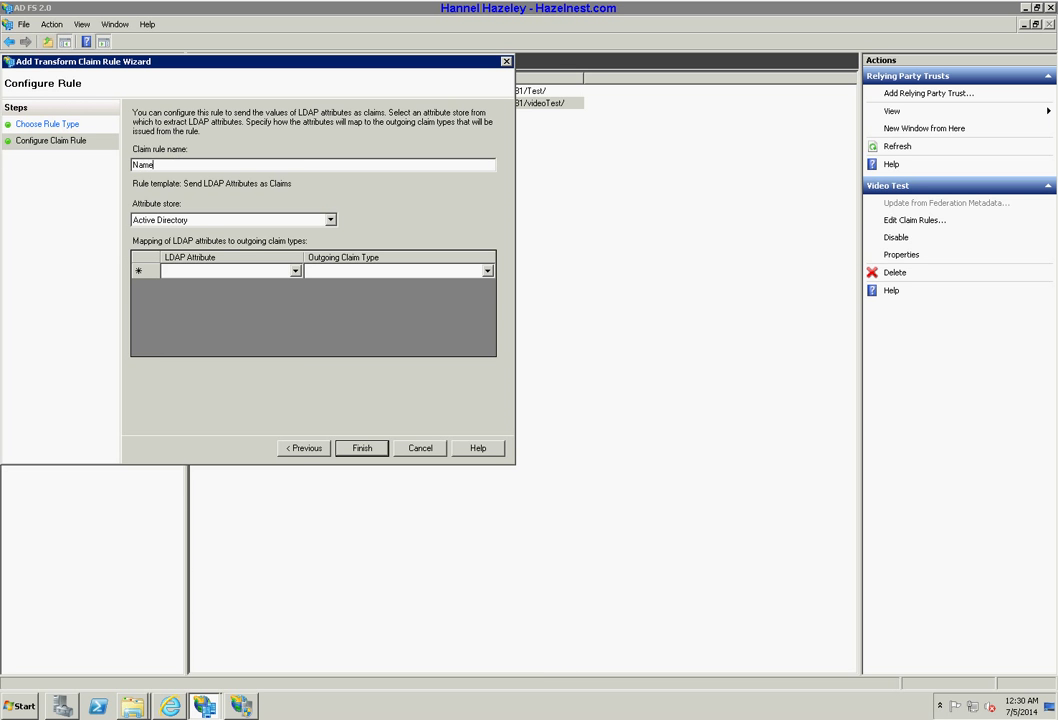
{"action": "key", "text": "Tab"}
{"action": "key", "text": "Tab"}
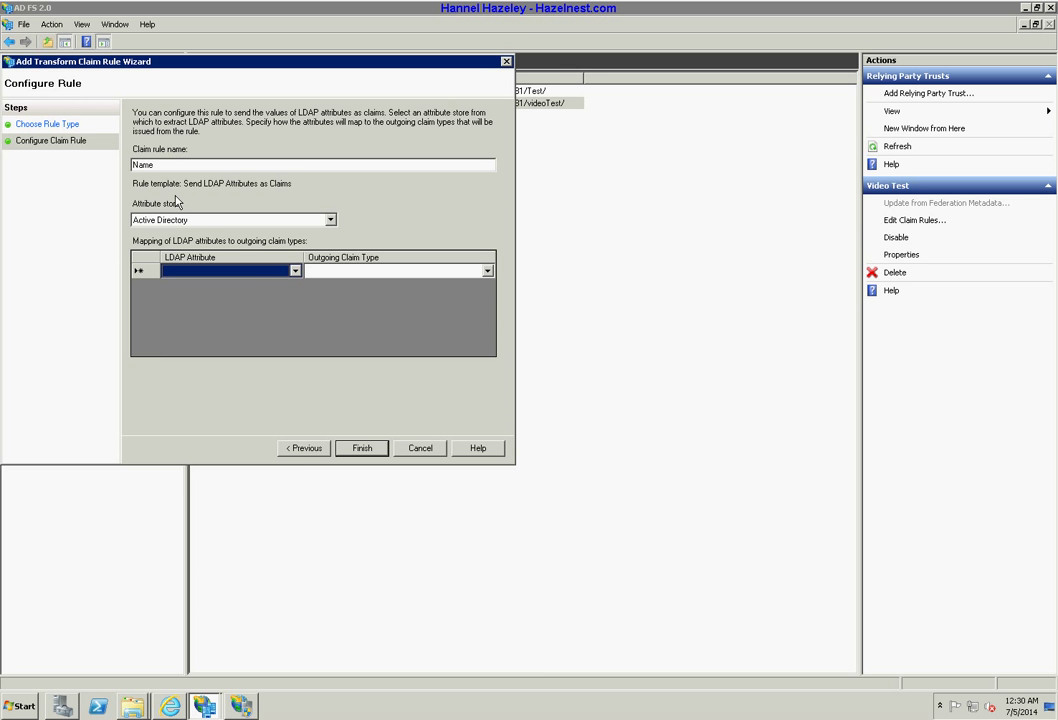
Map the Display-Name LDAP attribute to the outgoing Name claim.
{"action": "left_click", "coordinate": [295, 271]}
{"action": "left_click", "coordinate": [295, 271]}
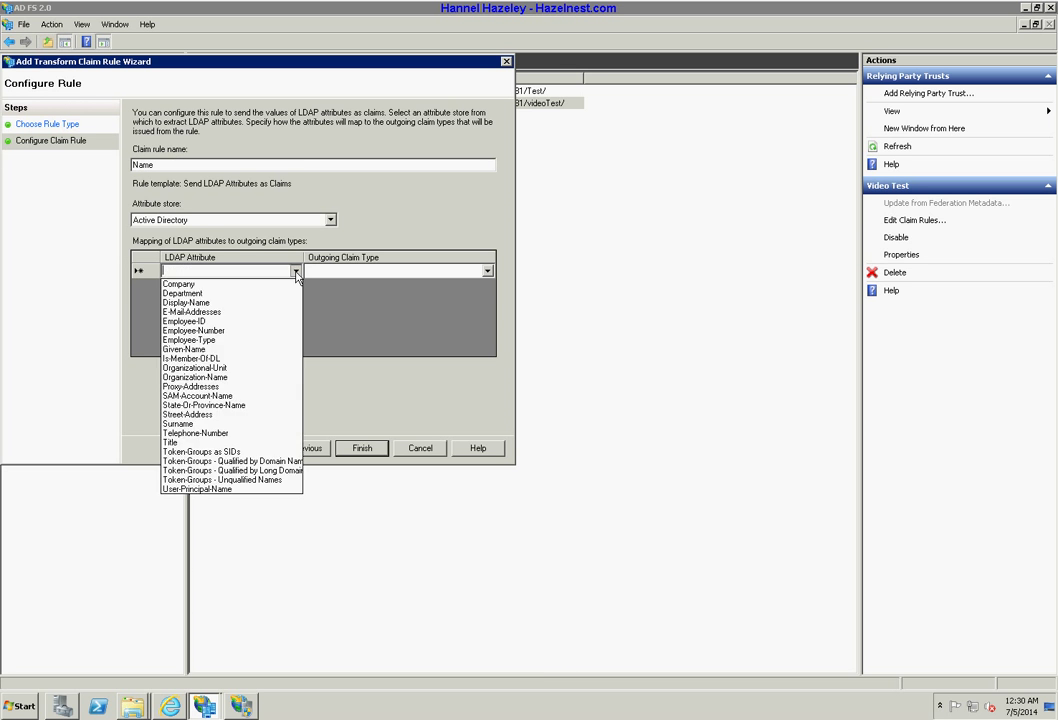
{"action": "left_click", "coordinate": [295, 271]}
{"action": "left_click", "coordinate": [295, 271]}
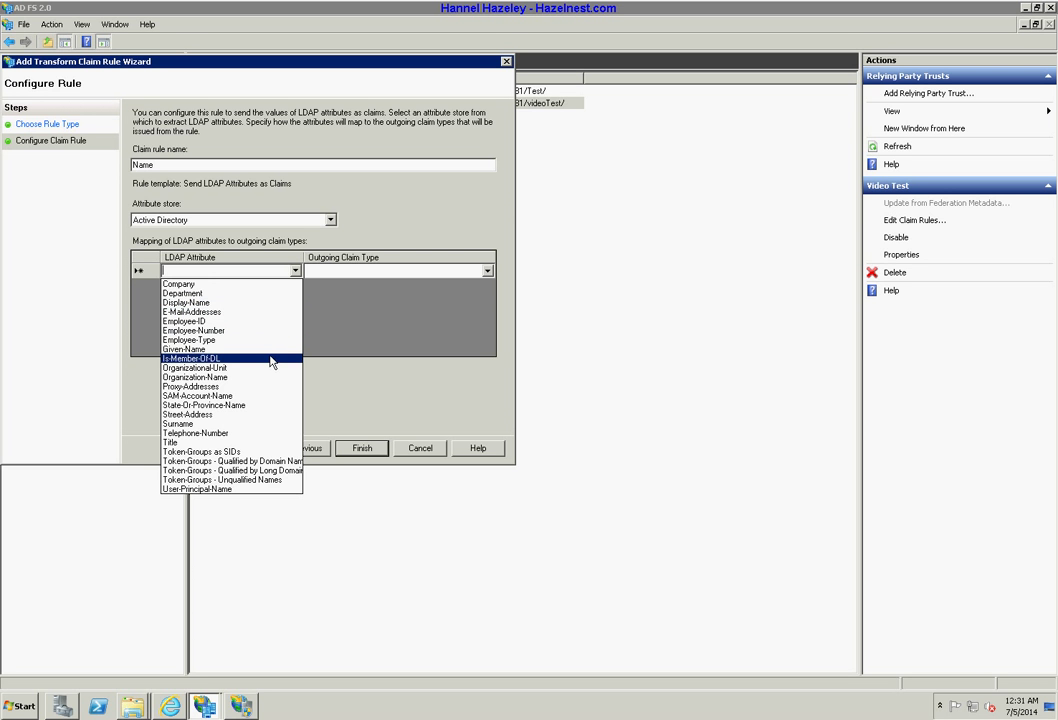
{"action": "left_click", "coordinate": [272, 303]}
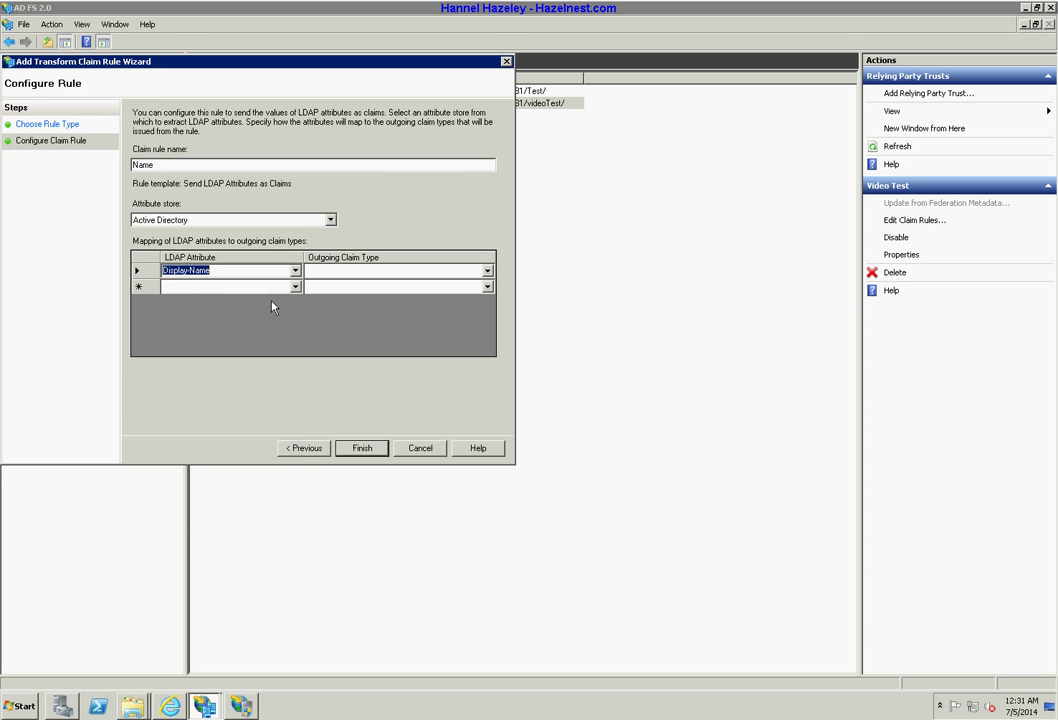
{"action": "left_click", "coordinate": [455, 272]}
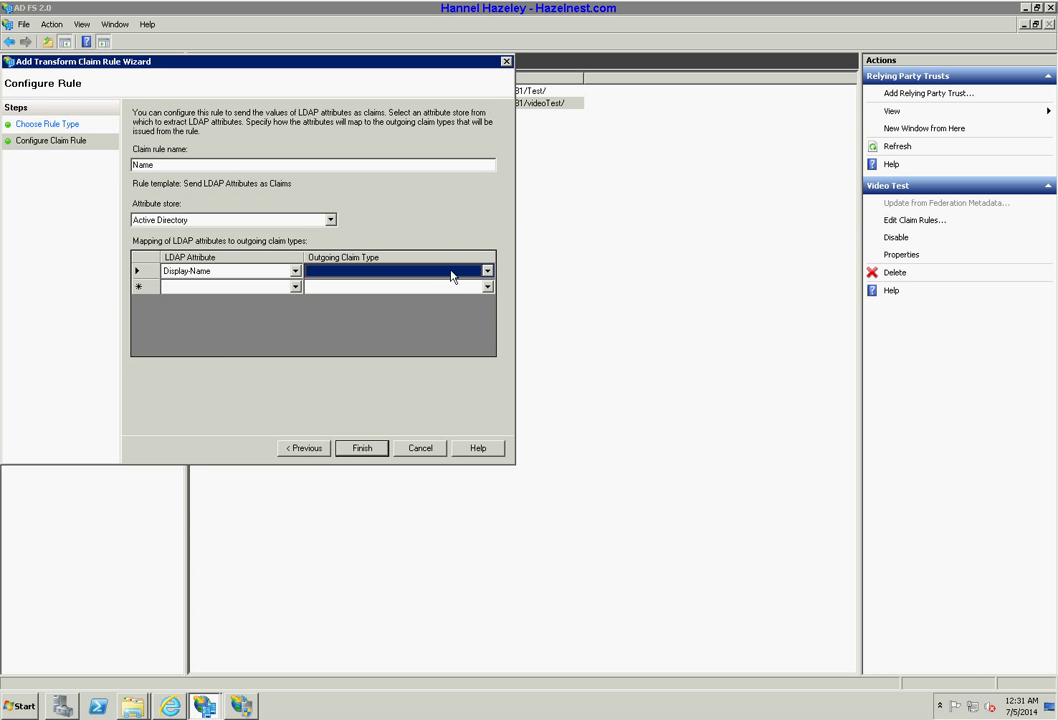
{"action": "left_click", "coordinate": [451, 270]}
{"action": "type", "text": "Name"}
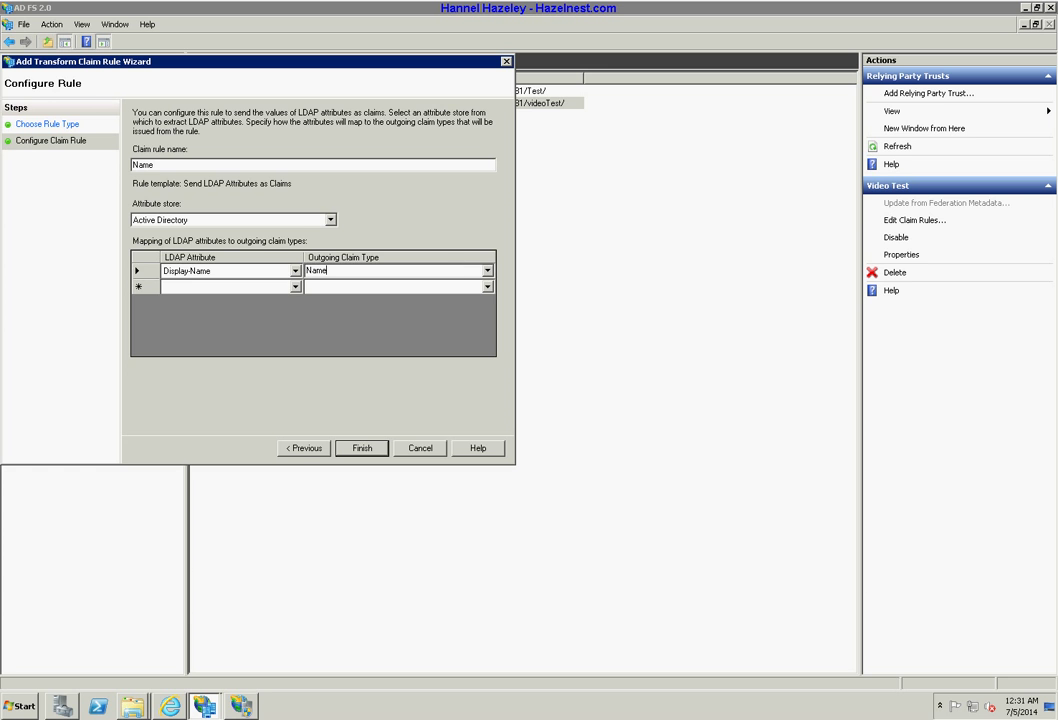
{"action": "key", "text": "Tab"}
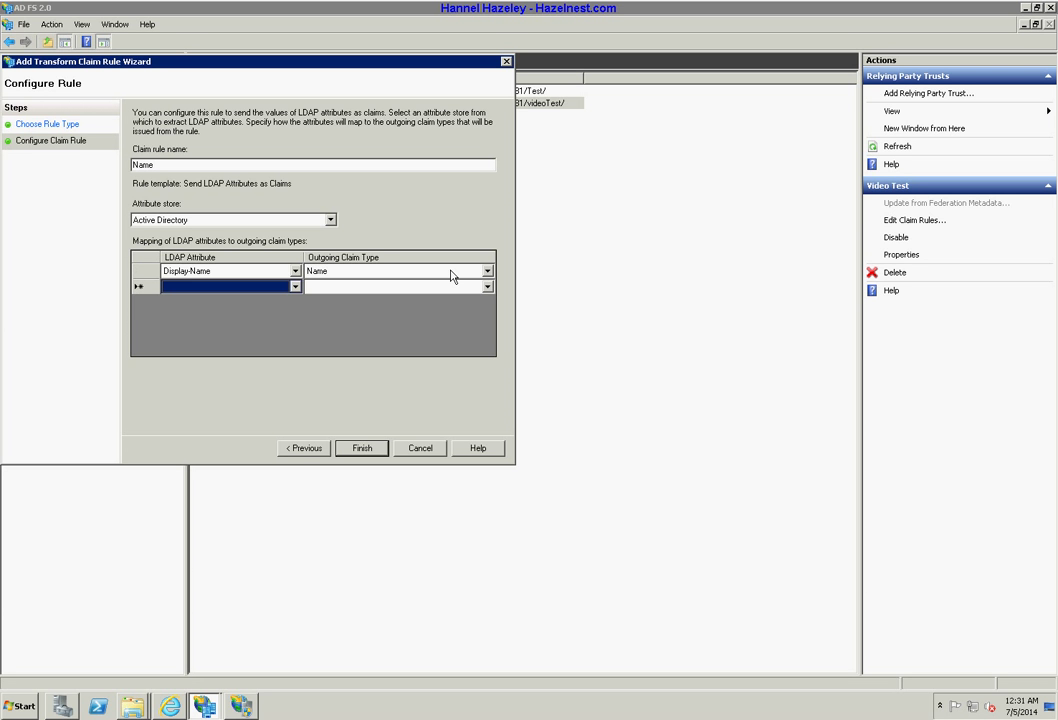
Map E-Mail-Addresses to the outgoing Email claim in the second row.
{"action": "type", "text": "em"}
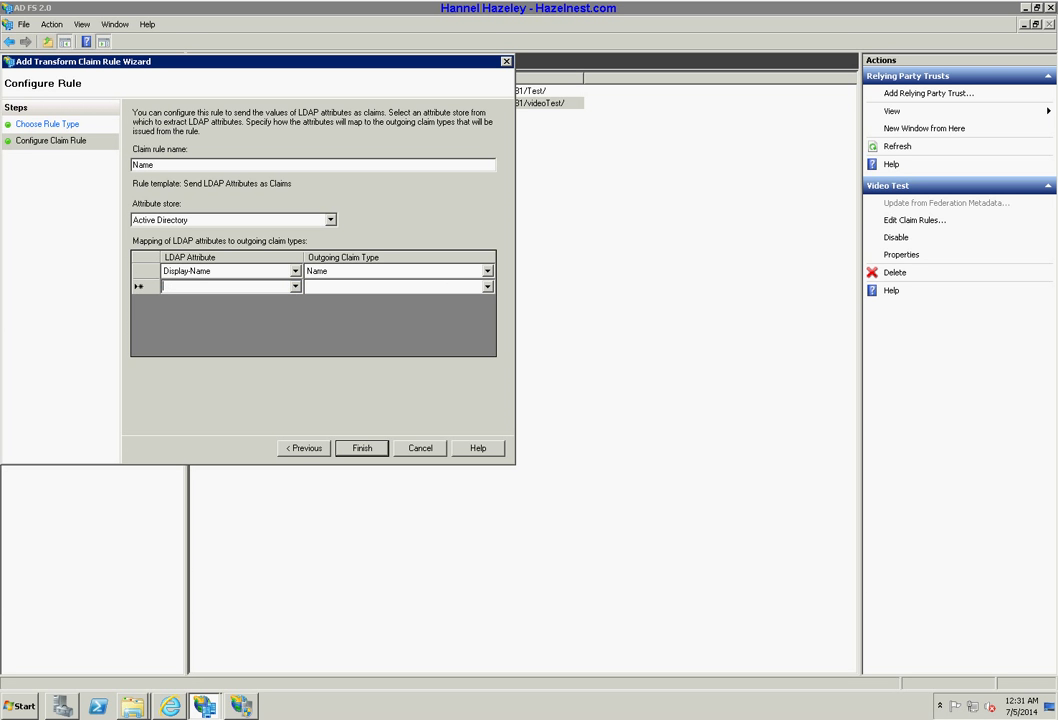
{"action": "left_click", "coordinate": [295, 286]}
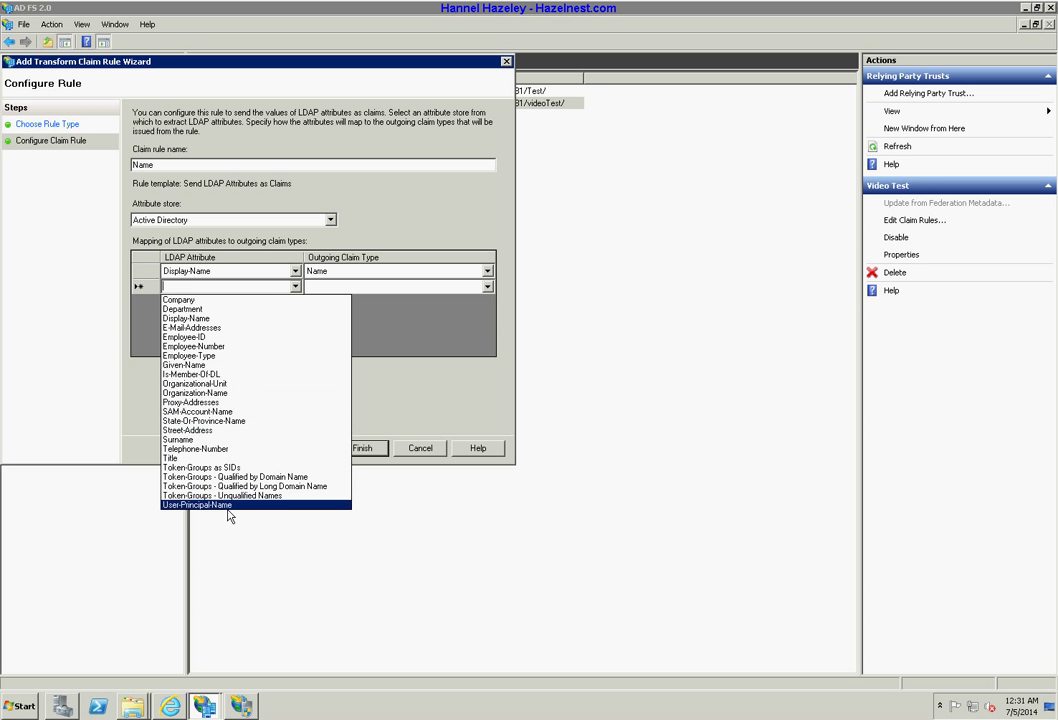
{"action": "left_click", "coordinate": [227, 328]}
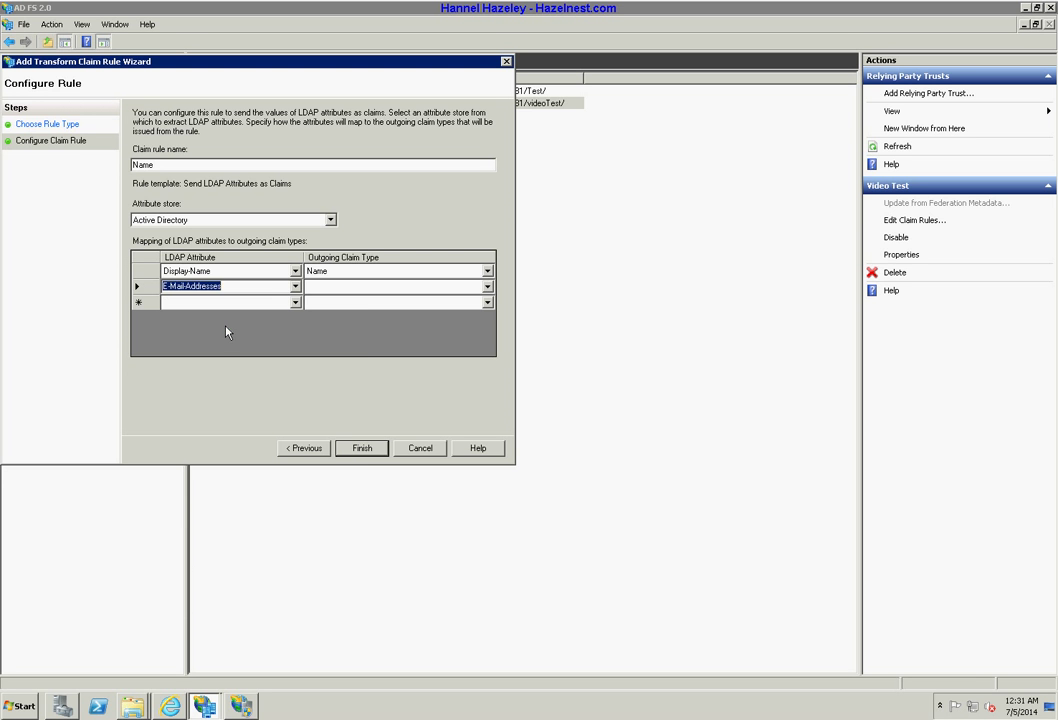
{"action": "left_click", "coordinate": [316, 293]}
{"action": "left_click", "coordinate": [322, 286]}
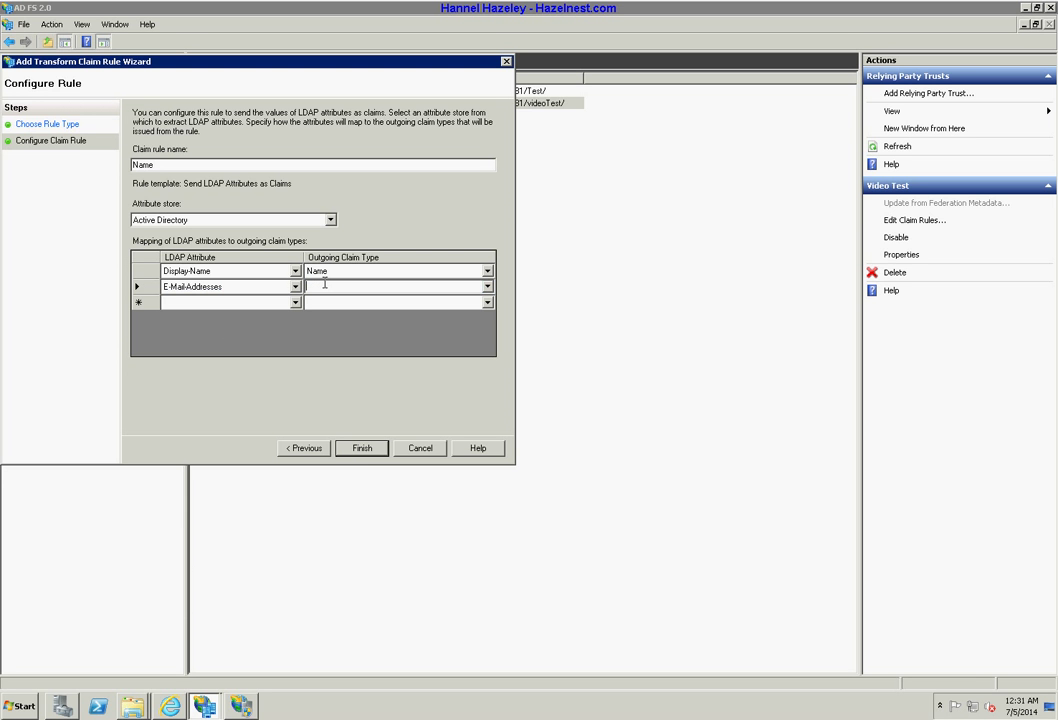
{"action": "type", "text": "Email"}
{"action": "key", "text": "Return"}
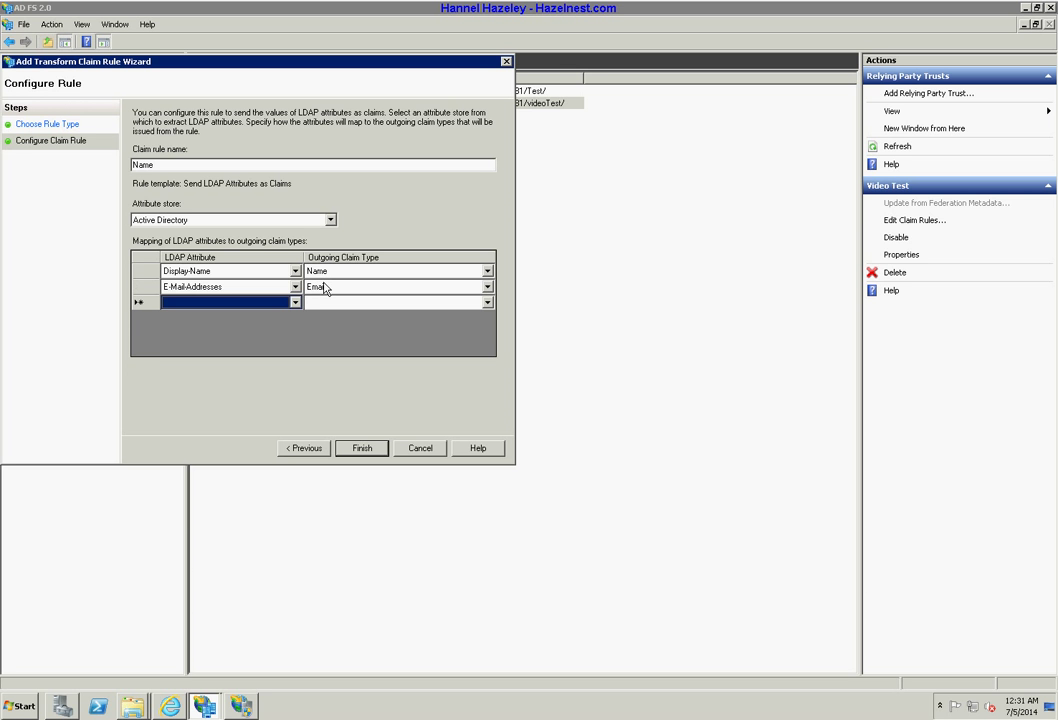
Map Company to the outgoing Company claim, then finish the rule and apply it.
{"action": "left_click", "coordinate": [296, 305]}
{"action": "left_click", "coordinate": [295, 303]}
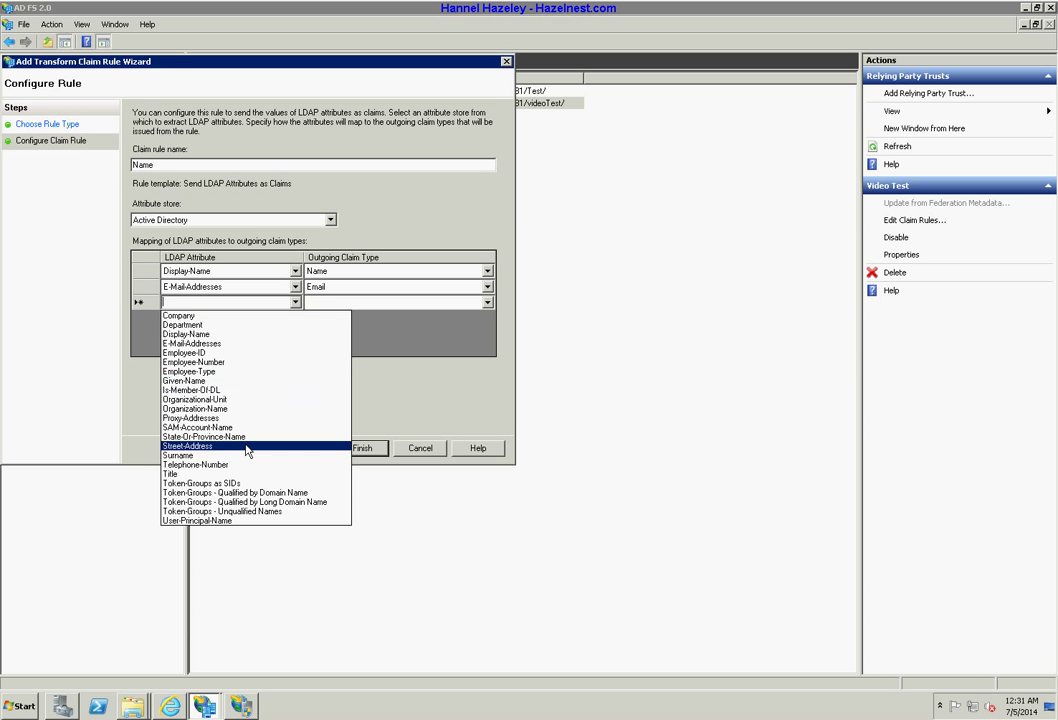
{"action": "left_click", "coordinate": [231, 315]}
{"action": "left_click", "coordinate": [342, 302]}
{"action": "left_click", "coordinate": [341, 309]}
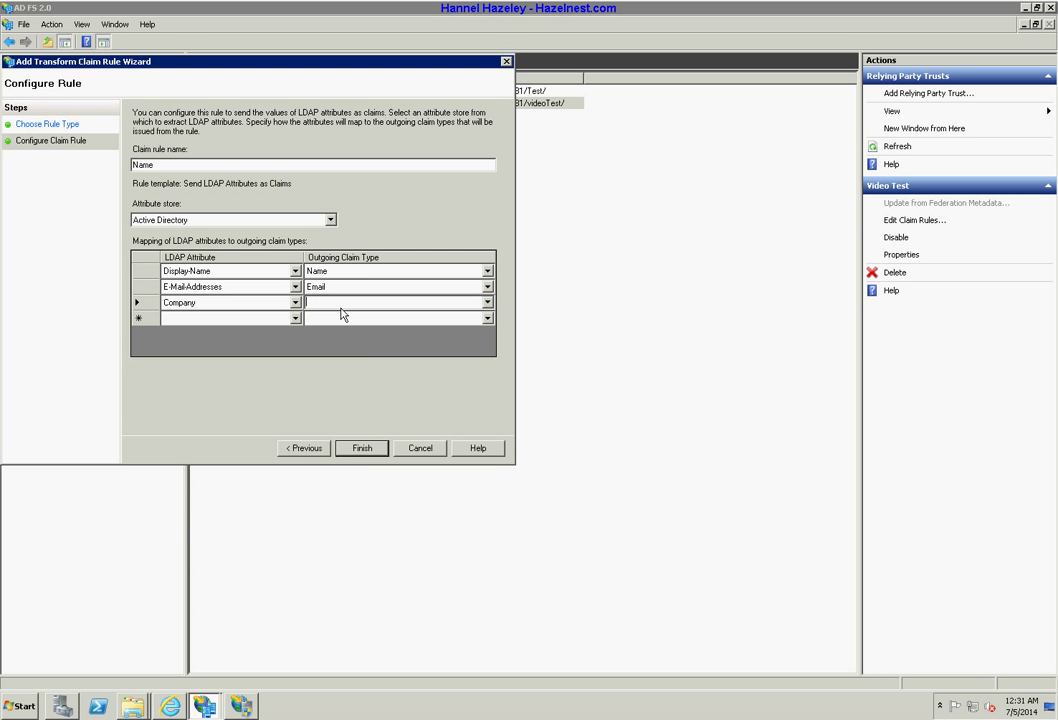
{"action": "type", "text": "Company"}
{"action": "key", "text": "Tab"}
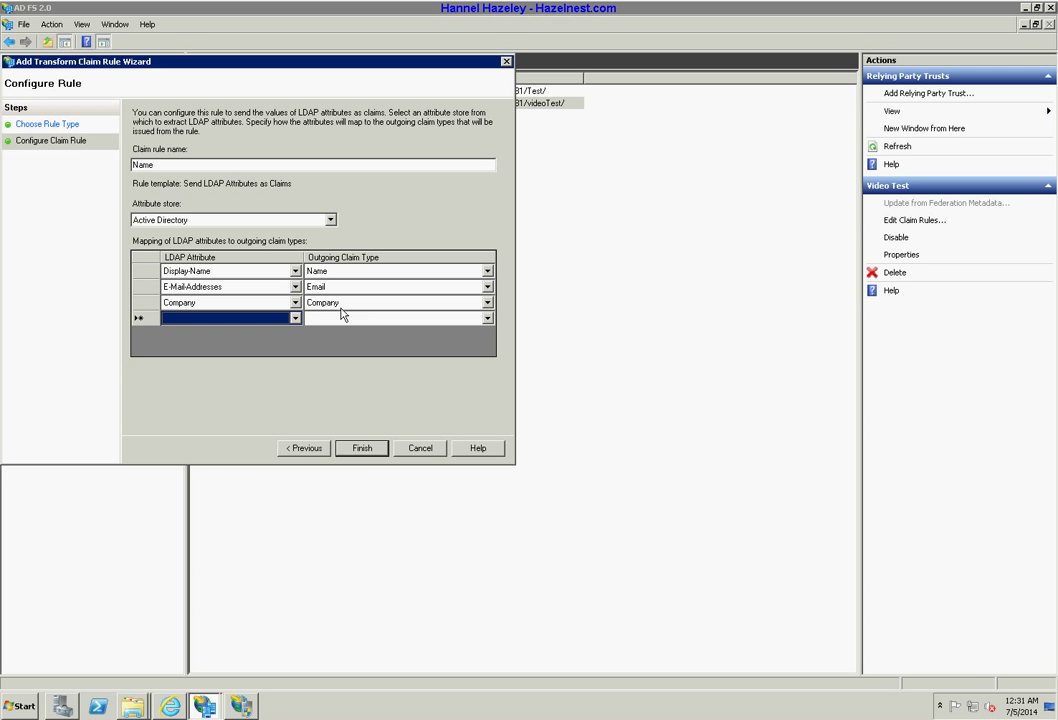
{"action": "left_click", "coordinate": [362, 449]}
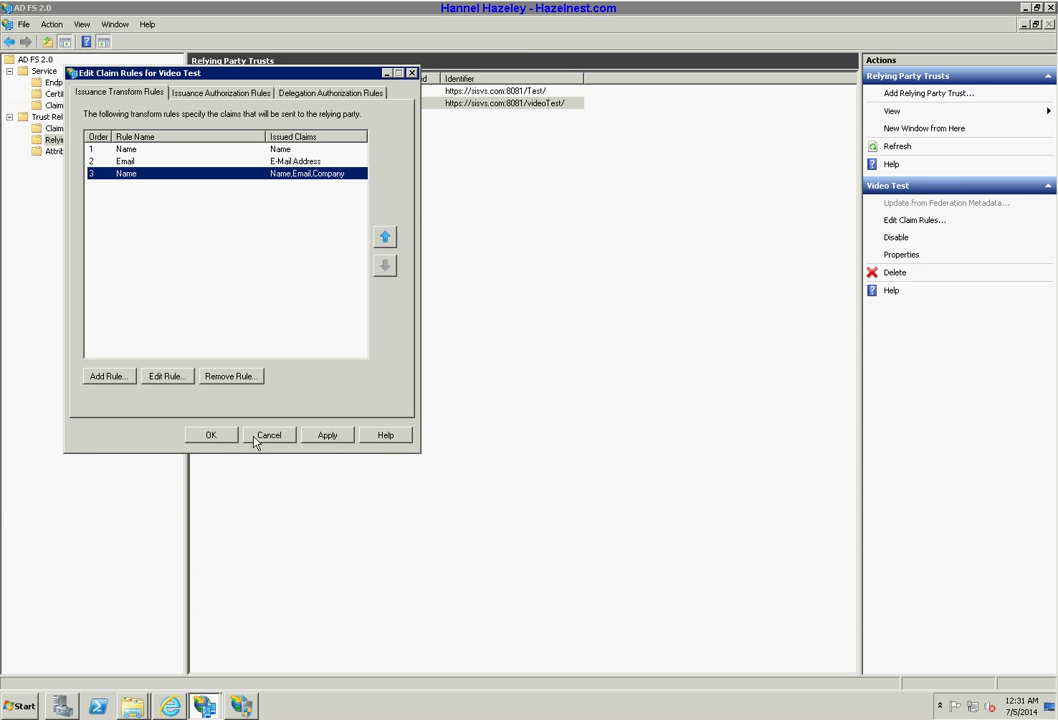
{"action": "left_click", "coordinate": [331, 438]}
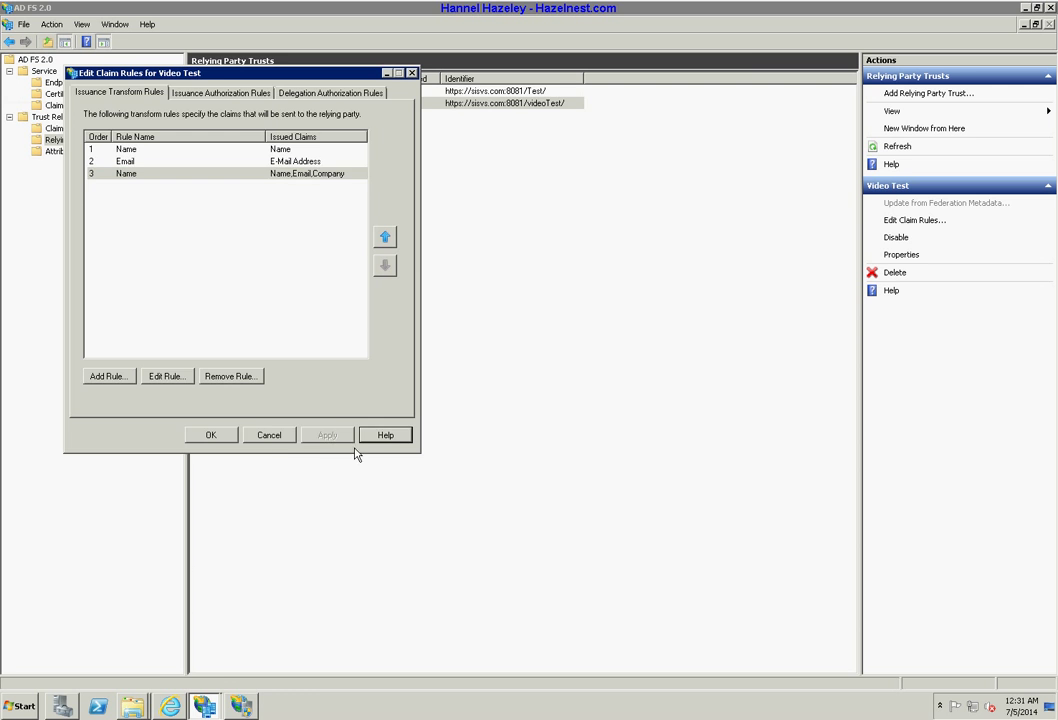
Close the claim rules dialog and load the videoTest URL in a new InPrivate window.
{"action": "left_click", "coordinate": [218, 438]}
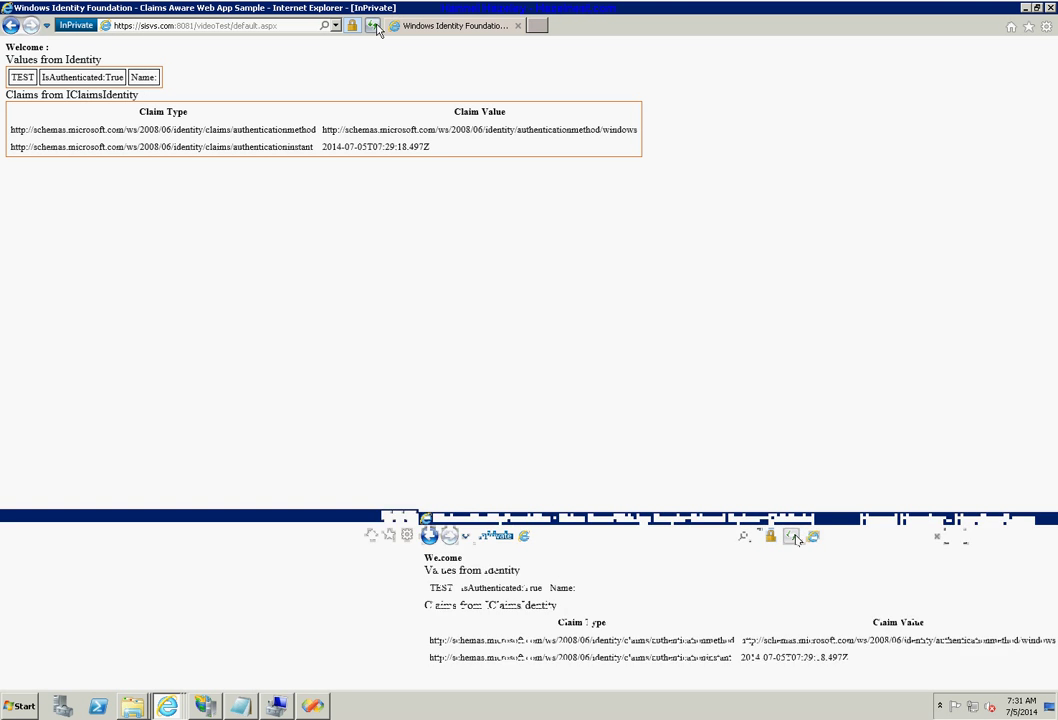
{"action": "left_click", "coordinate": [373, 26]}
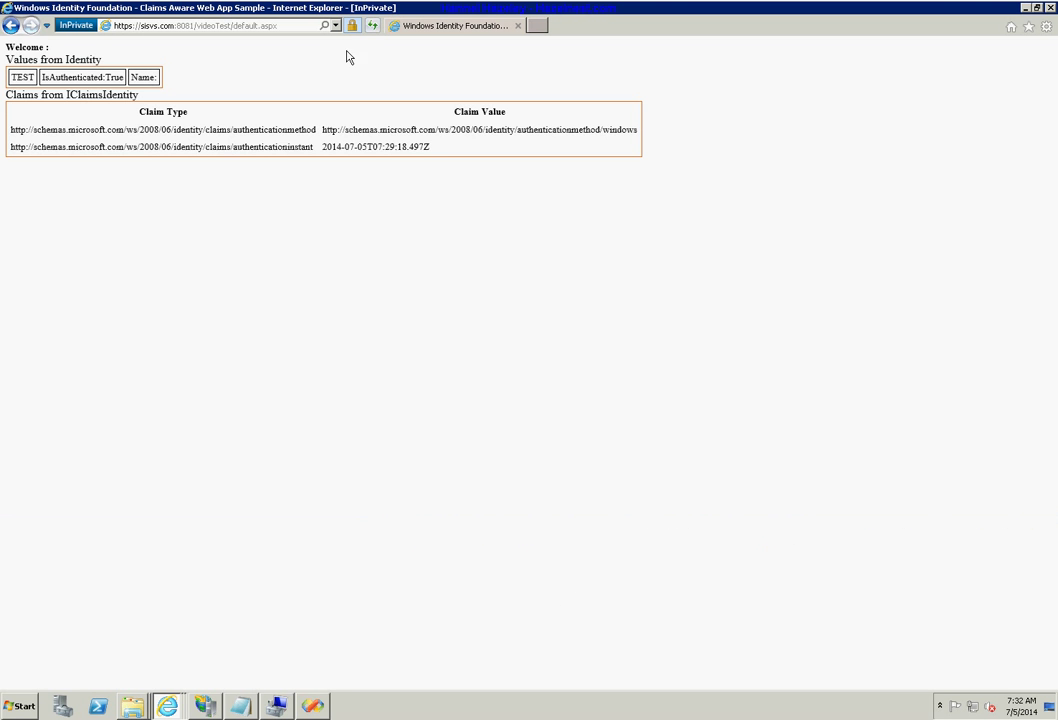
{"action": "left_click", "coordinate": [1049, 8]}
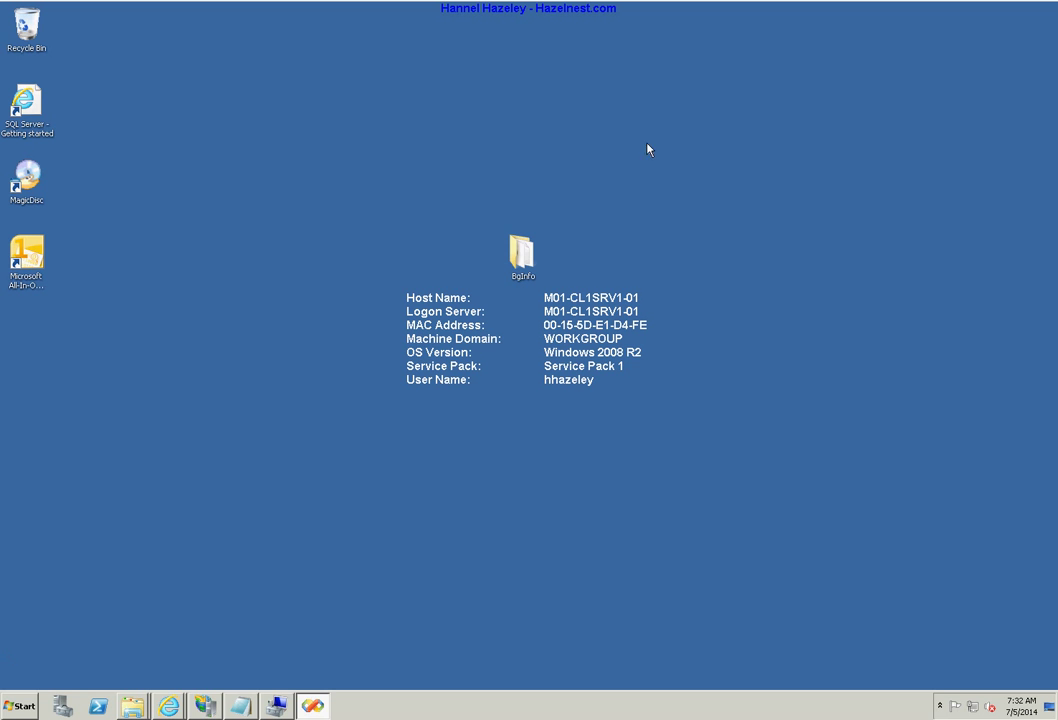
{"action": "right_click", "coordinate": [168, 706]}
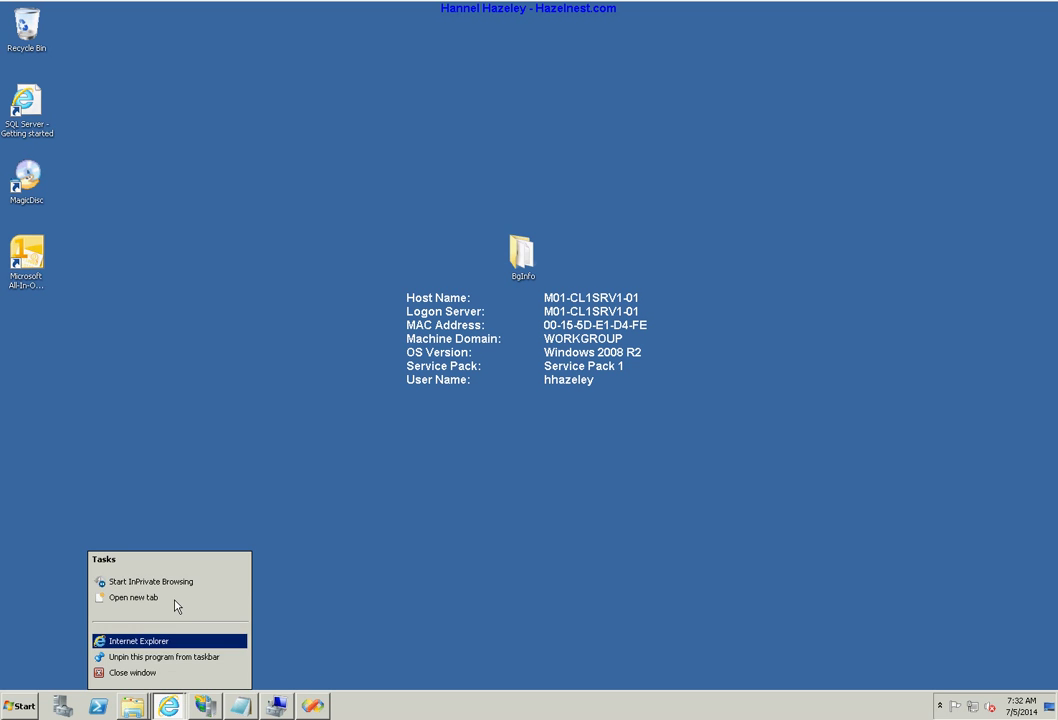
{"action": "left_click", "coordinate": [182, 586]}
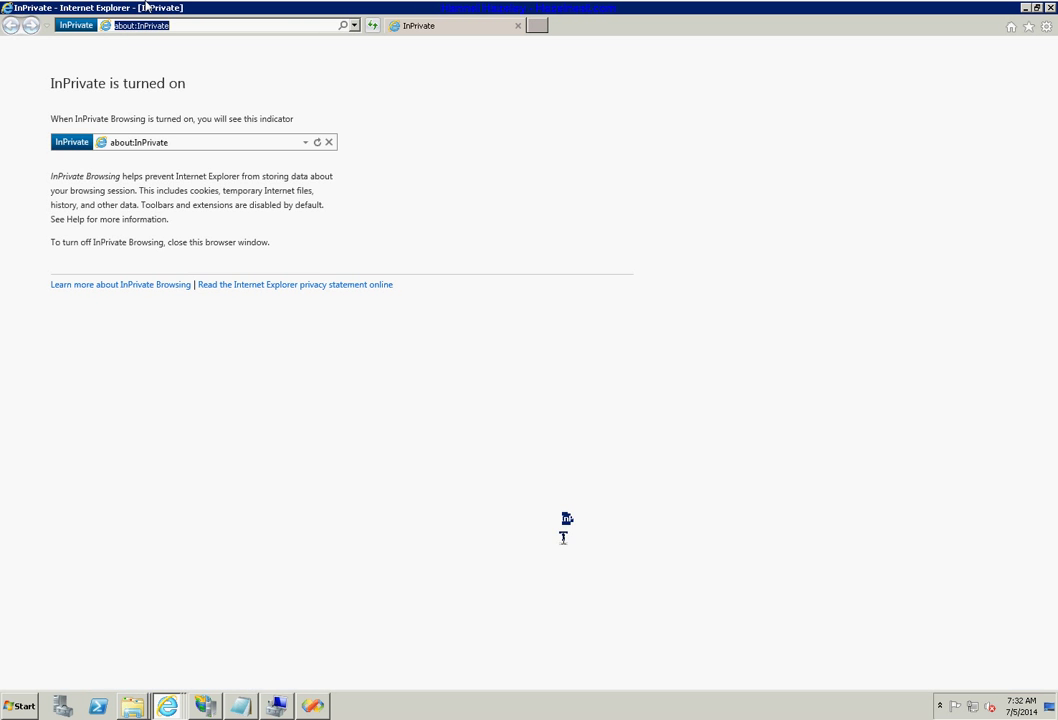
{"action": "right_click", "coordinate": [144, 30]}
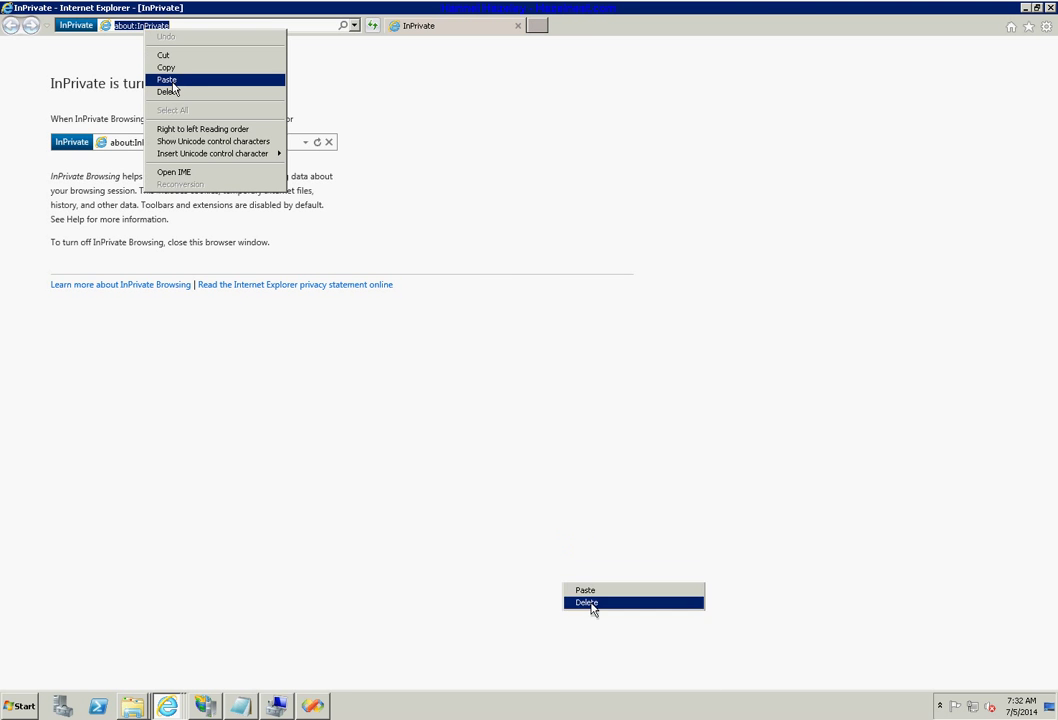
{"action": "left_click", "coordinate": [170, 80]}
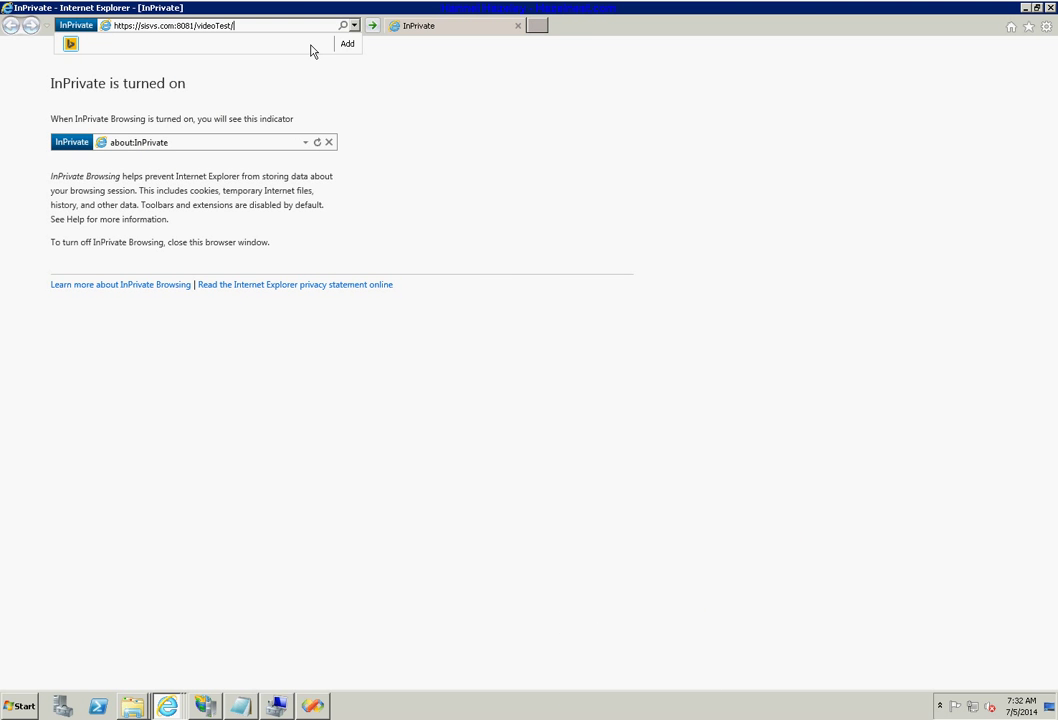
{"action": "left_click", "coordinate": [372, 27]}
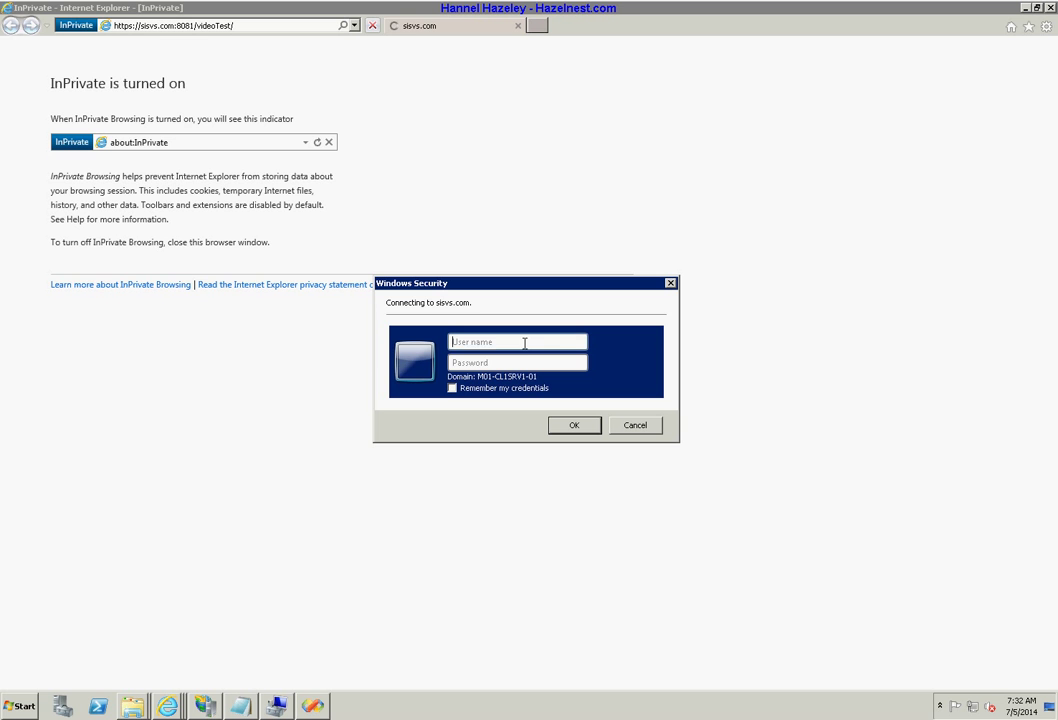
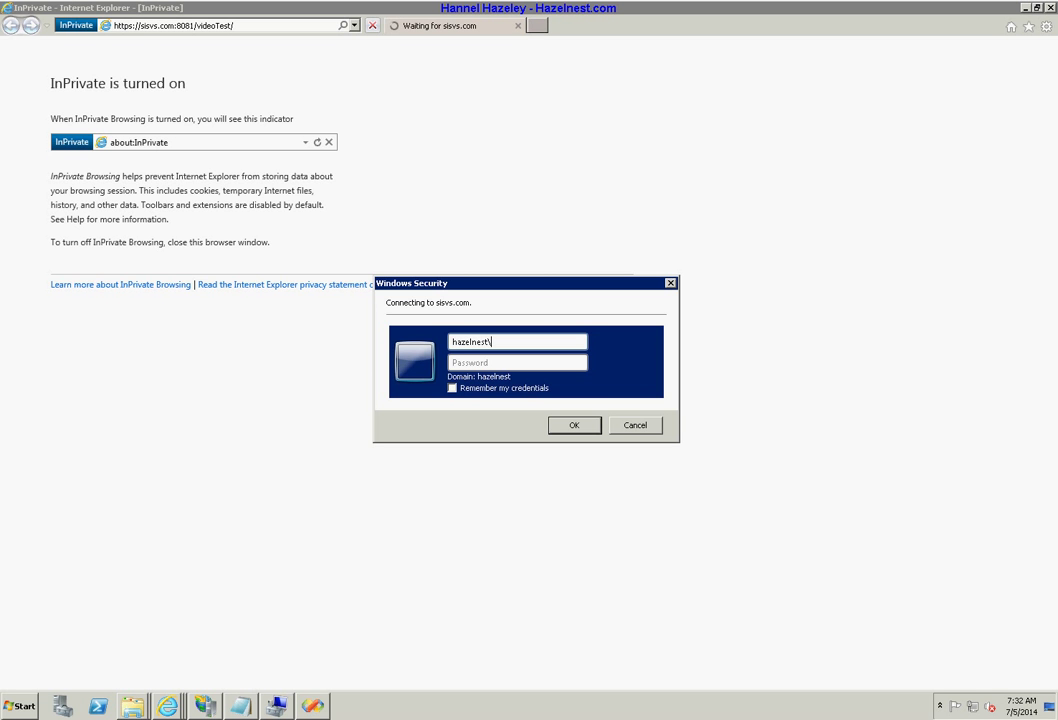
Sign in with the domain credentials, landing on the AD FS error page.
{"action": "key", "text": "Tab"}
{"action": "type", "text": "p********"}
{"action": "key", "text": "Return"}
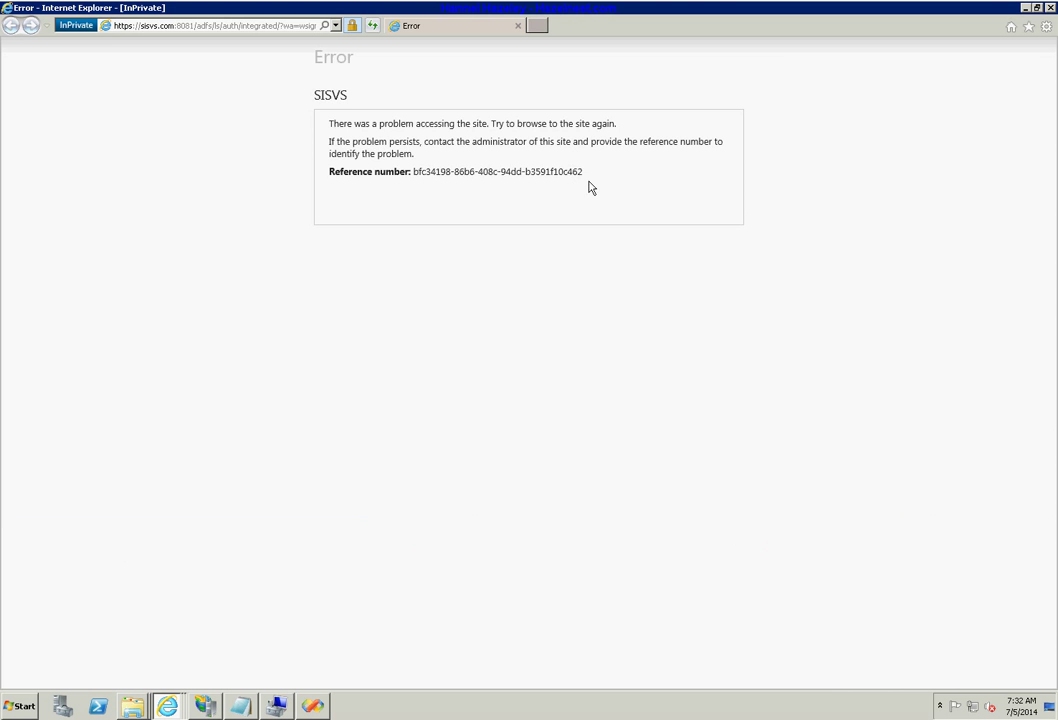
Copy the error page's reference number and bring up Administrative Tools from Start.
{"action": "left_click_drag", "start_coordinate": [588, 172], "coordinate": [412, 171]}
{"action": "right_click", "coordinate": [420, 171]}
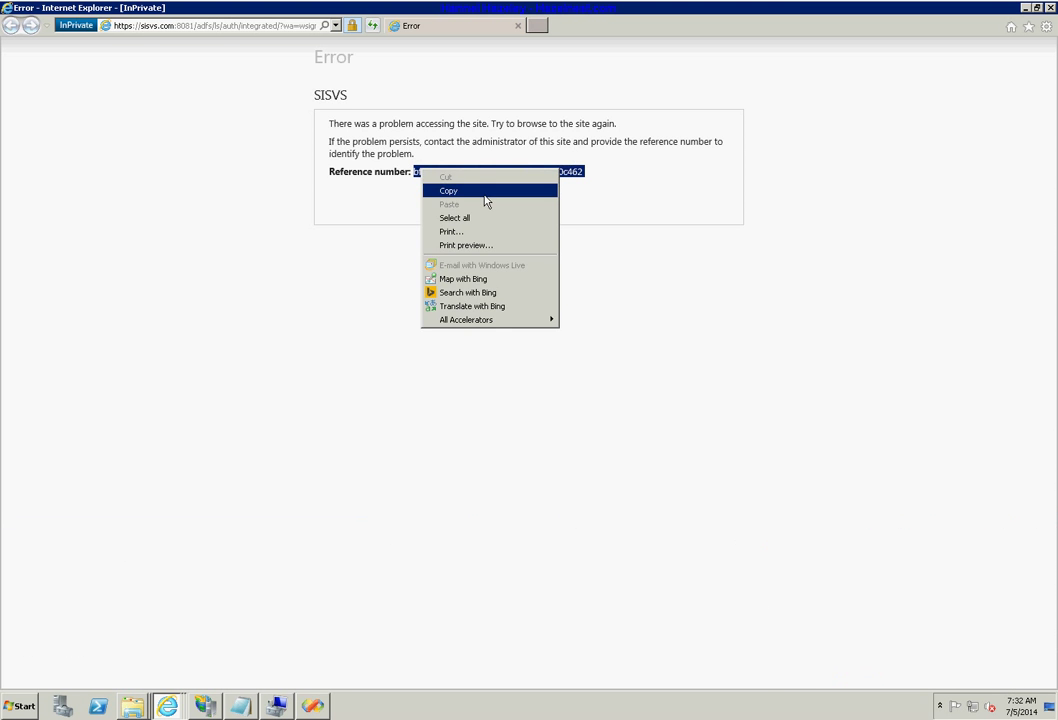
{"action": "left_click", "coordinate": [485, 192]}
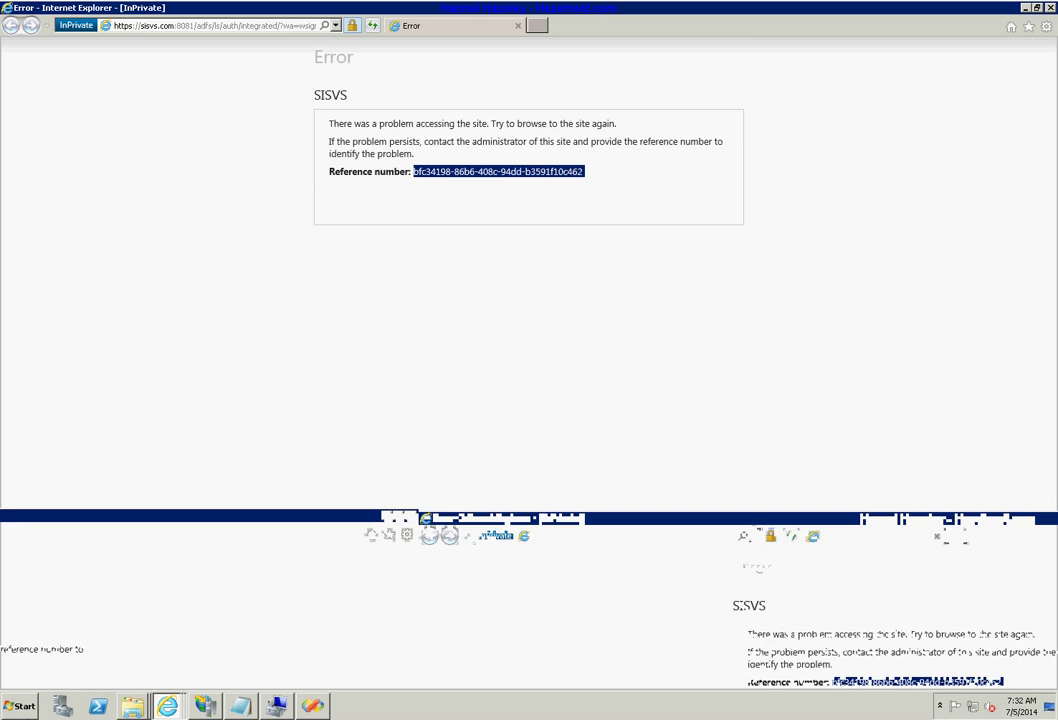
{"action": "left_click", "coordinate": [22, 706]}
{"action": "mouse_move", "coordinate": [281, 588]}
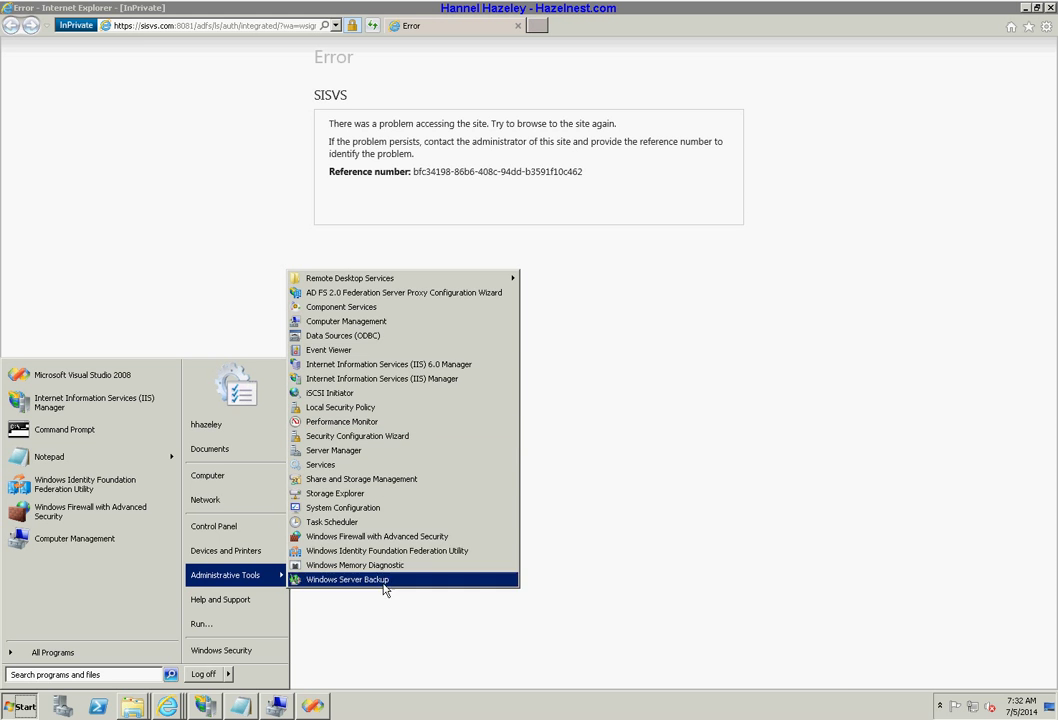
Launch Event Viewer full-screen and show the Applications and Services Logs > AD FS 2.0 > Admin log.
{"action": "left_click", "coordinate": [381, 352]}
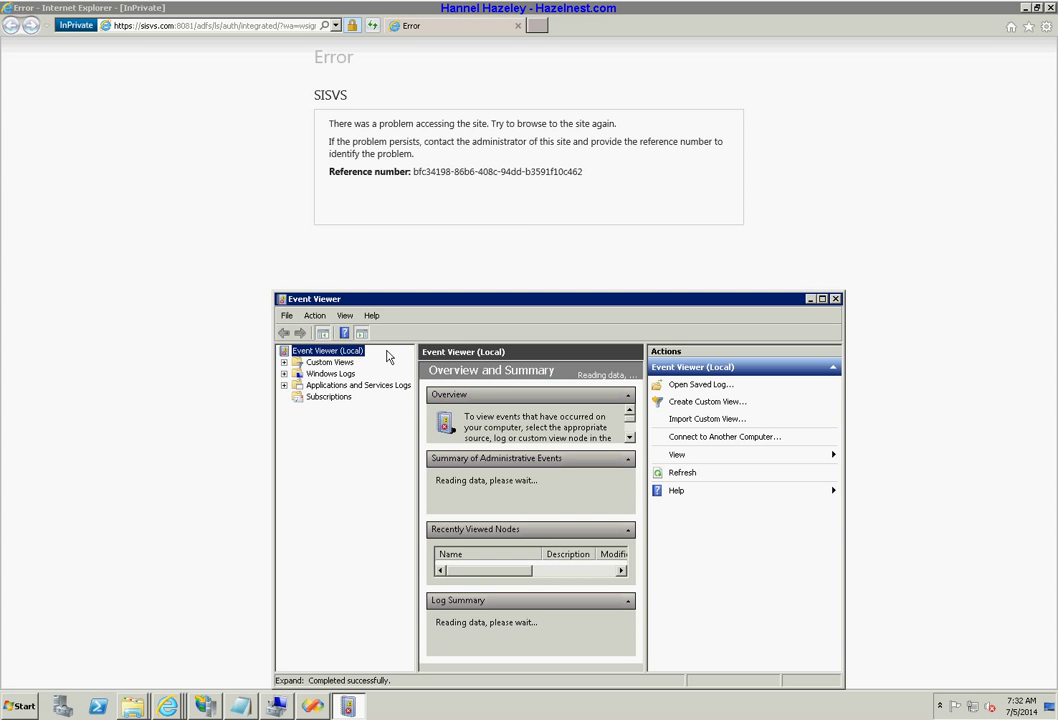
{"action": "double_click", "coordinate": [460, 300]}
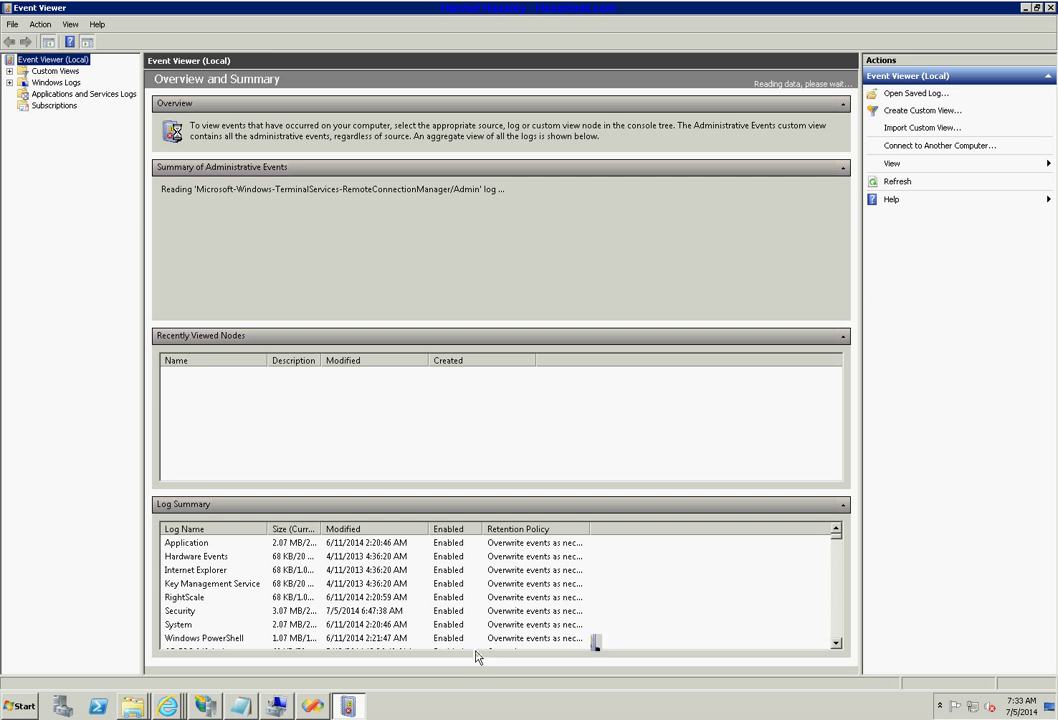
{"action": "left_click", "coordinate": [10, 93]}
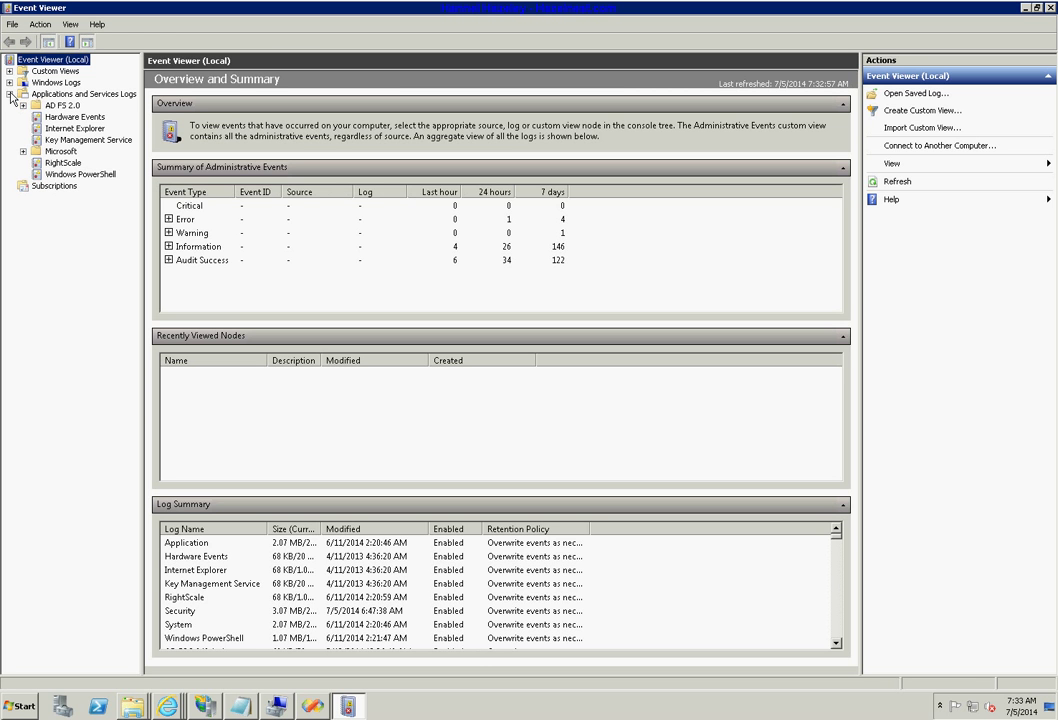
{"action": "left_click", "coordinate": [23, 105]}
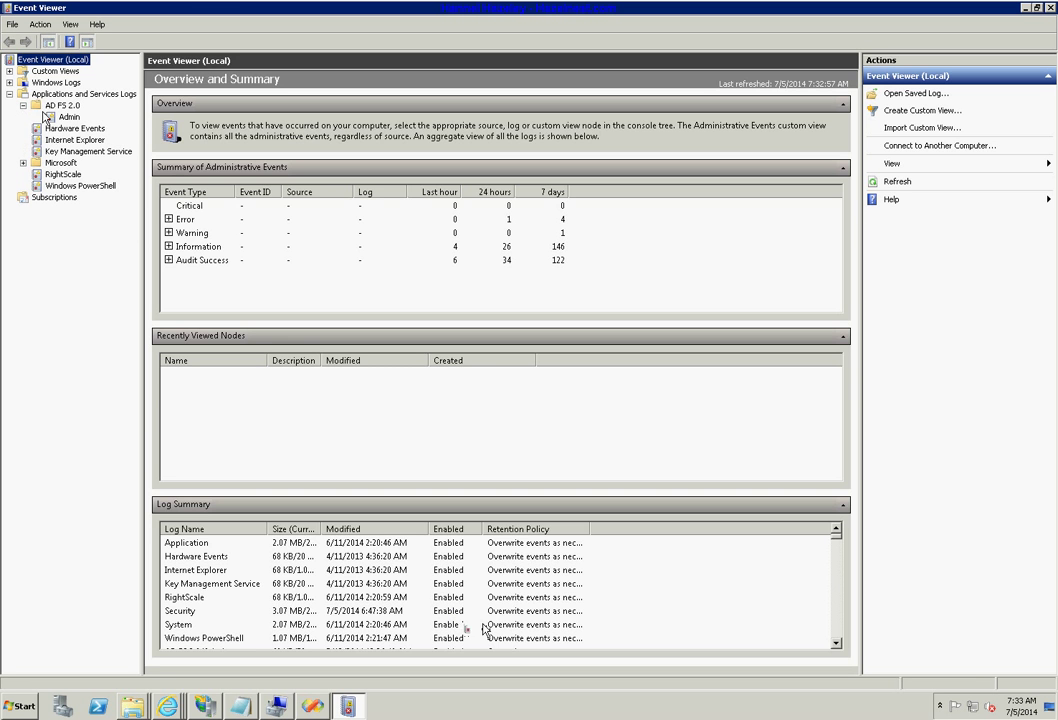
{"action": "left_click", "coordinate": [68, 117]}
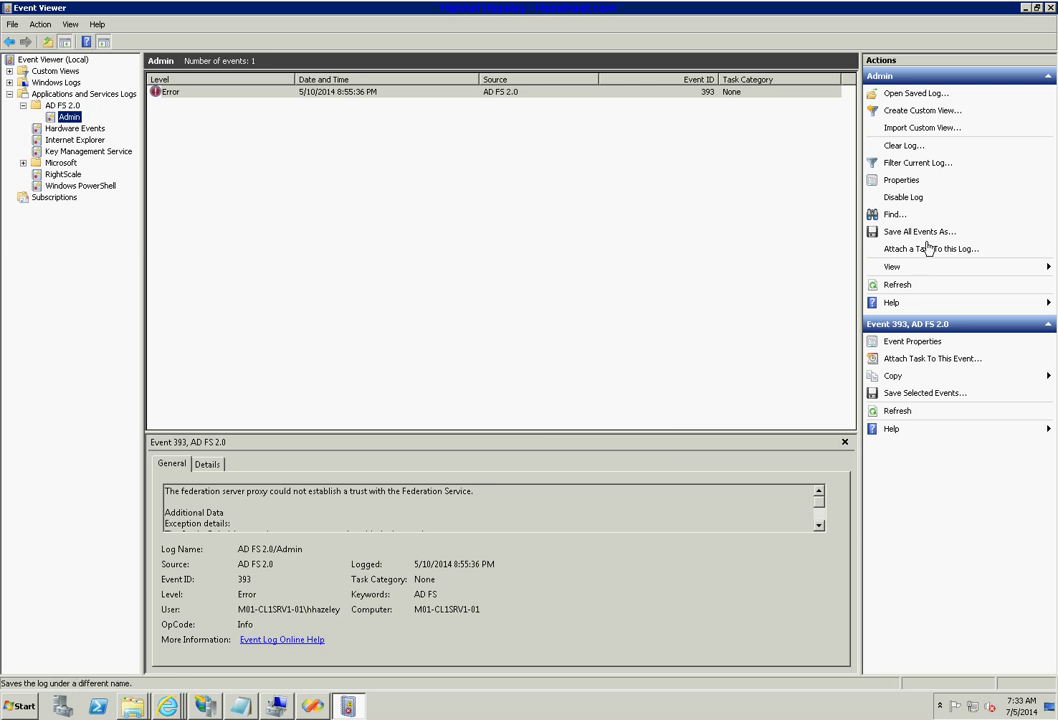
Search the Admin log for the pasted reference number, which returns no match.
{"action": "left_click", "coordinate": [896, 219]}
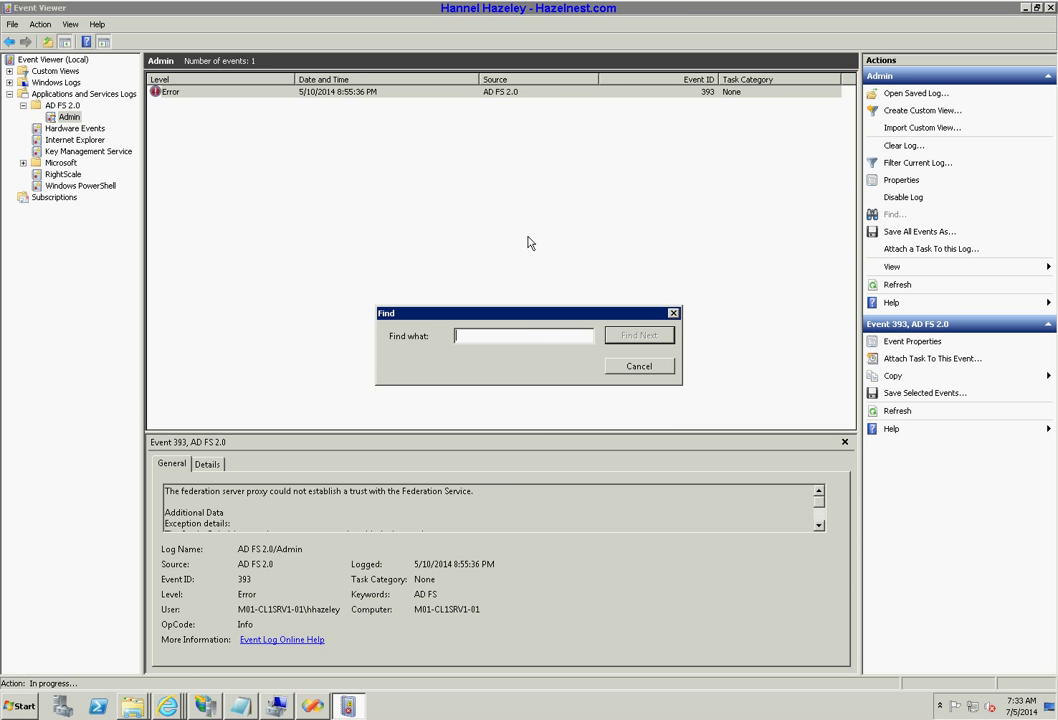
{"action": "right_click", "coordinate": [534, 338]}
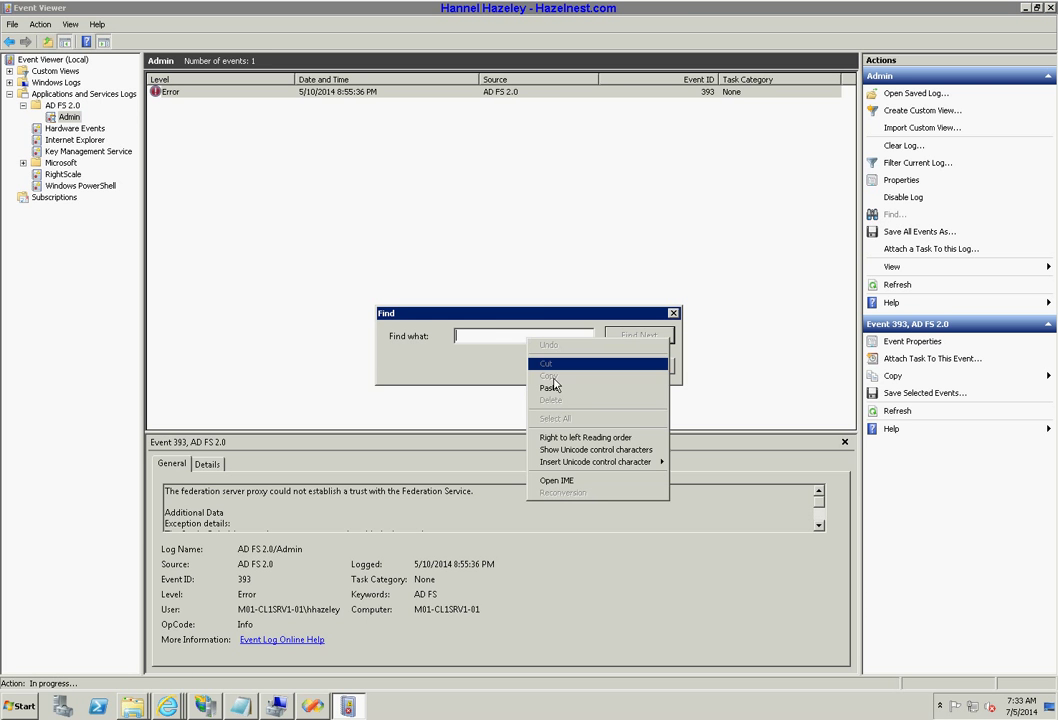
{"action": "left_click", "coordinate": [615, 385]}
{"action": "left_click", "coordinate": [632, 337]}
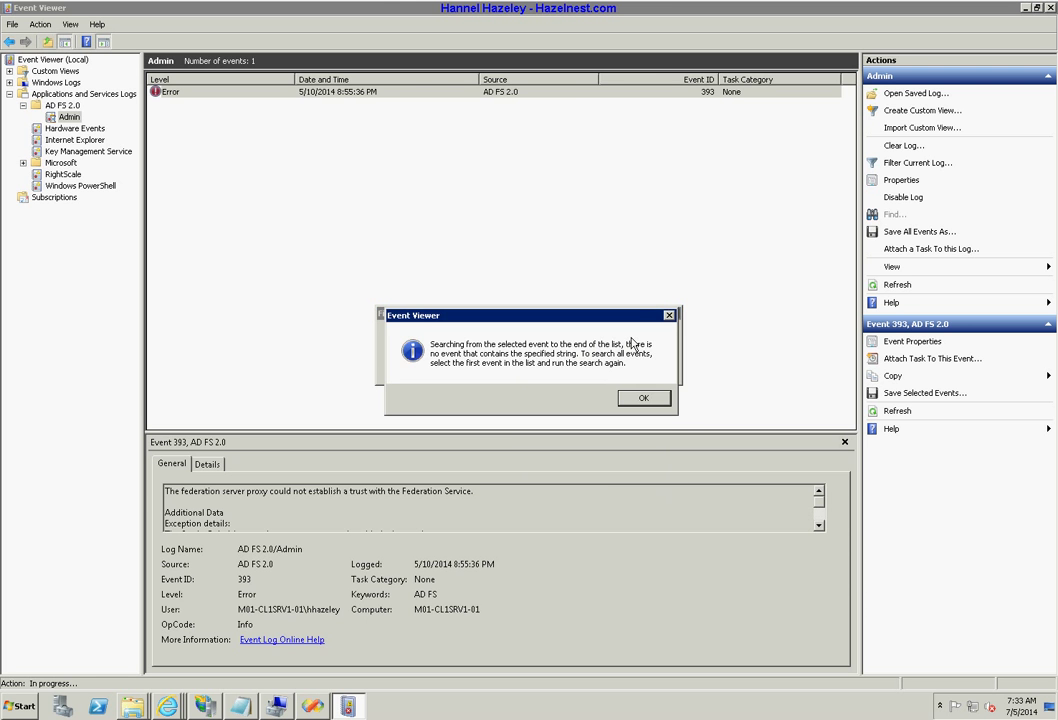
{"action": "left_click", "coordinate": [654, 397]}
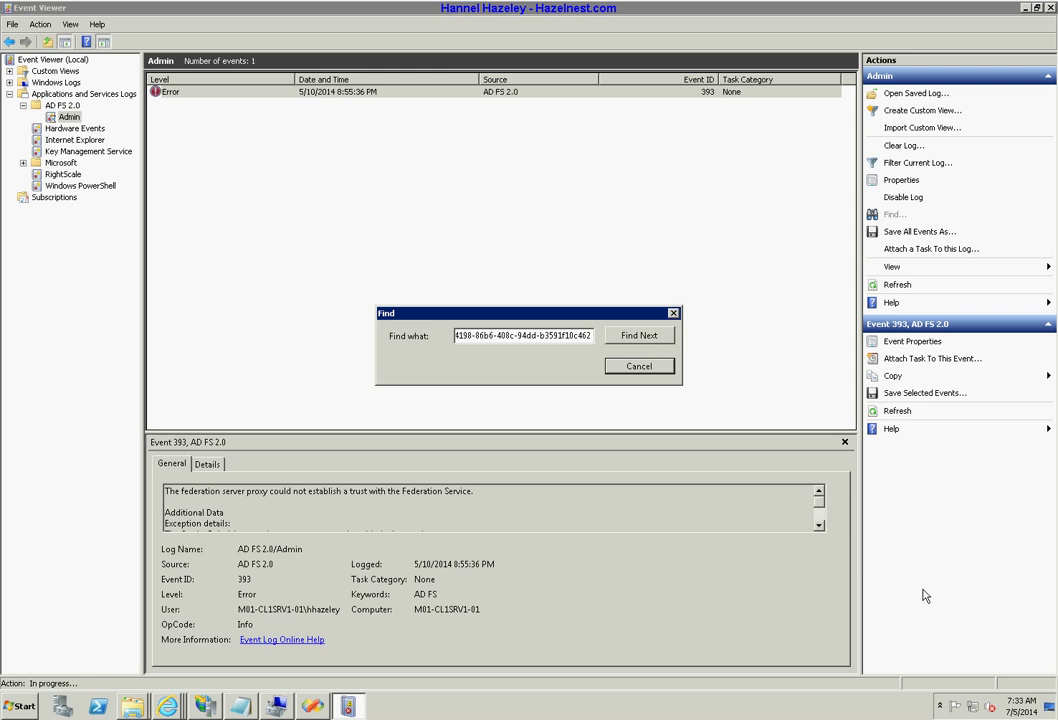
{"action": "left_click", "coordinate": [640, 370]}
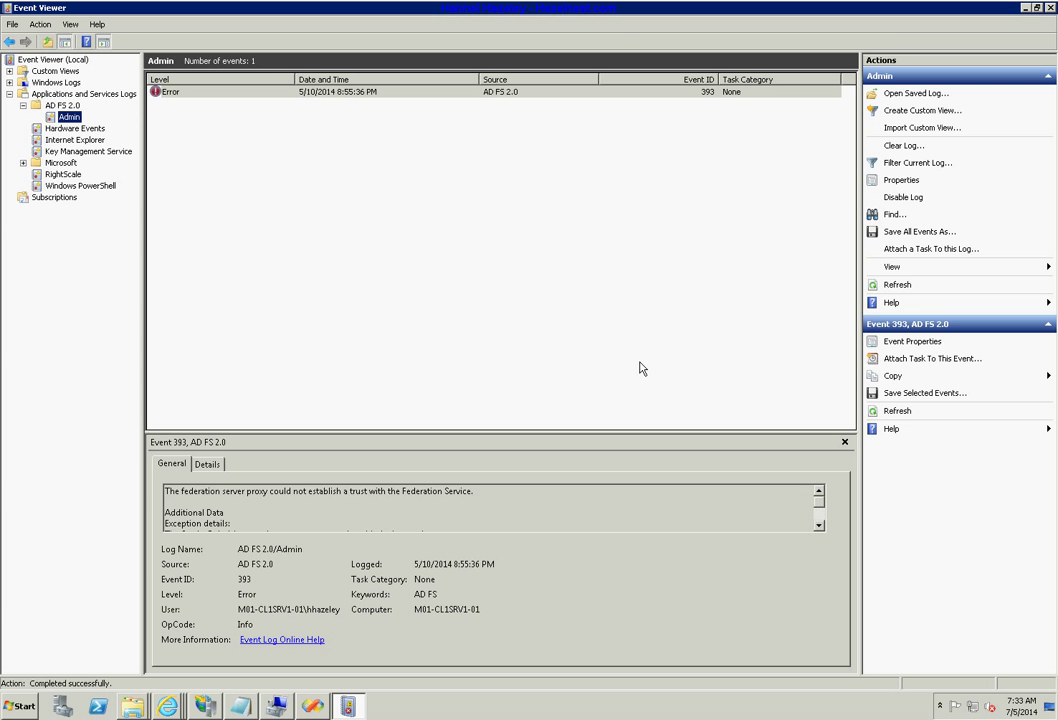
Read the description of error event 393 in the Admin log's preview pane.
{"action": "left_click", "coordinate": [270, 195]}
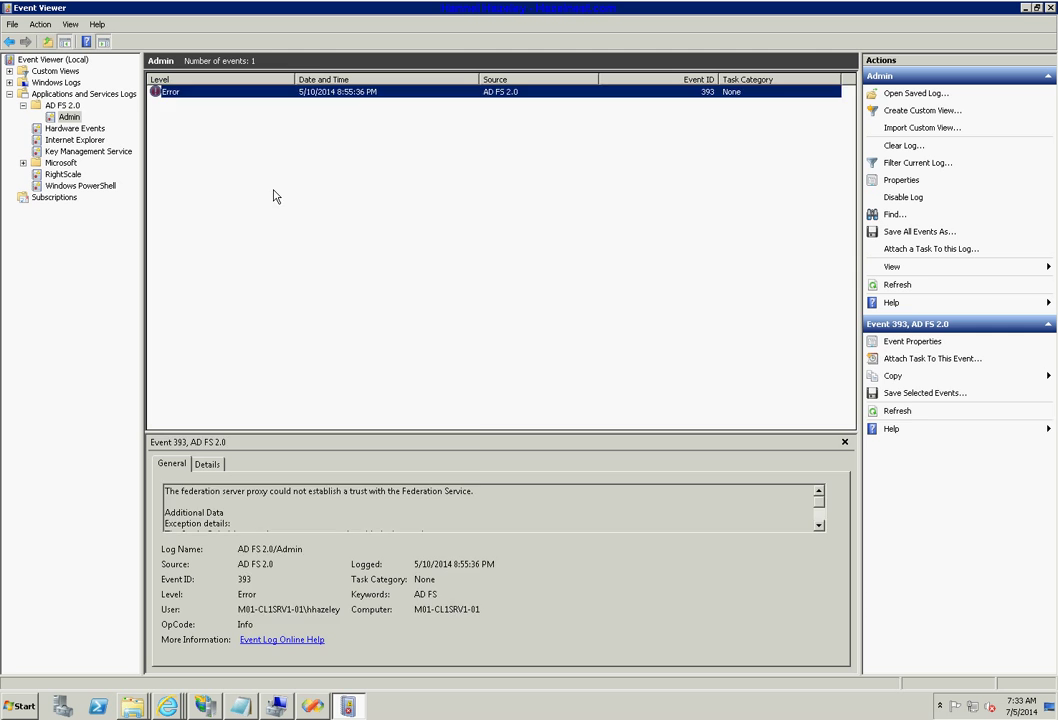
{"action": "left_click", "coordinate": [335, 92]}
{"action": "scroll", "coordinate": [588, 505], "scroll_direction": "down", "scroll_amount": 3}
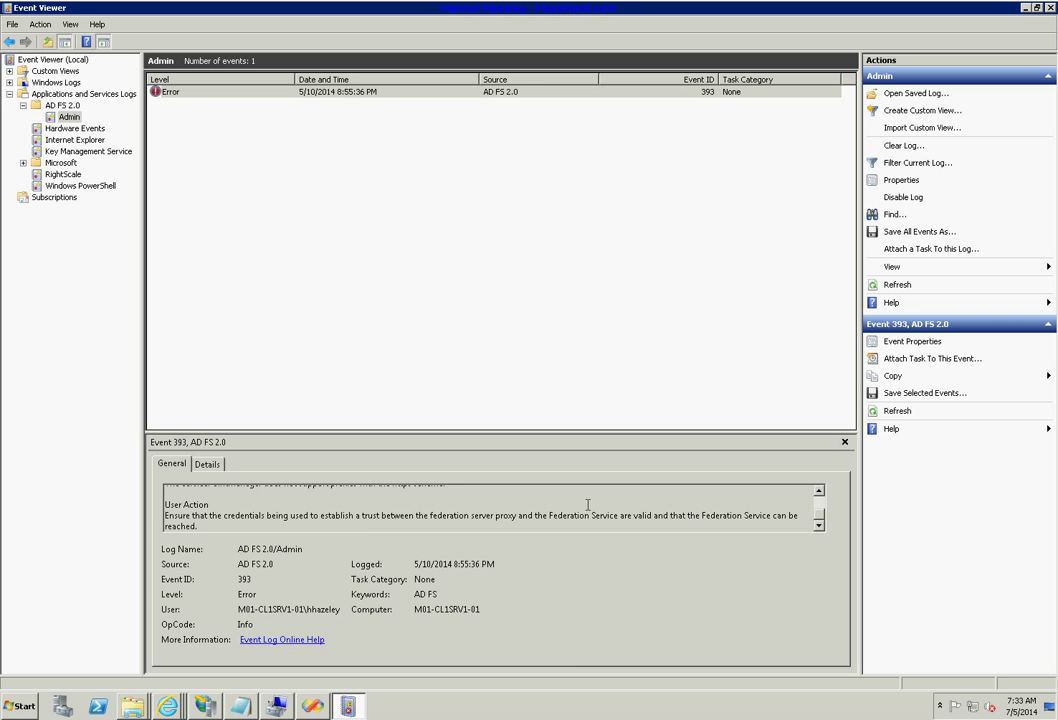
{"action": "scroll", "coordinate": [588, 505], "scroll_direction": "up", "scroll_amount": 3}
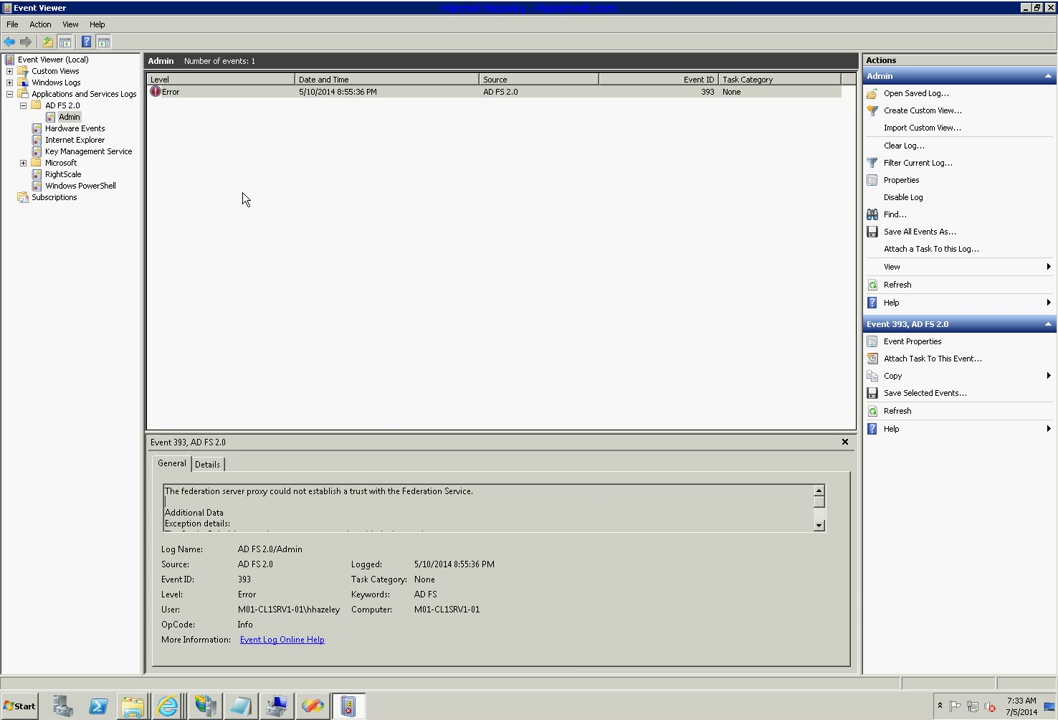
{"action": "left_click", "coordinate": [72, 106]}
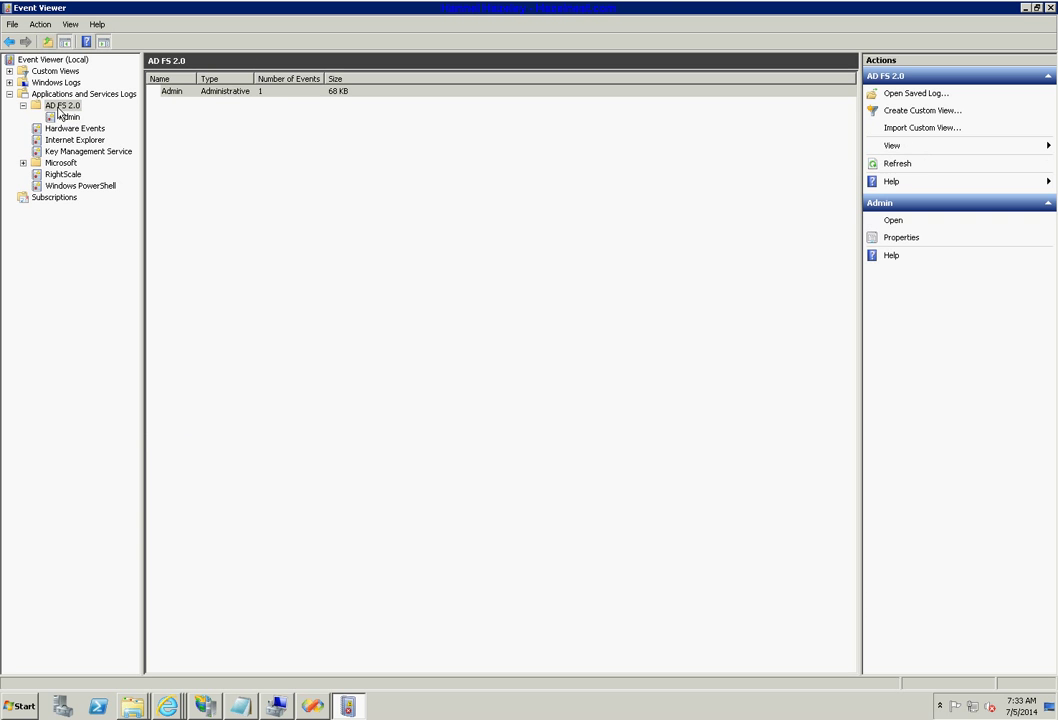
{"action": "left_click", "coordinate": [62, 117]}
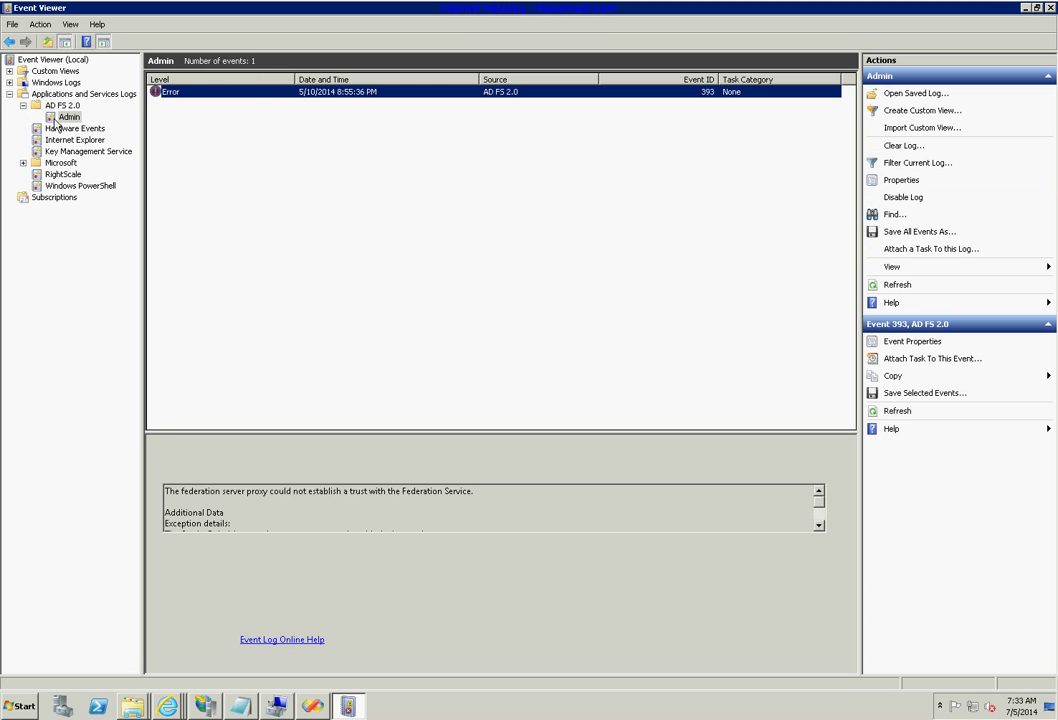
{"action": "left_click", "coordinate": [448, 521]}
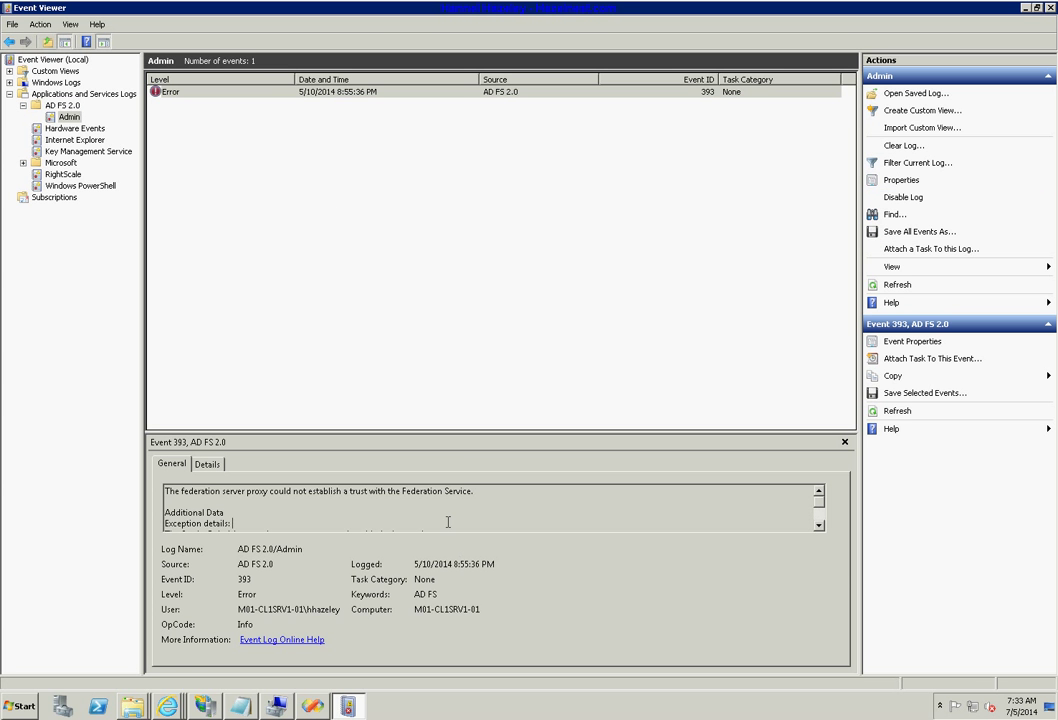
{"action": "scroll", "coordinate": [448, 521], "scroll_direction": "down", "scroll_amount": 3}
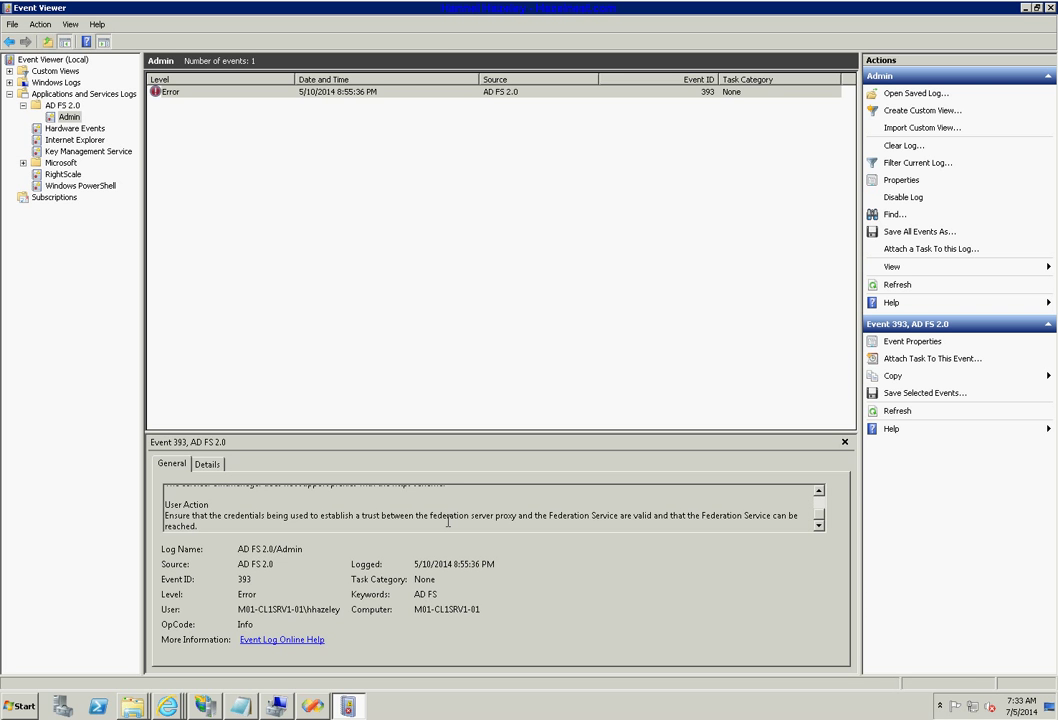
{"action": "scroll", "coordinate": [448, 521], "scroll_direction": "up", "scroll_amount": 3}
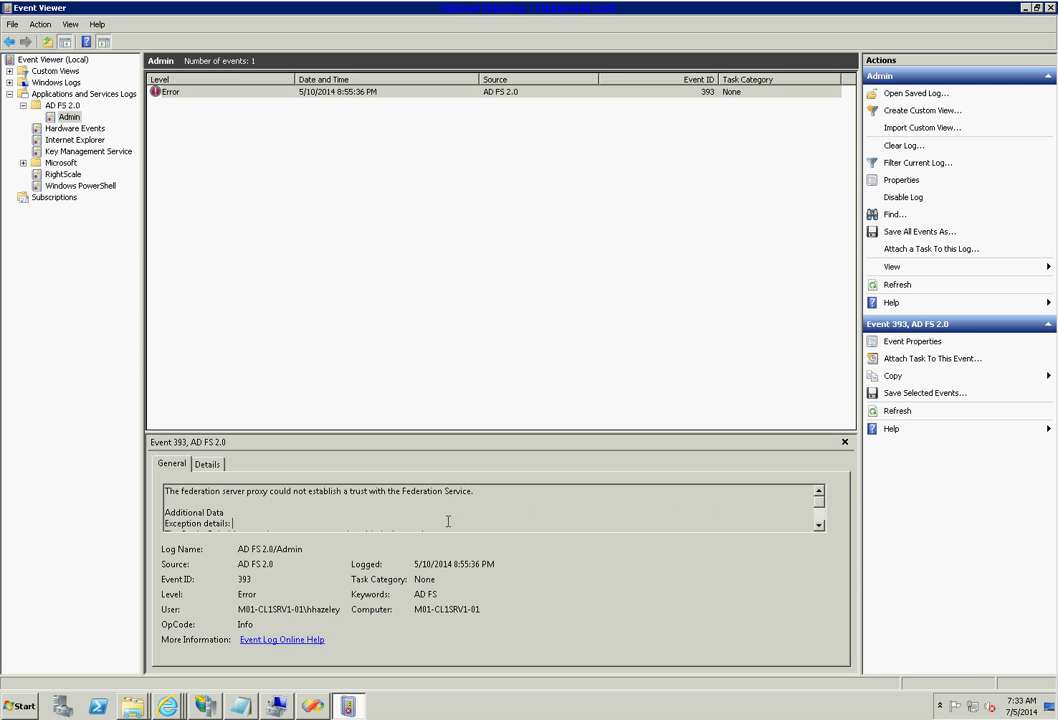
View the full properties of event 393, then return to the AD FS 2.0 log summary.
{"action": "left_click", "coordinate": [410, 213]}
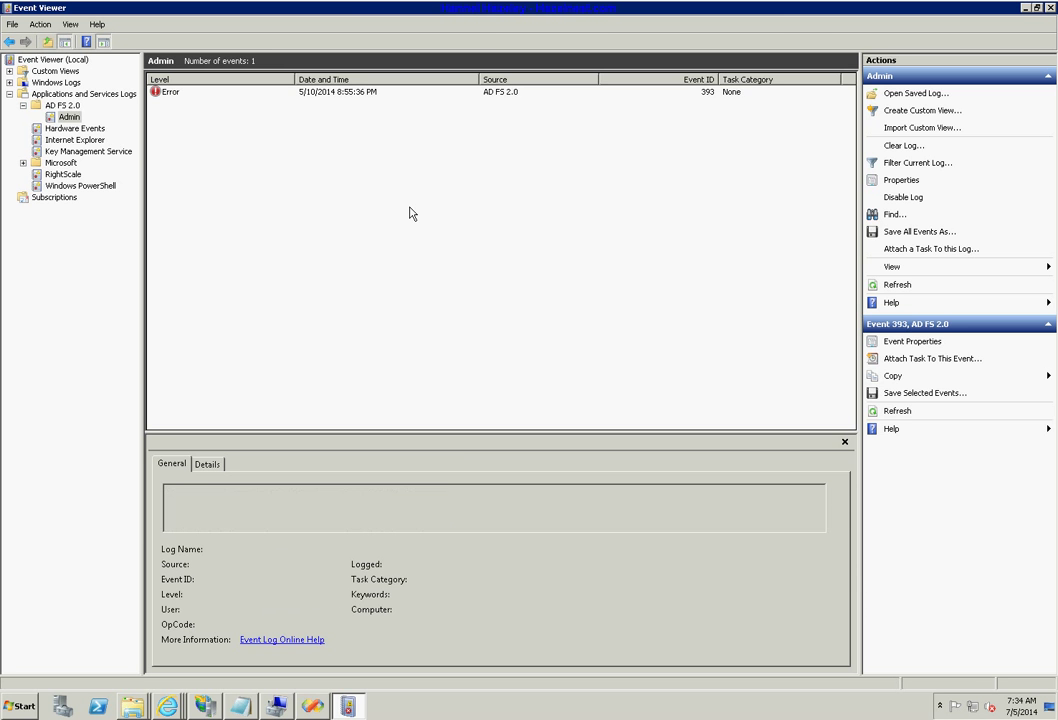
{"action": "left_click", "coordinate": [322, 97]}
{"action": "double_click", "coordinate": [322, 97]}
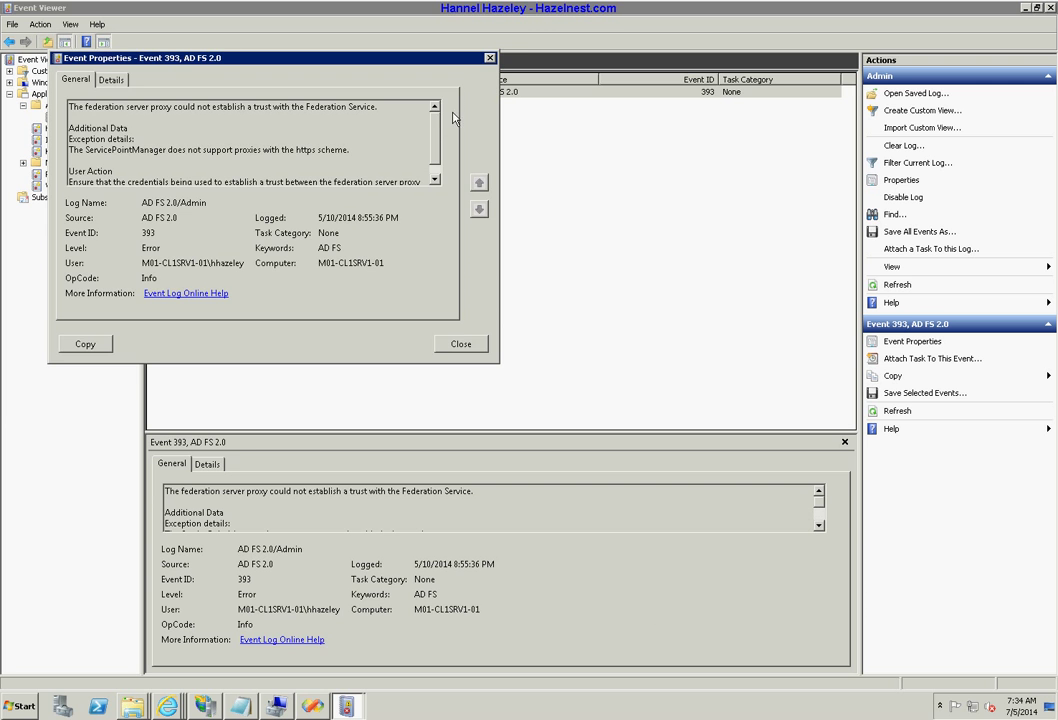
{"action": "left_click", "coordinate": [489, 57]}
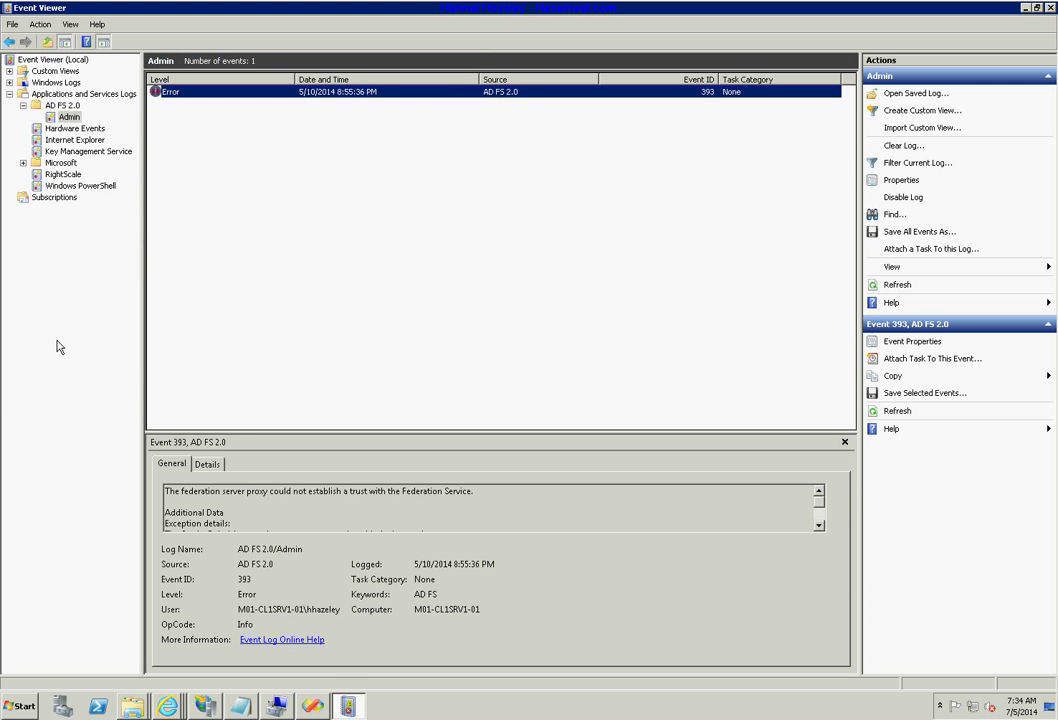
{"action": "left_click", "coordinate": [62, 106]}
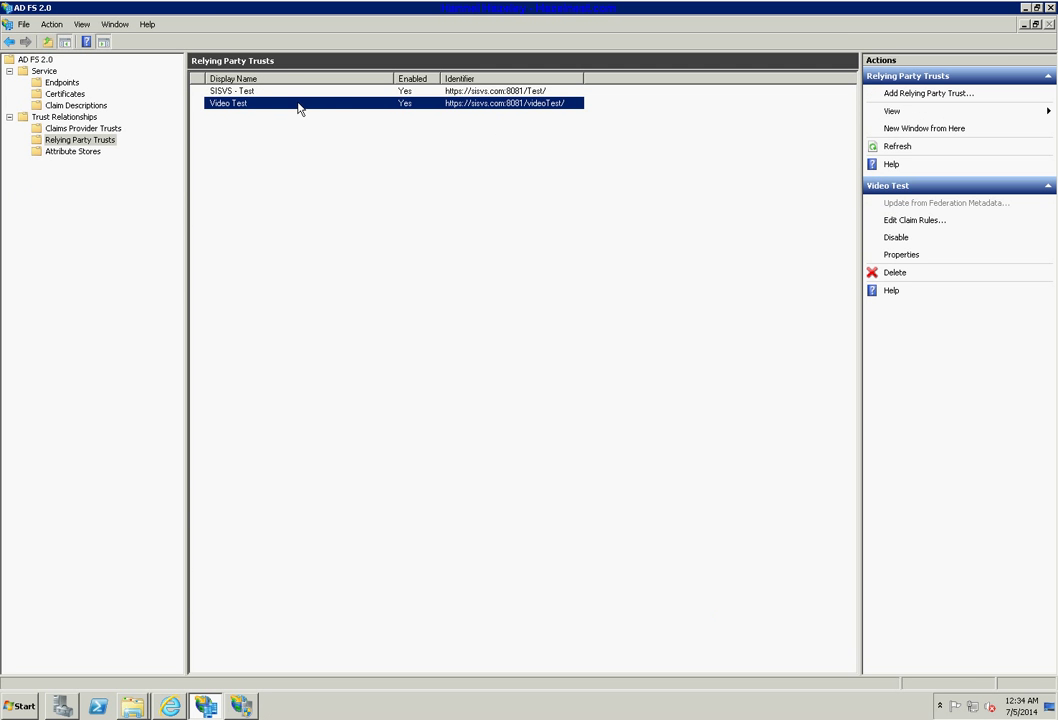
Open Video Test's claim rules and delete the Name/Email/Company, Email and Name rules.
{"action": "double_click", "coordinate": [298, 104]}
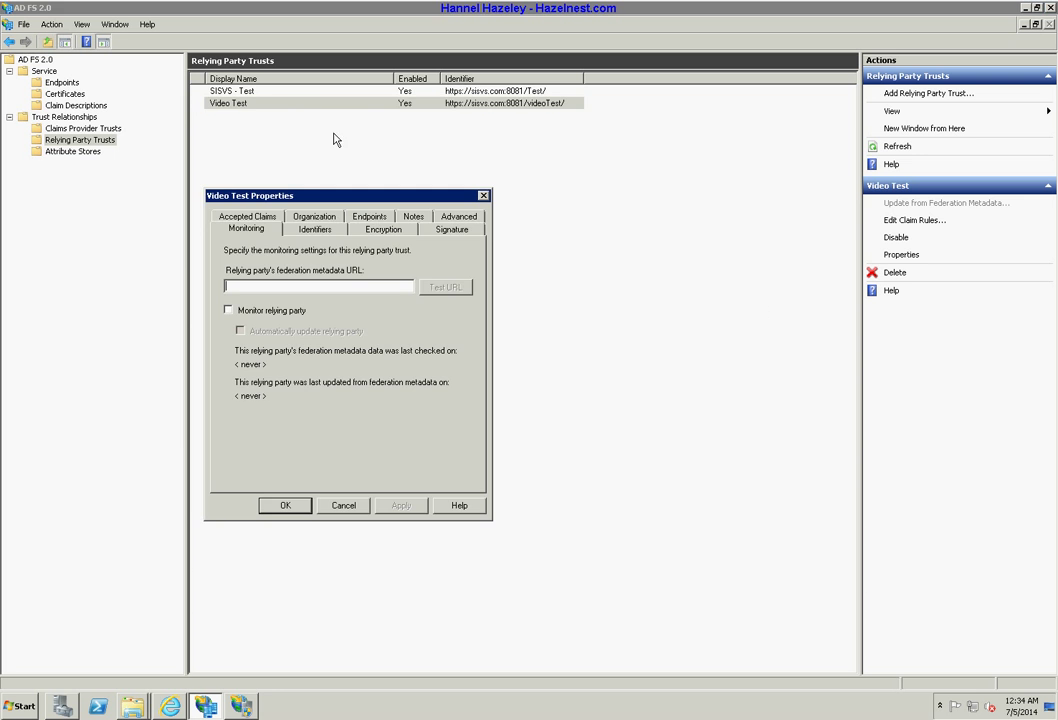
{"action": "left_click", "coordinate": [484, 197]}
{"action": "left_click", "coordinate": [930, 221]}
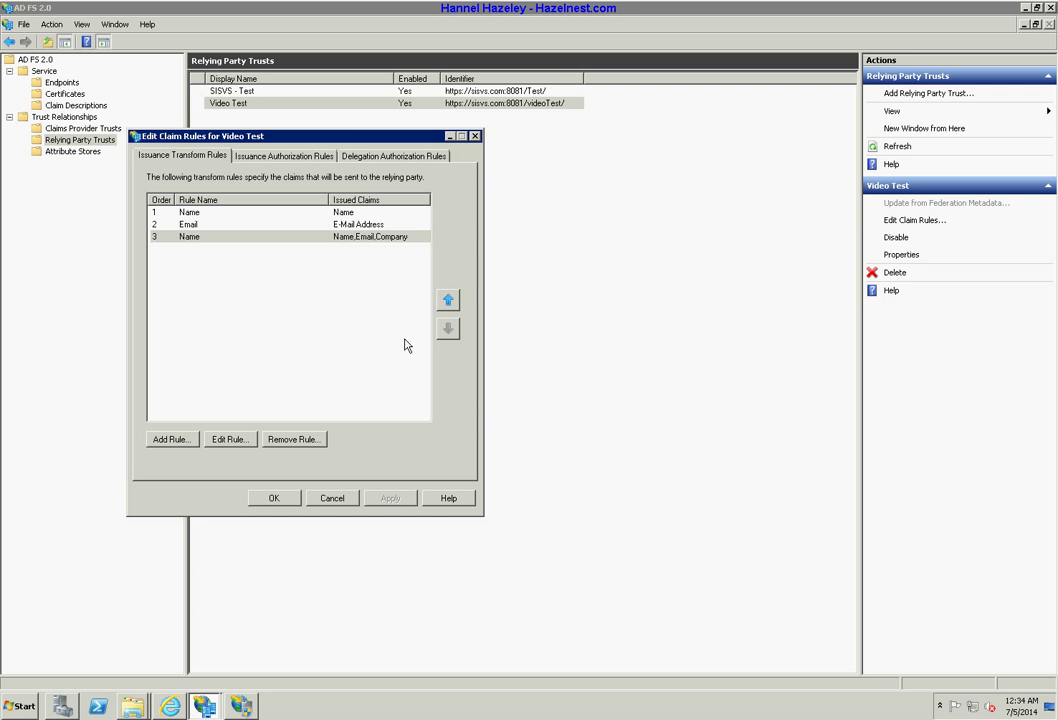
{"action": "left_click", "coordinate": [293, 439]}
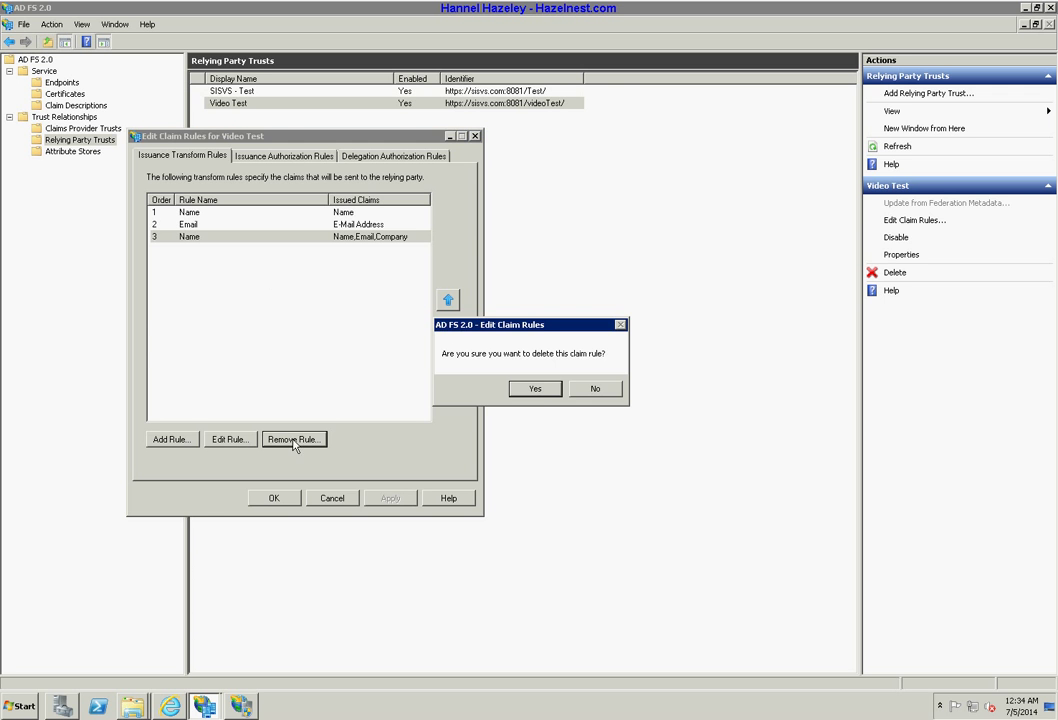
{"action": "left_click", "coordinate": [535, 390]}
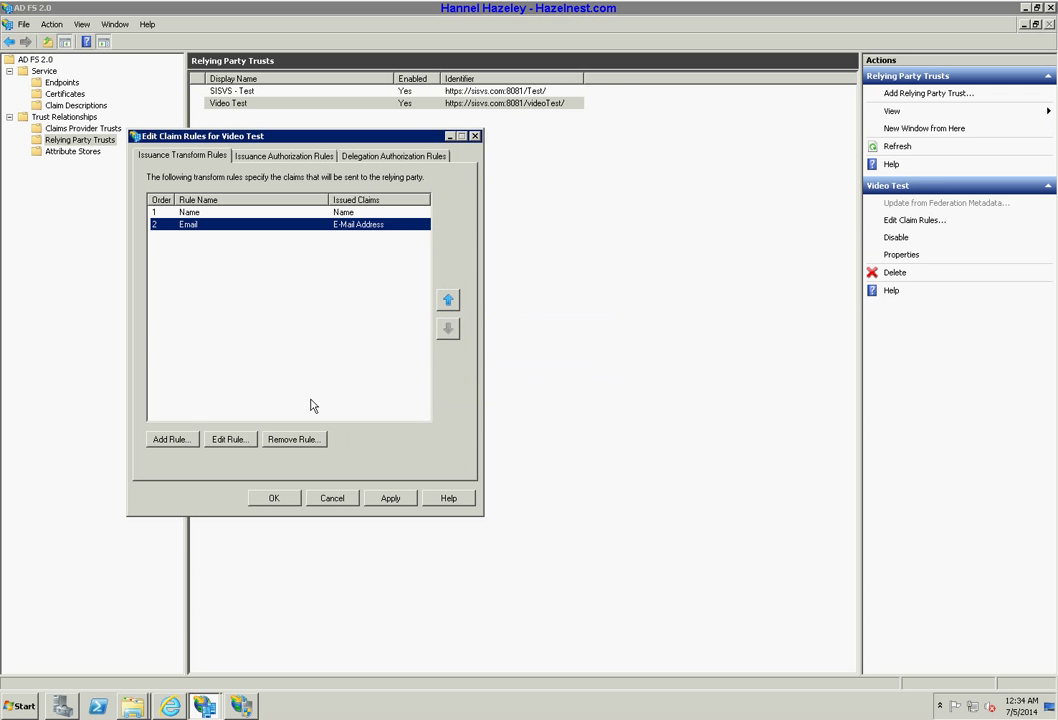
{"action": "left_click", "coordinate": [303, 441]}
{"action": "key", "text": "Return"}
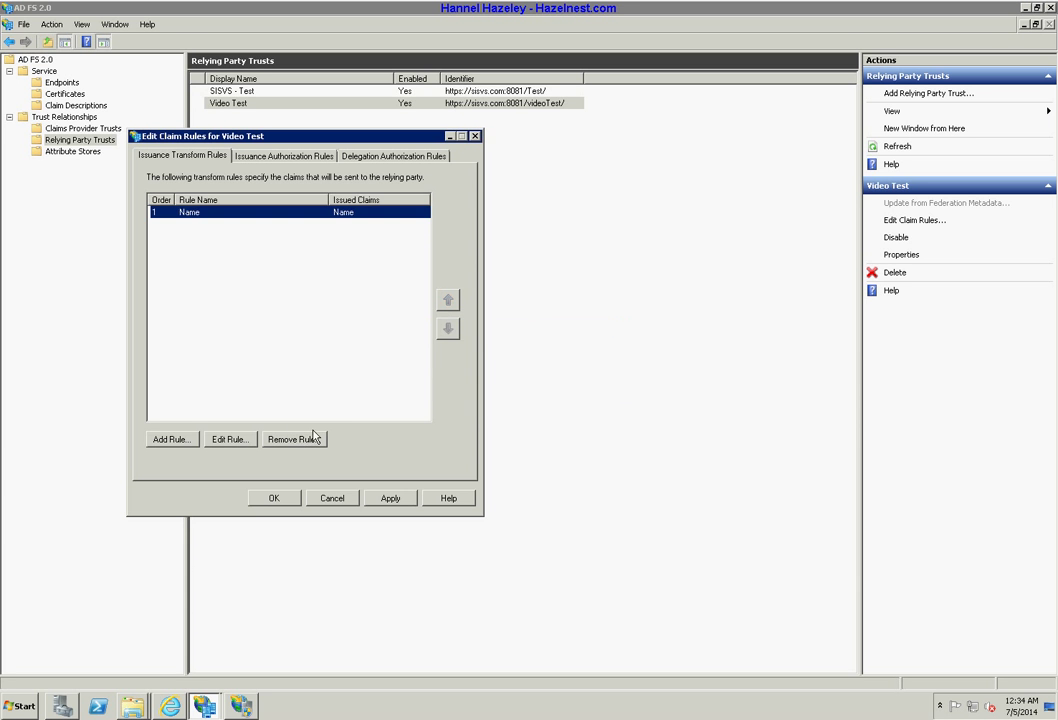
{"action": "left_click", "coordinate": [305, 442]}
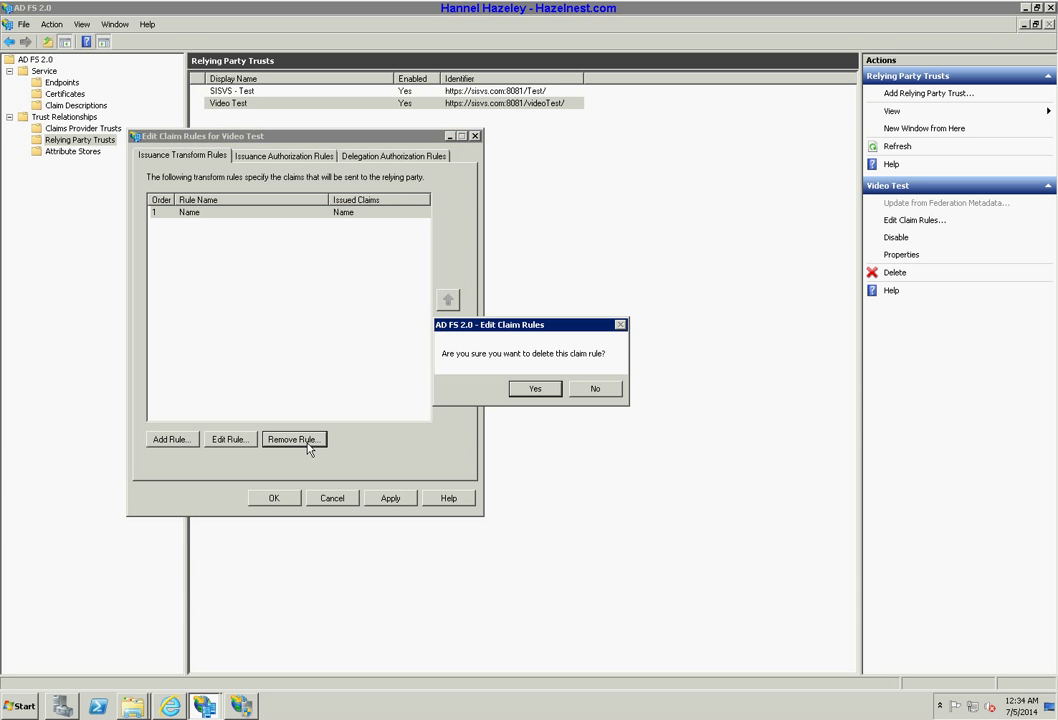
{"action": "left_click", "coordinate": [534, 389]}
{"action": "left_click", "coordinate": [171, 439]}
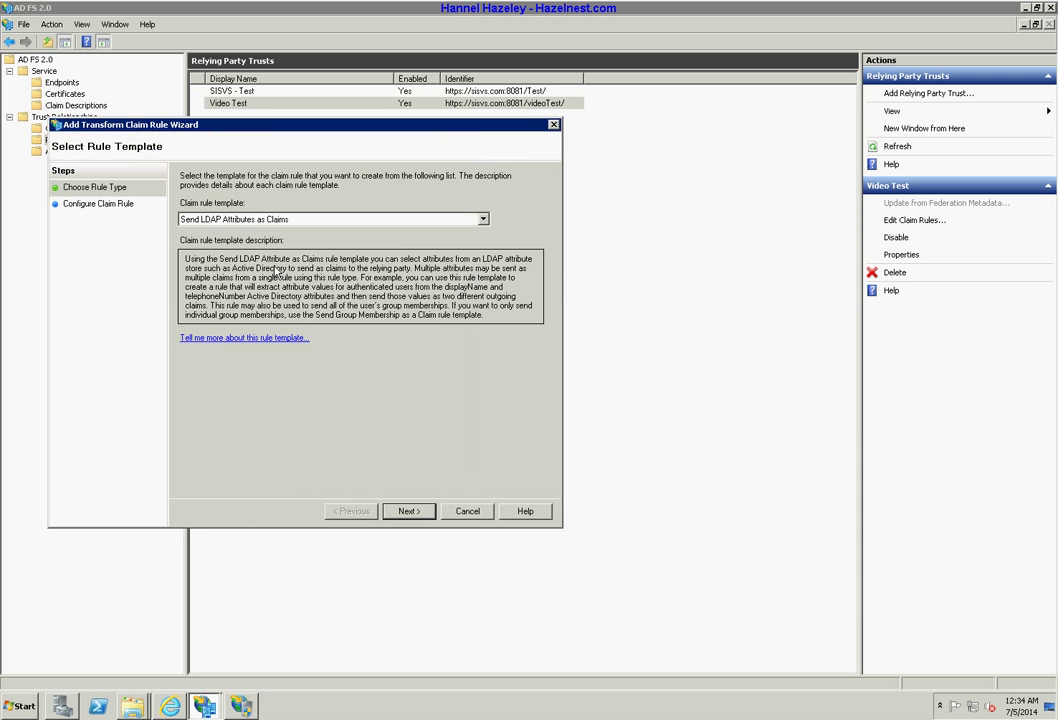
Choose the Send Claims Using a Custom Rule template for the new rule.
{"action": "left_click", "coordinate": [272, 221]}
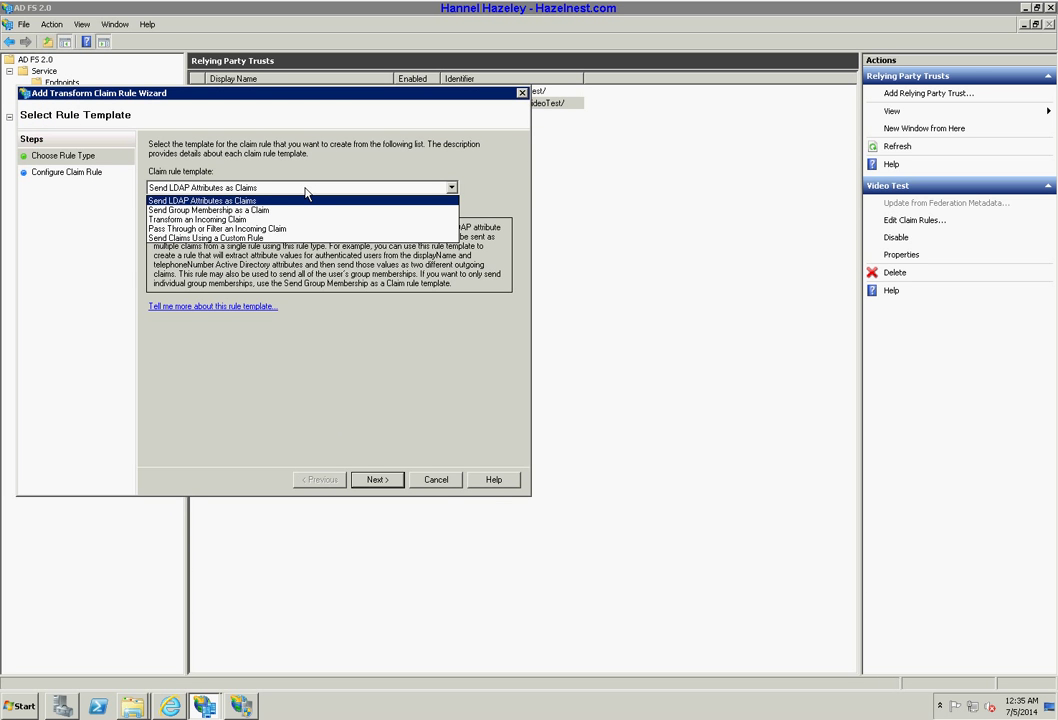
{"action": "key", "text": "Down"}
{"action": "key", "text": "Down"}
{"action": "key", "text": "Down"}
{"action": "key", "text": "Down"}
{"action": "key", "text": "Return"}
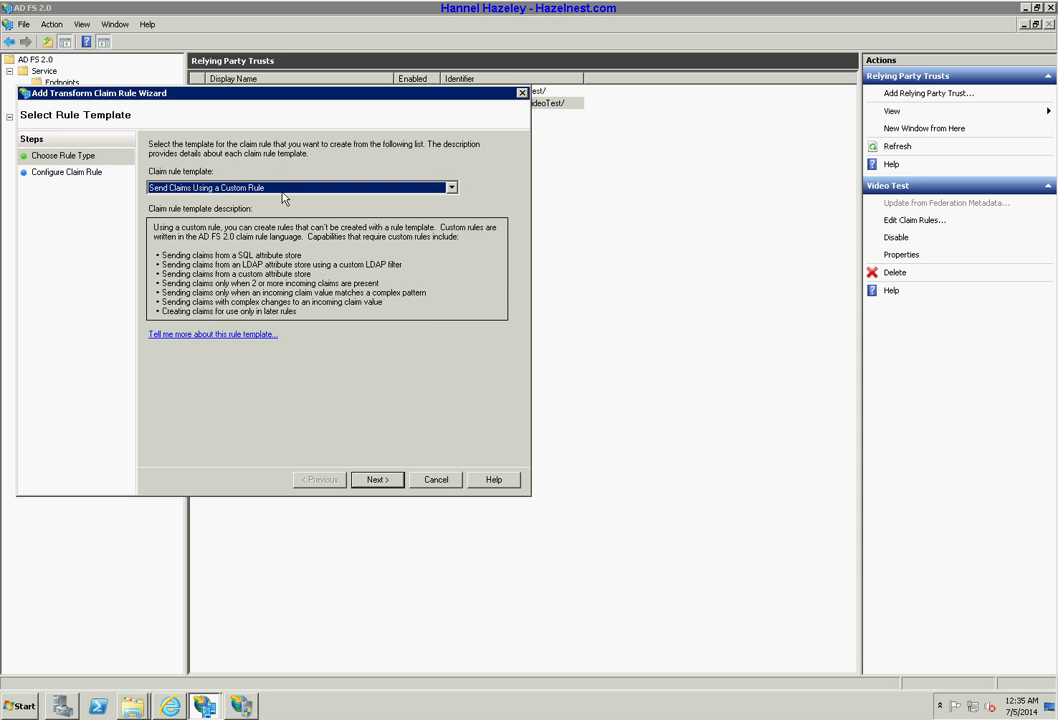
{"action": "left_click", "coordinate": [385, 483]}
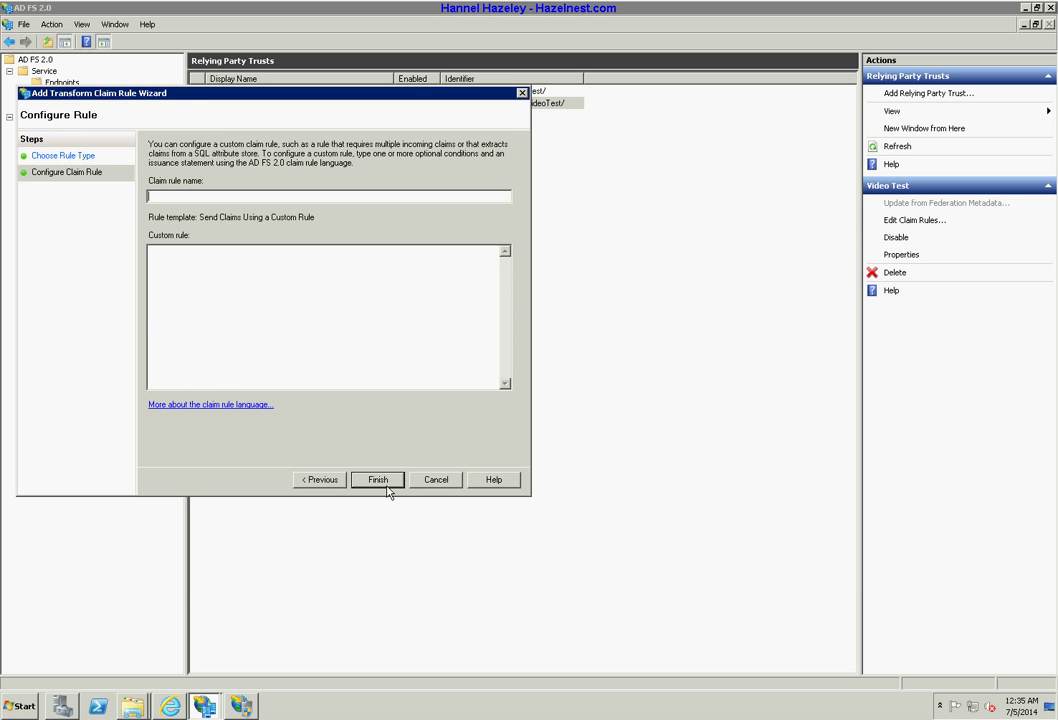
Name the custom rule ALL with the rule text C:[] => issue(claim = c);.
{"action": "right_click", "coordinate": [209, 296]}
{"action": "left_click", "coordinate": [178, 254]}
{"action": "left_click", "coordinate": [167, 198]}
{"action": "type", "text": "ALL"}
{"action": "type", "text": "C:[]  => issue(claim = c);"}
{"action": "key", "text": "BackSpace"}
Finish the ALL rule, apply it to Video Test and close the editor.
{"action": "left_click", "coordinate": [375, 484]}
{"action": "left_click", "coordinate": [357, 466]}
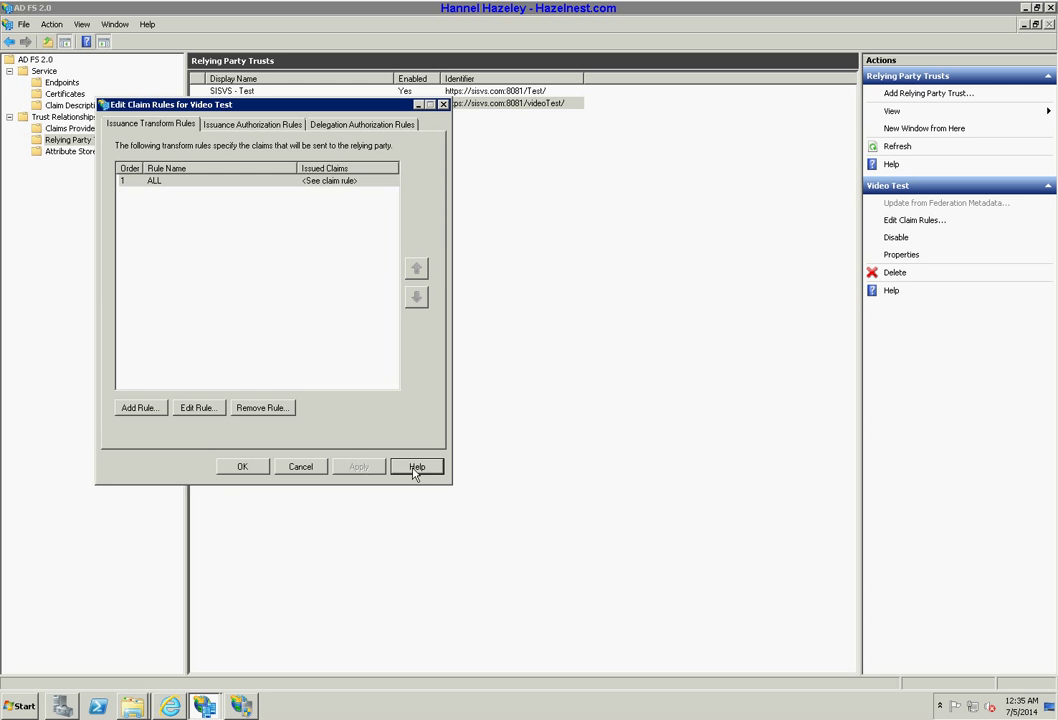
{"action": "left_click", "coordinate": [250, 466]}
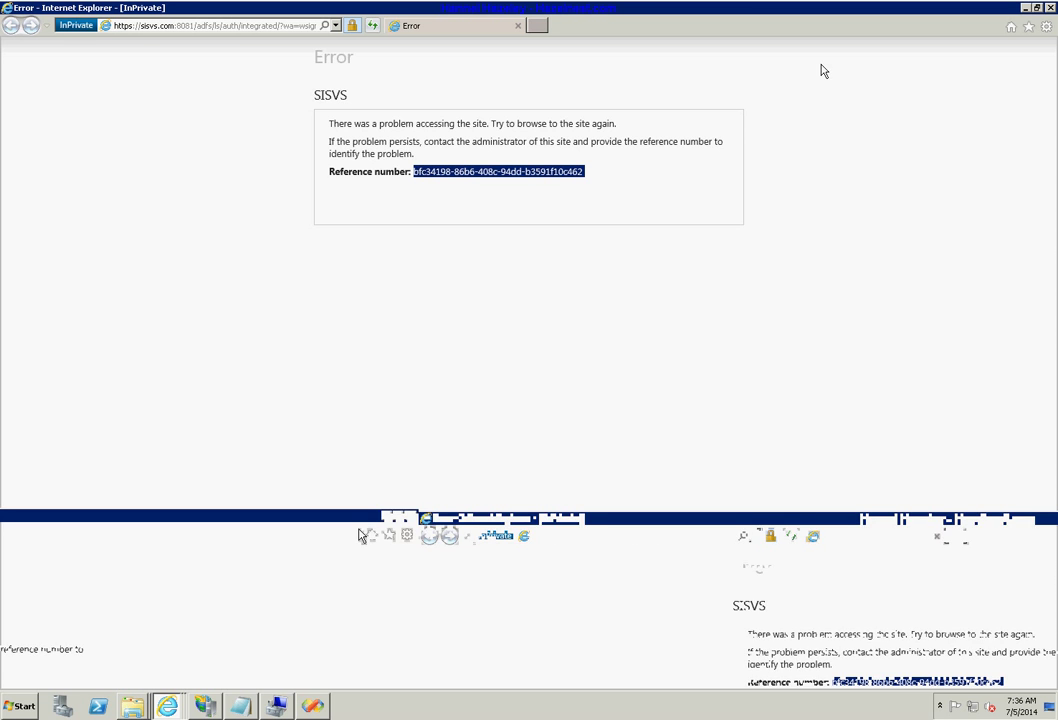
Replace the error window with a new InPrivate window loading the videoTest URL.
{"action": "left_click", "coordinate": [1050, 8]}
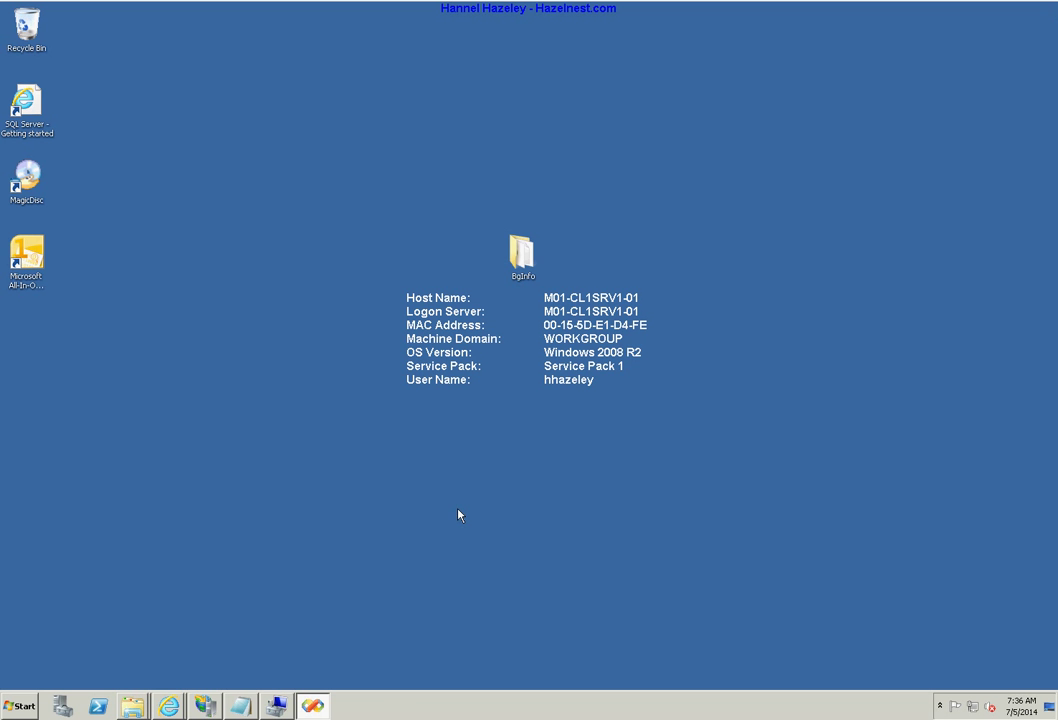
{"action": "right_click", "coordinate": [168, 705]}
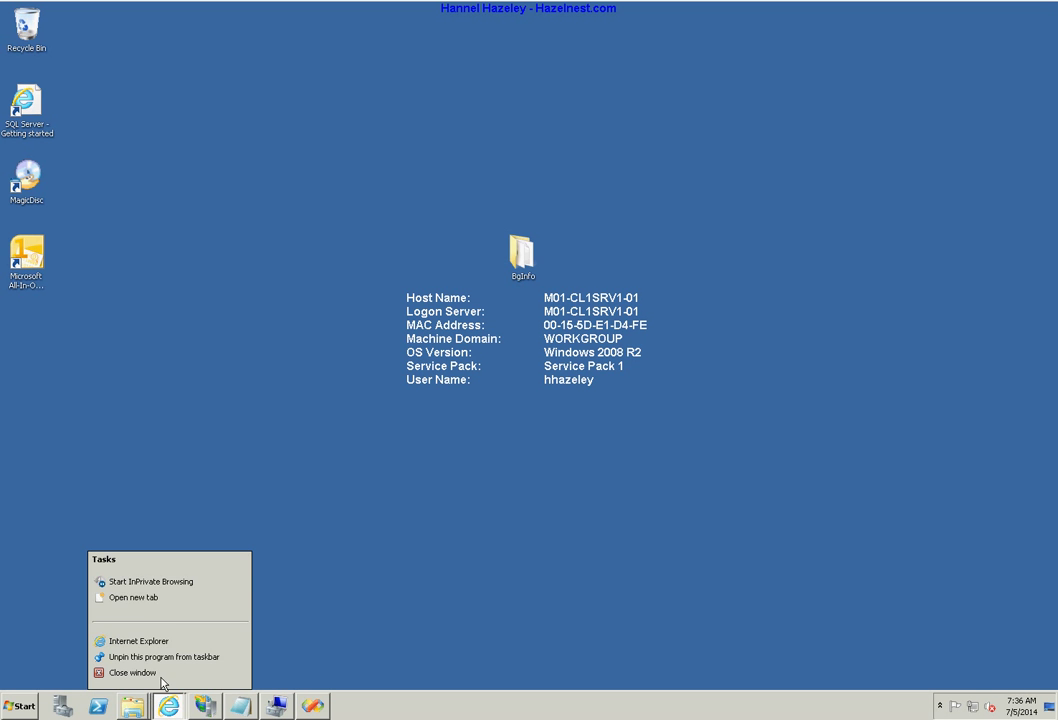
{"action": "left_click", "coordinate": [157, 581]}
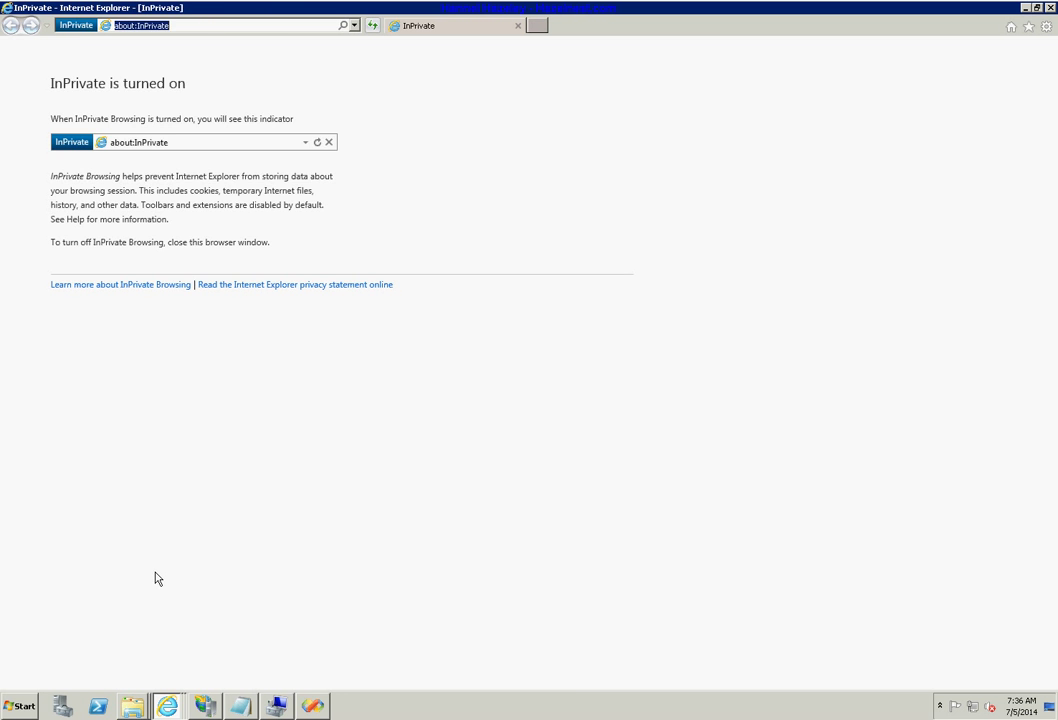
{"action": "right_click", "coordinate": [158, 28]}
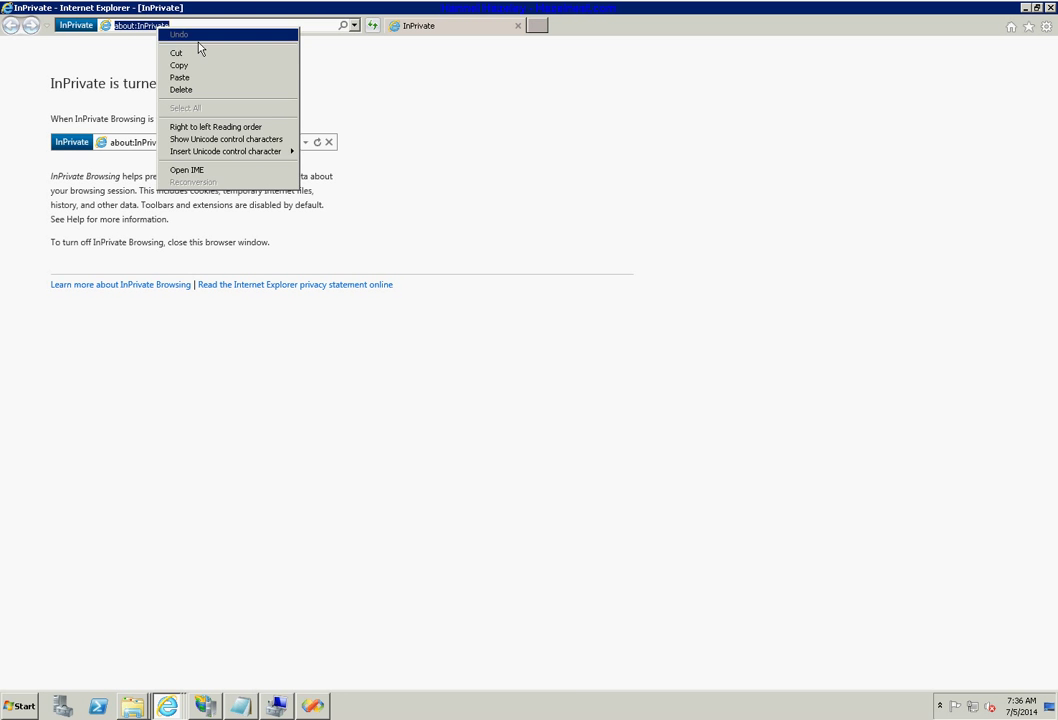
{"action": "left_click", "coordinate": [181, 77]}
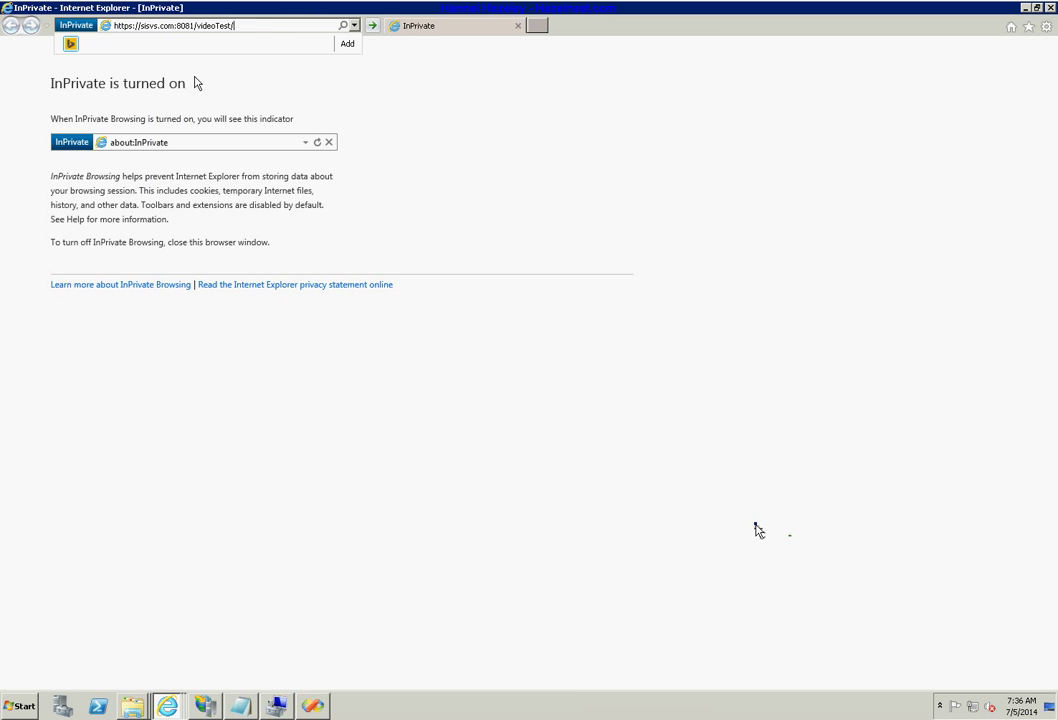
{"action": "left_click", "coordinate": [371, 26]}
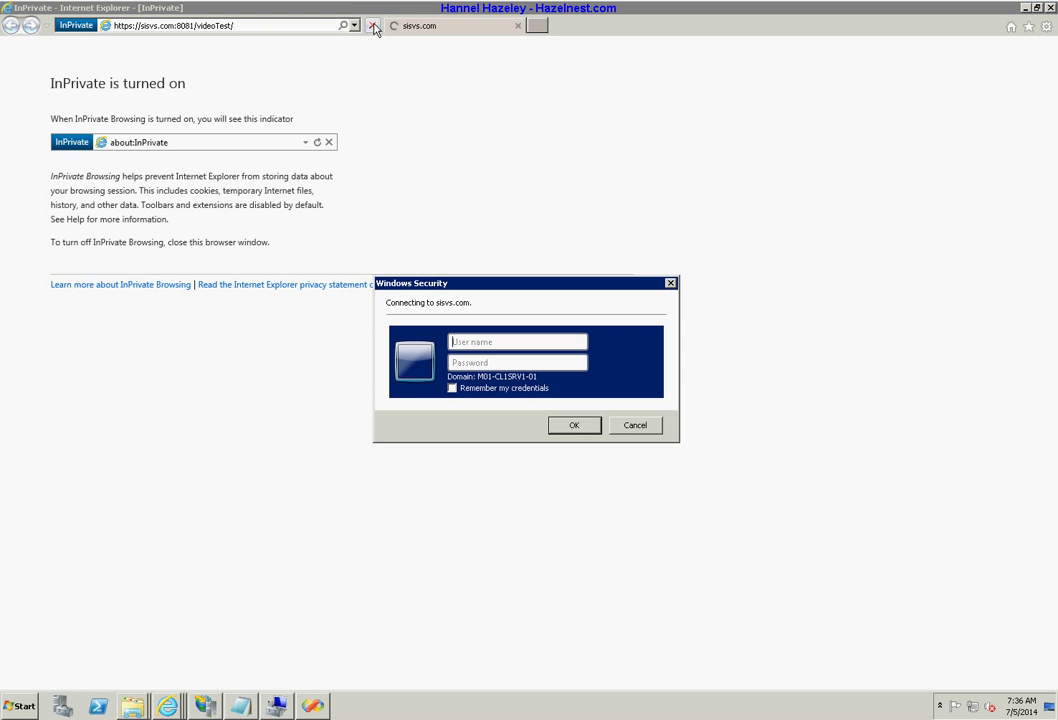
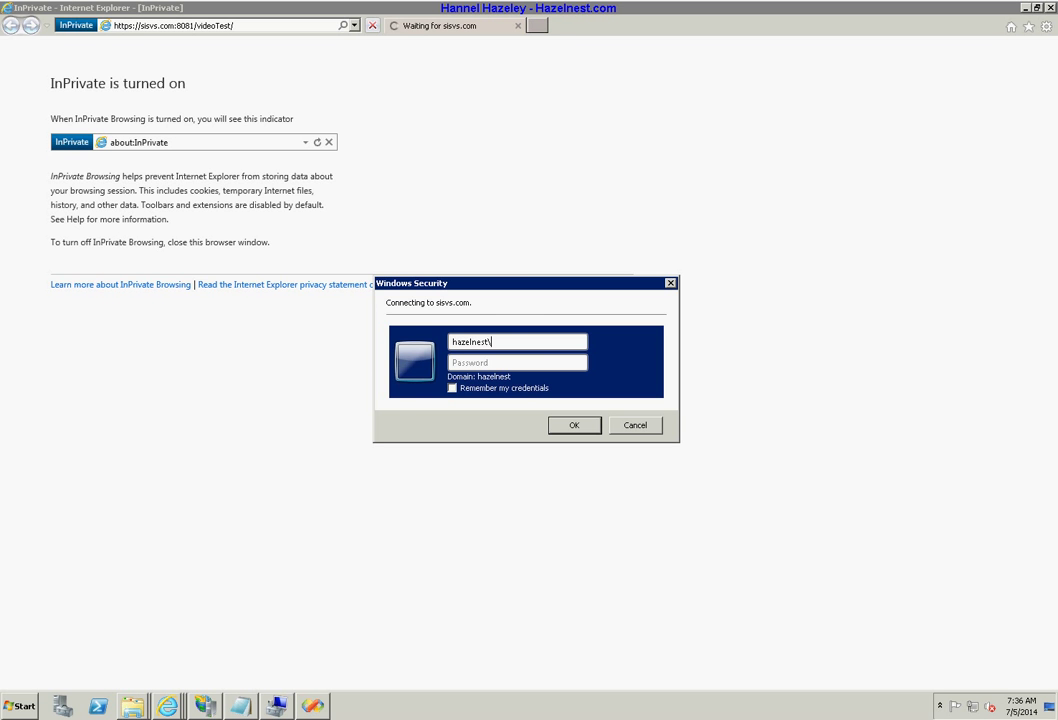
Sign in with the domain user name and password.
{"action": "key", "text": "Tab"}
{"action": "type", "text": "********"}
{"action": "key", "text": "Return"}
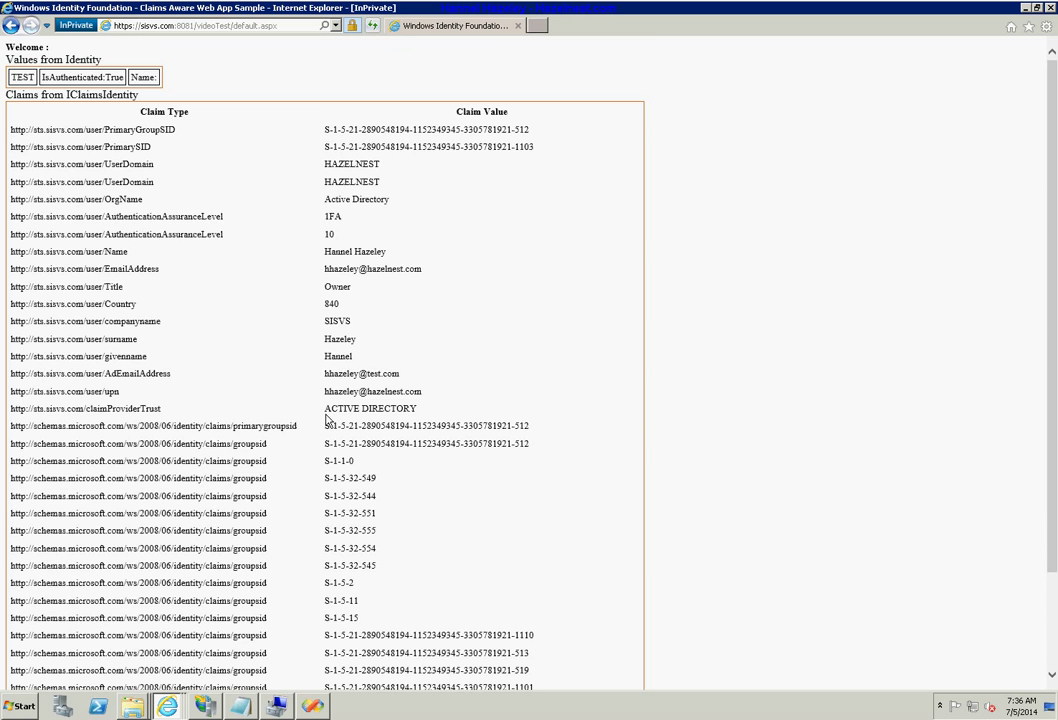
Scroll through the full list of passed-through claims on the videoTest page.
{"action": "scroll", "coordinate": [508, 291], "scroll_direction": "down", "scroll_amount": 1}
{"action": "scroll", "coordinate": [508, 291], "scroll_direction": "down", "scroll_amount": 2}
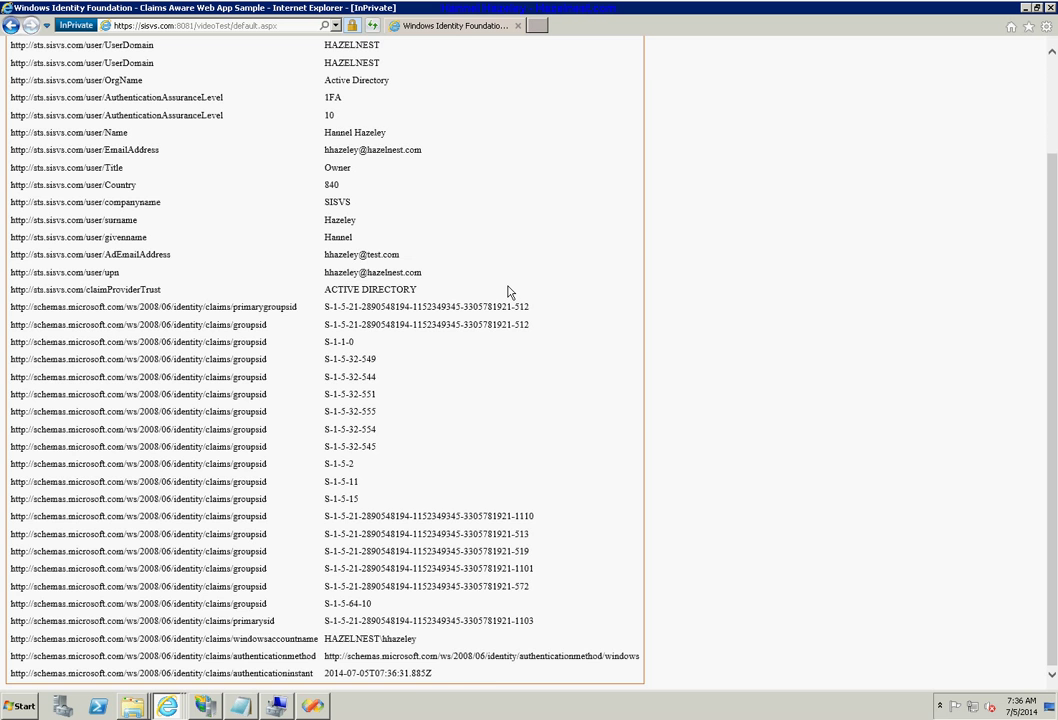
{"action": "scroll", "coordinate": [531, 442], "scroll_direction": "up", "scroll_amount": 3}
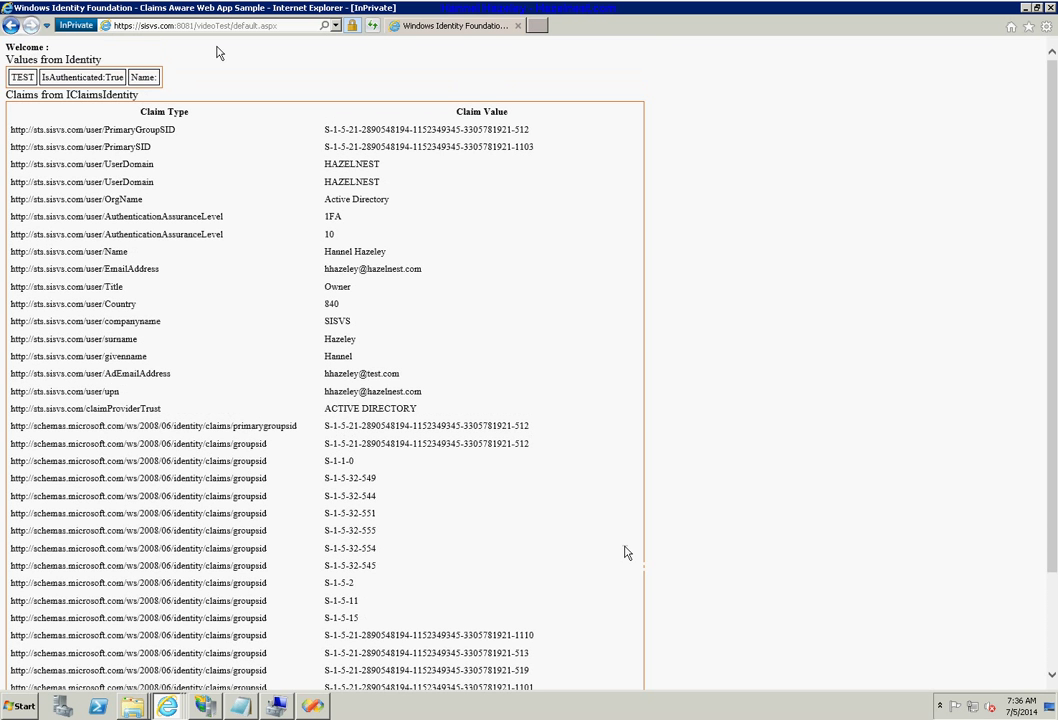
{"action": "left_click_drag", "start_coordinate": [194, 33], "coordinate": [246, 38]}
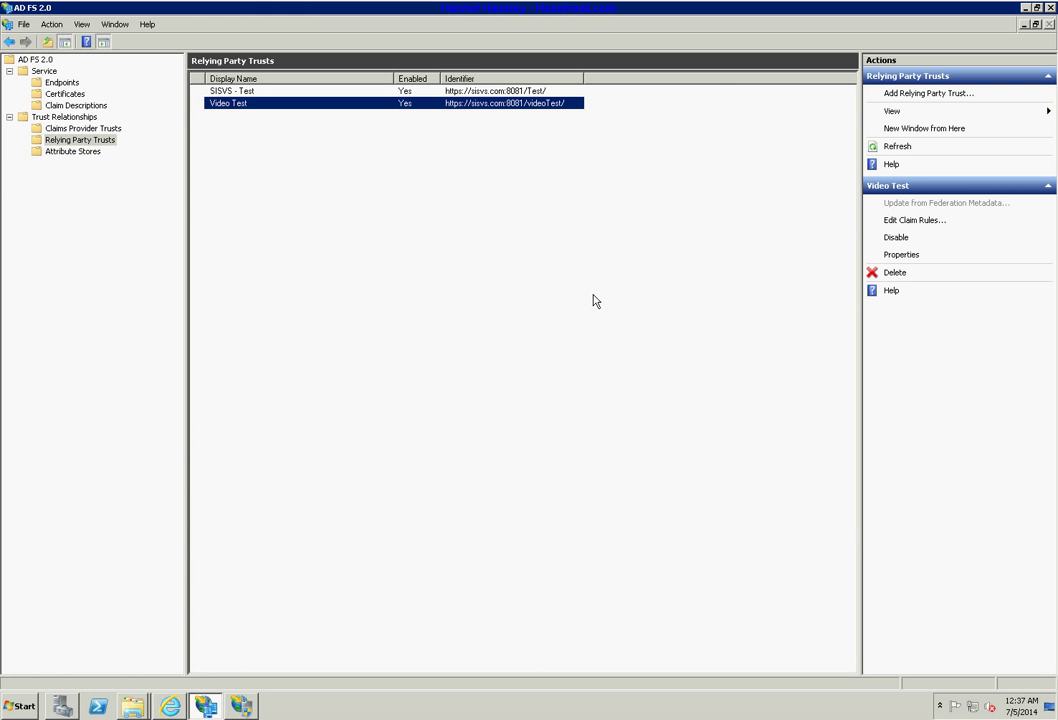
{"action": "left_click", "coordinate": [171, 706]}
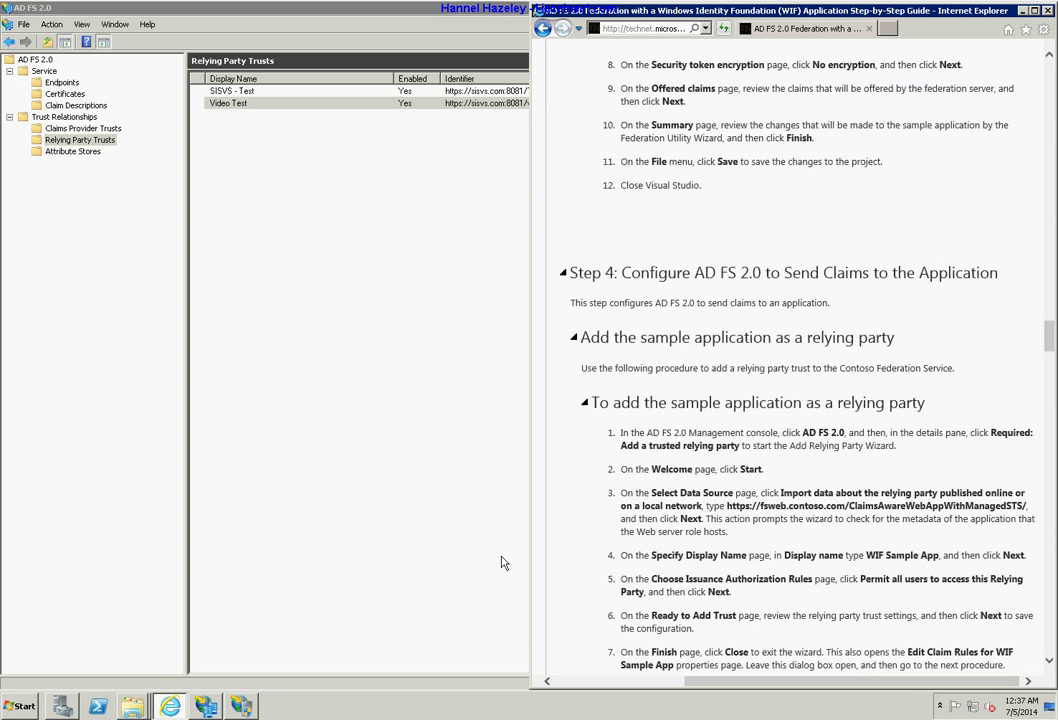
{"action": "scroll", "coordinate": [886, 507], "scroll_direction": "down", "scroll_amount": 2}
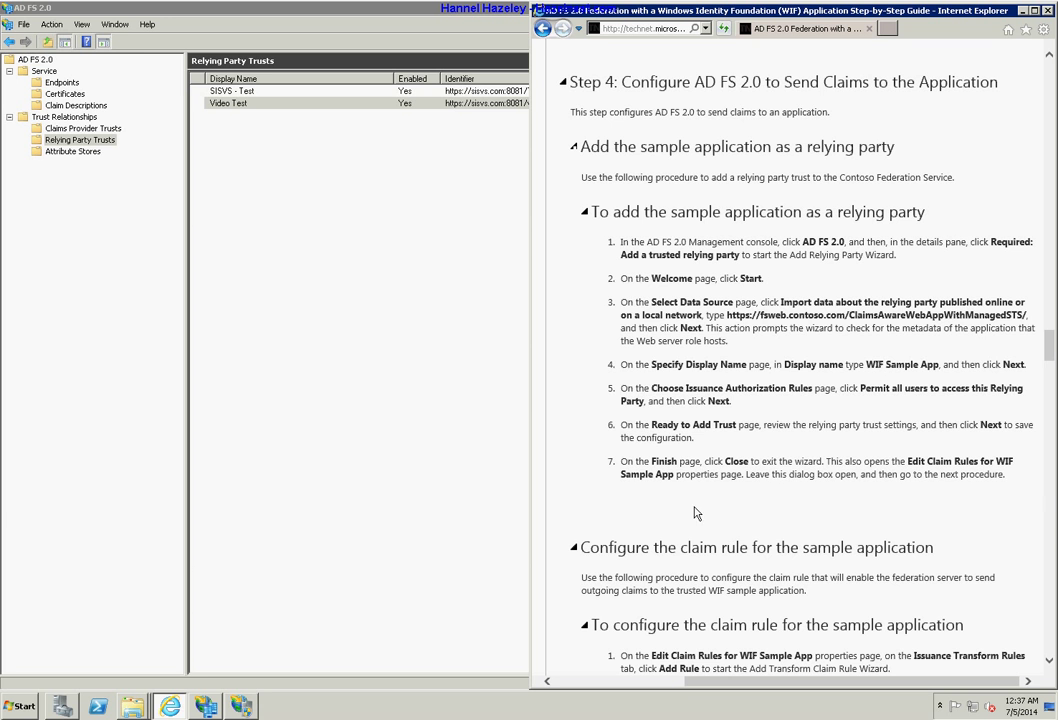
{"action": "left_click_drag", "start_coordinate": [999, 479], "coordinate": [679, 256]}
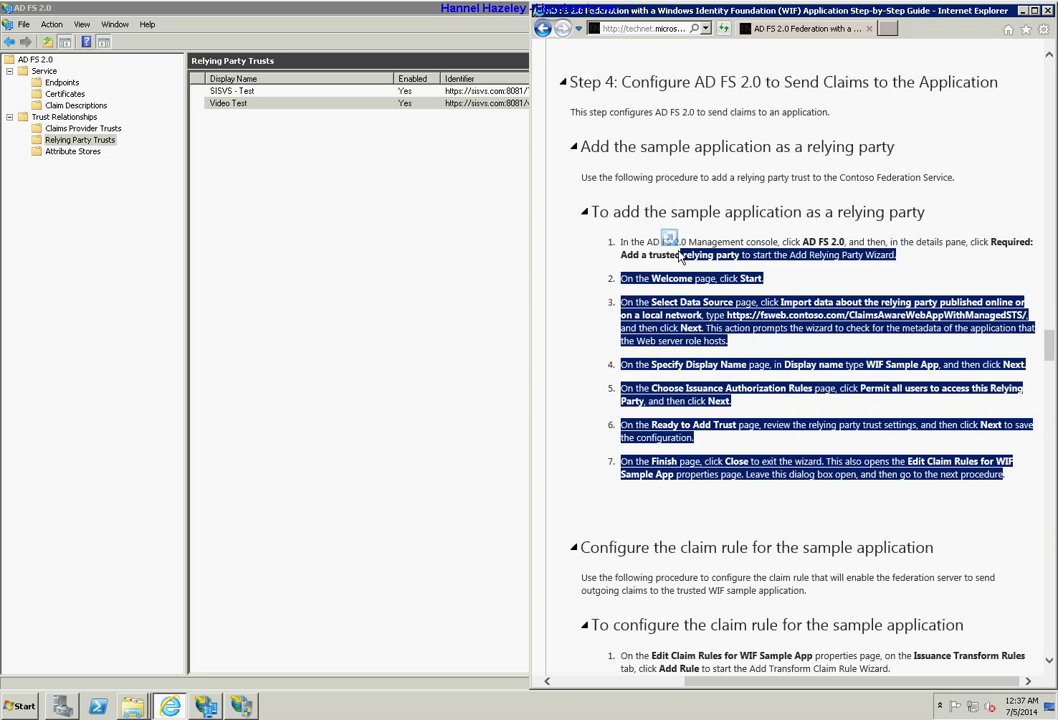
{"action": "left_click", "coordinate": [812, 388]}
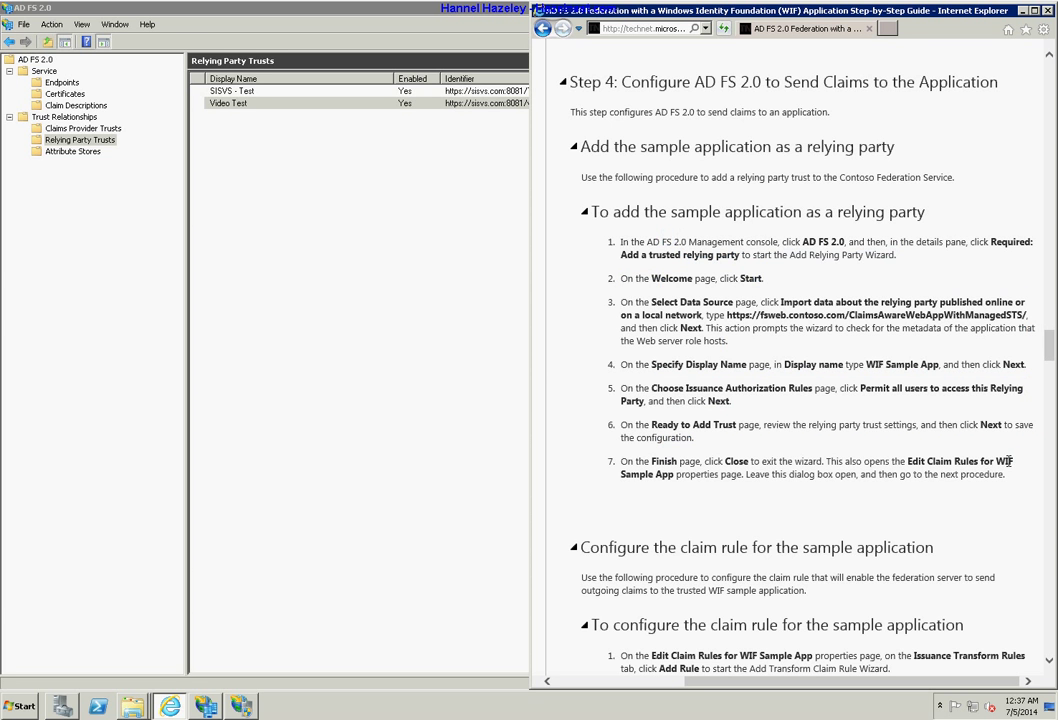
{"action": "left_click_drag", "start_coordinate": [1012, 461], "coordinate": [891, 462]}
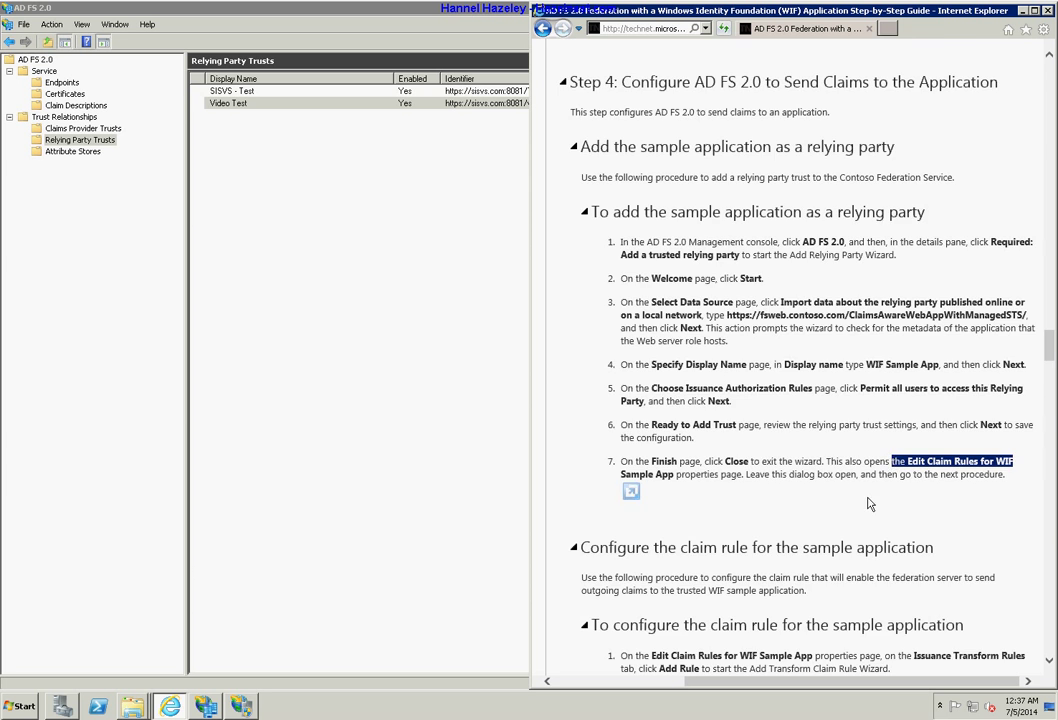
{"action": "scroll", "coordinate": [869, 504], "scroll_direction": "down", "scroll_amount": 4}
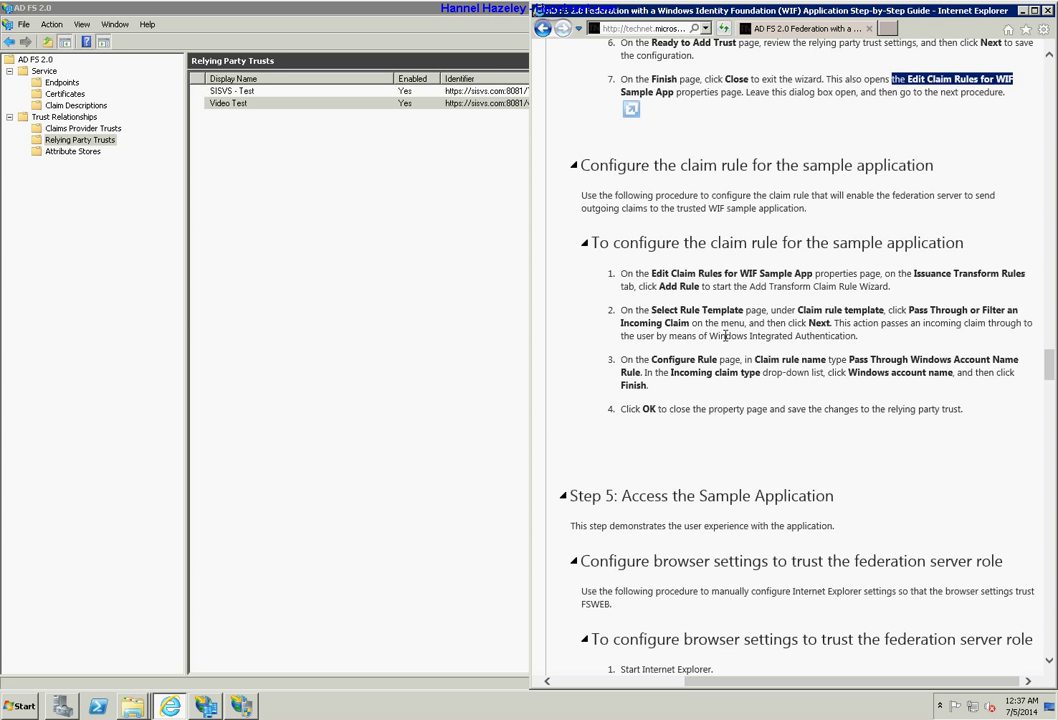
{"action": "left_click_drag", "start_coordinate": [621, 273], "coordinate": [762, 372]}
{"action": "left_click", "coordinate": [756, 442]}
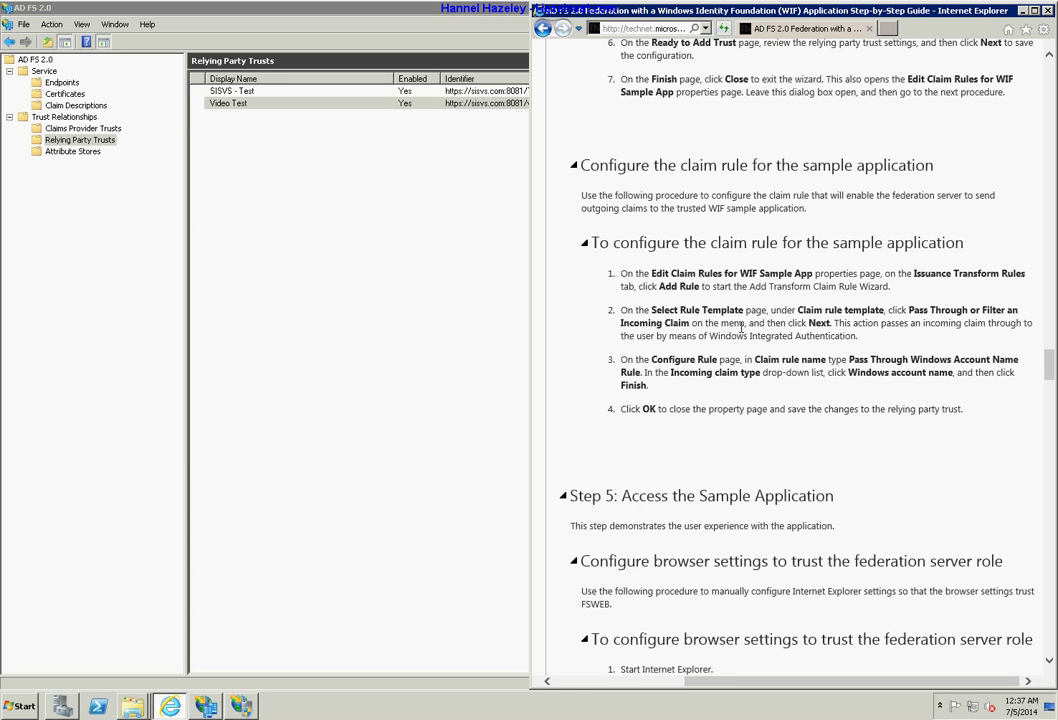
{"action": "left_click_drag", "start_coordinate": [797, 310], "coordinate": [860, 336]}
{"action": "left_click", "coordinate": [855, 467]}
{"action": "scroll", "coordinate": [869, 474], "scroll_direction": "down", "scroll_amount": 3}
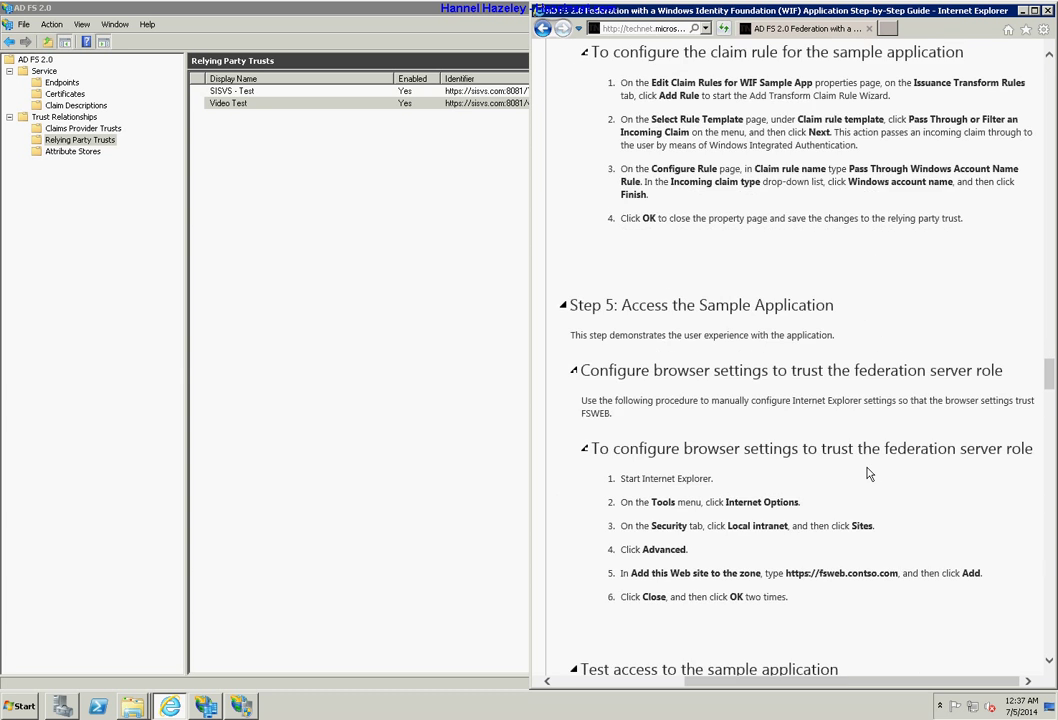
{"action": "scroll", "coordinate": [869, 474], "scroll_direction": "down", "scroll_amount": 2}
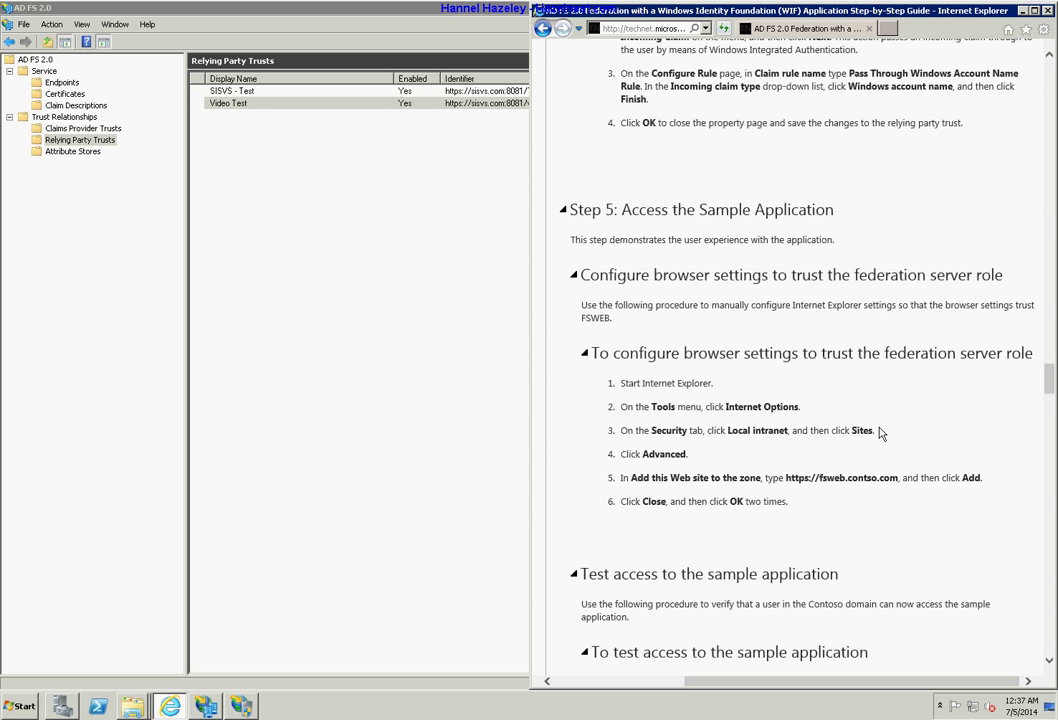
{"action": "scroll", "coordinate": [881, 432], "scroll_direction": "down", "scroll_amount": 4}
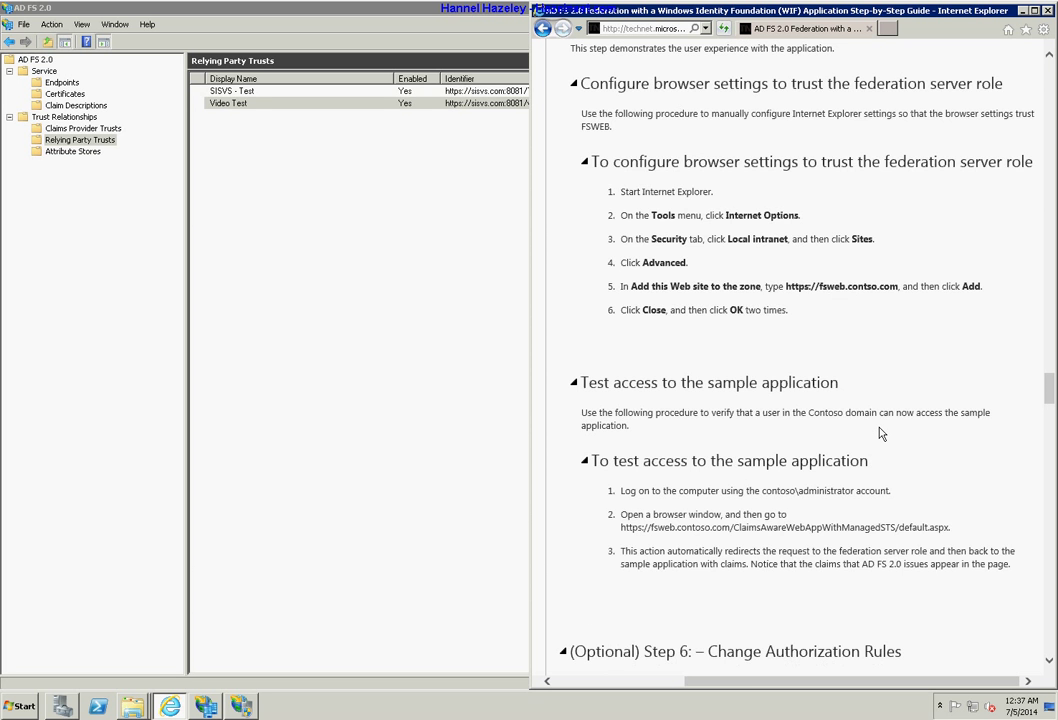
{"action": "scroll", "coordinate": [881, 433], "scroll_direction": "down", "scroll_amount": 4}
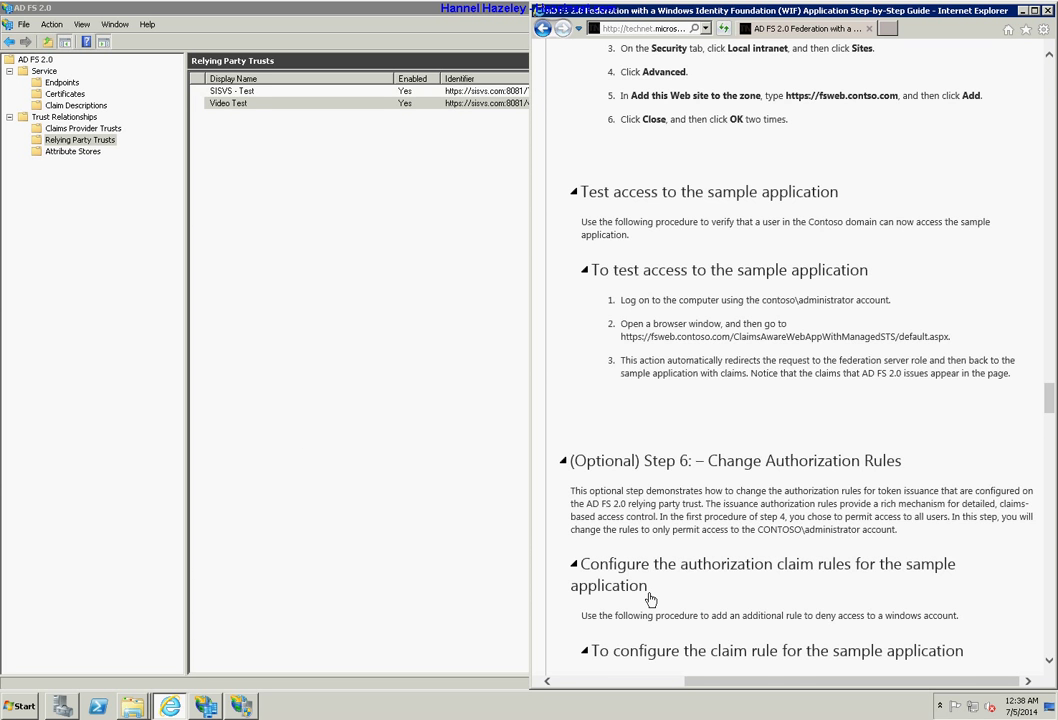
{"action": "scroll", "coordinate": [704, 410], "scroll_direction": "down", "scroll_amount": 5}
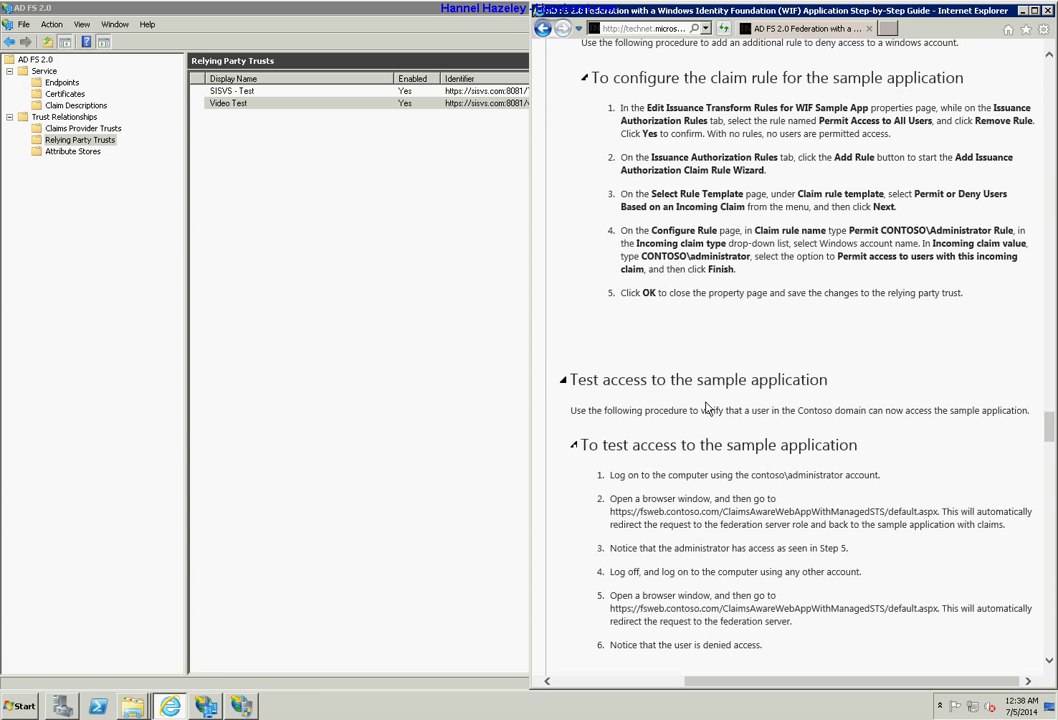
{"action": "scroll", "coordinate": [706, 408], "scroll_direction": "down", "scroll_amount": 1}
{"action": "scroll", "coordinate": [706, 408], "scroll_direction": "up", "scroll_amount": 9}
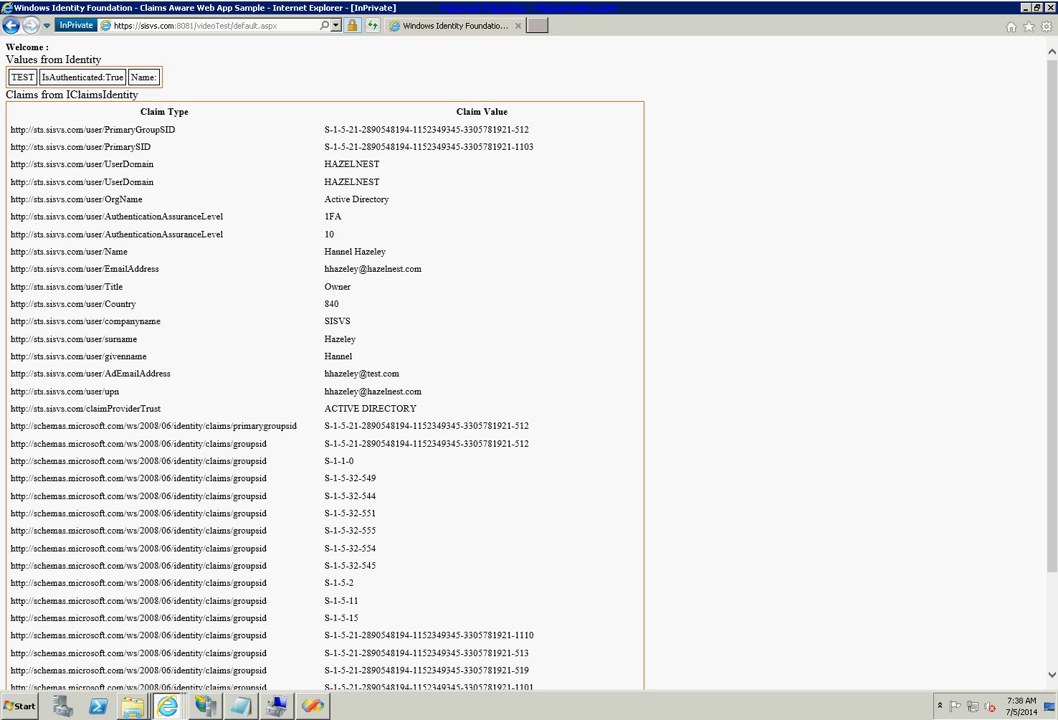
Minimise the Internet Explorer claims window to reveal the desktop.
{"action": "left_click", "coordinate": [1023, 8]}
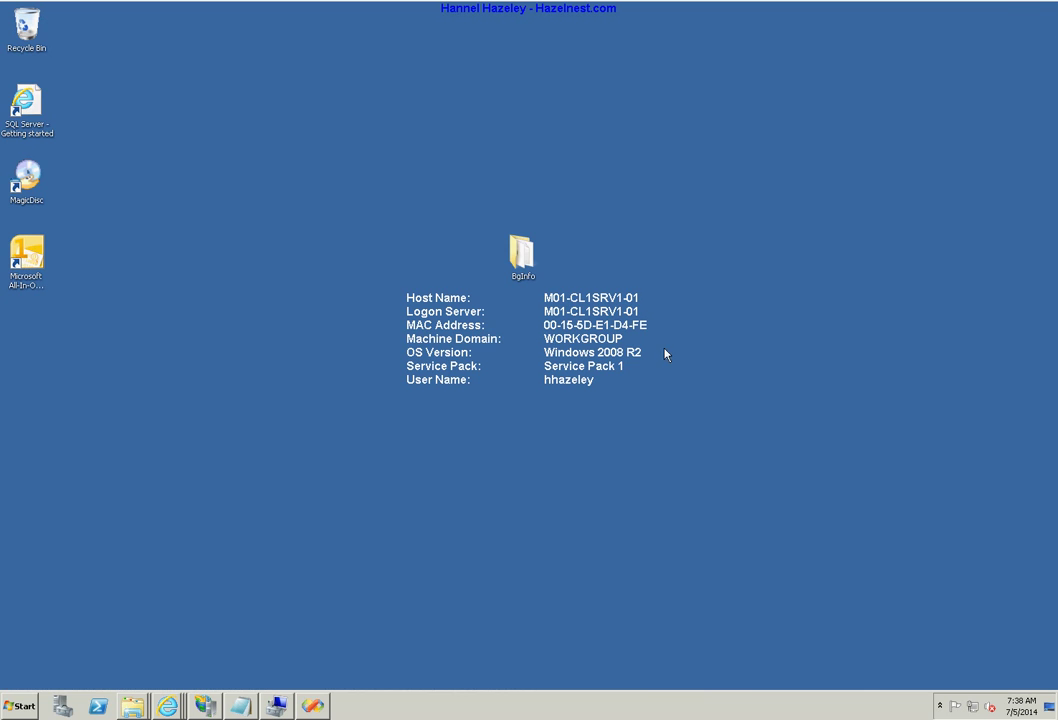